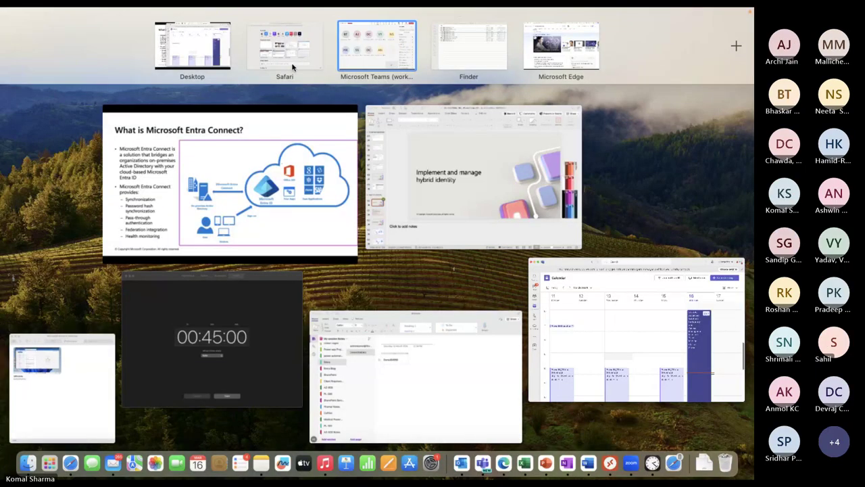
# - In a new Safari tab, open the app.diagrams.net Flowchart Maker from the 'di' suggestion
pyautogui.click(293, 65)
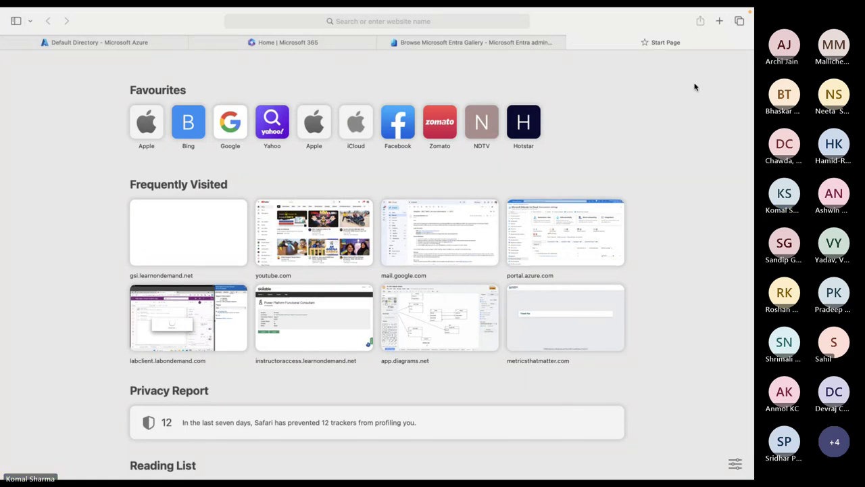
pyautogui.click(720, 21)
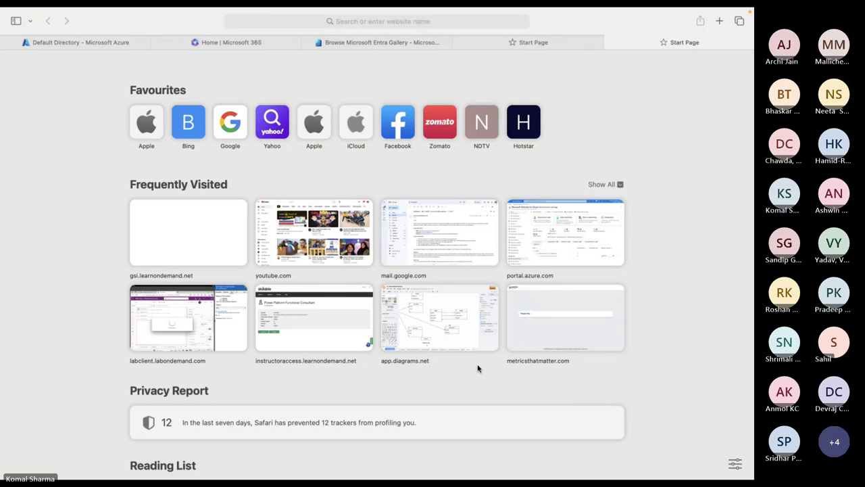
pyautogui.click(285, 20)
pyautogui.write('diagram.net')
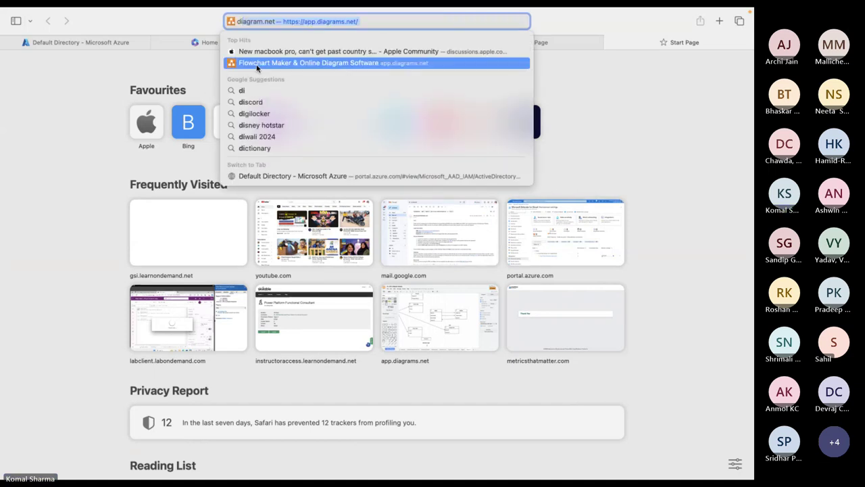
pyautogui.click(257, 65)
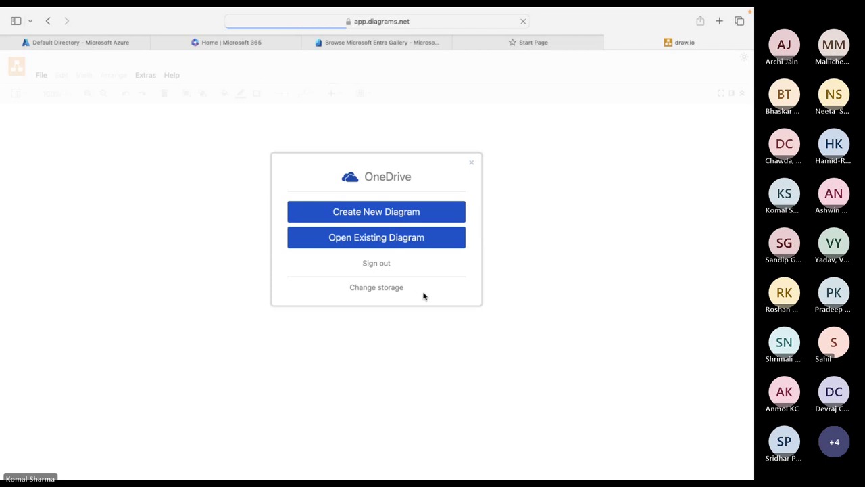
# - Create a blank Untitled Diagram.drawio in the OneDrive root, replacing the existing file, and open it
pyautogui.click(379, 214)
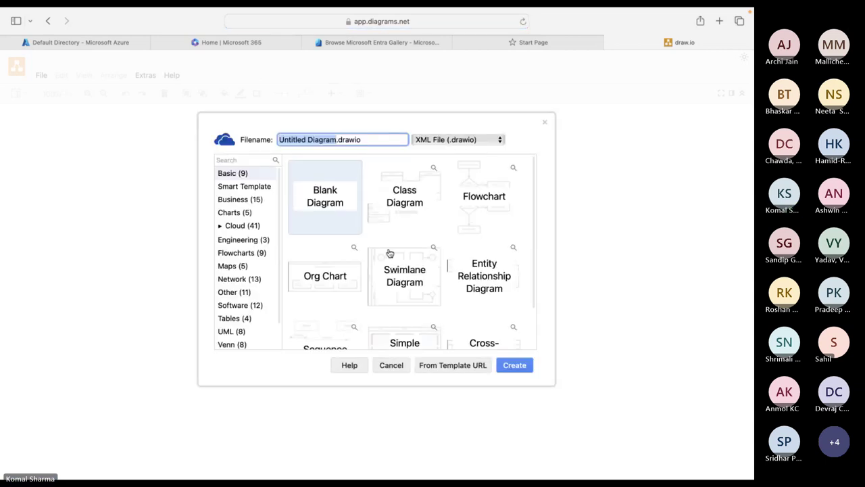
pyautogui.click(323, 191)
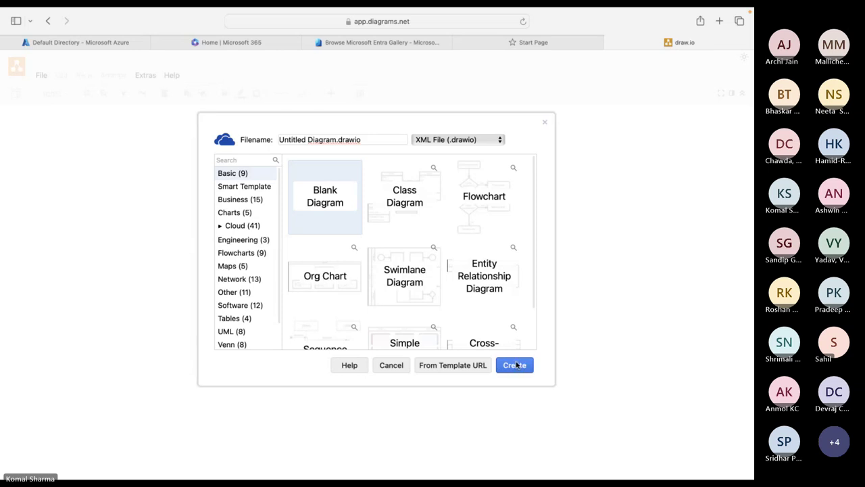
pyautogui.click(516, 365)
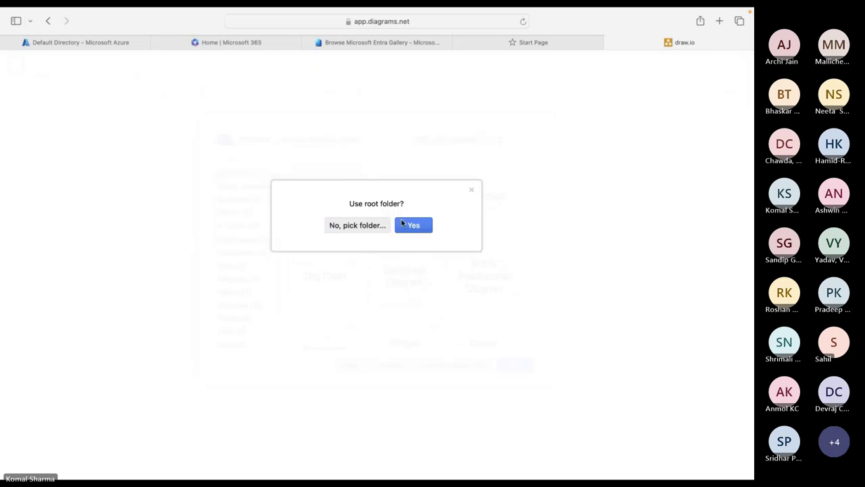
pyautogui.click(419, 228)
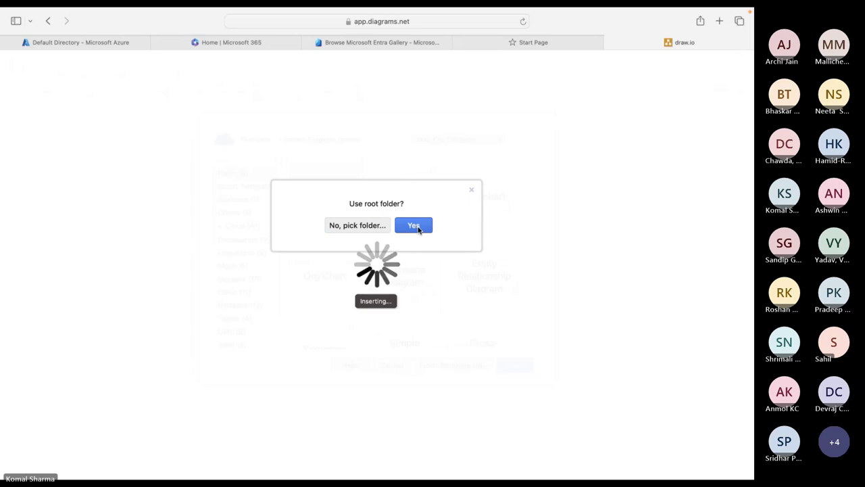
pyautogui.click(400, 228)
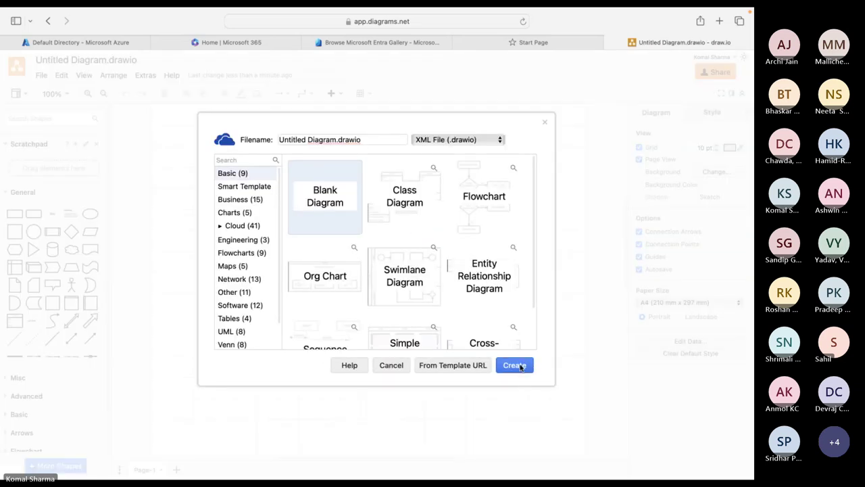
pyautogui.click(517, 365)
pyautogui.click(412, 229)
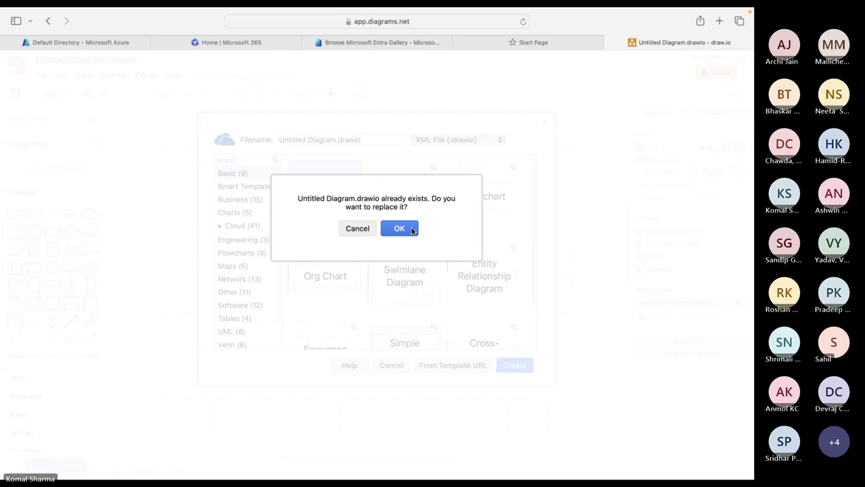
pyautogui.click(401, 229)
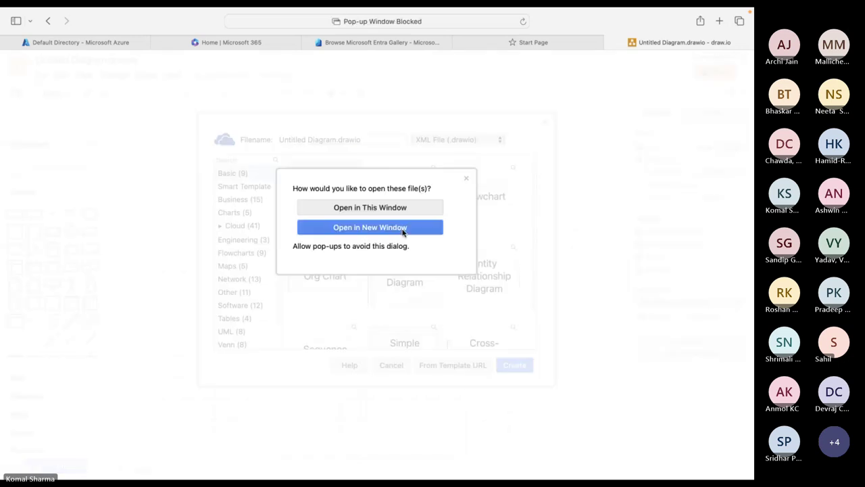
pyautogui.click(385, 233)
pyautogui.click(371, 229)
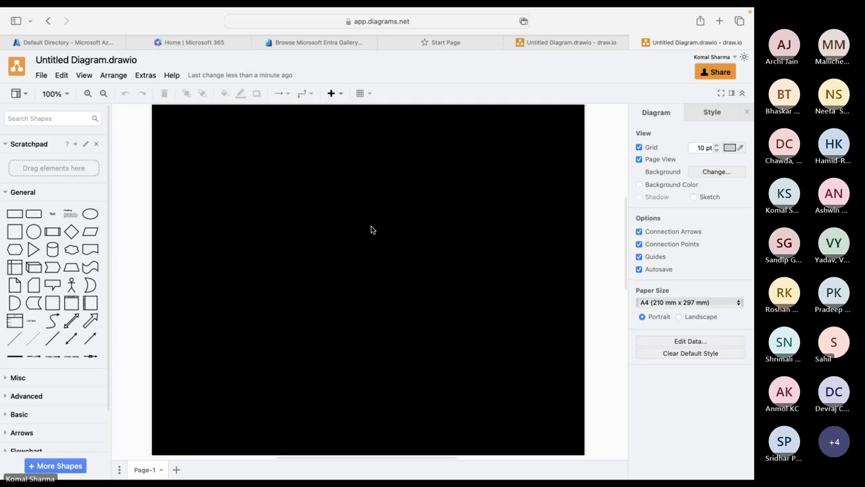
# - Add a second page and place a rounded rectangle on it, moved up and left
pyautogui.scroll(5, 372, 113)
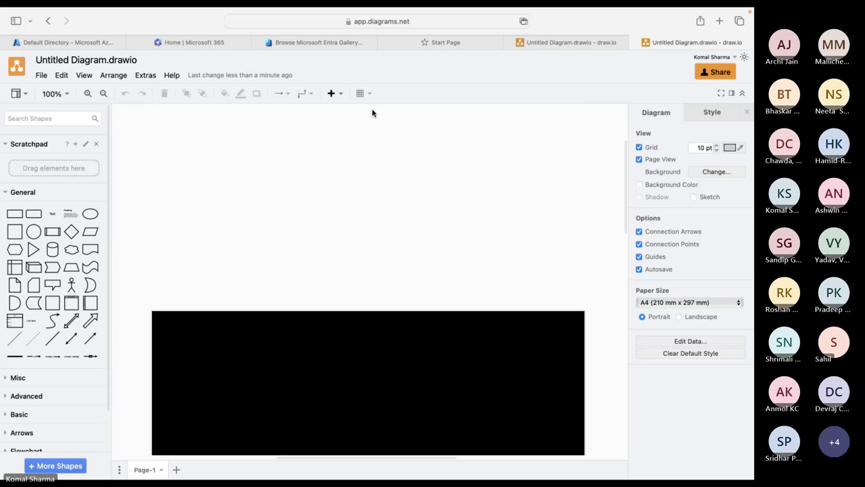
pyautogui.scroll(3, 314, 293)
pyautogui.scroll(-12, 314, 293)
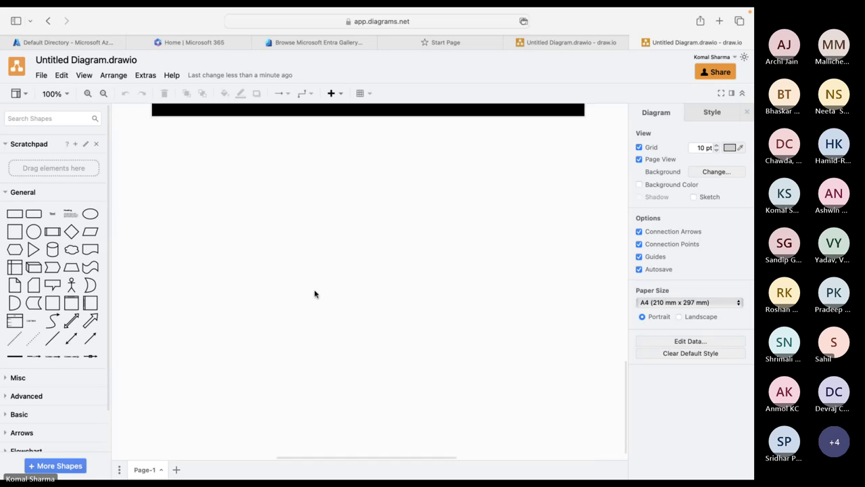
pyautogui.scroll(5, 206, 201)
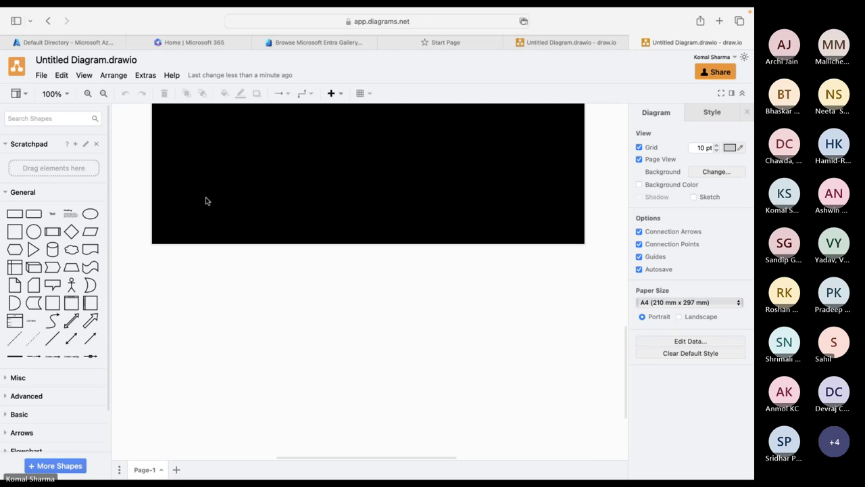
pyautogui.rightClick(207, 201)
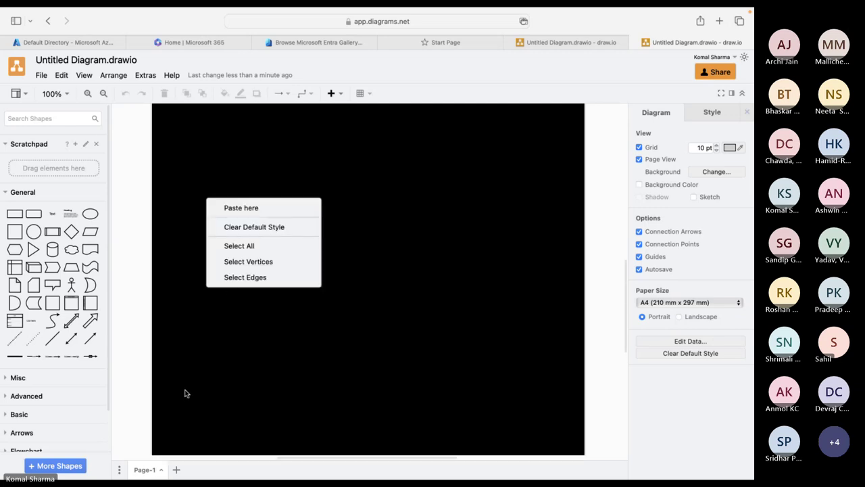
pyautogui.click(176, 469)
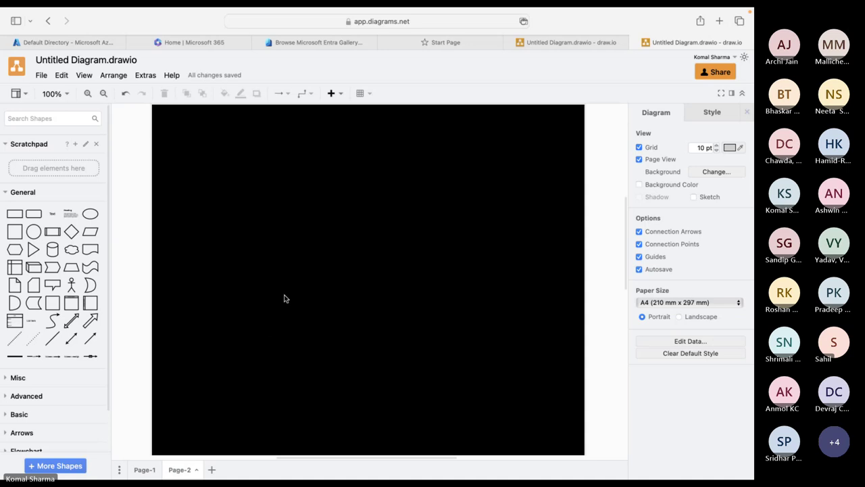
pyautogui.click(34, 214)
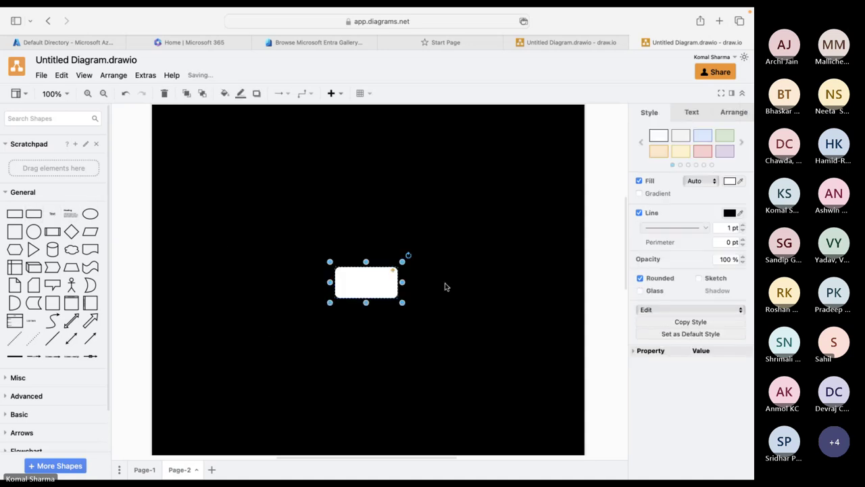
pyautogui.moveTo(371, 283); pyautogui.dragTo(308, 246)
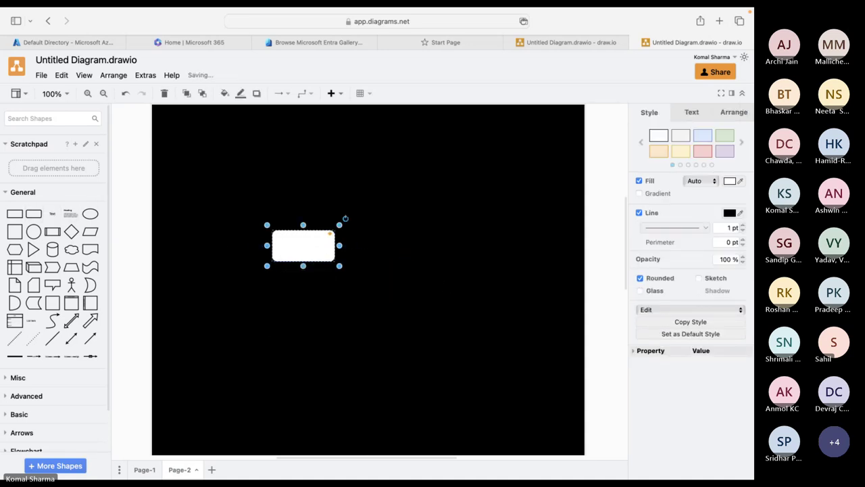
# - Set the rectangle's line colour to none, then add a third page
pyautogui.click(740, 214)
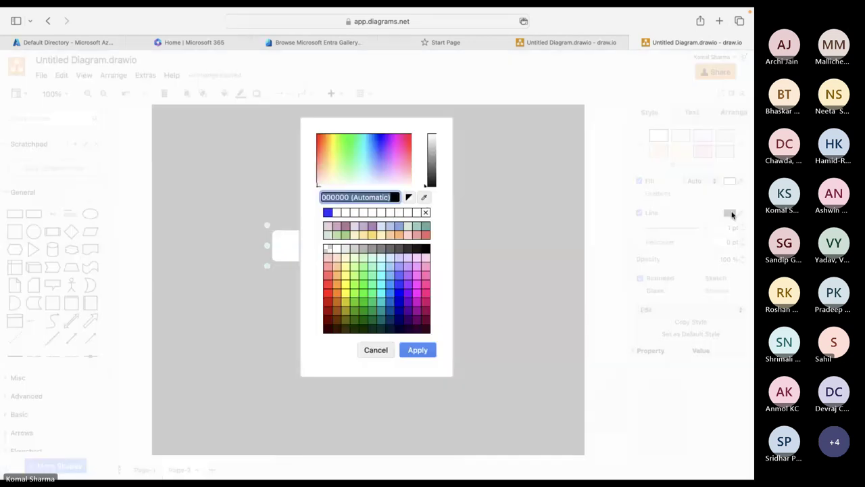
pyautogui.click(328, 250)
pyautogui.click(417, 349)
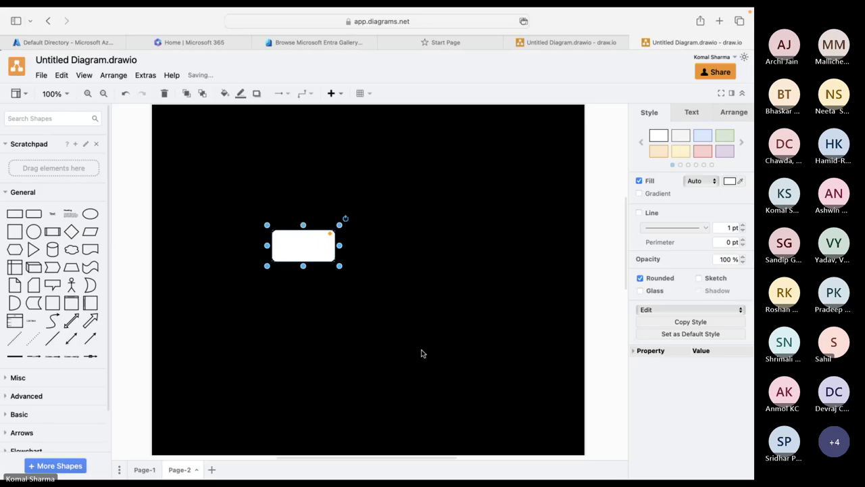
pyautogui.click(399, 277)
pyautogui.click(211, 469)
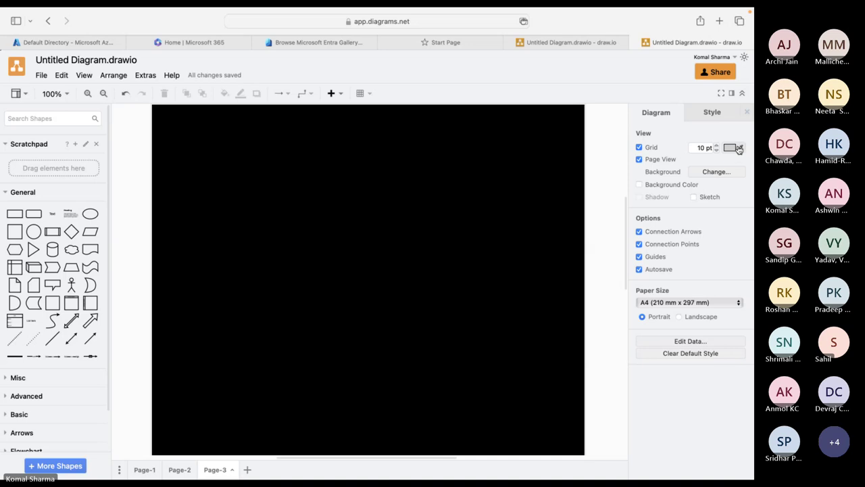
# - Back on Page-2, move the white rectangle down to 220, 480 and widen it to 320 x 60
pyautogui.click(715, 172)
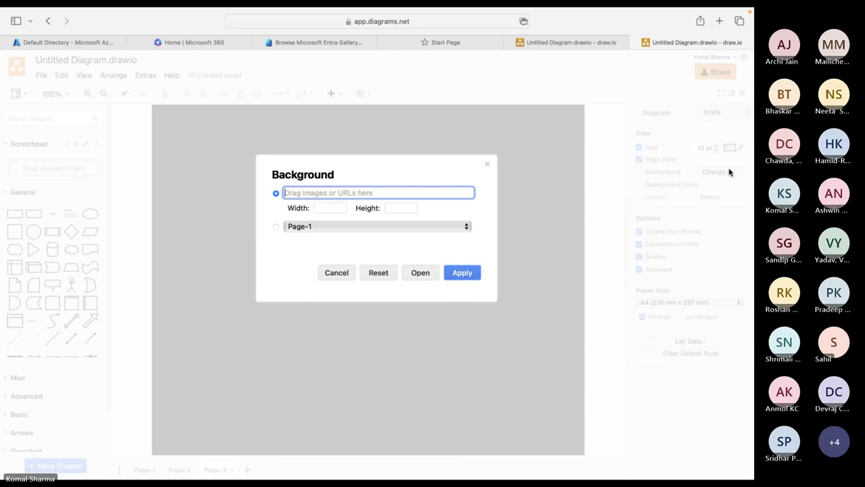
pyautogui.click(333, 276)
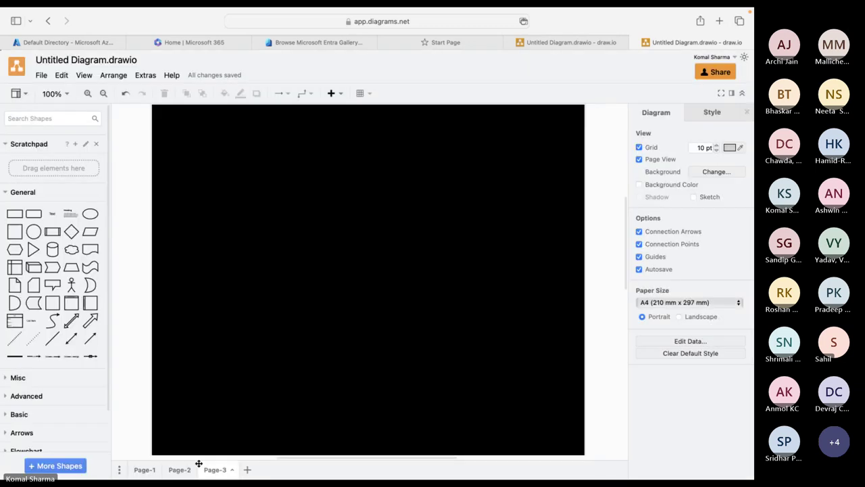
pyautogui.click(172, 469)
pyautogui.click(295, 233)
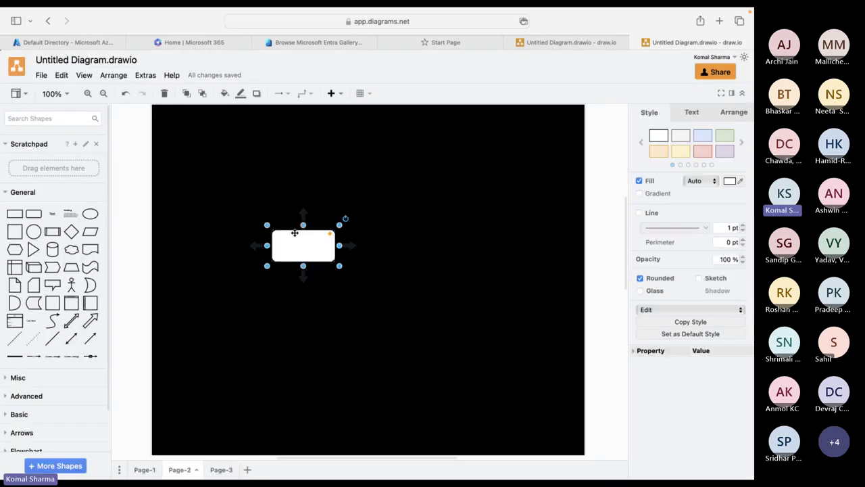
pyautogui.moveTo(298, 244); pyautogui.dragTo(291, 360)
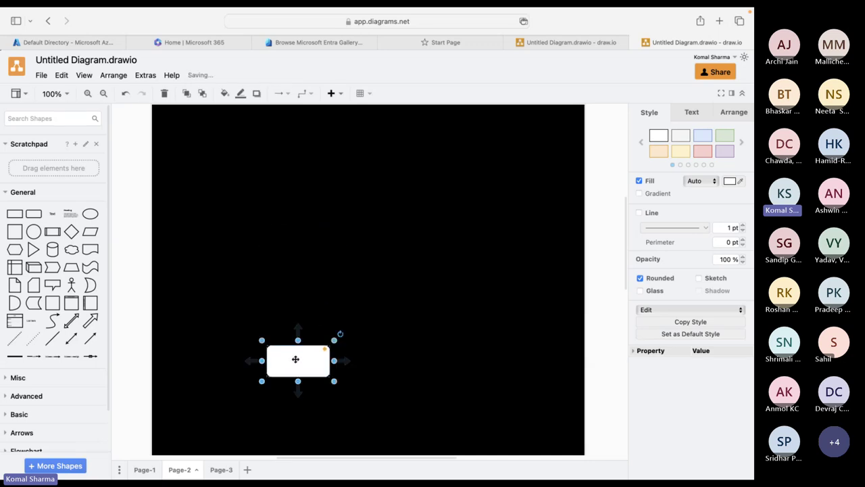
pyautogui.moveTo(331, 379); pyautogui.dragTo(489, 383)
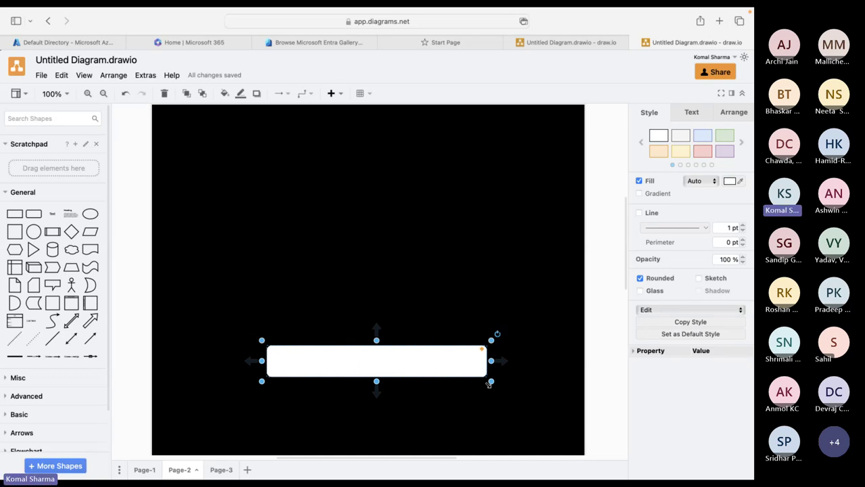
# - Stretch the white box taller and shift it up the page
pyautogui.click(377, 383)
pyautogui.moveTo(376, 383); pyautogui.dragTo(376, 398)
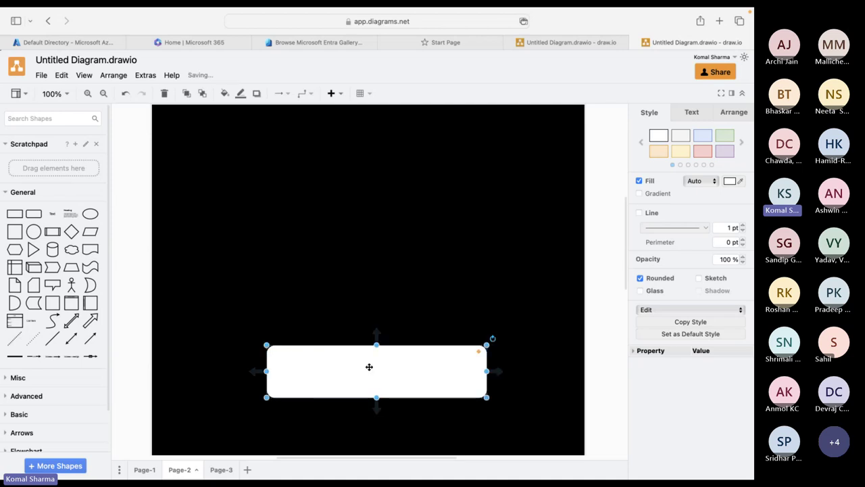
pyautogui.moveTo(367, 365); pyautogui.dragTo(369, 346)
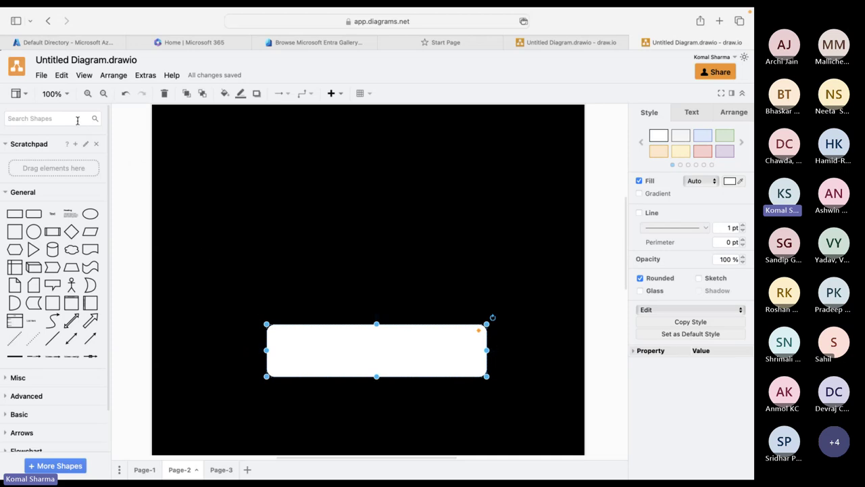
# - Label the white box 'active' and search the shape library for 'active directory'
pyautogui.write('a')
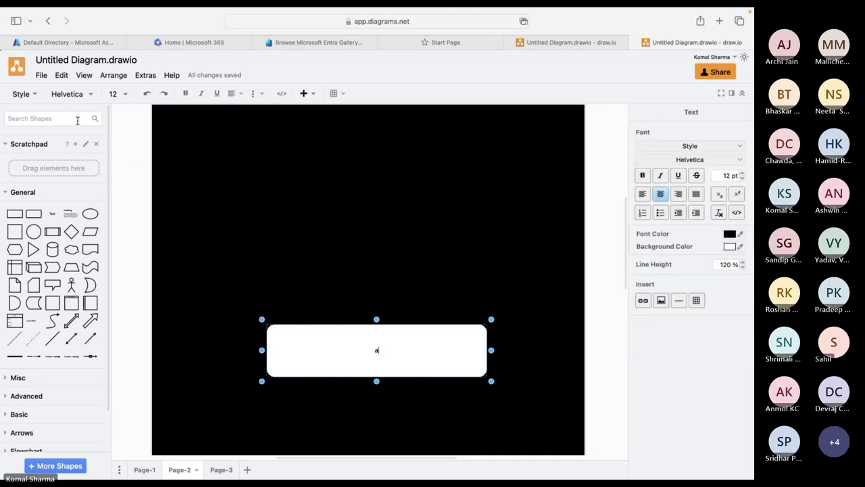
pyautogui.write('ctive')
pyautogui.click(50, 117)
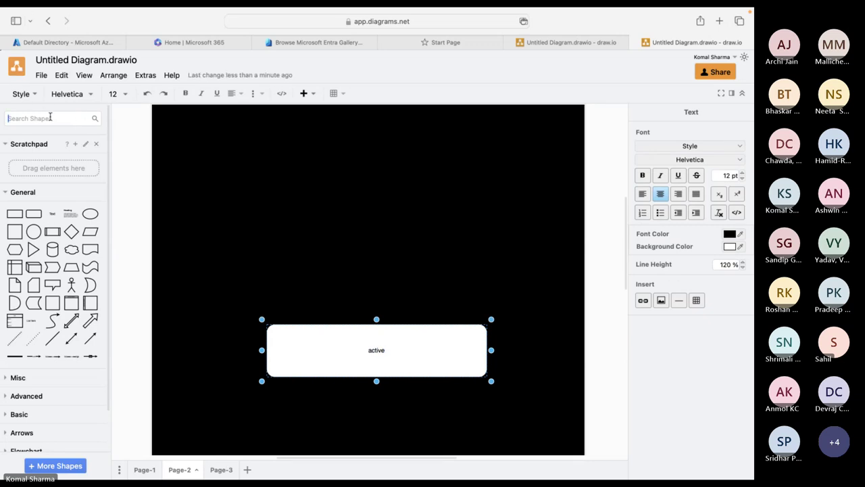
pyautogui.write('active directory')
pyautogui.press('Return')
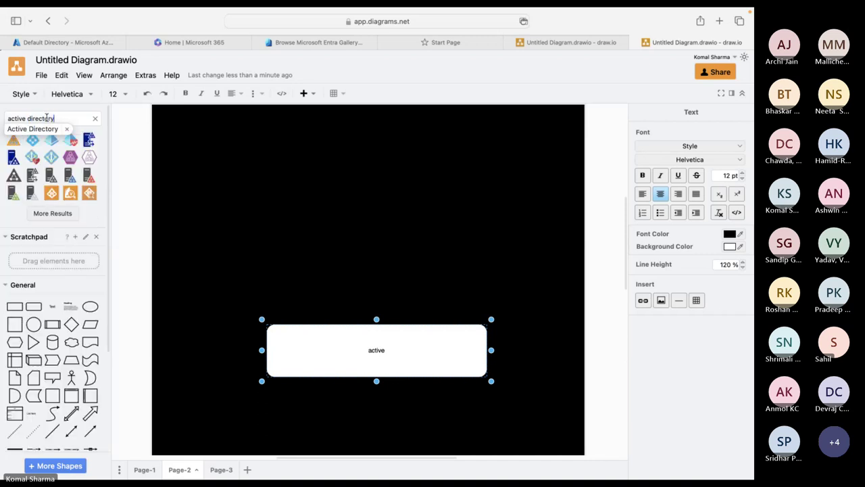
# - Place the Active Directory Federation Services Server icon inside the box, then open the Background settings
pyautogui.moveTo(90, 143)
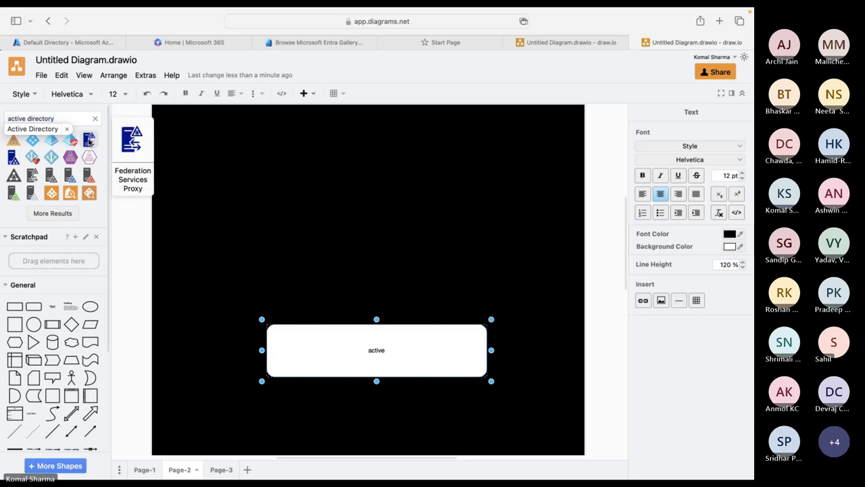
pyautogui.click(52, 175)
pyautogui.moveTo(367, 274); pyautogui.dragTo(295, 342)
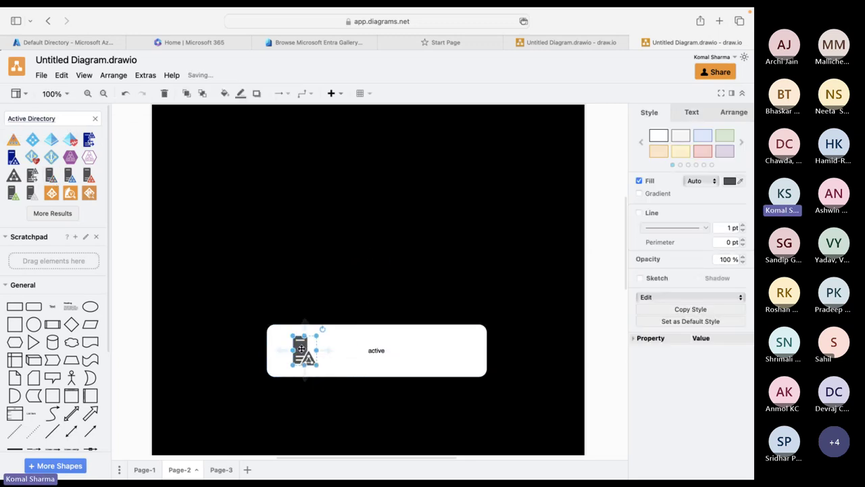
pyautogui.click(312, 185)
pyautogui.doubleClick(312, 184)
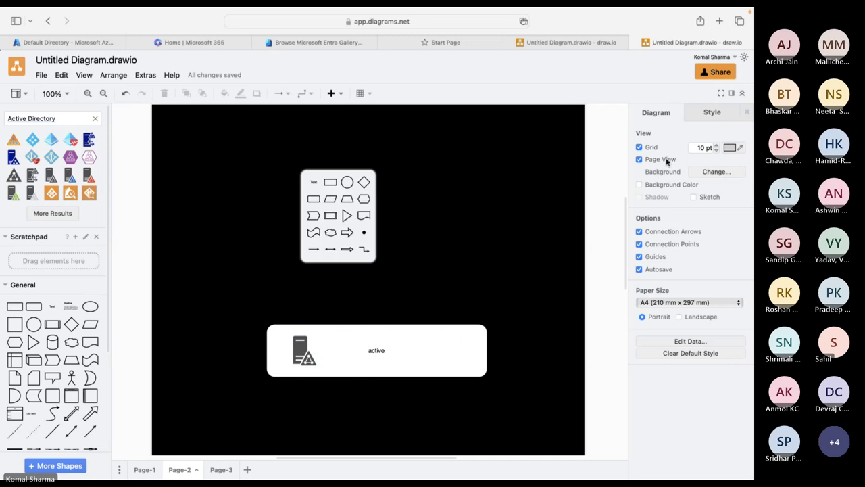
pyautogui.click(714, 172)
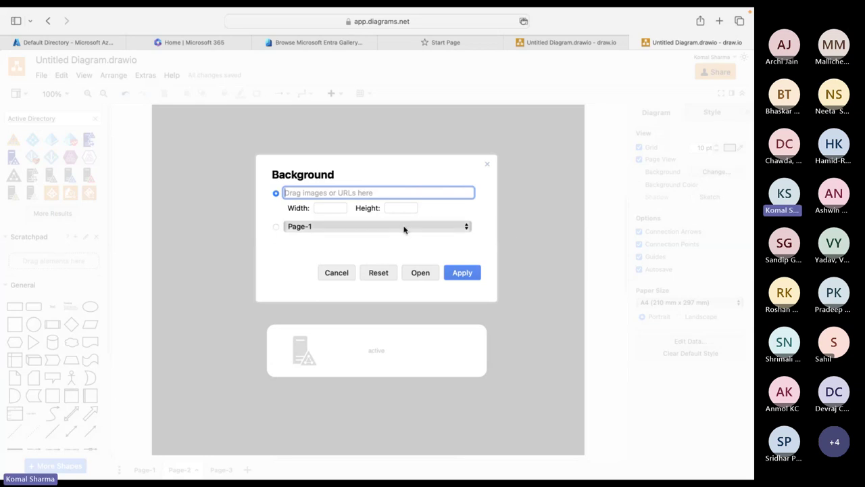
# - Close the Background dialog, then set the page background colour to none and apply it
pyautogui.click(343, 276)
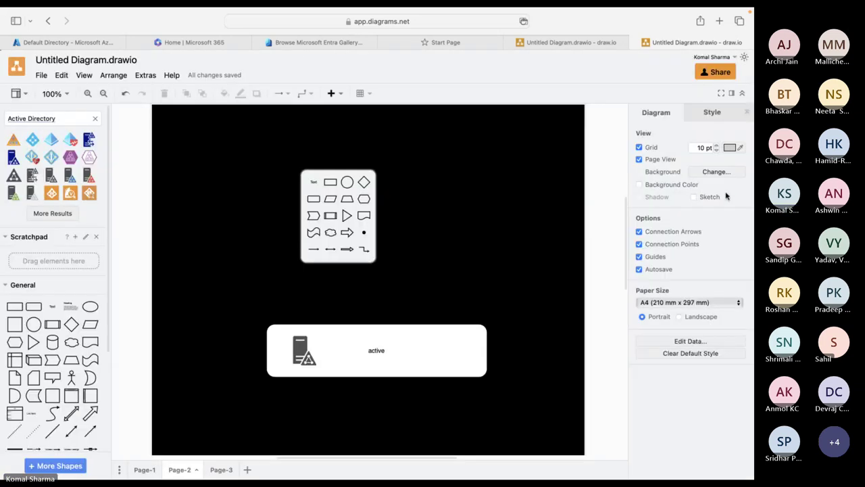
pyautogui.click(639, 185)
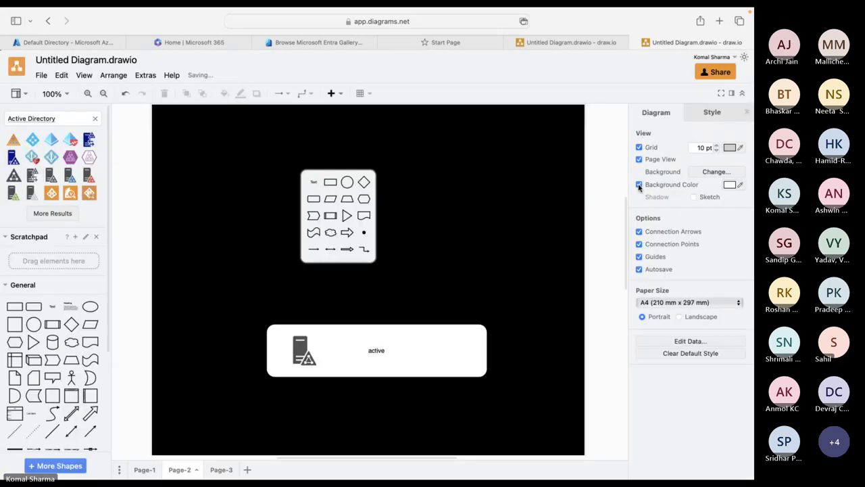
pyautogui.click(730, 184)
pyautogui.click(329, 214)
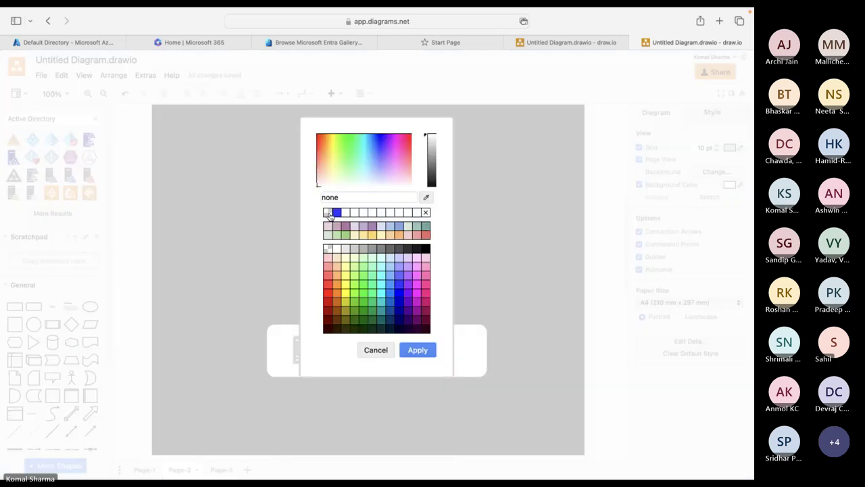
pyautogui.click(416, 349)
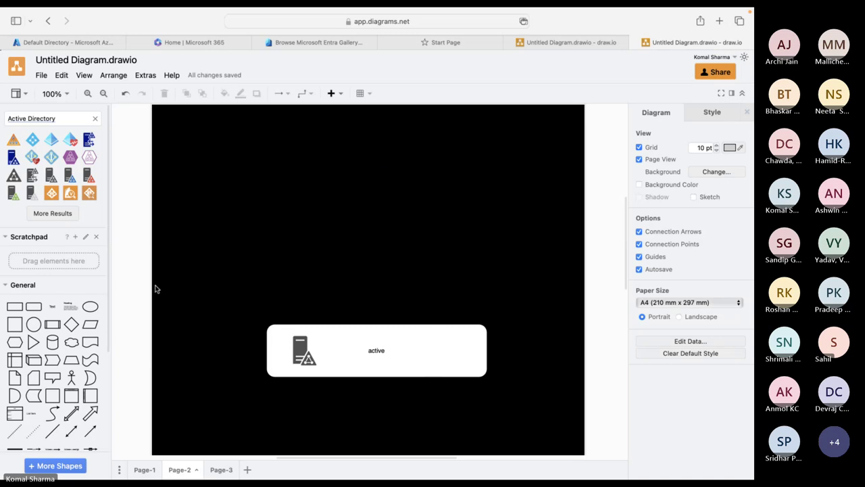
# - Drop the blue Federation Services server beside 'active' and the orange Active Directory icon next to it
pyautogui.click(301, 342)
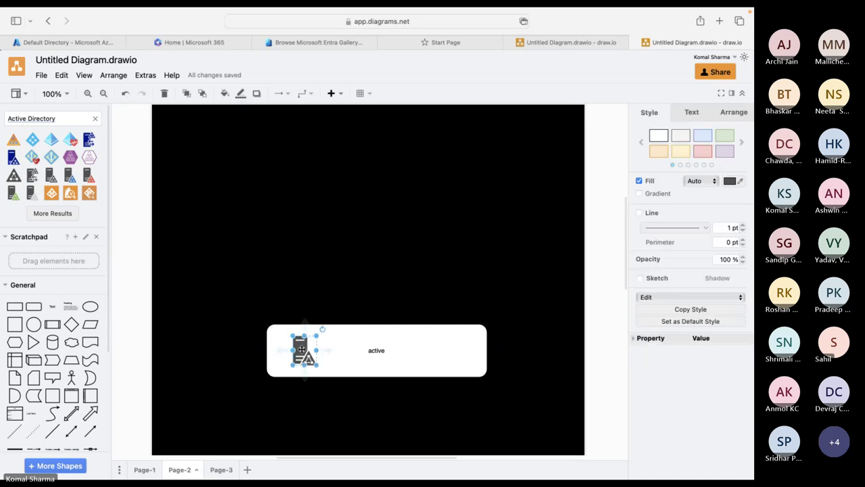
pyautogui.moveTo(13, 158)
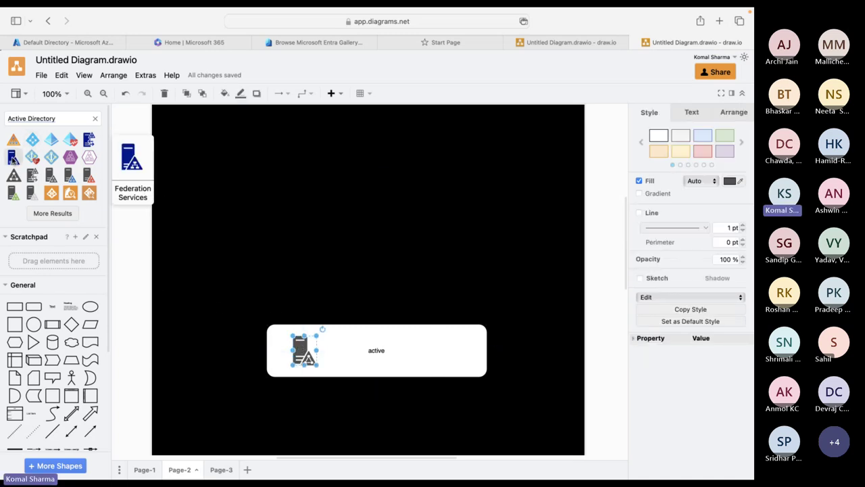
pyautogui.click(13, 158)
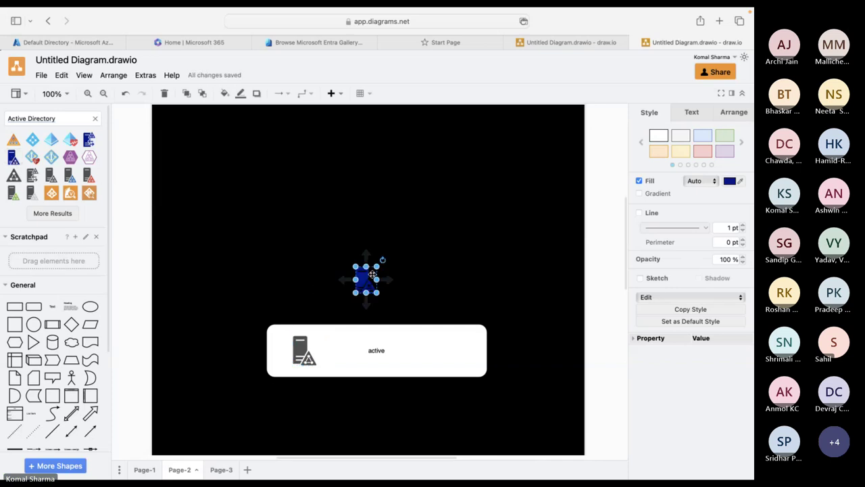
pyautogui.moveTo(365, 279); pyautogui.dragTo(349, 348)
pyautogui.moveTo(15, 196)
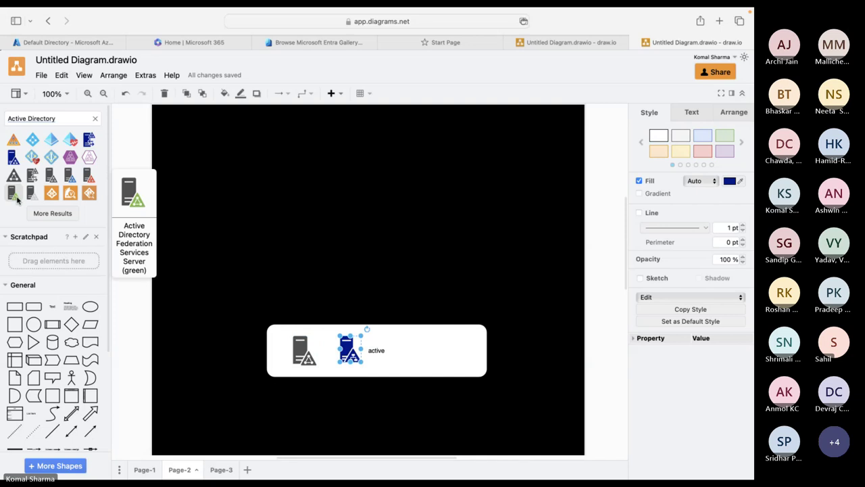
pyautogui.moveTo(56, 197)
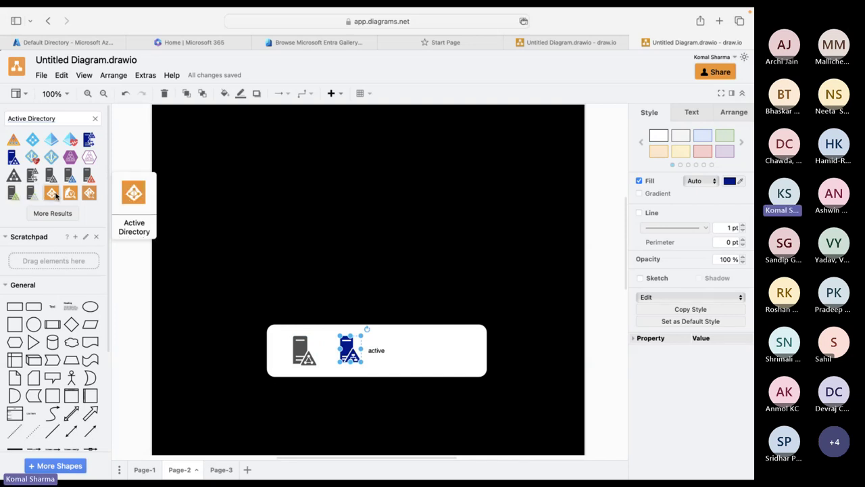
pyautogui.moveTo(55, 196); pyautogui.dragTo(396, 352)
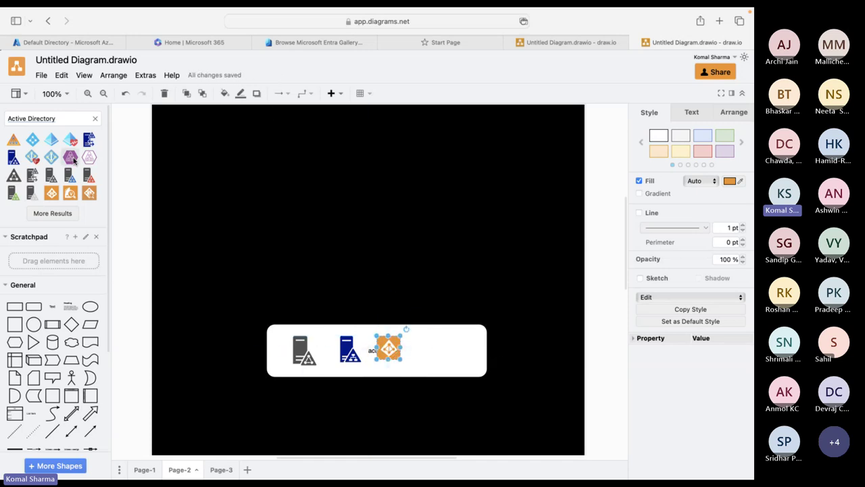
# - Search shapes for 'users', place the Users group at the box's right end, and shrink it
pyautogui.click(95, 119)
pyautogui.write('u')
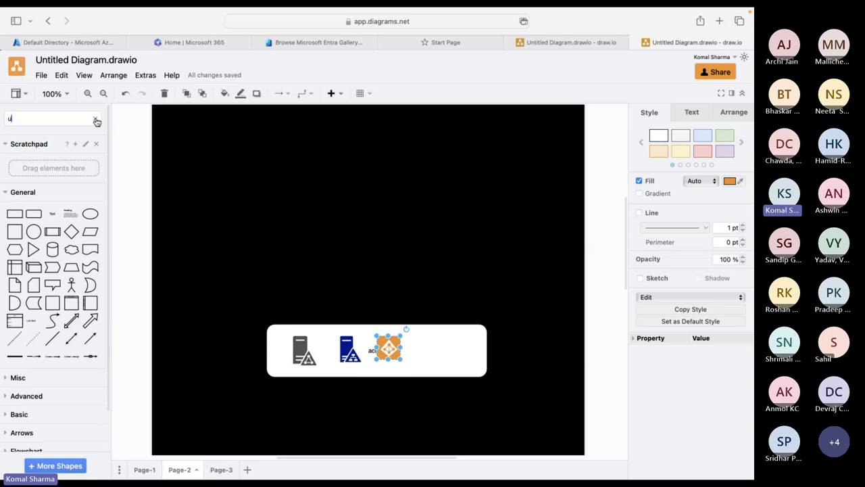
pyautogui.write('sers')
pyautogui.press('Return')
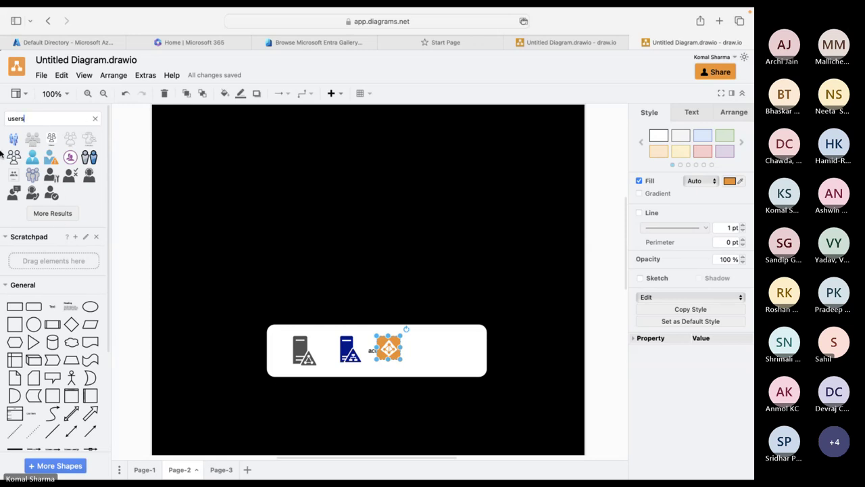
pyautogui.moveTo(36, 161)
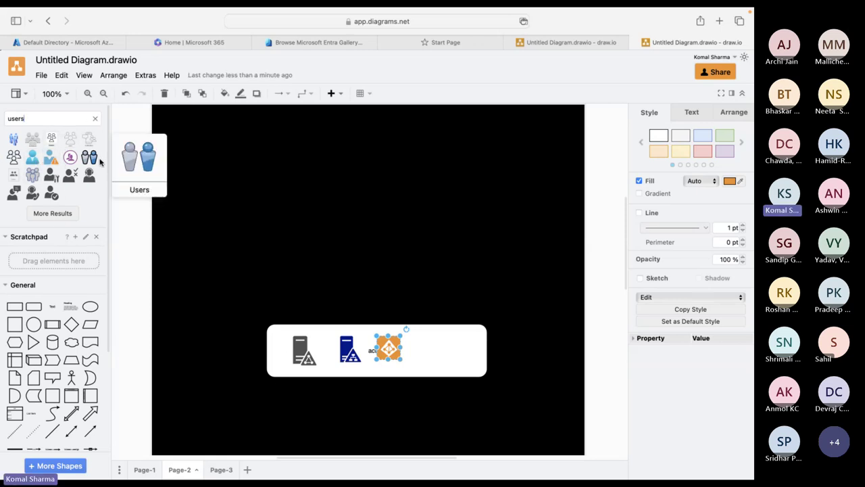
pyautogui.click(31, 175)
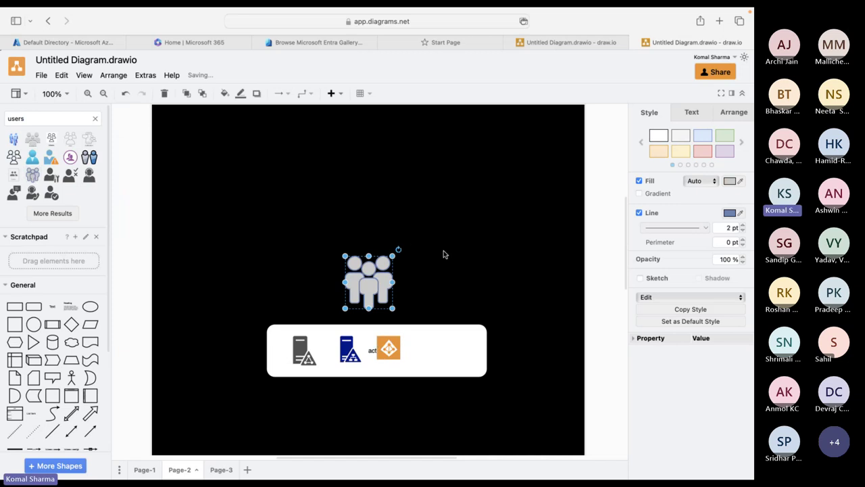
pyautogui.moveTo(367, 288); pyautogui.dragTo(445, 358)
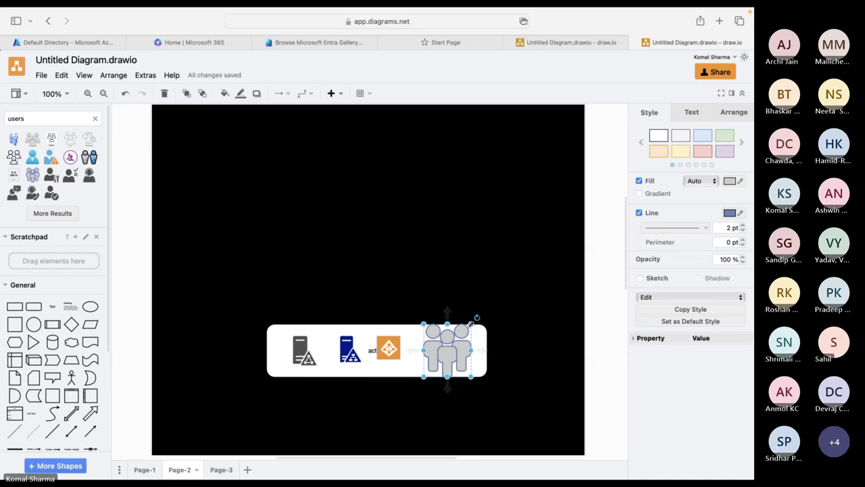
pyautogui.moveTo(471, 323); pyautogui.dragTo(445, 341)
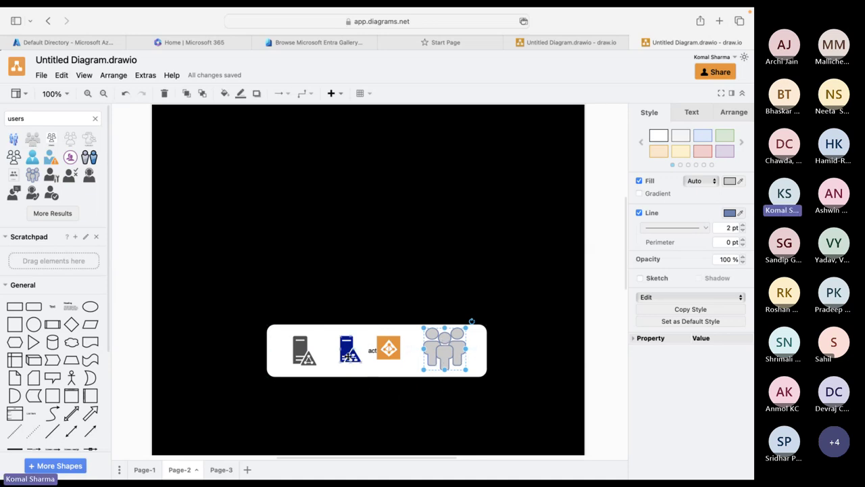
pyautogui.click(389, 353)
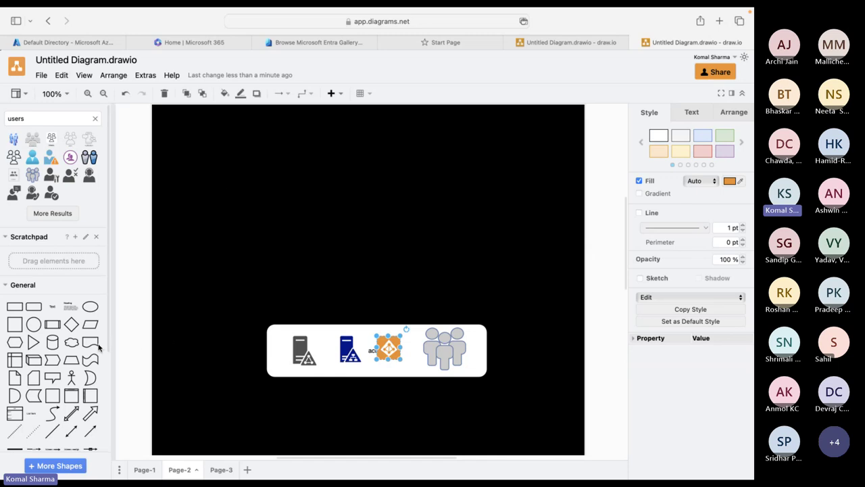
# - Add a cloud shape at the top of the page, enlarged to 260 x 140
pyautogui.click(71, 343)
pyautogui.moveTo(348, 289); pyautogui.dragTo(327, 179)
pyautogui.moveTo(371, 194); pyautogui.dragTo(390, 172)
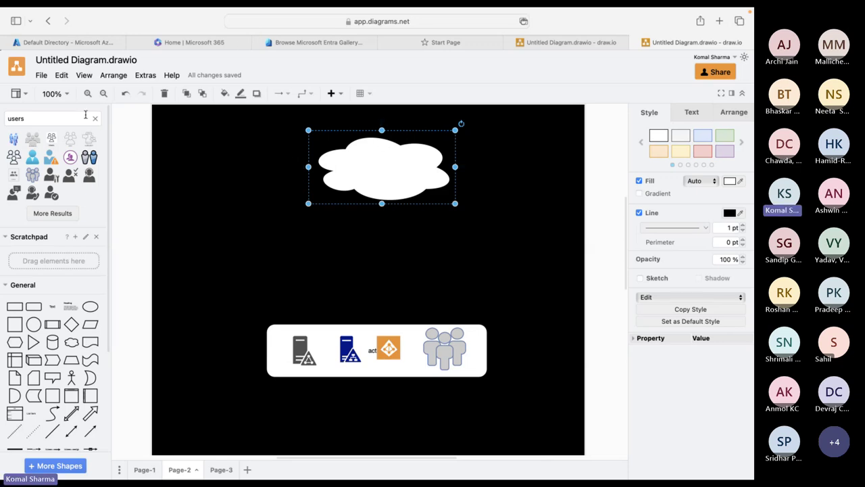
# - Put a rounded rectangle in the cloud labelled 'M365 app' with the peach style
pyautogui.click(34, 306)
pyautogui.moveTo(375, 281); pyautogui.dragTo(372, 147)
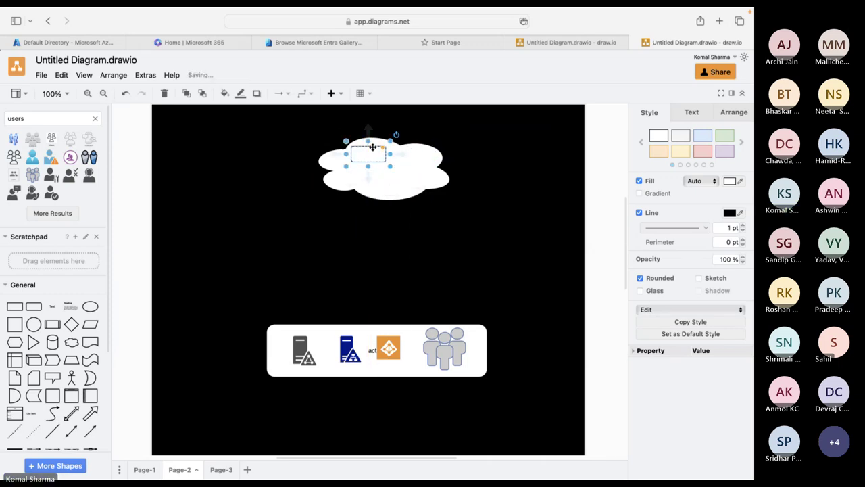
pyautogui.write('Off')
pyautogui.press('BackSpace')
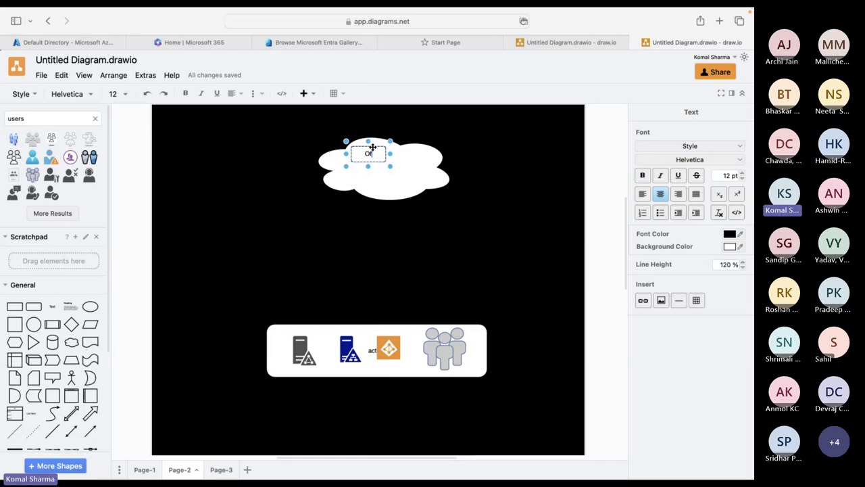
pyautogui.write('M3')
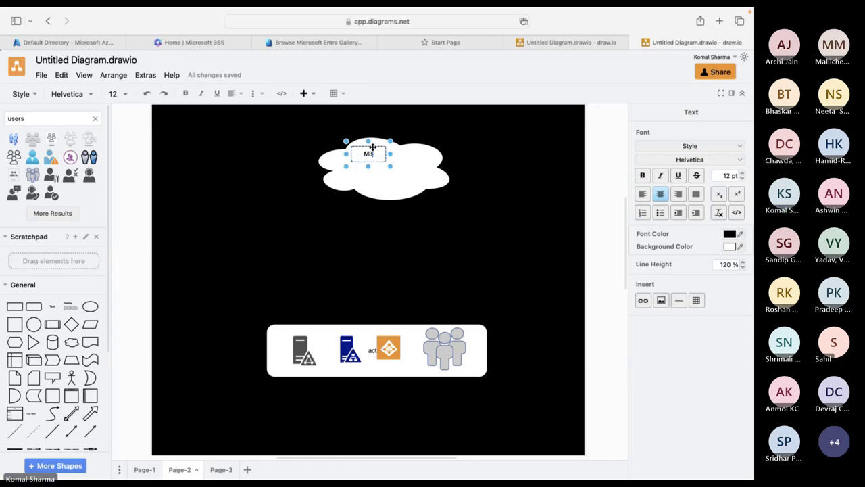
pyautogui.write('65 app')
pyautogui.press('Escape')
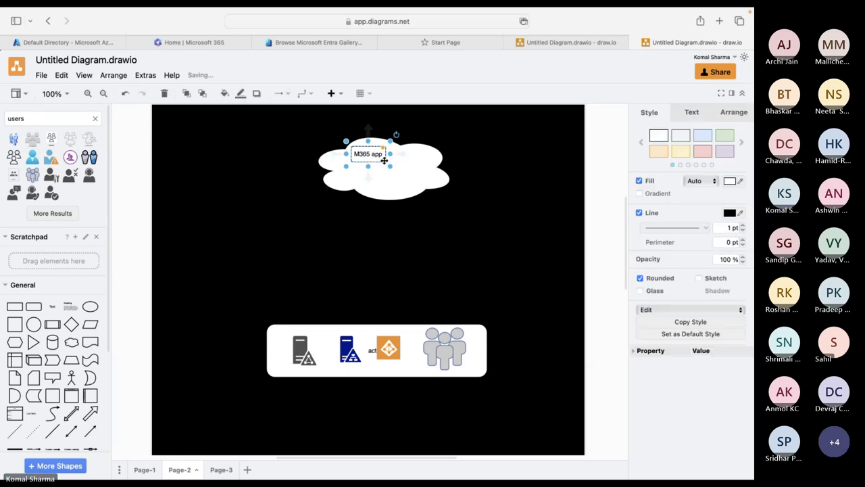
pyautogui.click(655, 152)
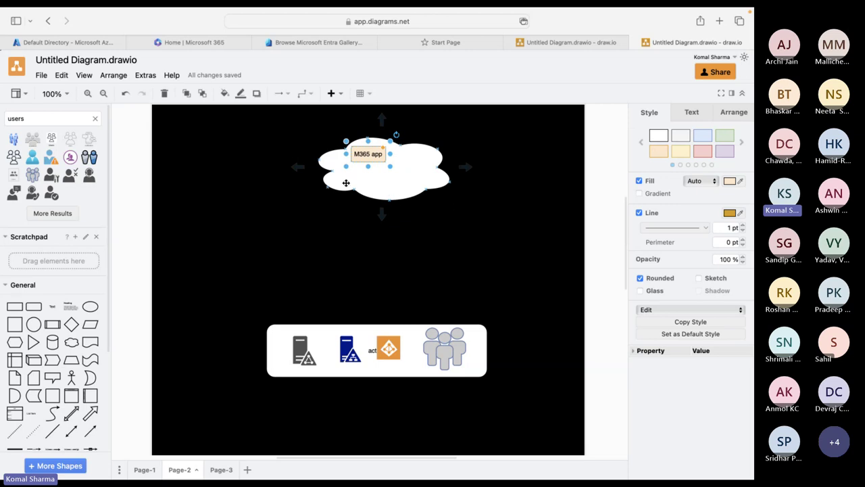
# - Replace the users shape search with a search for 'apps'
pyautogui.click(96, 121)
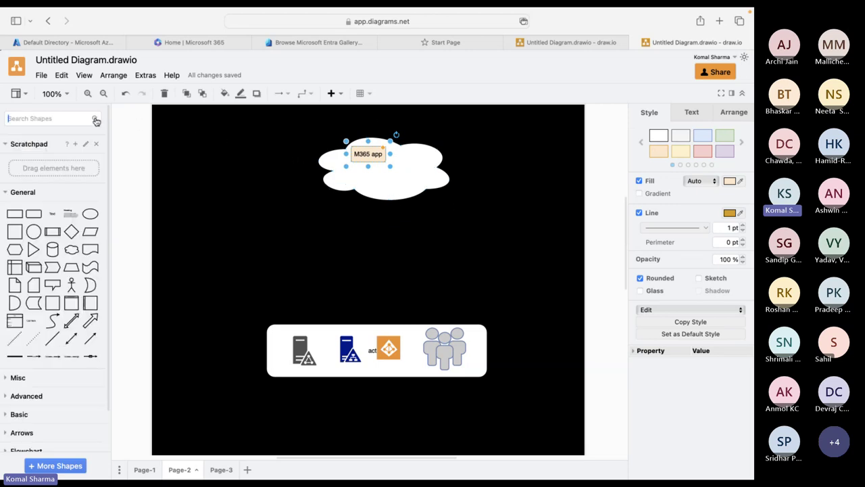
pyautogui.write('app')
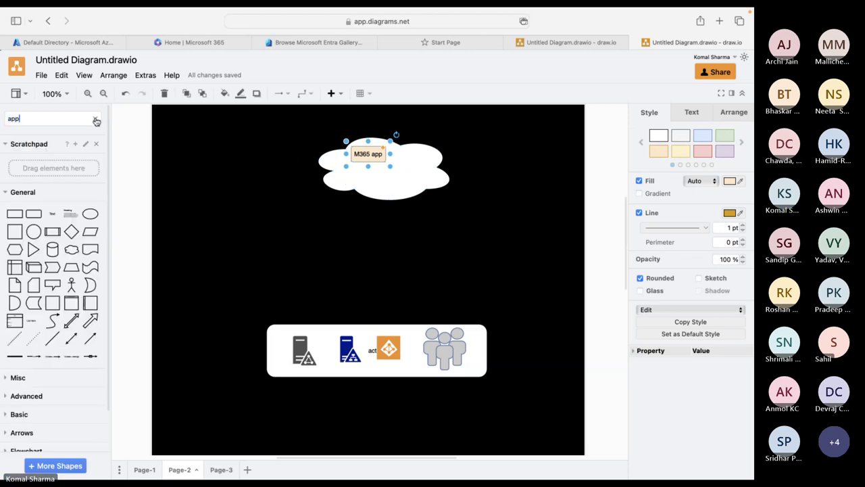
pyautogui.click(96, 120)
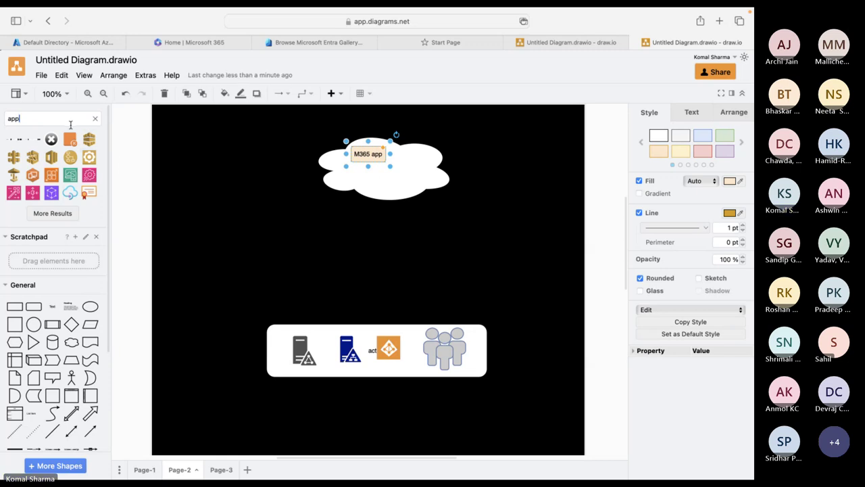
pyautogui.moveTo(48, 176)
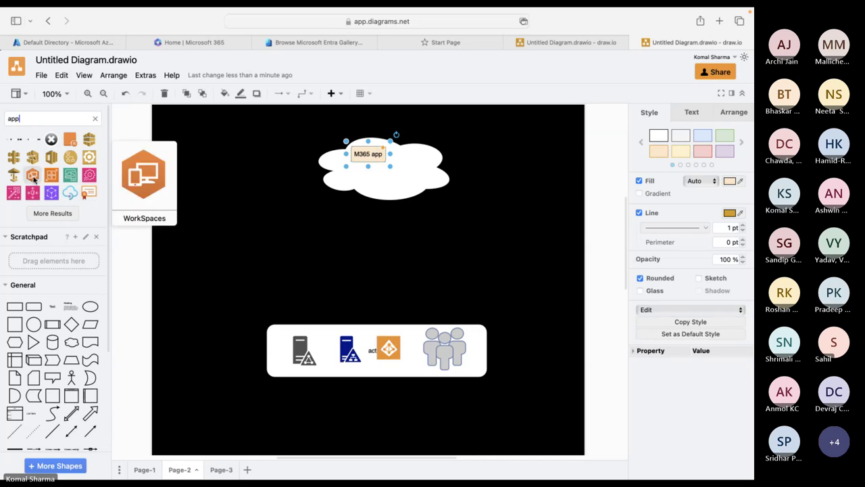
pyautogui.moveTo(16, 162)
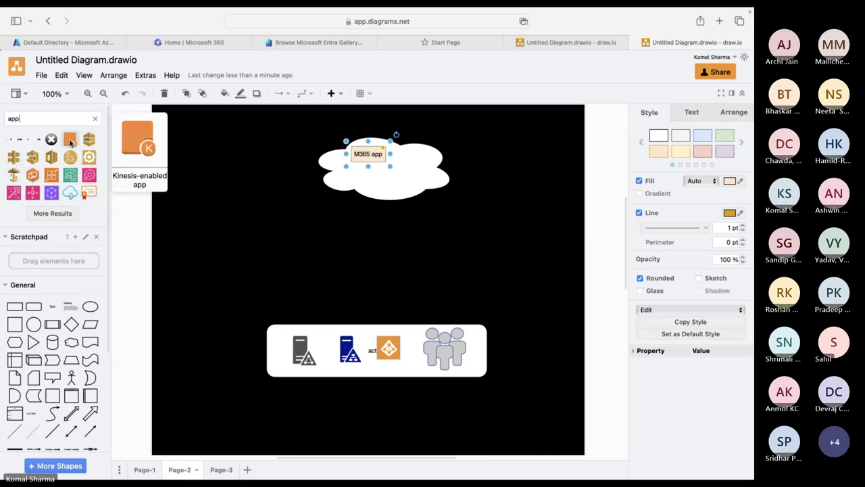
pyautogui.moveTo(26, 196)
pyautogui.write('s')
pyautogui.press('Return')
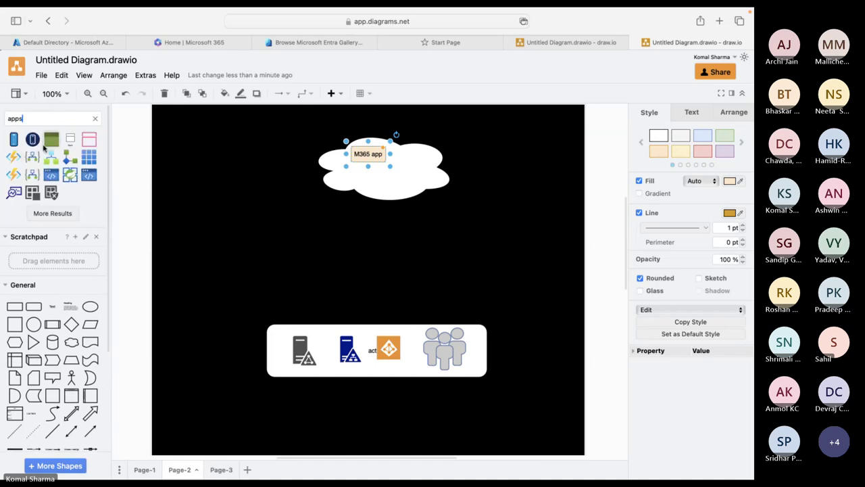
# - Place the Function Apps lightning icon and the blue web-app icon inside the cloud
pyautogui.click(12, 158)
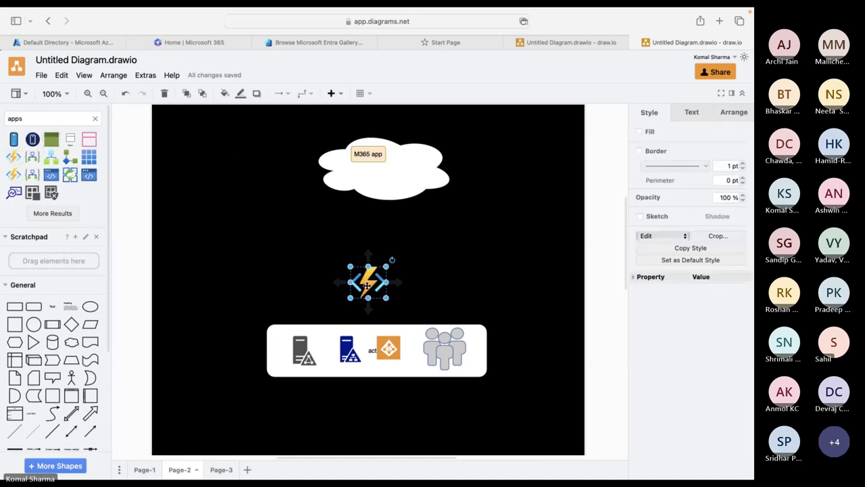
pyautogui.moveTo(368, 281); pyautogui.dragTo(406, 165)
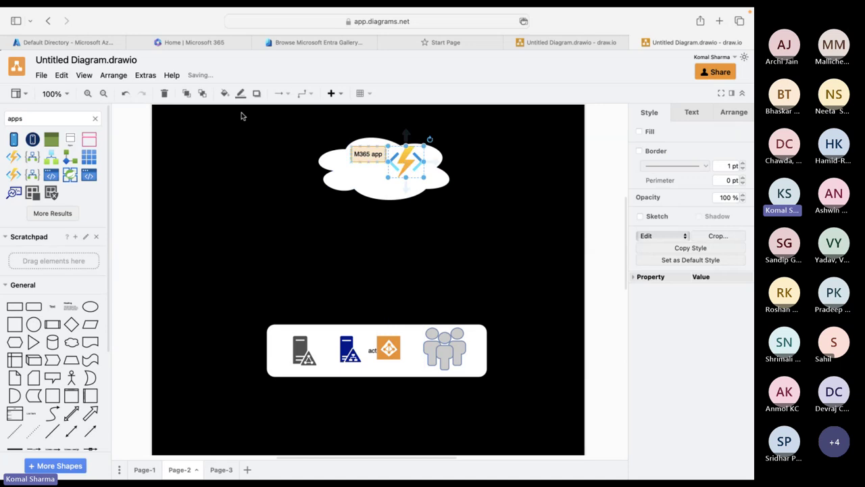
pyautogui.click(51, 175)
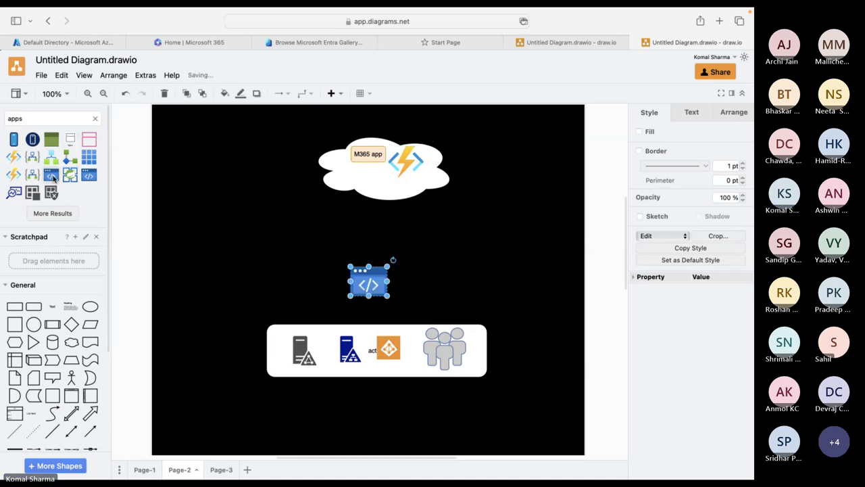
pyautogui.moveTo(368, 285); pyautogui.dragTo(362, 189)
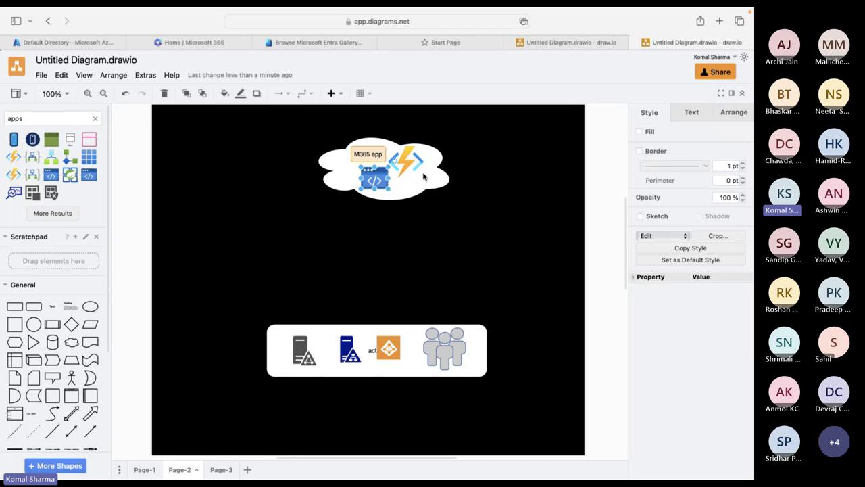
# - Search shapes for 'azure' and place the Azure Active Directory icon top-left, beside the cloud
pyautogui.click(95, 118)
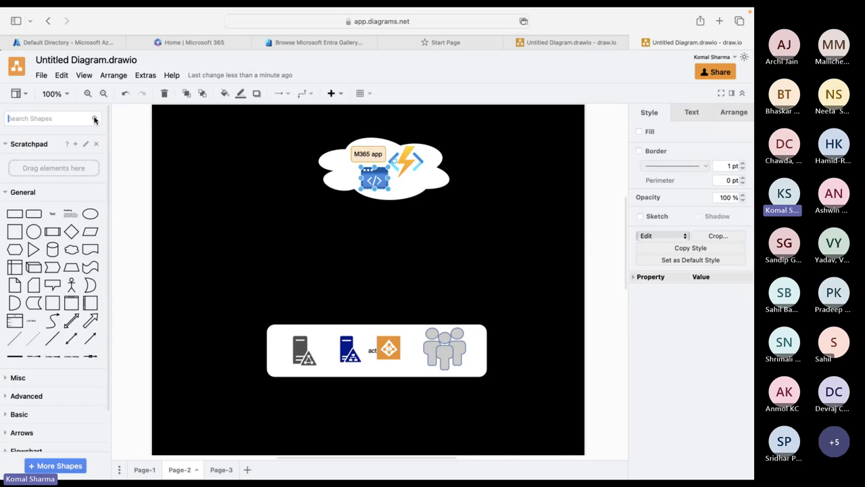
pyautogui.write('az')
pyautogui.press('BackSpace')
pyautogui.press('BackSpace')
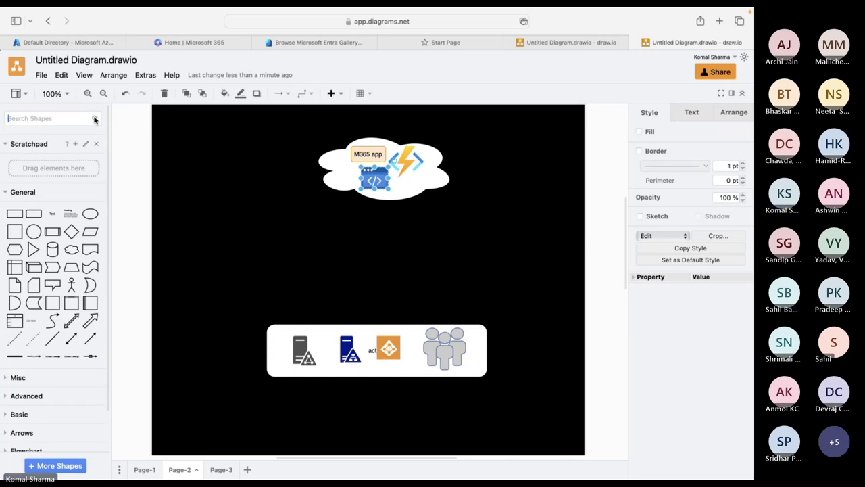
pyautogui.write('azure active')
pyautogui.press('Return')
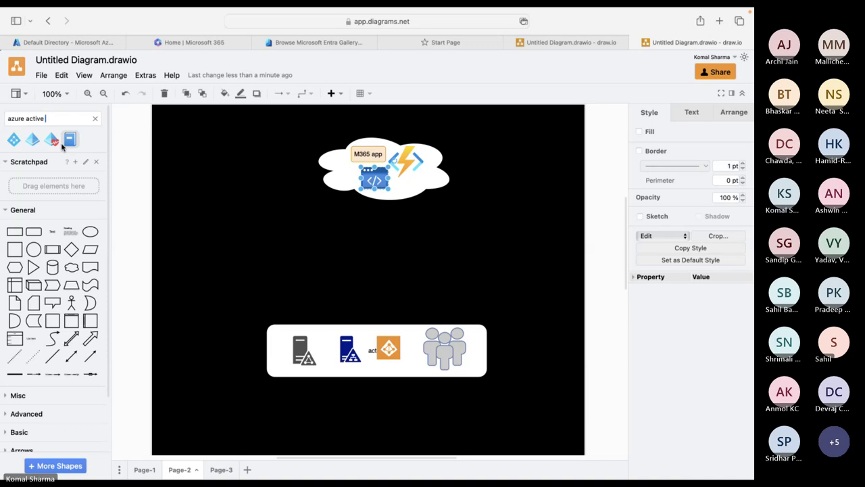
pyautogui.click(15, 141)
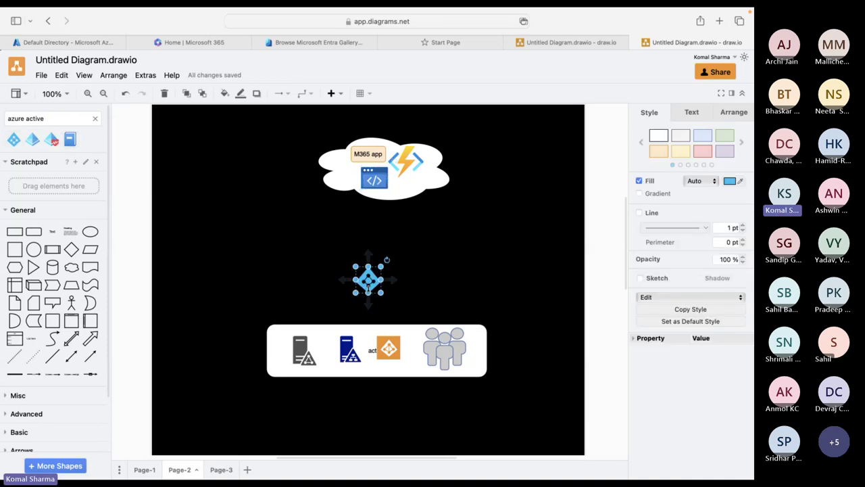
pyautogui.moveTo(369, 280); pyautogui.dragTo(222, 167)
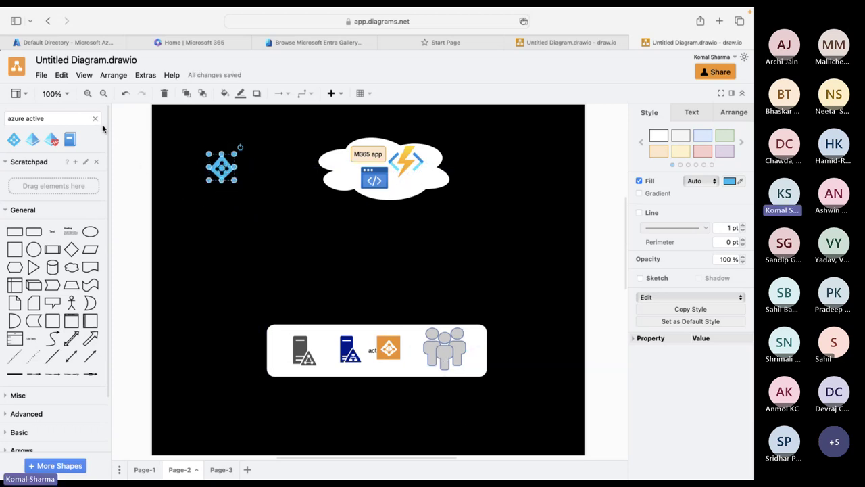
pyautogui.click(96, 119)
# - Insert a users icon from a 'u' shape search and place it below the Azure AD icon
pyautogui.write('users')
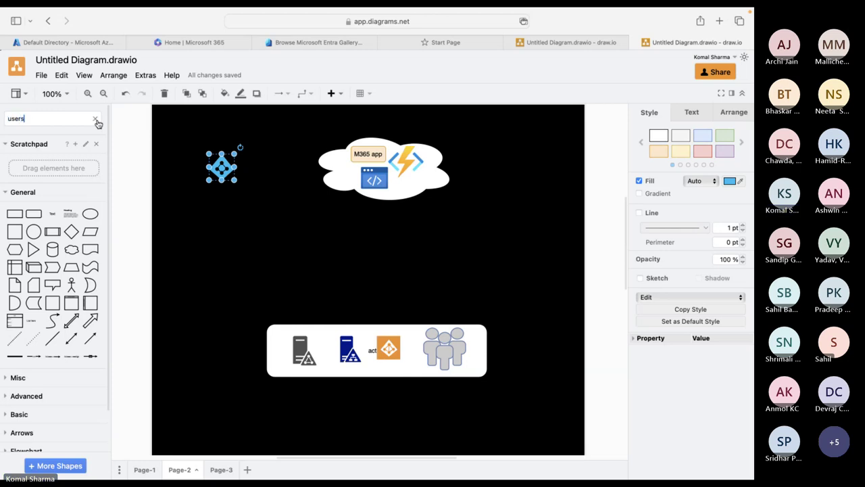
pyautogui.press('Return')
pyautogui.click(12, 140)
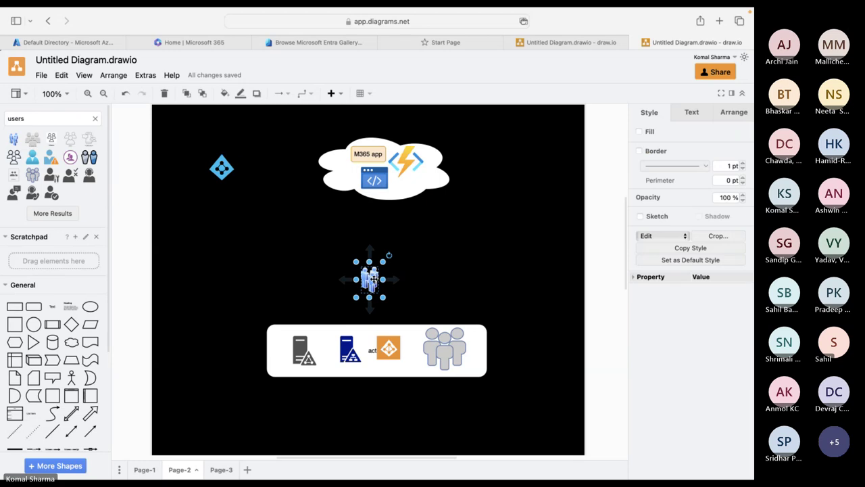
pyautogui.moveTo(373, 278); pyautogui.dragTo(273, 222)
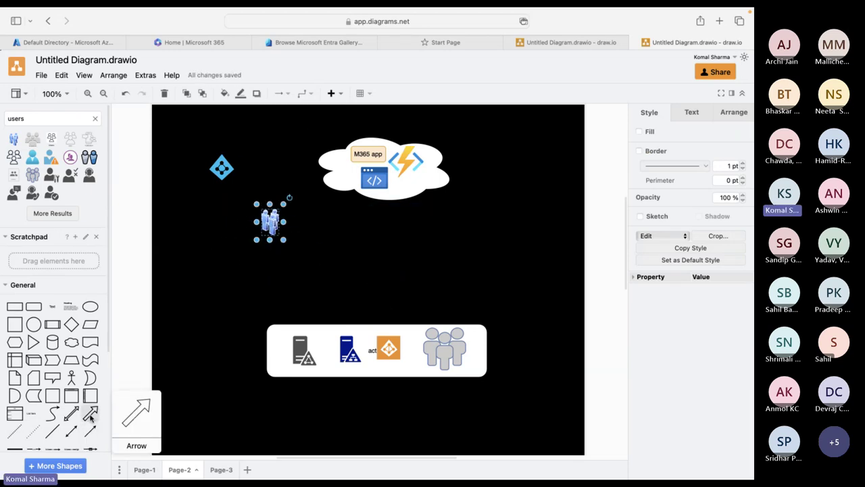
# - Add a light-blue arrow running from the Azure AD icon down to the users icon
pyautogui.moveTo(91, 418); pyautogui.dragTo(365, 281)
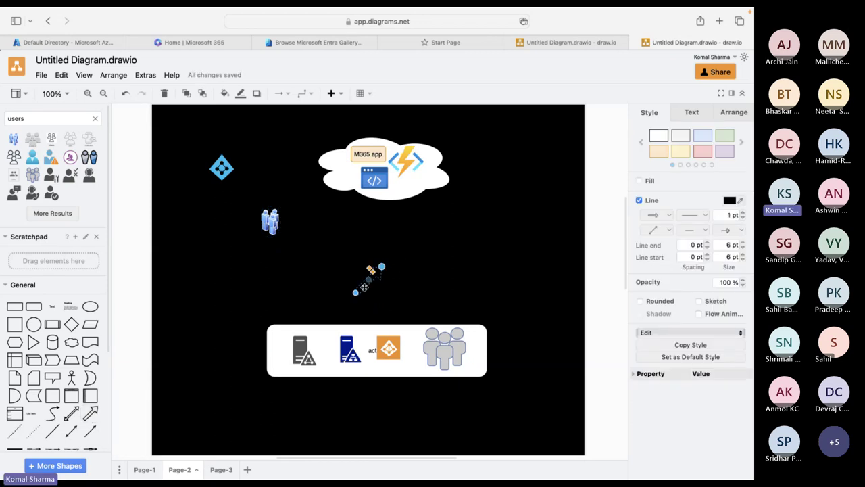
pyautogui.moveTo(364, 287); pyautogui.dragTo(238, 178)
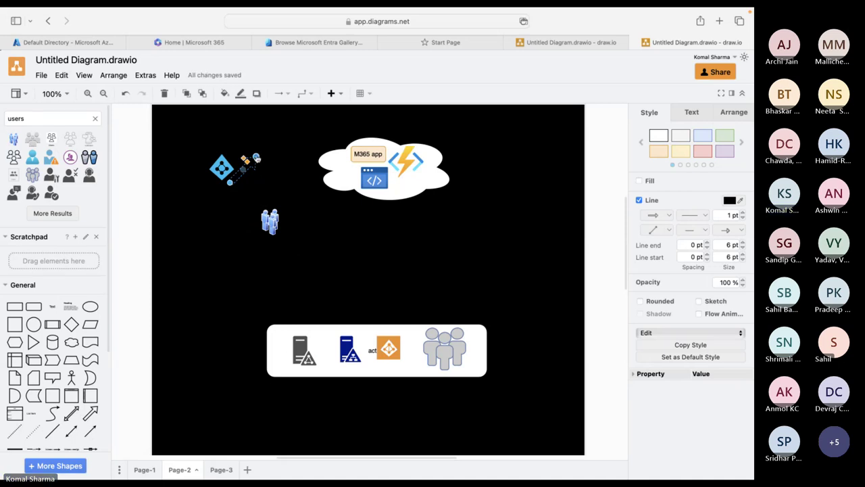
pyautogui.moveTo(257, 158); pyautogui.dragTo(255, 203)
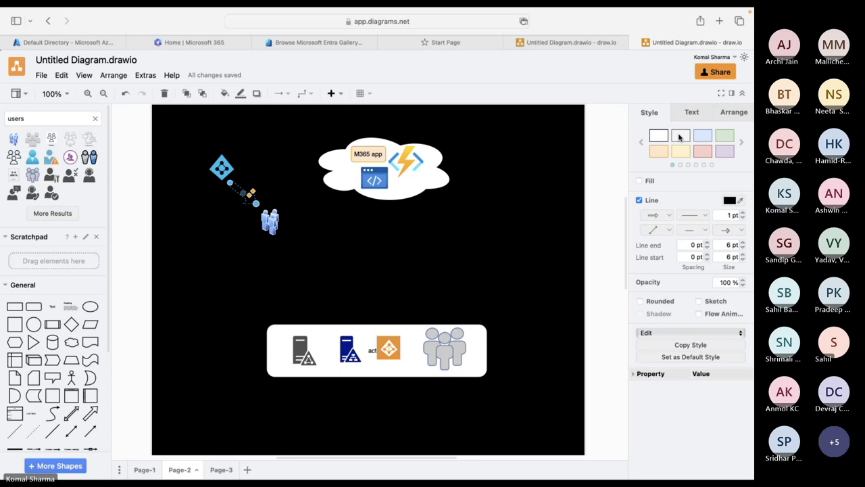
pyautogui.click(703, 137)
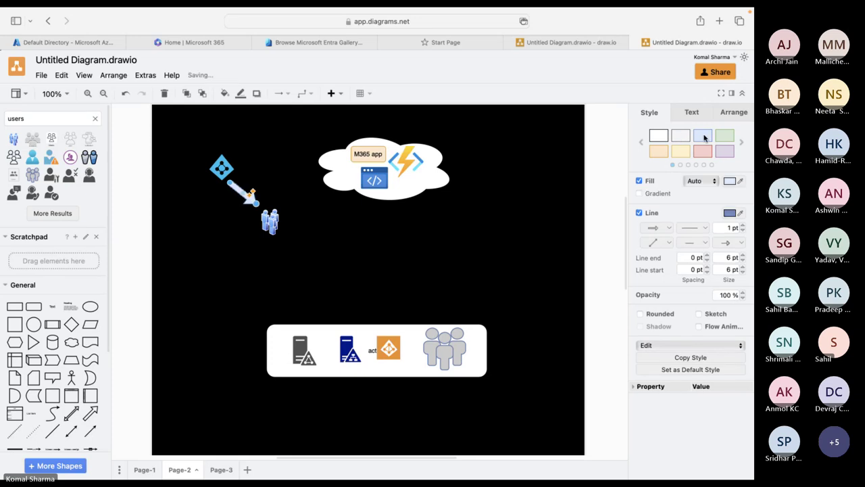
pyautogui.click(290, 260)
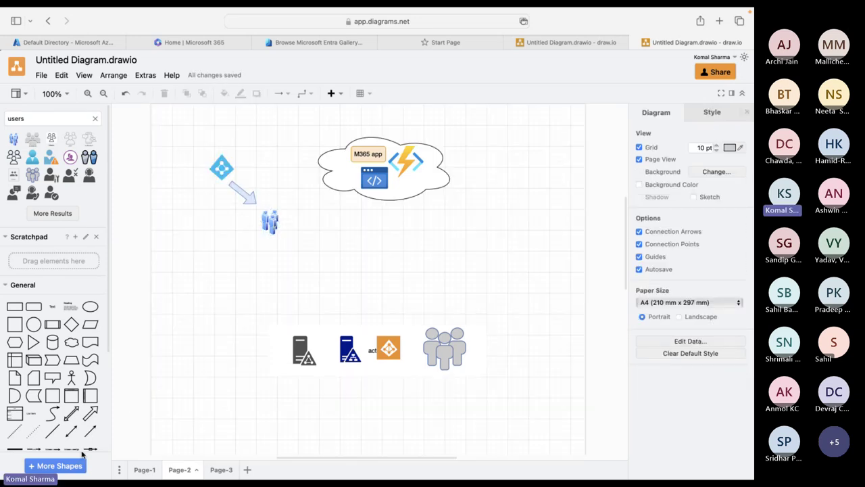
pyautogui.click(89, 413)
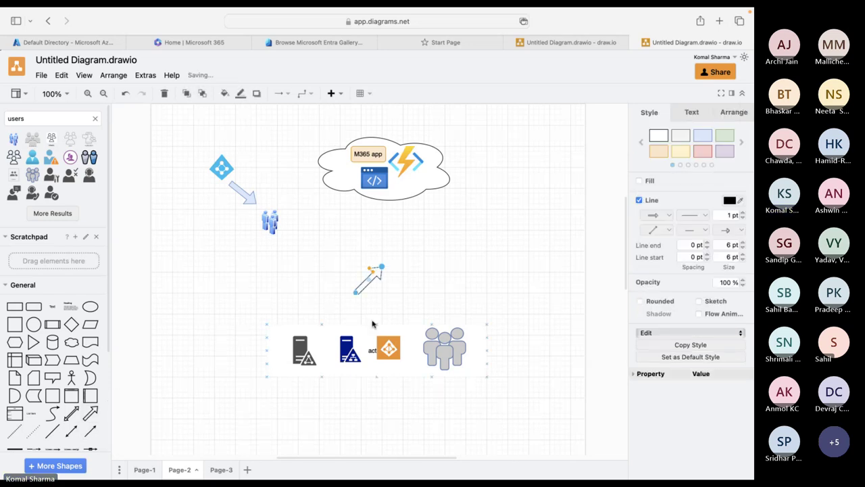
pyautogui.moveTo(363, 285); pyautogui.dragTo(320, 180)
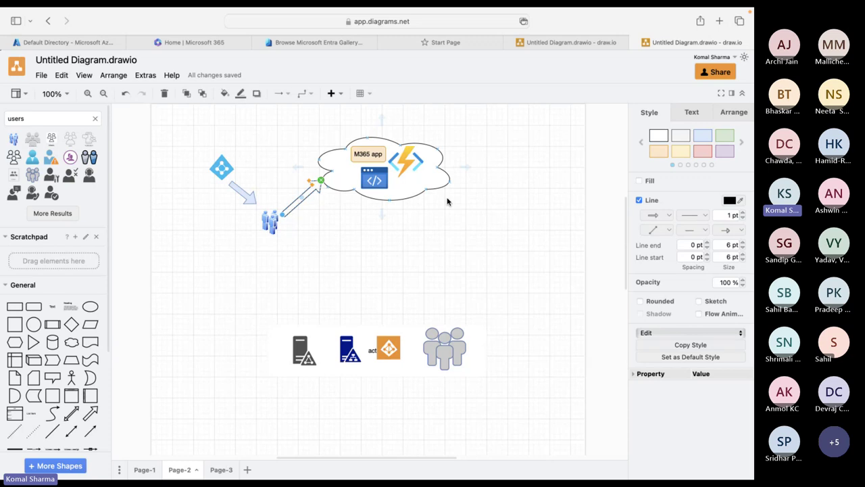
pyautogui.click(447, 200)
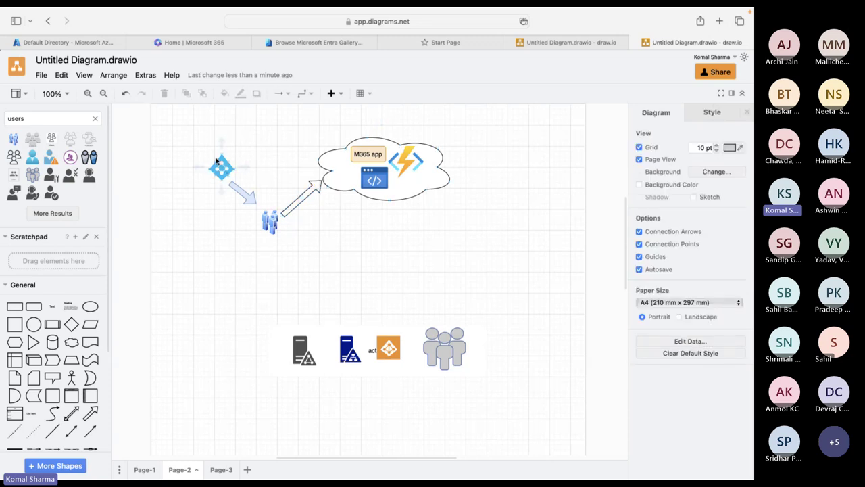
# - Place a text box beside the Entra icon and label it 'Entra'
pyautogui.click(52, 308)
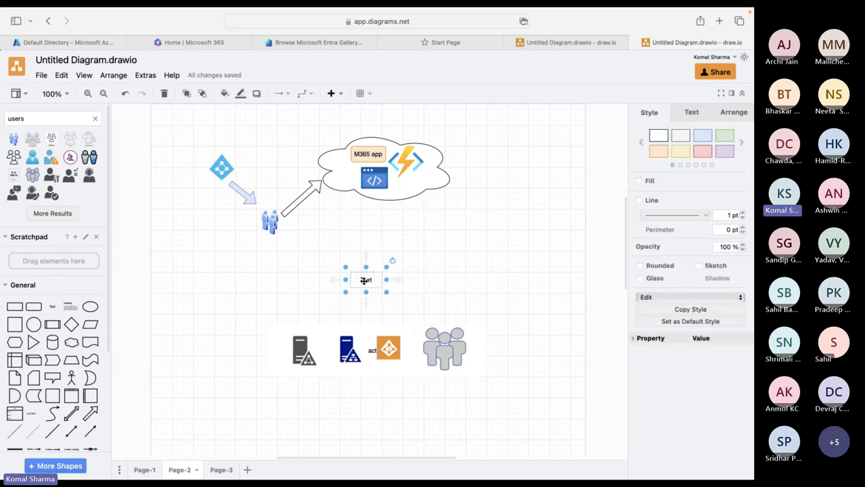
pyautogui.moveTo(365, 279); pyautogui.dragTo(250, 155)
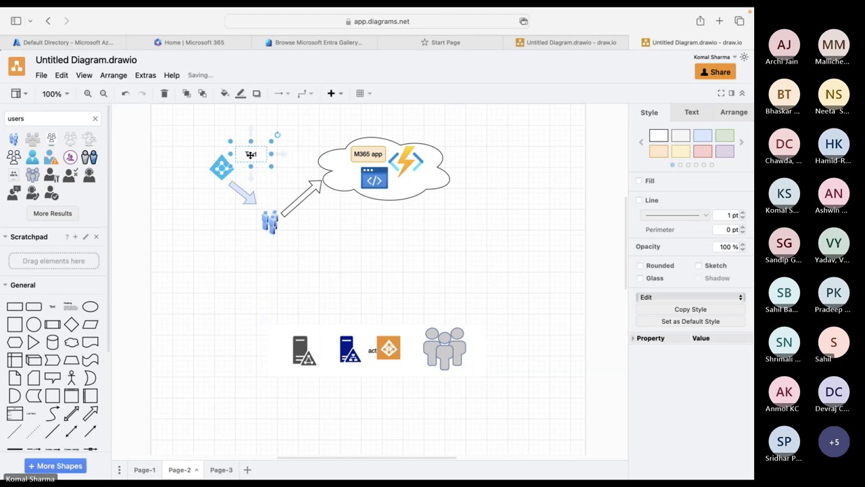
pyautogui.doubleClick(250, 155)
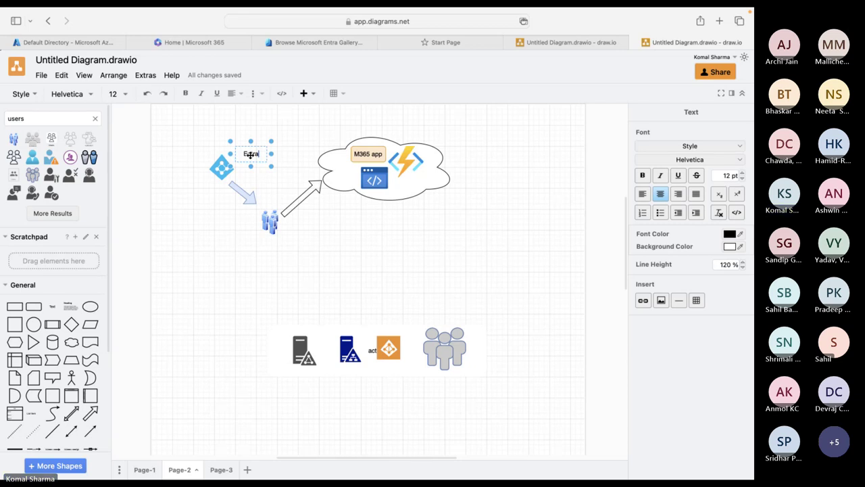
# - Shrink the grey on-premises users icon to about 50 x 53
pyautogui.click(450, 345)
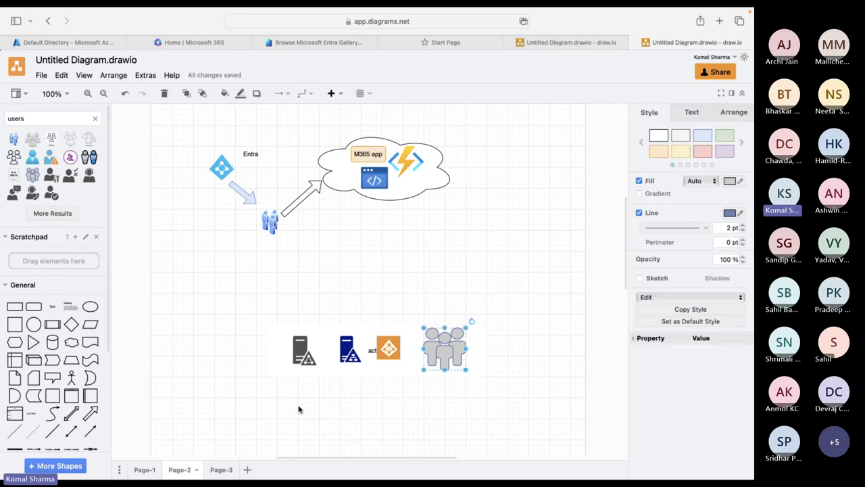
pyautogui.moveTo(300, 407); pyautogui.dragTo(419, 330)
pyautogui.moveTo(424, 369); pyautogui.dragTo(443, 351)
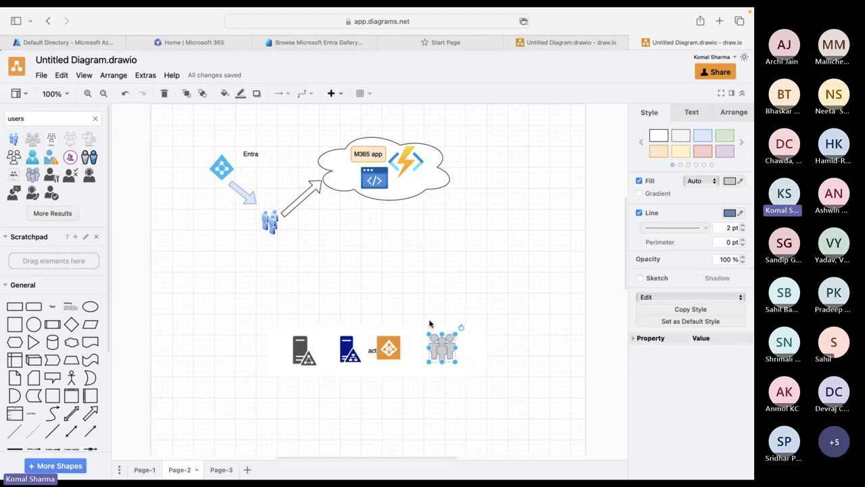
# - Search shapes for 'connect' and drop an Active Directory Connect Health icon onto the page
pyautogui.click(95, 119)
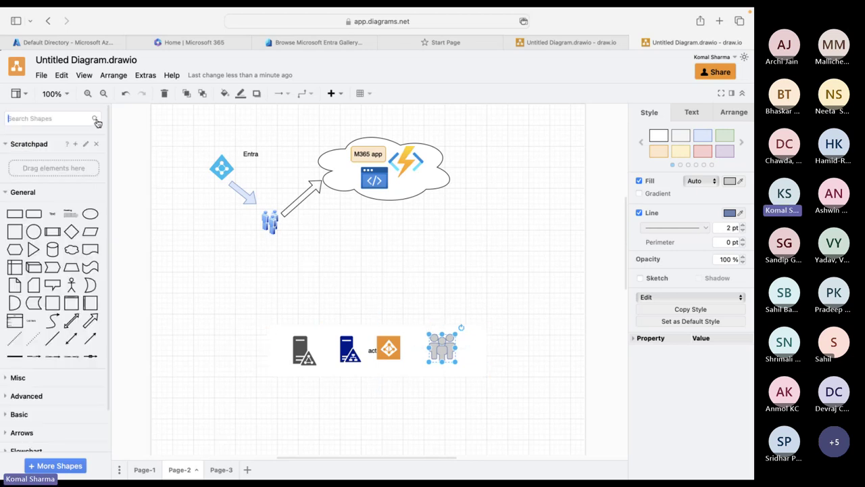
pyautogui.write('connect')
pyautogui.press('Return')
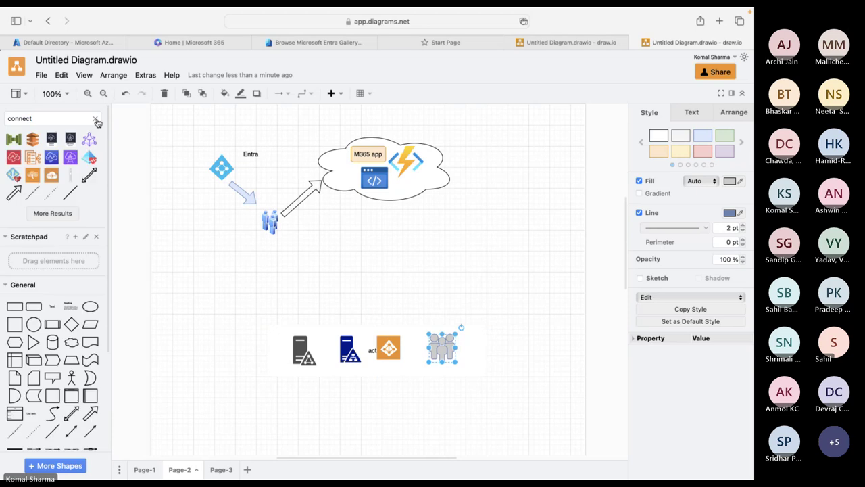
pyautogui.moveTo(93, 159)
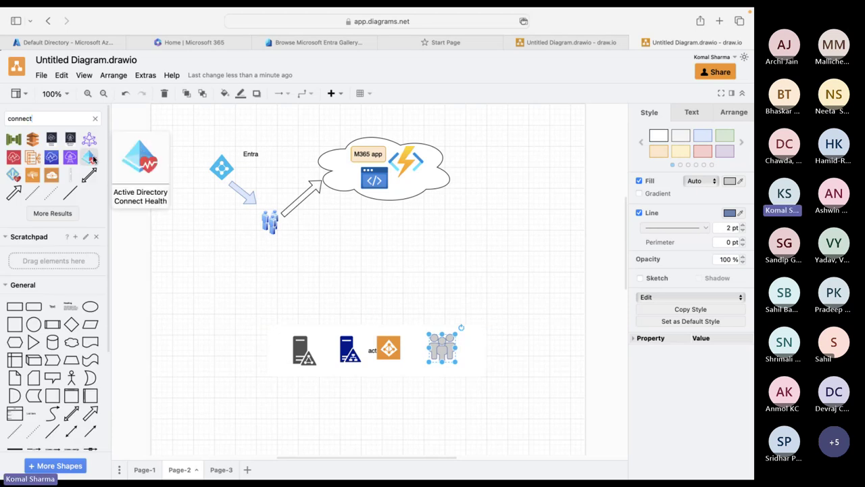
pyautogui.moveTo(93, 159)
pyautogui.mouseDown()
pyautogui.moveTo(373, 277)
pyautogui.moveTo(224, 273)
pyautogui.mouseUp()
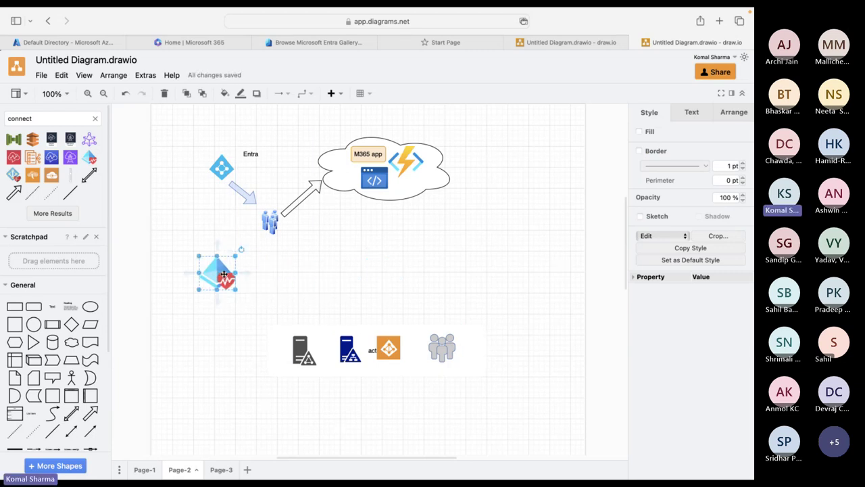
# - Label the icon 'Entra Connect' and move it just above the on-premises group
pyautogui.doubleClick(224, 273)
pyautogui.write('Entra Co')
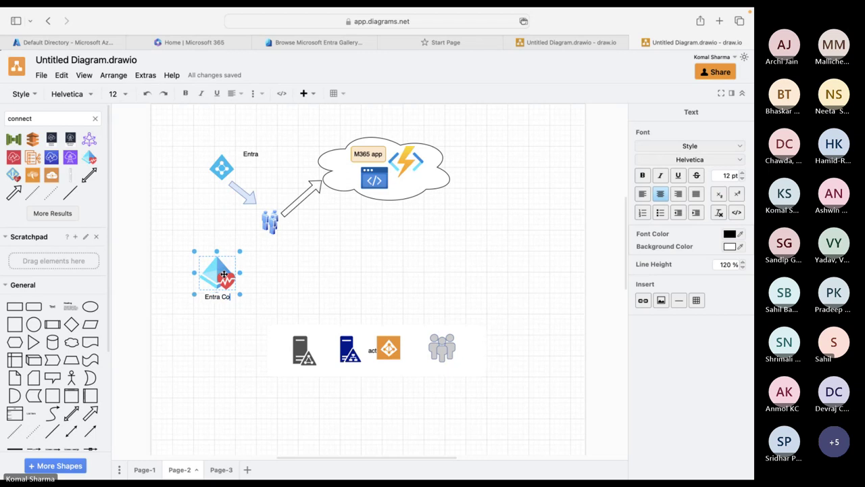
pyautogui.write('nnect')
pyautogui.click(290, 286)
pyautogui.click(221, 280)
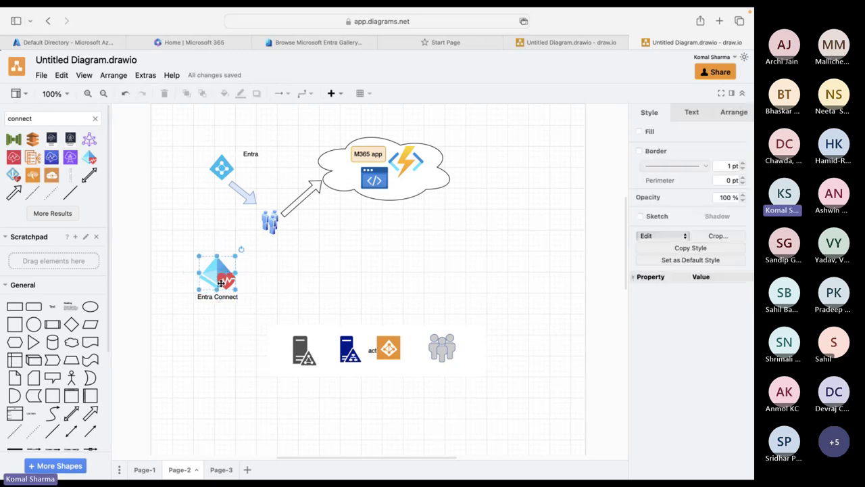
pyautogui.moveTo(221, 280); pyautogui.dragTo(274, 296)
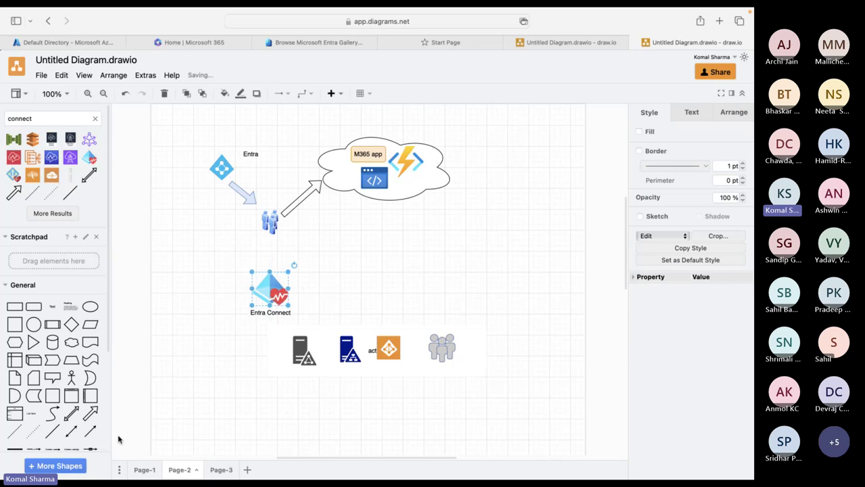
# - Draw two arrows: from the Entra side into Entra Connect, and from Entra Connect to the on-premises bar
pyautogui.click(90, 413)
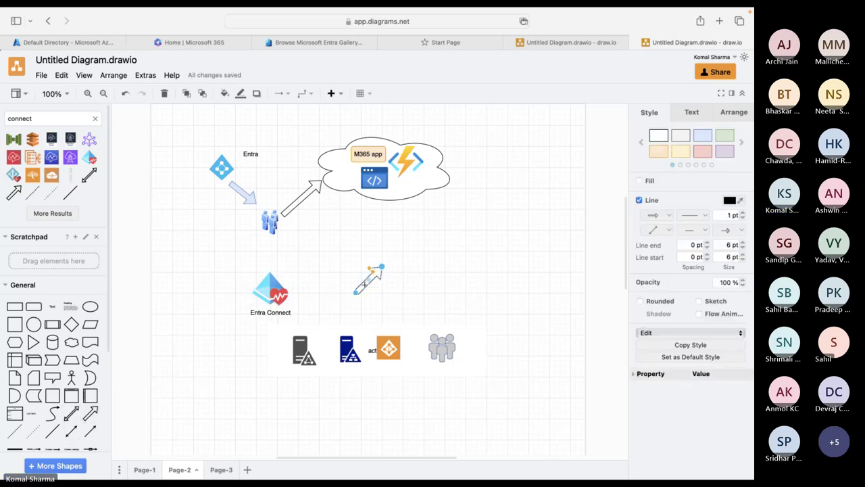
pyautogui.moveTo(363, 287); pyautogui.dragTo(254, 274)
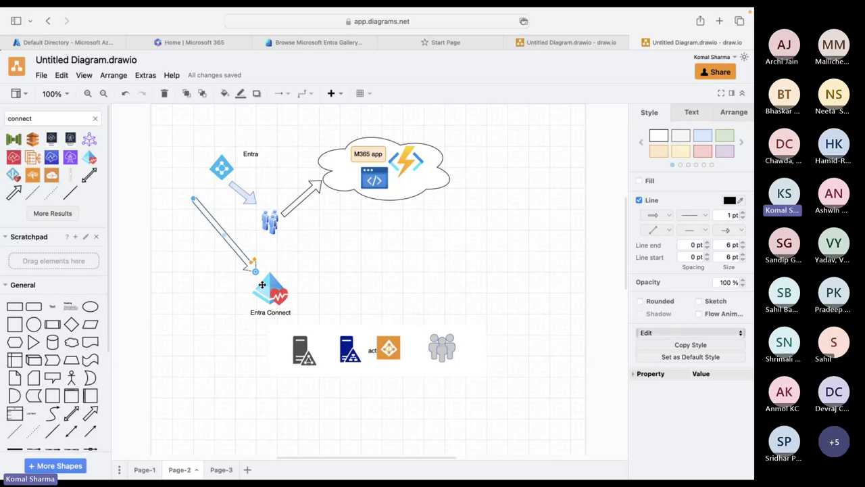
pyautogui.click(94, 416)
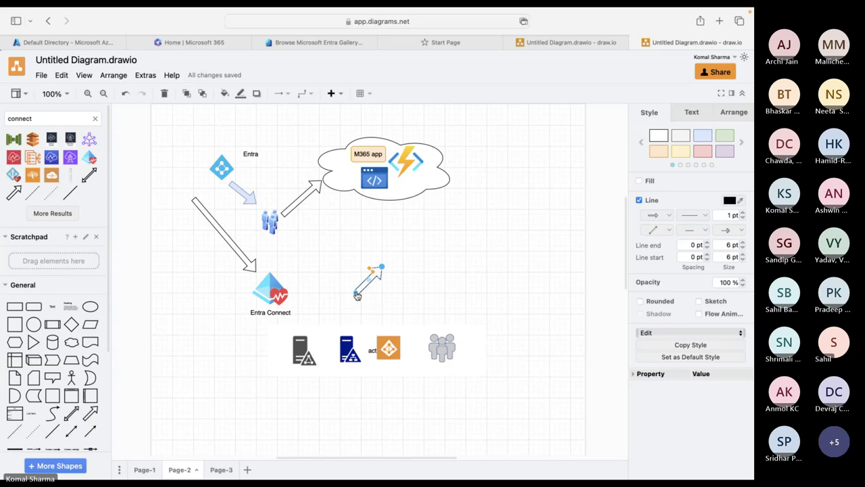
pyautogui.moveTo(358, 295); pyautogui.dragTo(277, 291)
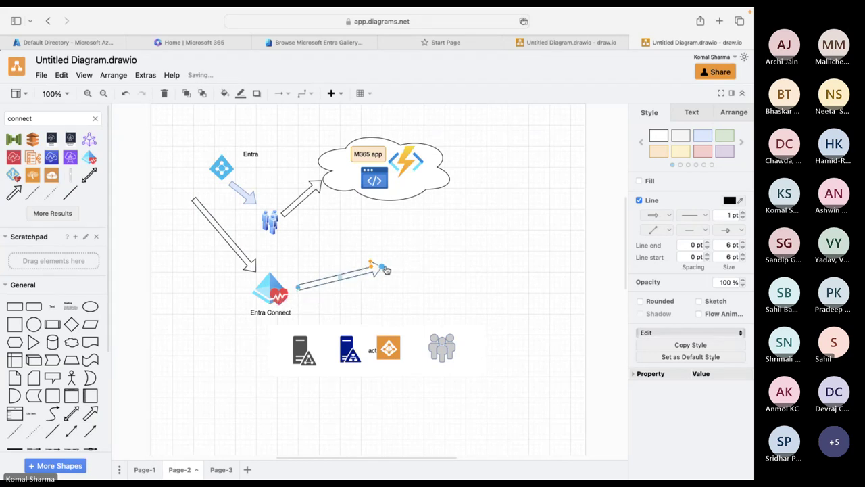
pyautogui.moveTo(385, 271); pyautogui.dragTo(395, 326)
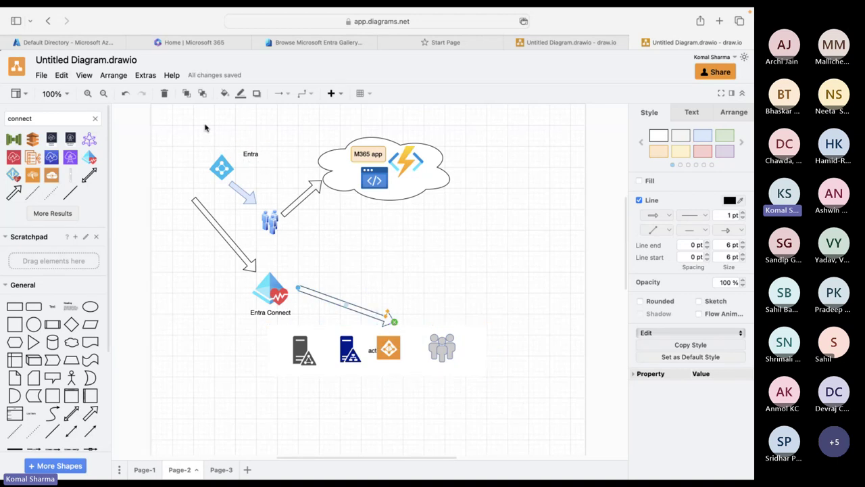
pyautogui.click(467, 245)
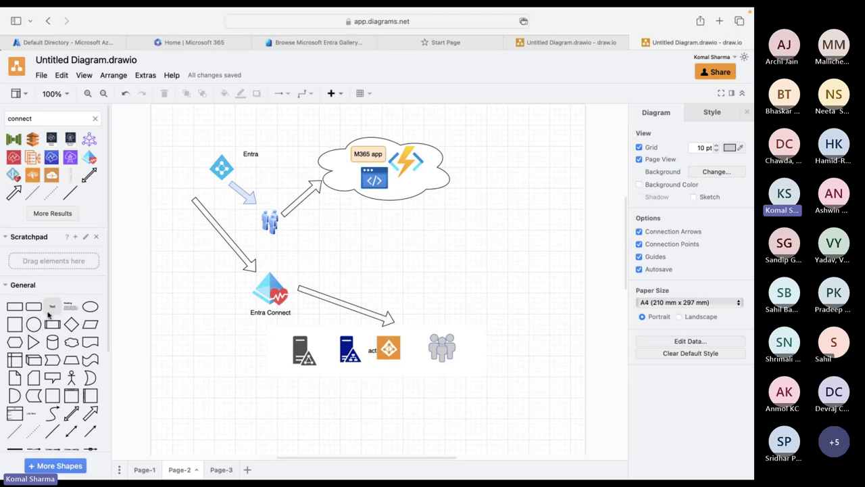
# - Place a 'Hybrid Setup' text label right of the Entra Connect arrow, widened to 120 x 40
pyautogui.click(53, 307)
pyautogui.moveTo(364, 284); pyautogui.dragTo(447, 264)
pyautogui.doubleClick(447, 264)
pyautogui.write('Hybr')
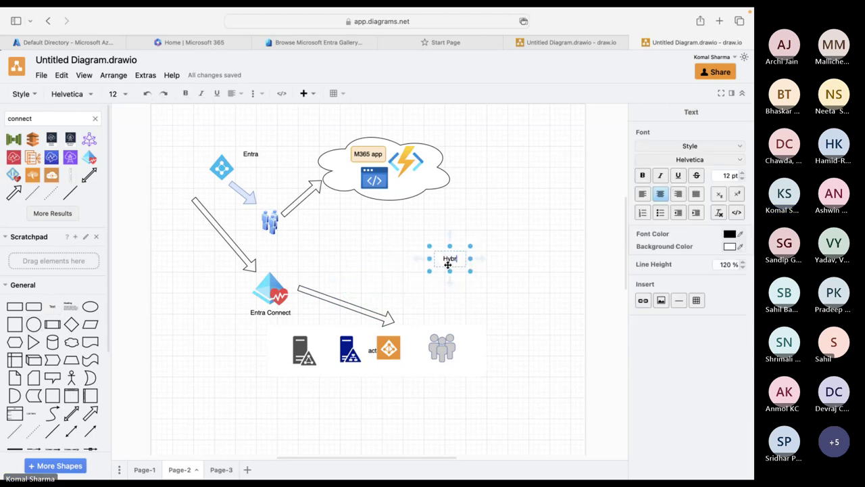
pyautogui.write('id Setup')
pyautogui.moveTo(469, 270); pyautogui.dragTo(499, 277)
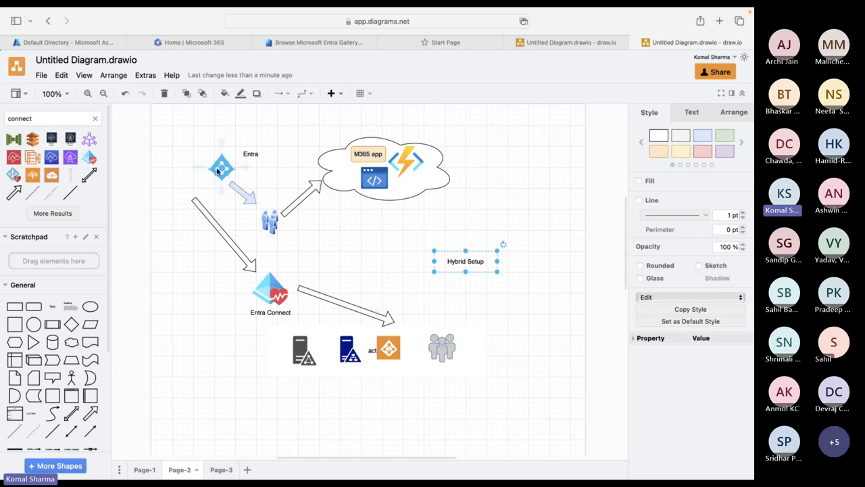
pyautogui.press('Escape')
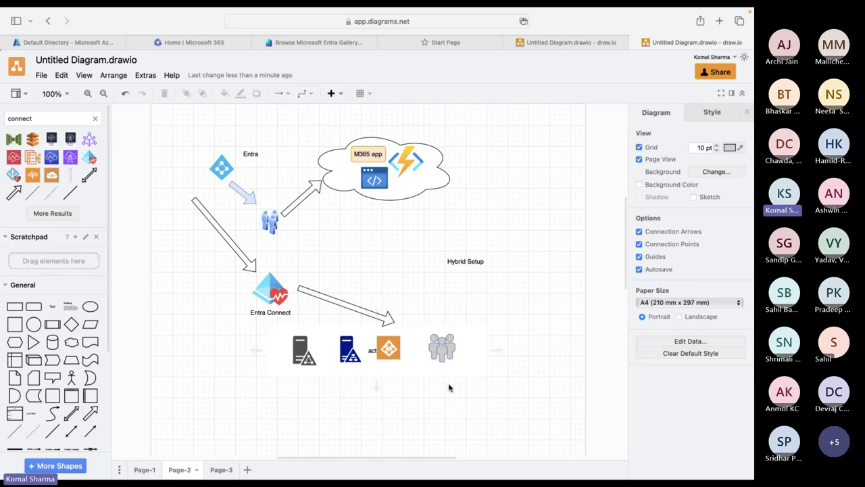
# - Fill the on-premises group light blue, snap the arrow start to Entra, then switch to the PowerPoint slideshow
pyautogui.click(288, 362)
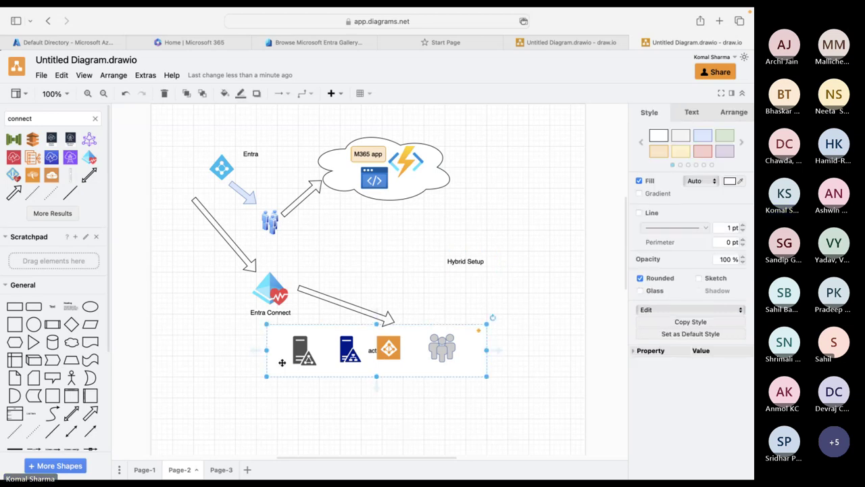
pyautogui.click(703, 139)
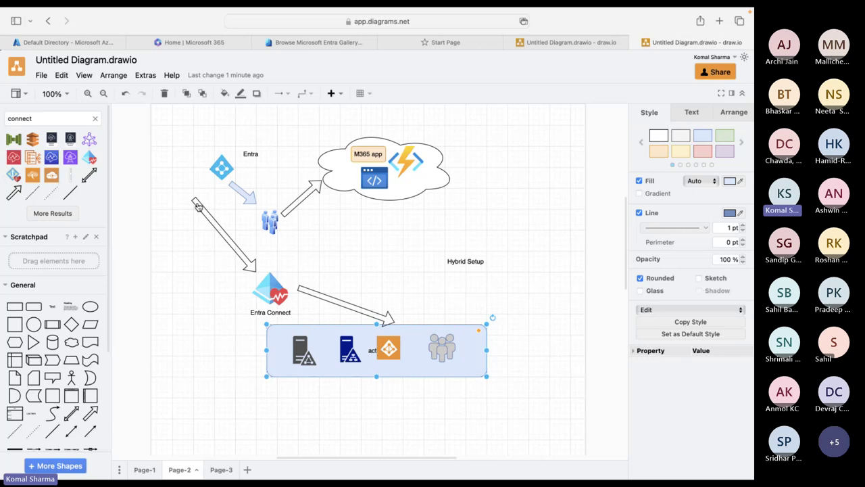
pyautogui.moveTo(196, 206); pyautogui.dragTo(220, 191)
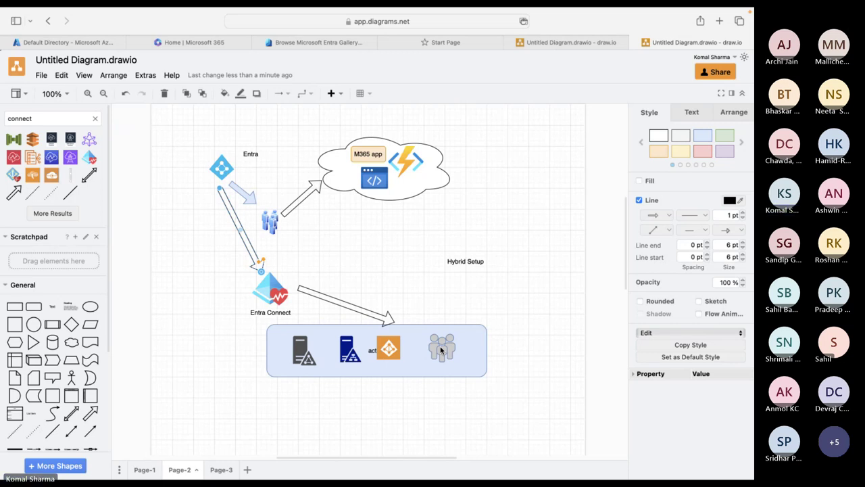
pyautogui.hotkey('ctrl', 'Up')
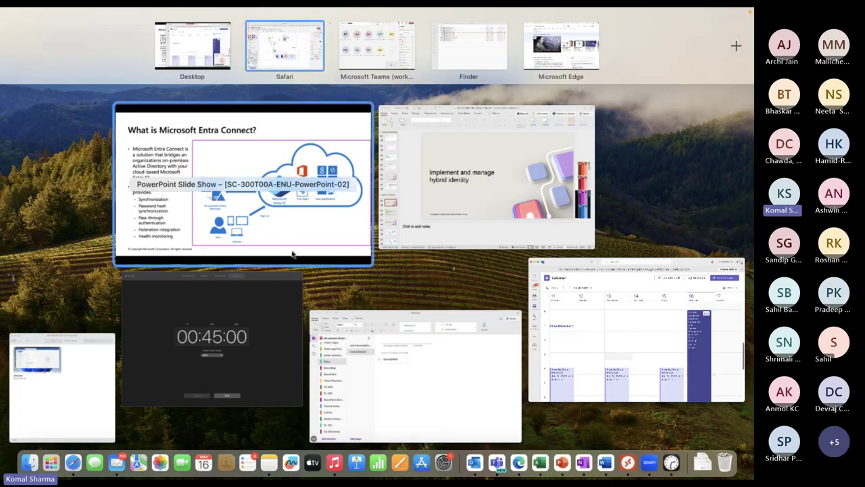
pyautogui.click(286, 239)
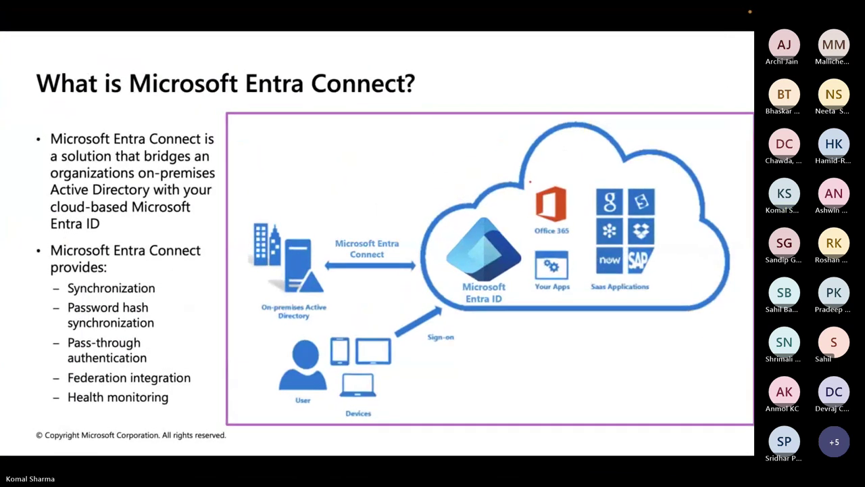
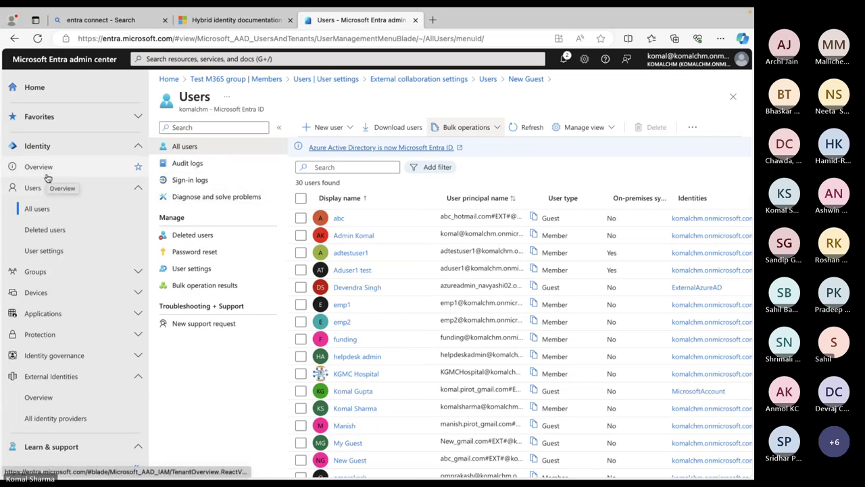
# - Open the tenant overview and the External Identities overview, then expand Identity governance and Protection
pyautogui.click(48, 170)
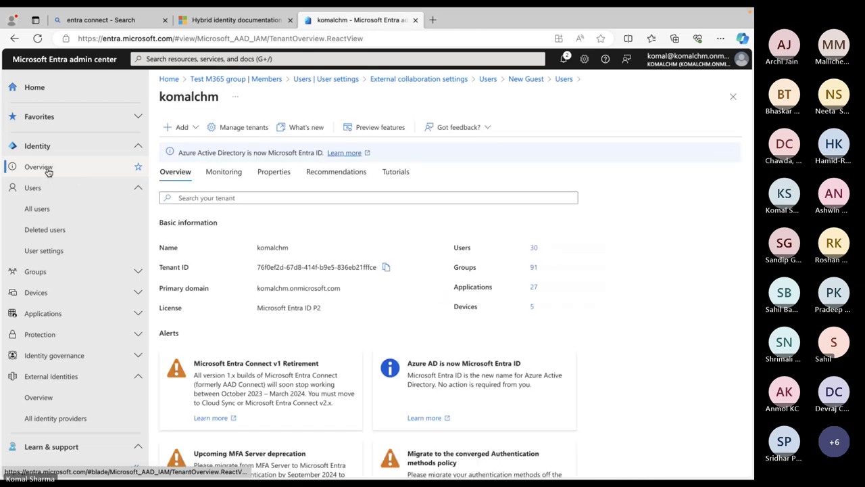
pyautogui.scroll(-3, 60, 257)
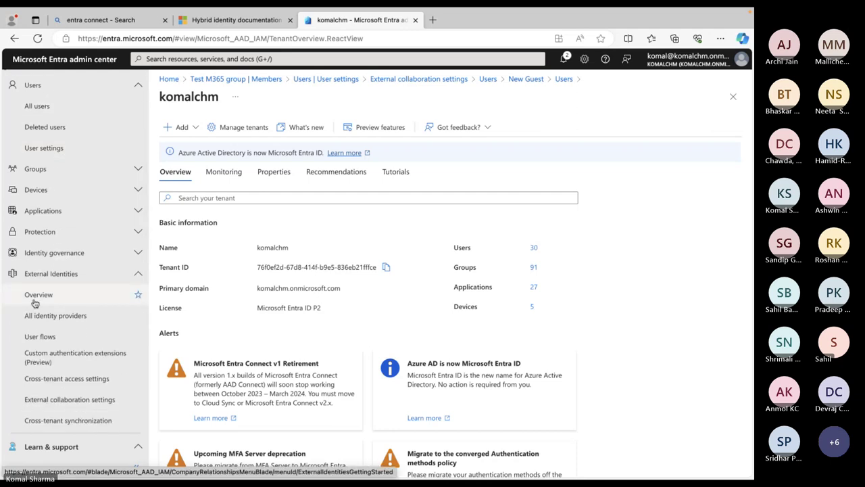
pyautogui.click(35, 301)
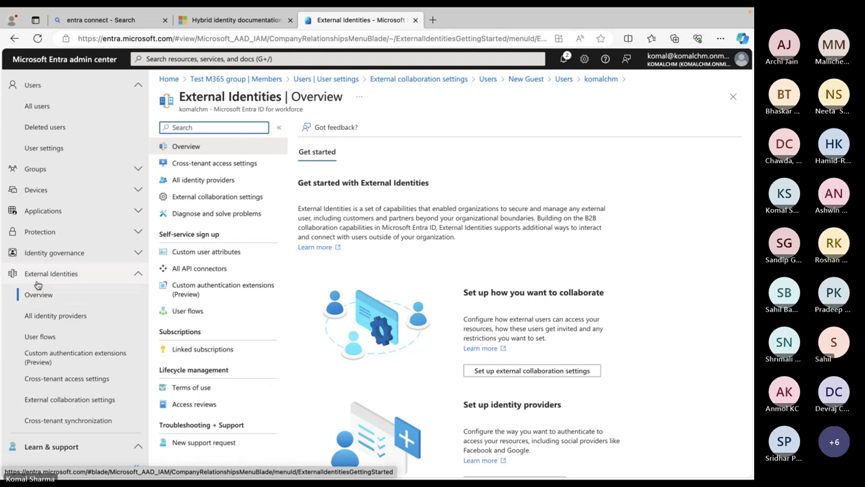
pyautogui.scroll(1, 77, 366)
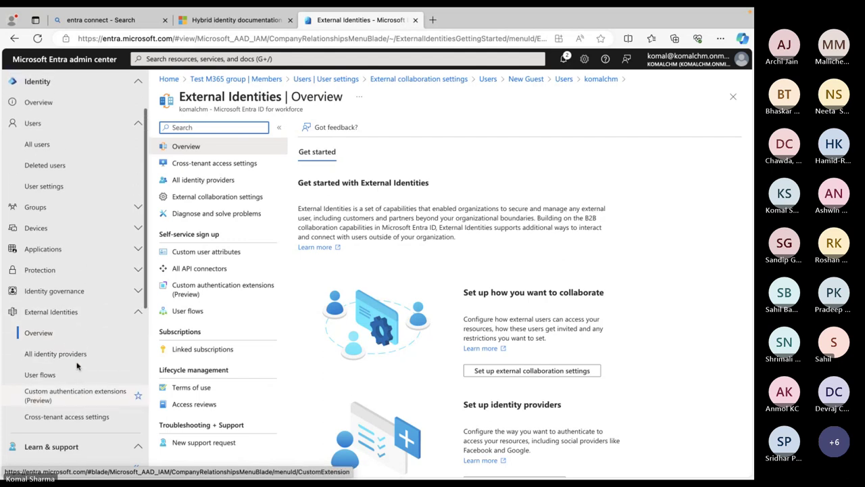
pyautogui.click(80, 290)
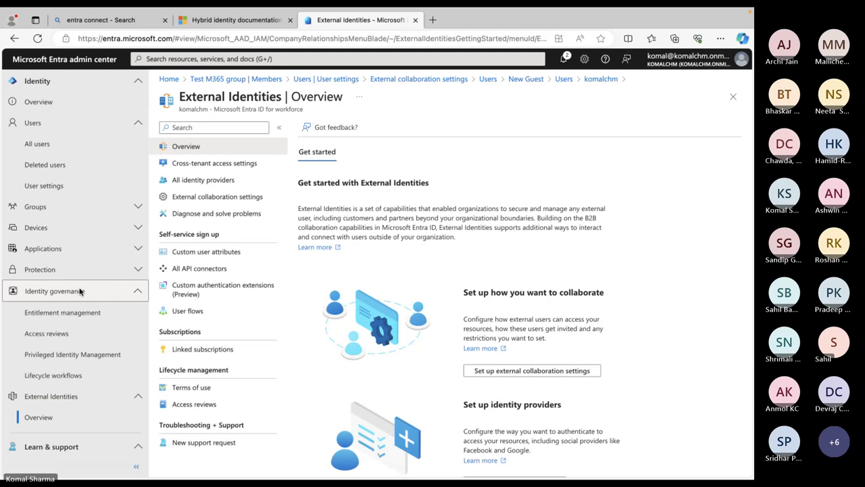
pyautogui.click(66, 272)
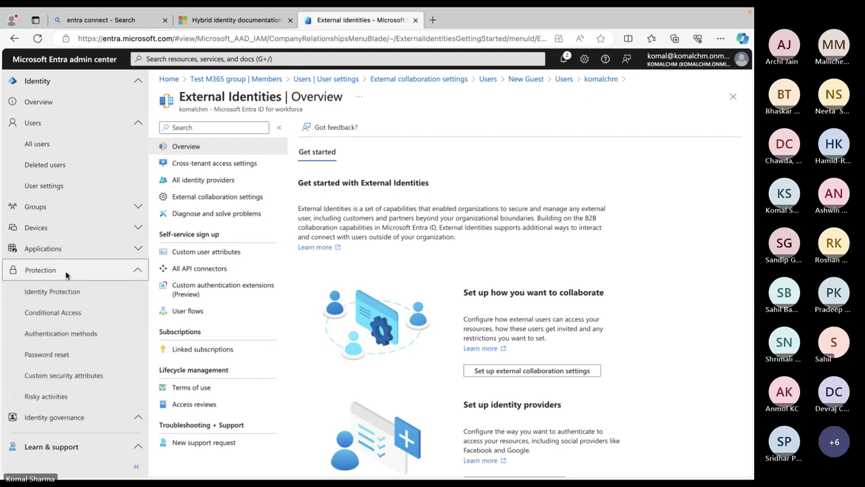
# - Open Password reset properties and switch self-service reset to Selected, then back to All
pyautogui.click(48, 360)
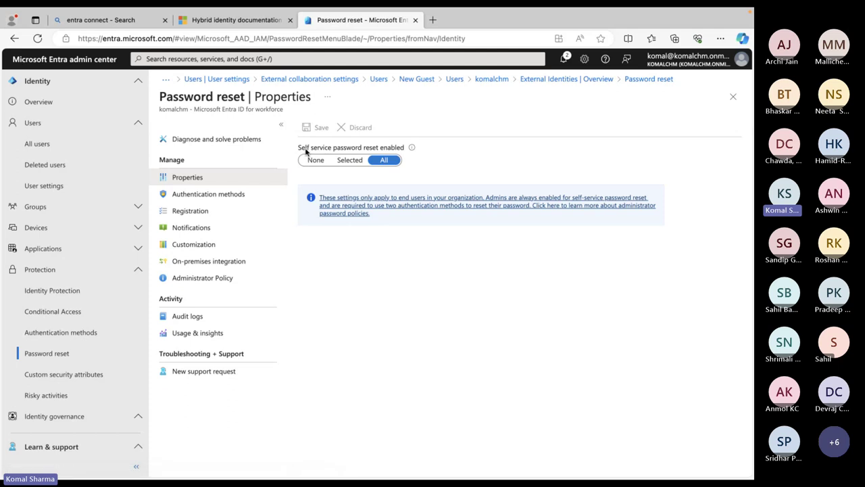
pyautogui.moveTo(413, 149)
pyautogui.click(349, 160)
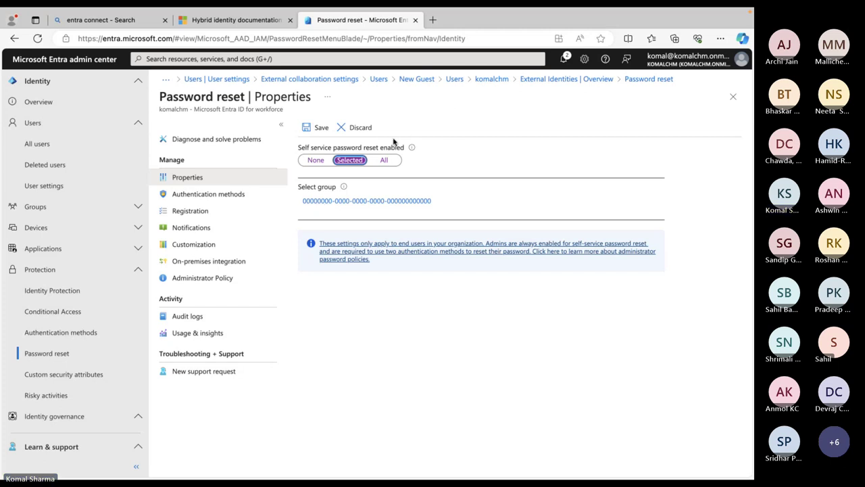
pyautogui.click(384, 160)
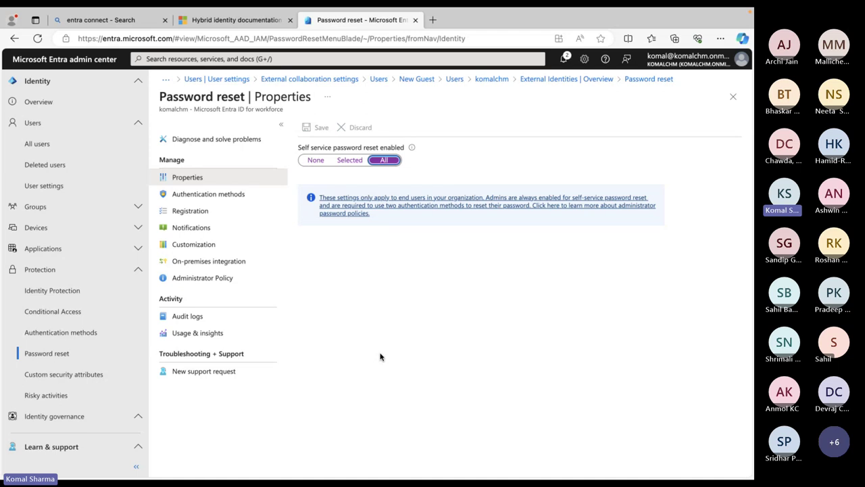
pyautogui.hotkey('ctrl', 'Up')
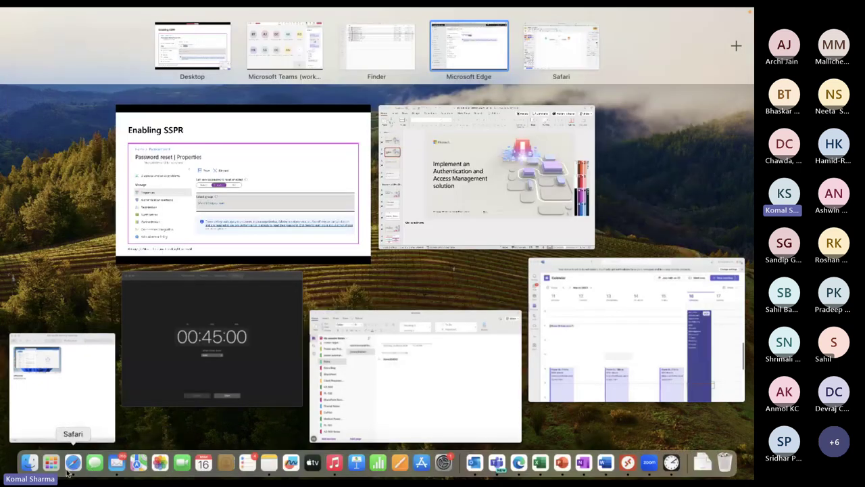
# - In Safari, go to the Microsoft 365 tab, close the Entra Gallery tab, and sign the test user out
pyautogui.click(69, 471)
pyautogui.click(67, 472)
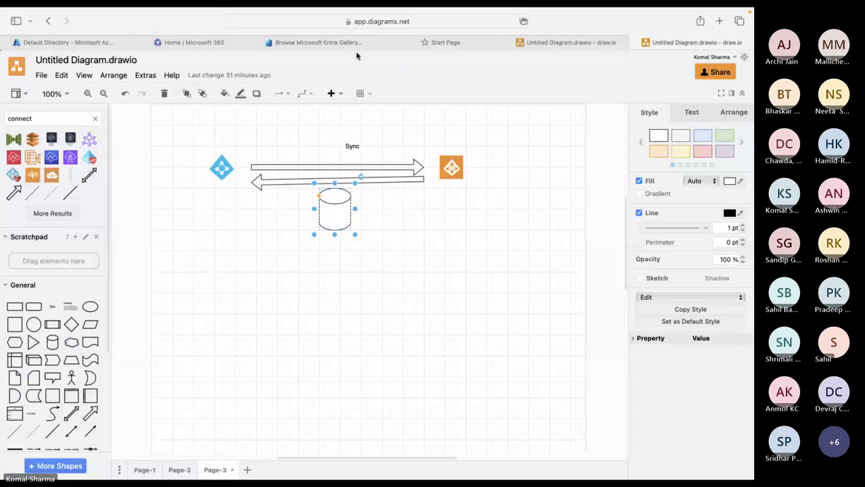
pyautogui.click(236, 42)
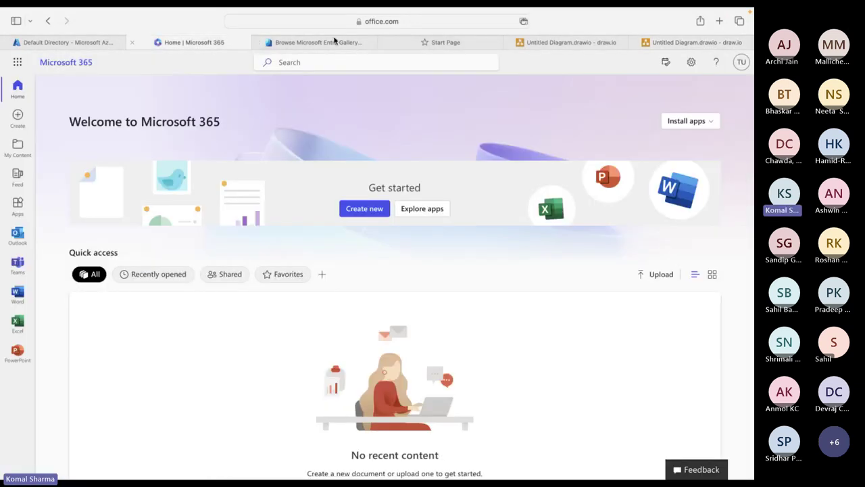
pyautogui.click(258, 41)
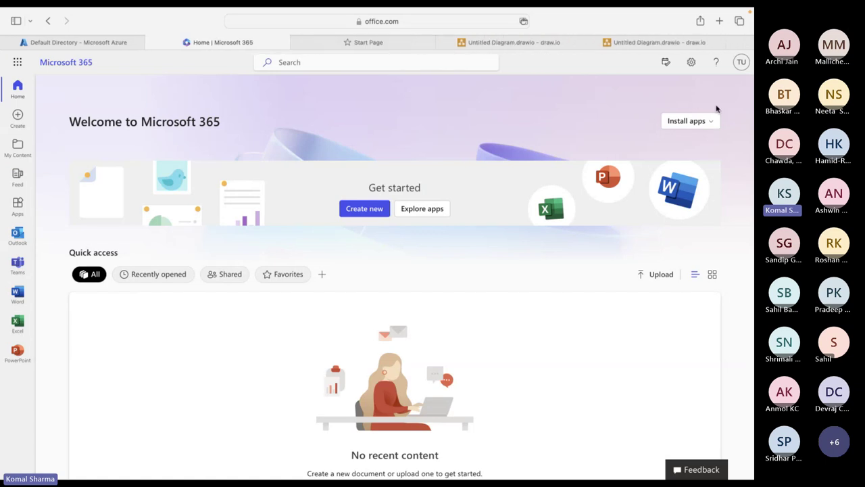
pyautogui.click(743, 69)
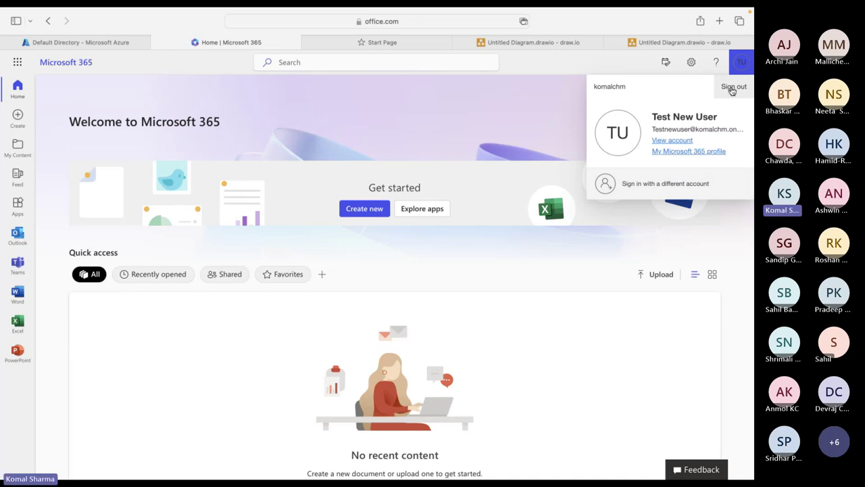
pyautogui.click(732, 87)
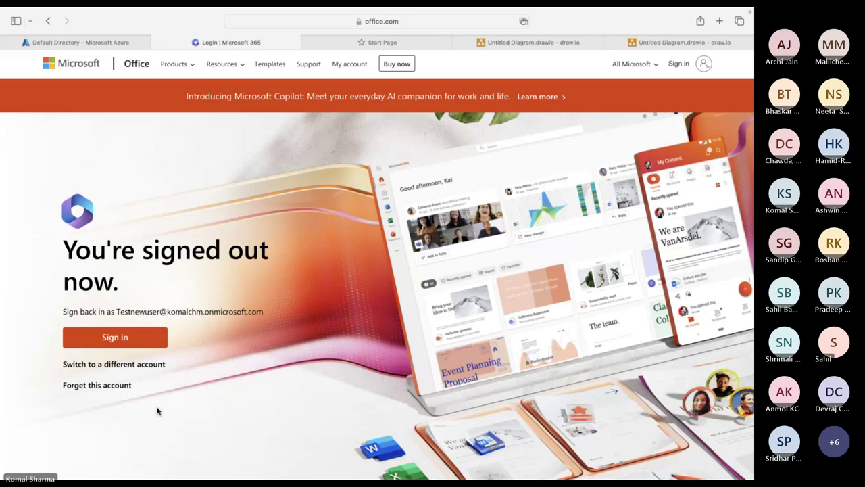
# - Begin signing in as the test user, dismiss saved-password suggestions, and choose 'Forgot my password'
pyautogui.click(99, 340)
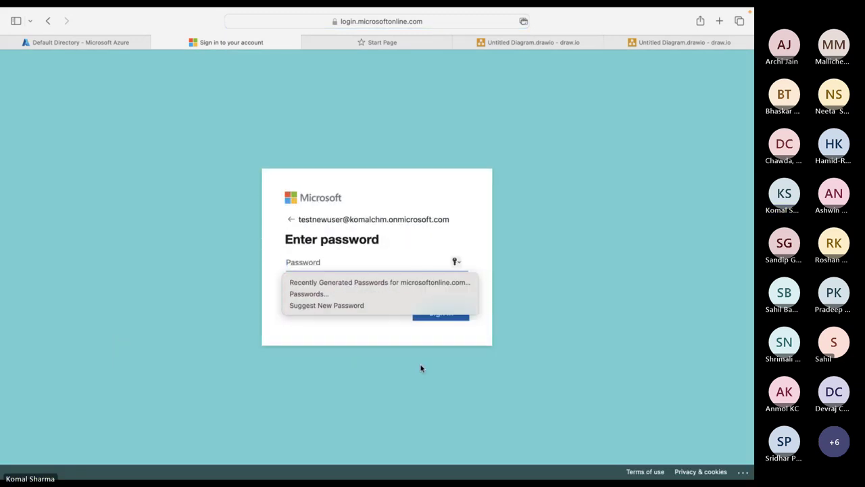
pyautogui.click(332, 328)
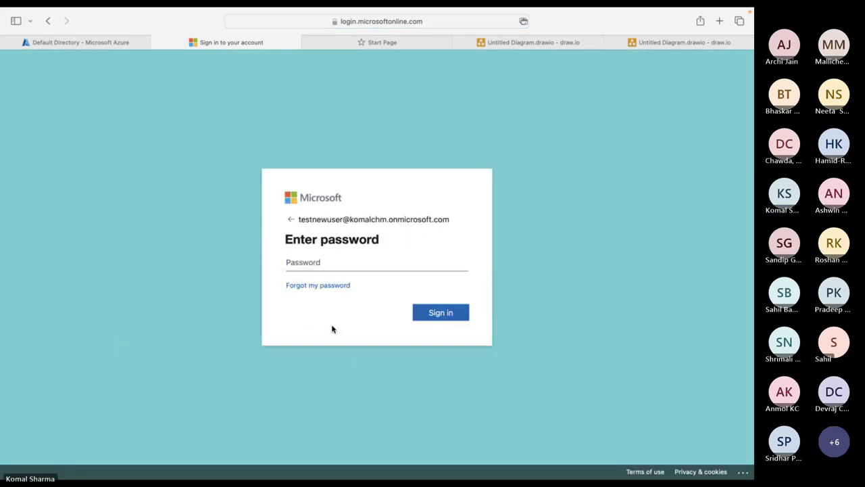
pyautogui.click(312, 289)
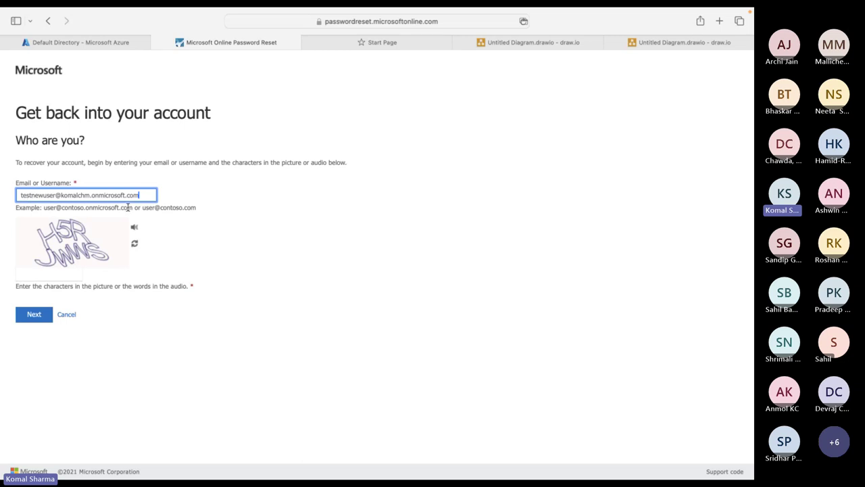
# - Enter the captcha and submit, then enter the new captcha after the mismatch and resubmit
pyautogui.click(30, 275)
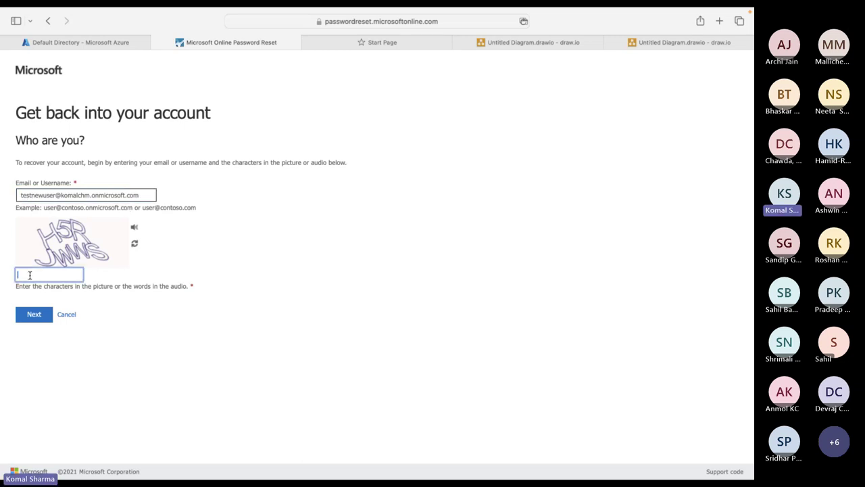
pyautogui.write('H')
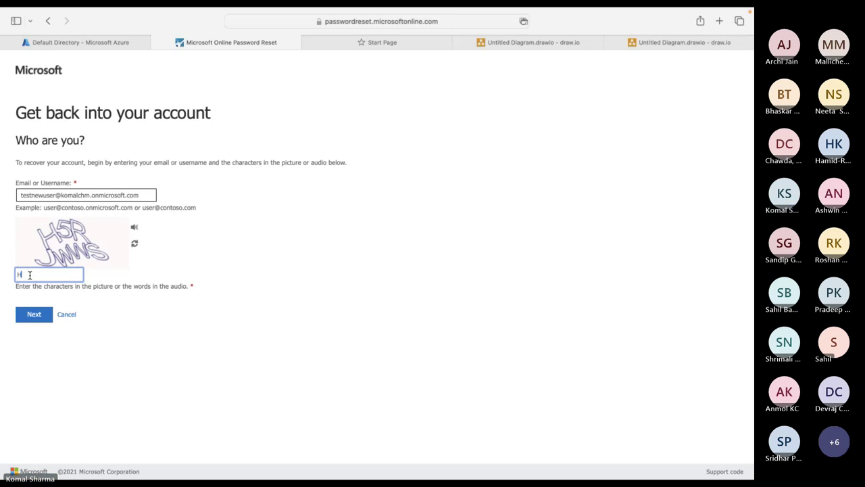
pyautogui.write('5RJWWS')
pyautogui.click(42, 316)
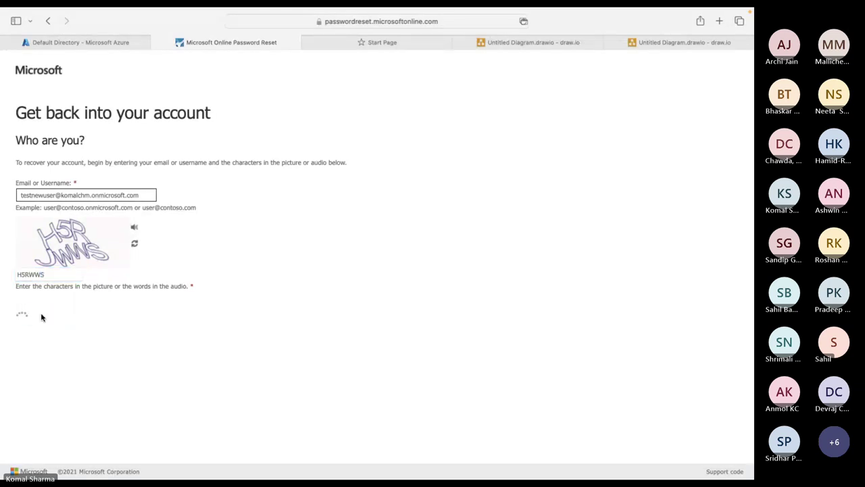
pyautogui.click(47, 275)
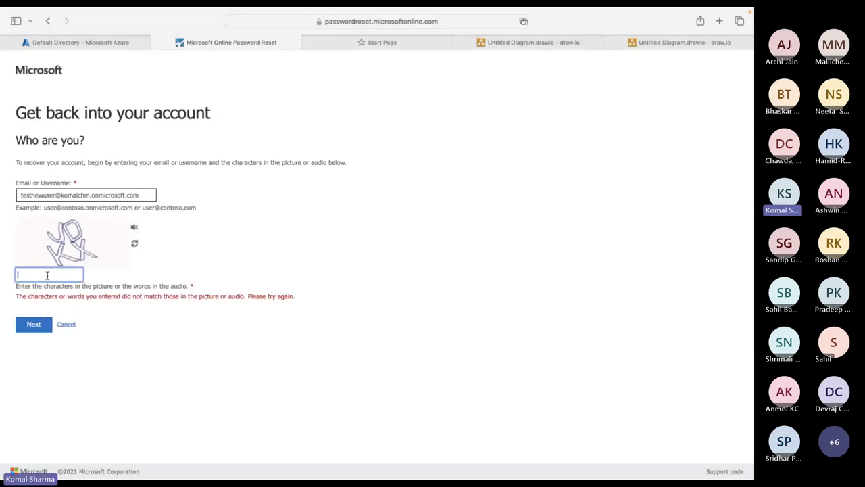
pyautogui.write('JD')
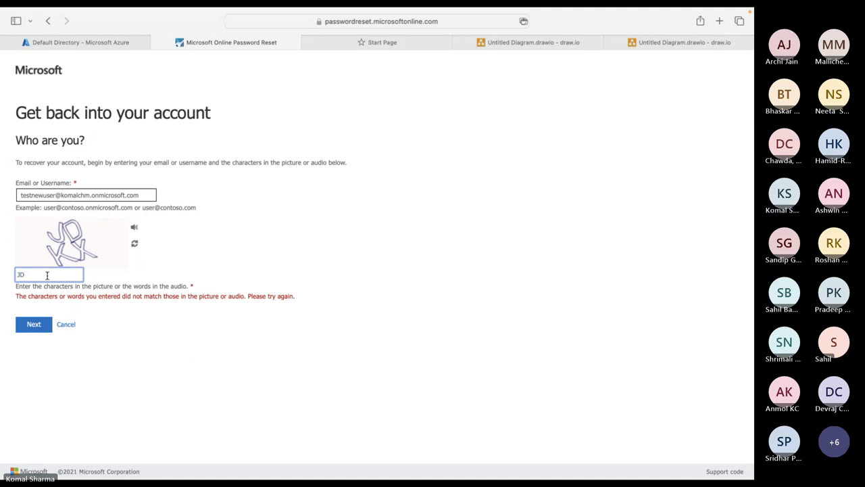
pyautogui.write('KX')
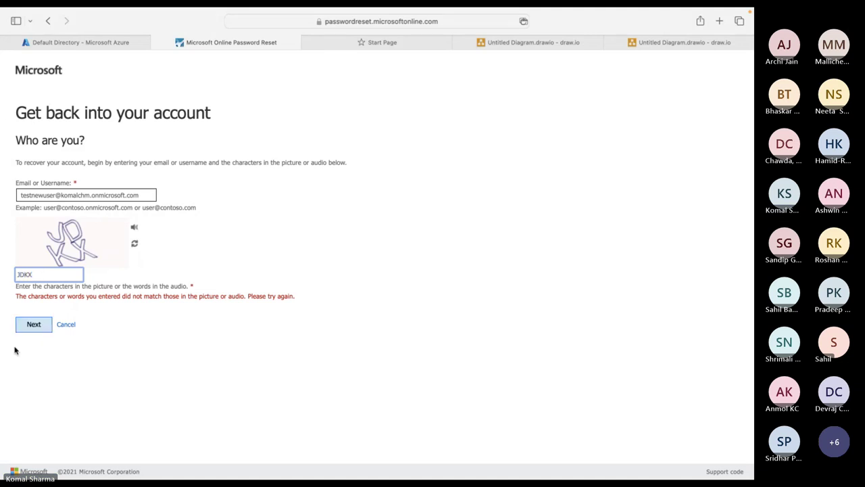
pyautogui.click(34, 324)
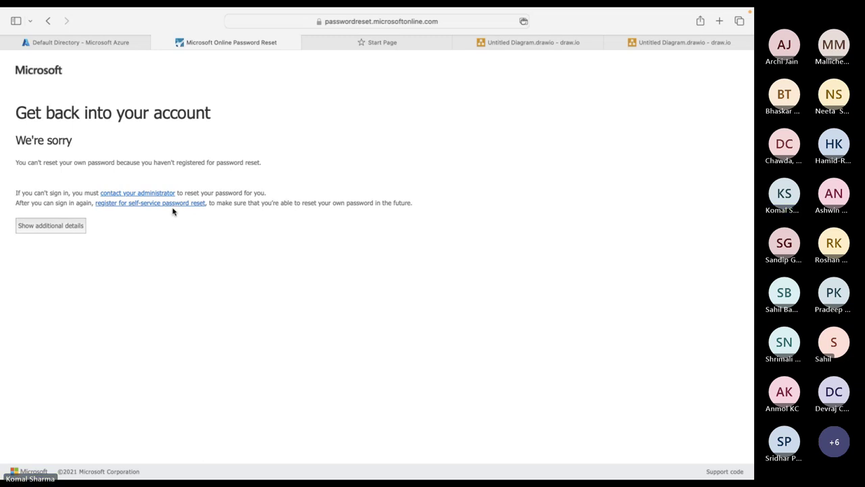
# - Open the help article on registering for password reset and scroll to its verification method list
pyautogui.click(136, 206)
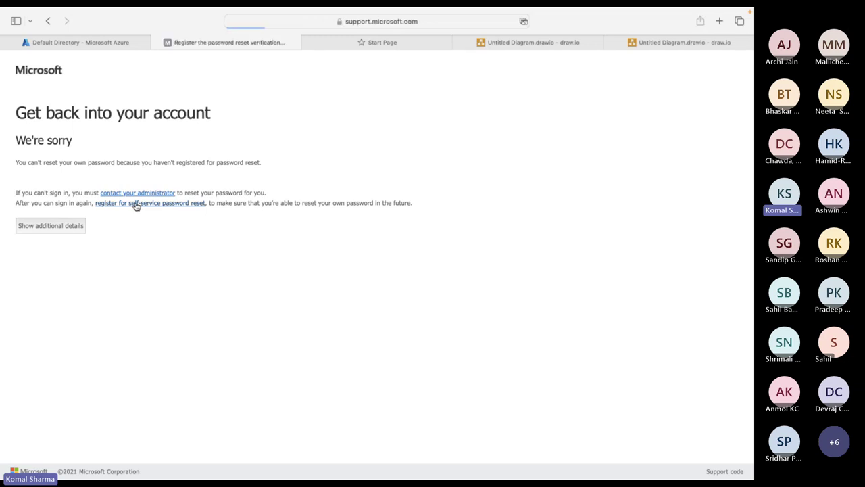
pyautogui.scroll(-1, 390, 340)
pyautogui.scroll(-10, 390, 340)
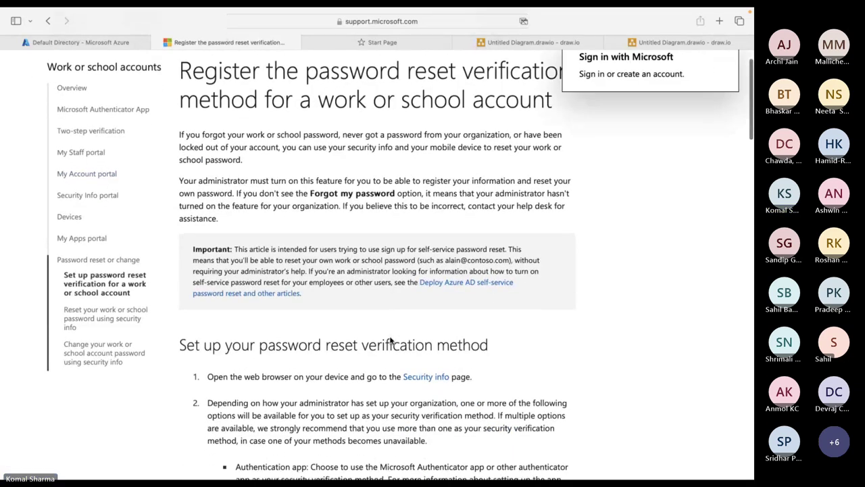
pyautogui.scroll(-5, 390, 335)
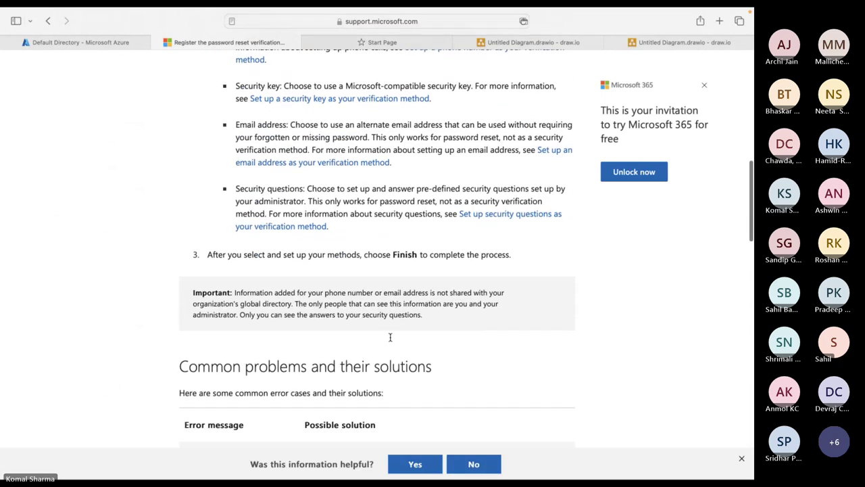
pyautogui.scroll(15, 390, 336)
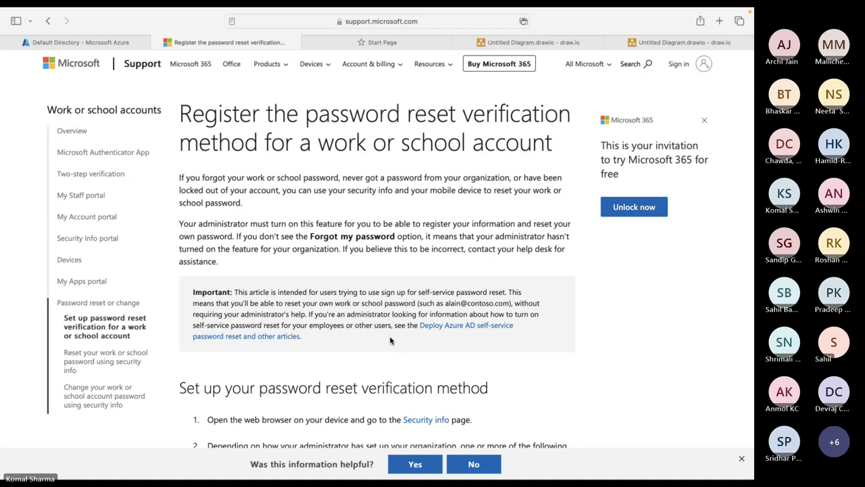
pyautogui.scroll(-5, 390, 340)
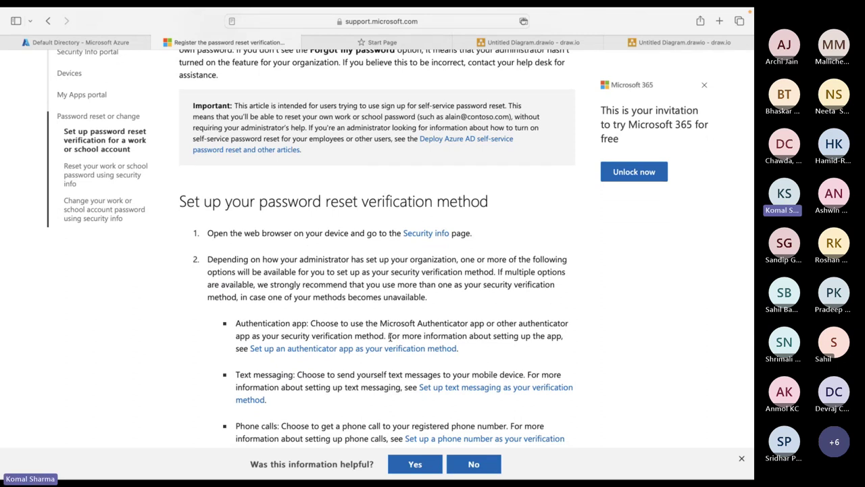
pyautogui.moveTo(427, 10)
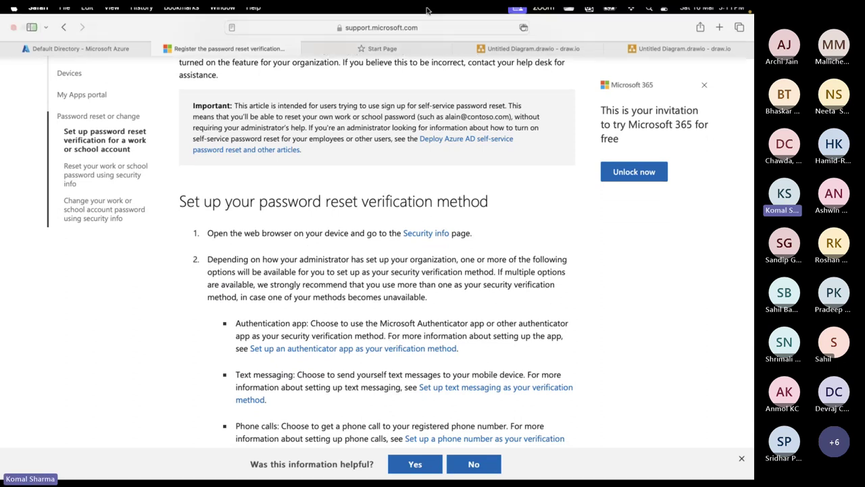
# - Close the support article tab, bring Safari back, and switch to its blank Start Page tab
pyautogui.click(158, 57)
pyautogui.click(89, 57)
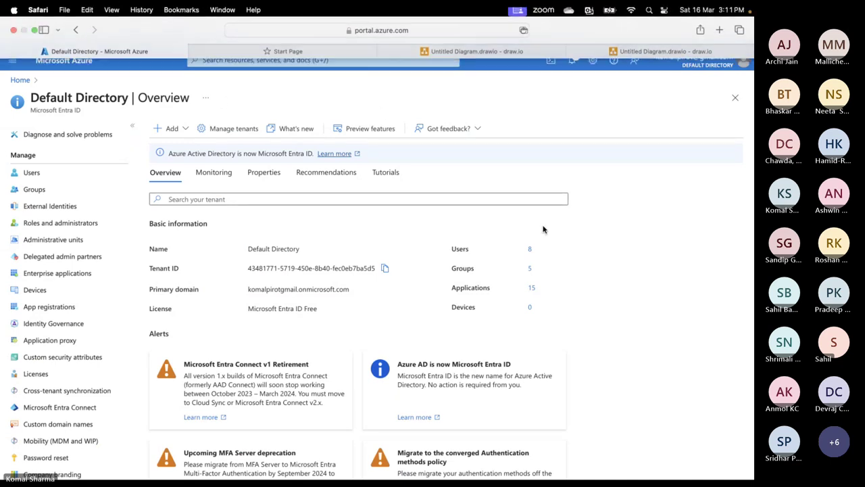
pyautogui.hotkey('ctrl', 'Up')
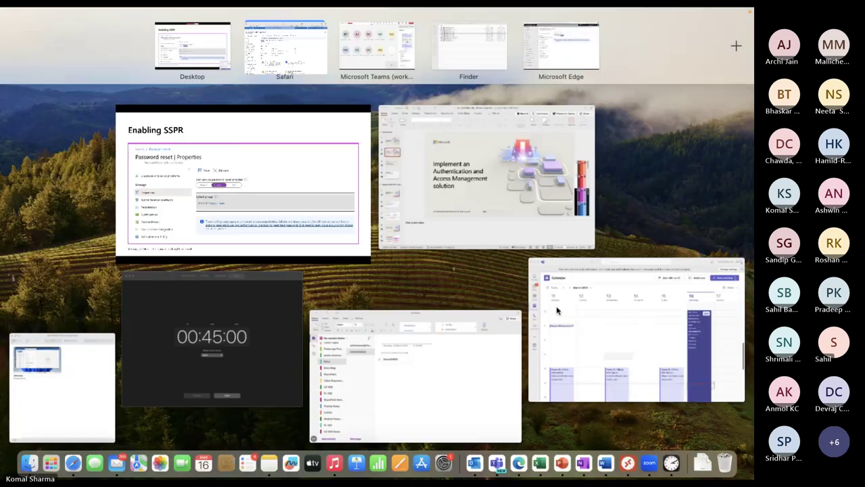
pyautogui.click(73, 464)
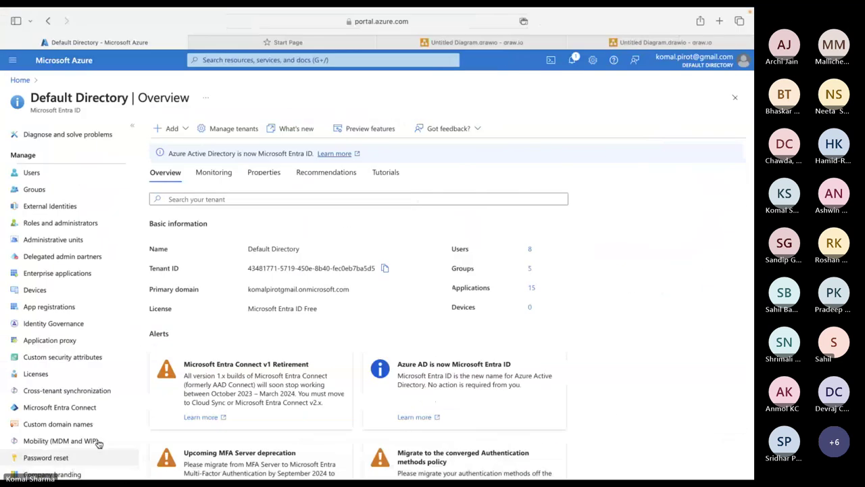
pyautogui.click(263, 38)
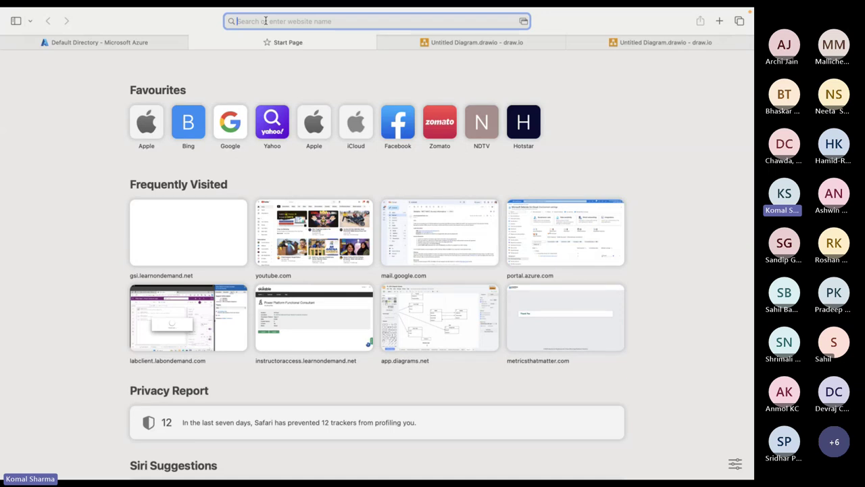
pyautogui.hotkey('ctrl', 'Up')
# - In Edge, review Password reset Authentication methods: 1 method required, Email and Mobile phone allowed
pyautogui.click(519, 462)
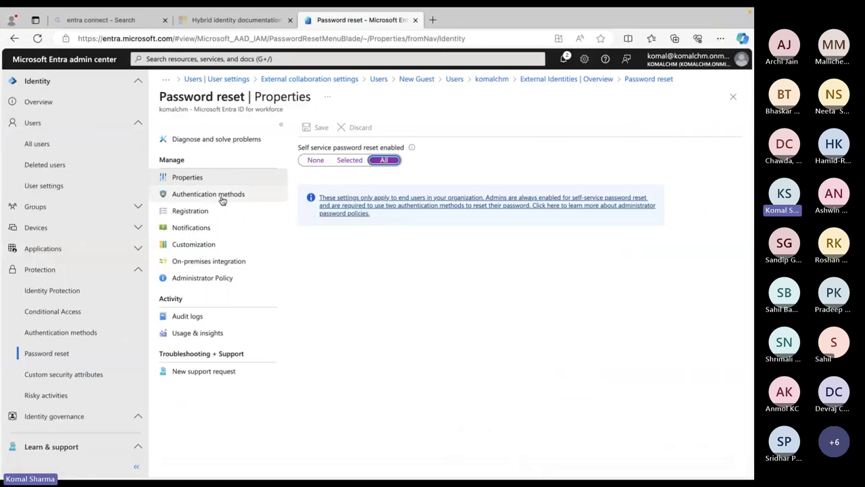
pyautogui.click(210, 198)
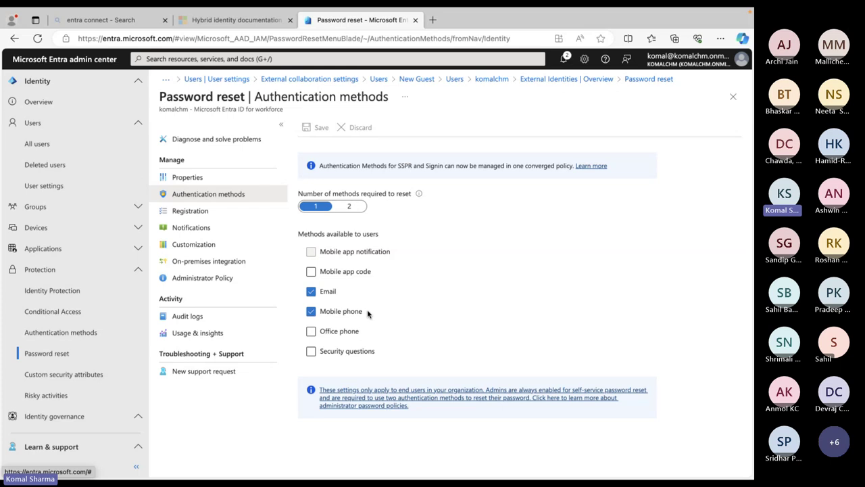
pyautogui.hotkey('ctrl', 'Up')
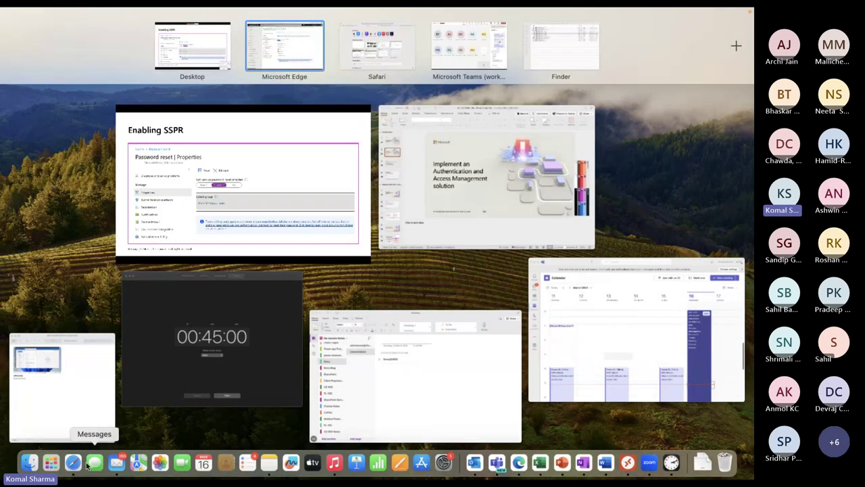
# - Go to office.com in Safari
pyautogui.click(72, 463)
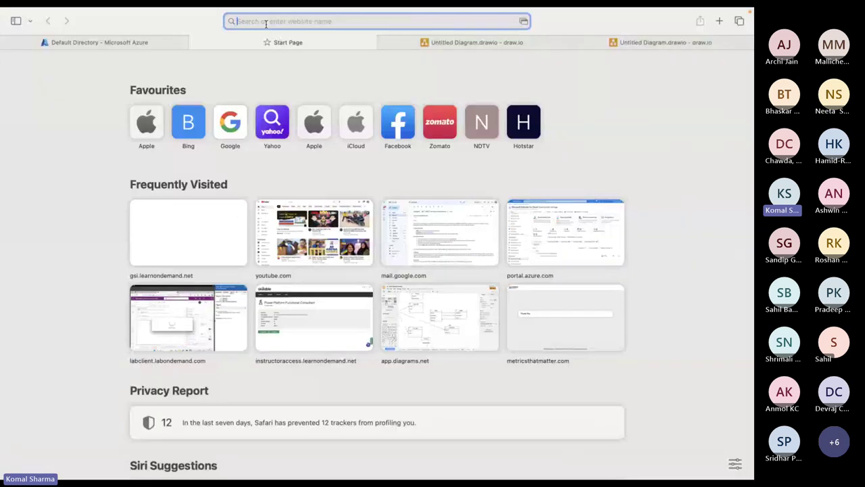
pyautogui.write('off')
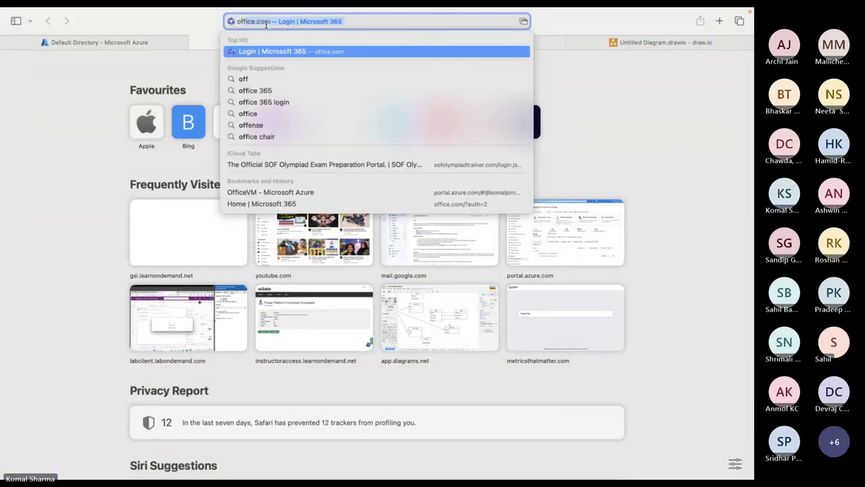
pyautogui.write('i')
pyautogui.press('Return')
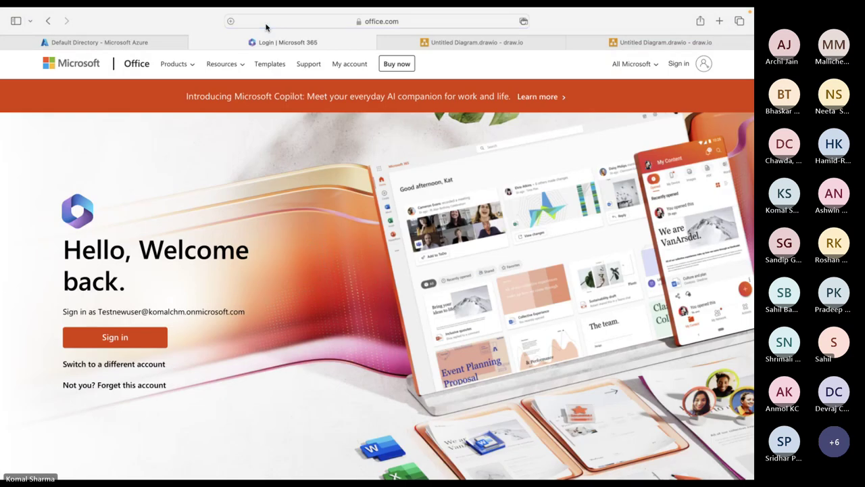
# - Sign in with the test user's password, decline saving it, and continue past 'More information required'
pyautogui.click(113, 336)
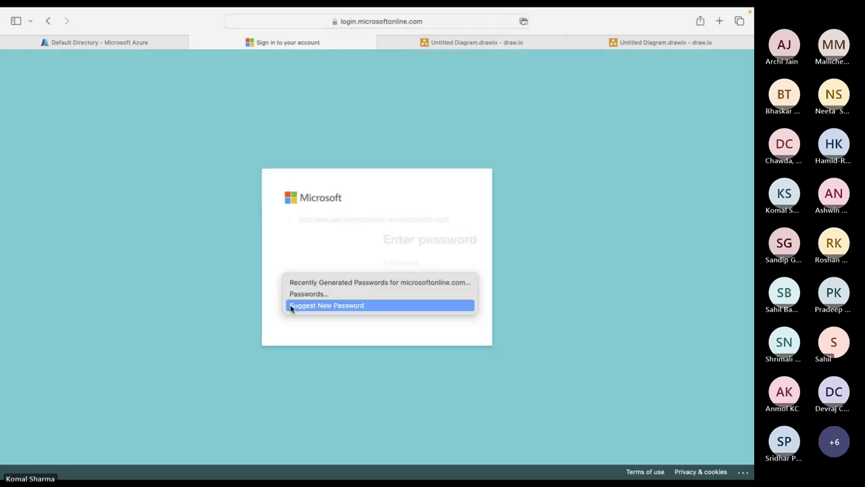
pyautogui.write('****')
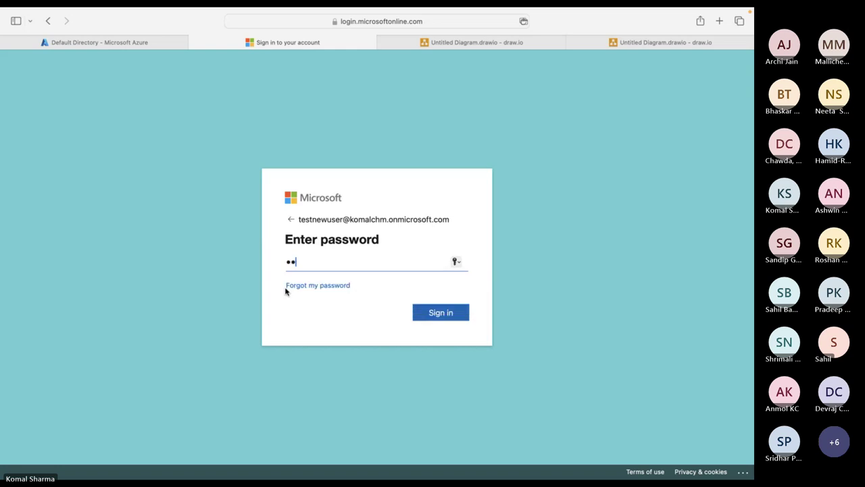
pyautogui.write('*****')
pyautogui.click(436, 316)
pyautogui.click(397, 312)
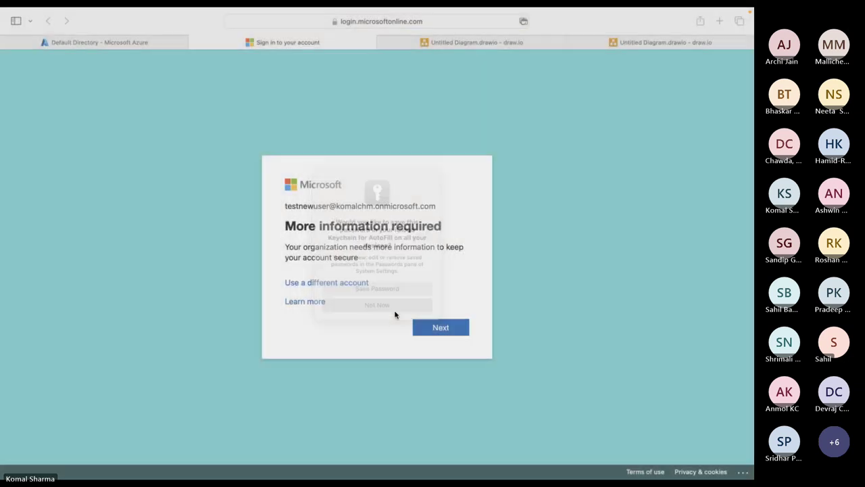
pyautogui.click(434, 328)
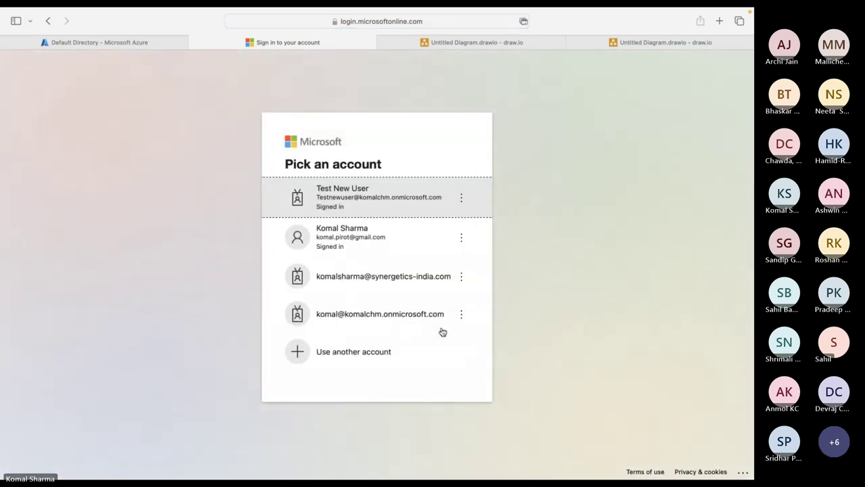
# - Pick the test user account and choose 'I want to set up a different method'
pyautogui.click(342, 207)
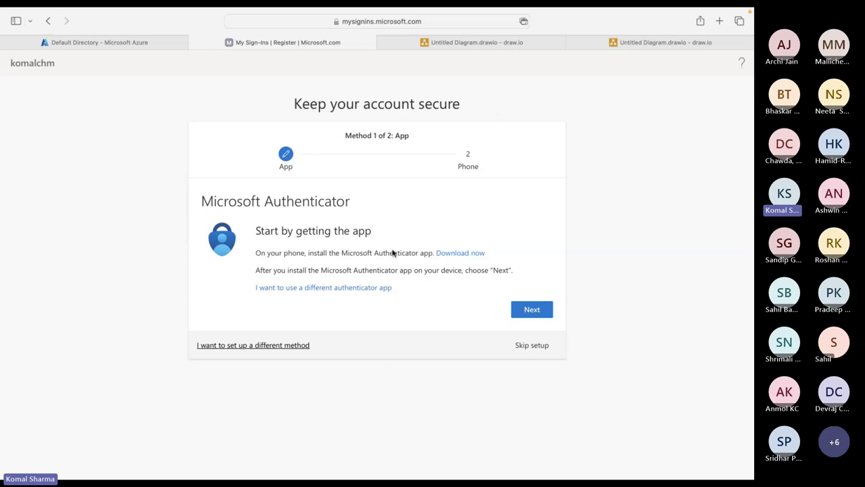
pyautogui.click(229, 348)
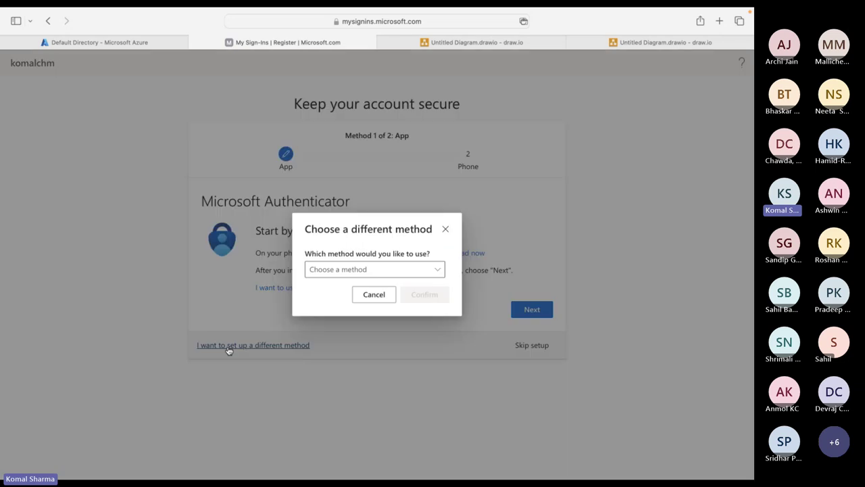
# - Choose Phone as the security method and confirm it
pyautogui.click(438, 270)
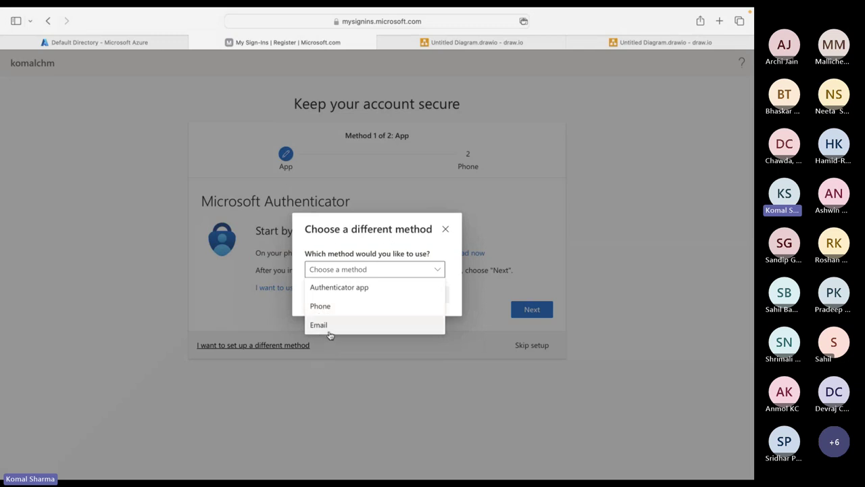
pyautogui.click(322, 307)
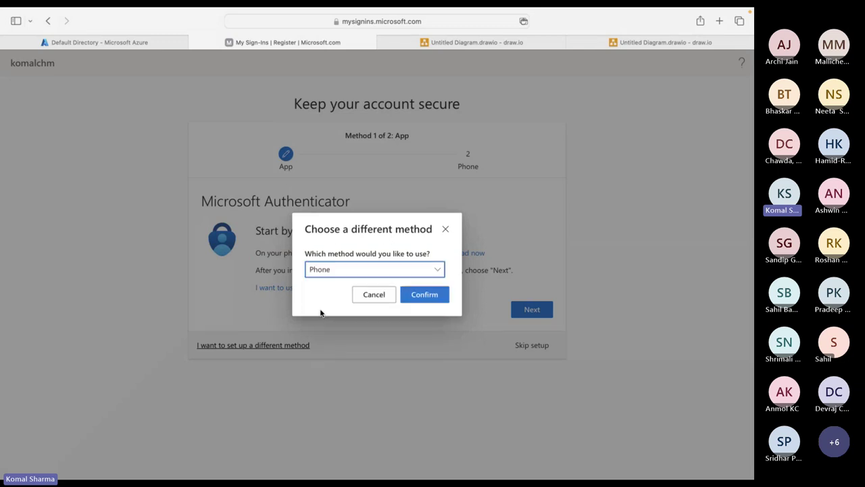
pyautogui.click(424, 295)
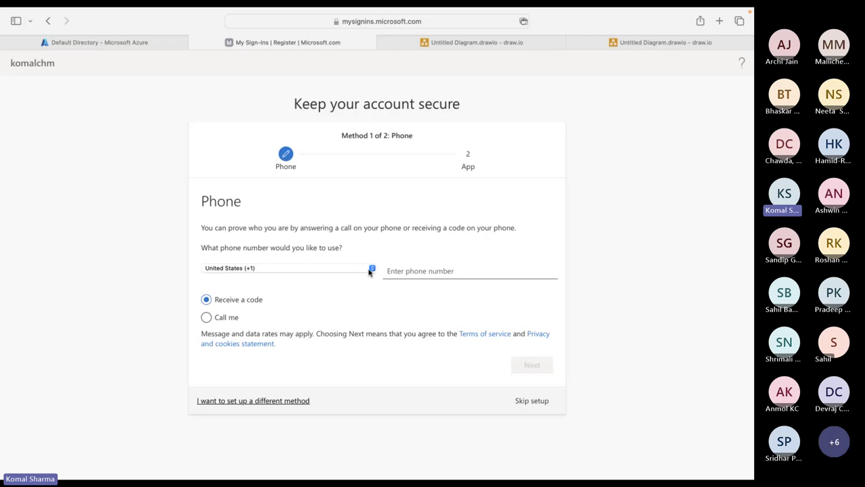
# - Set the phone country code to India (+91), ready for the number
pyautogui.click(320, 269)
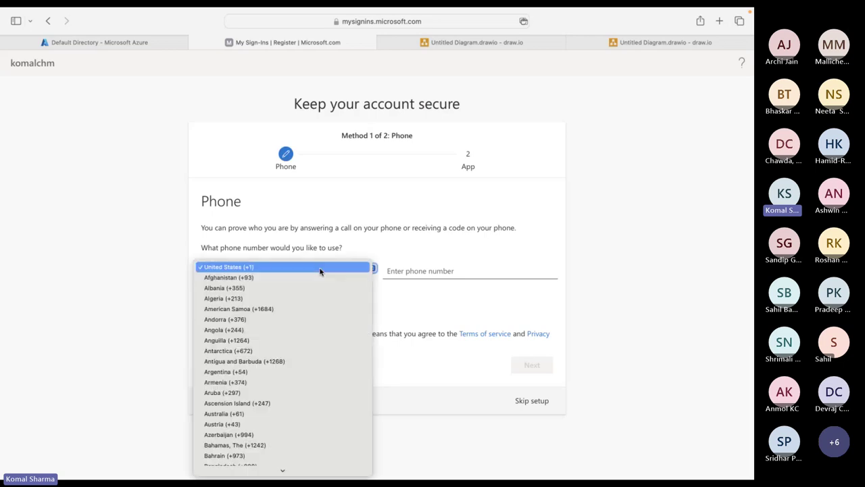
pyautogui.scroll(-10, 246, 434)
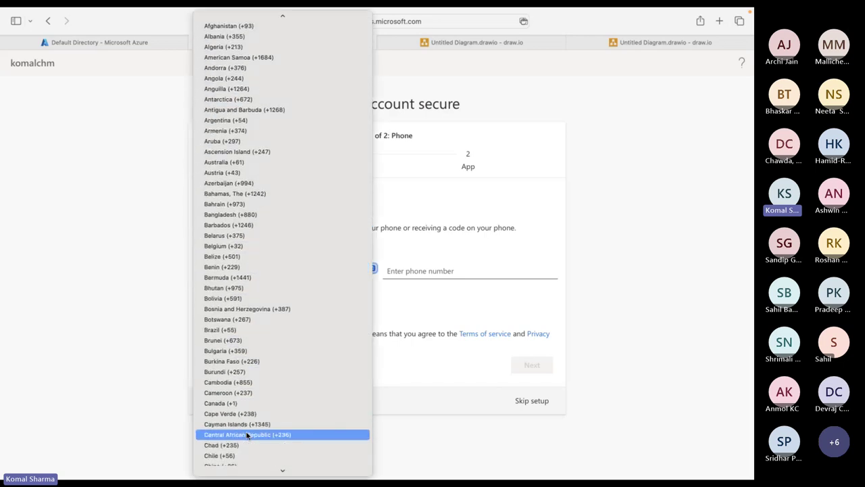
pyautogui.scroll(-10, 246, 434)
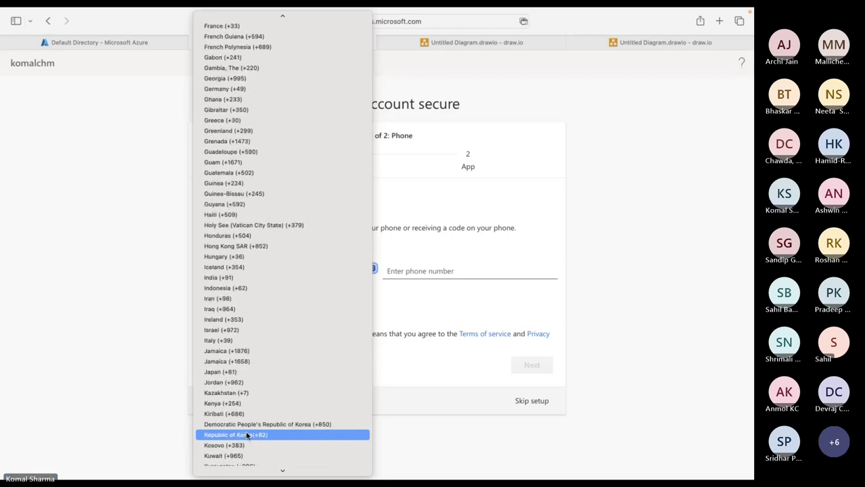
pyautogui.scroll(-5, 247, 434)
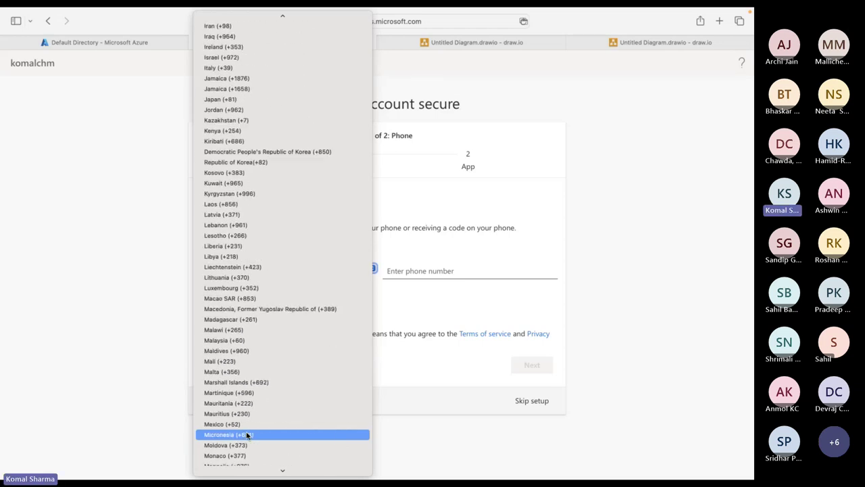
pyautogui.scroll(10, 247, 435)
pyautogui.scroll(5, 247, 434)
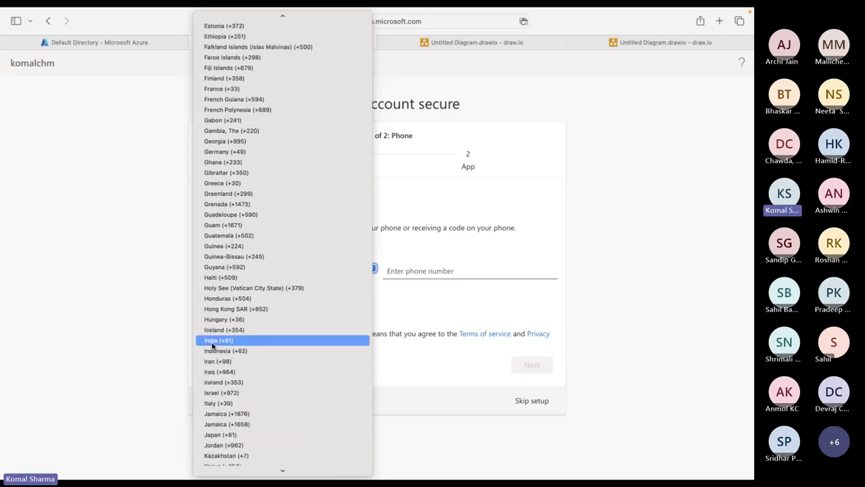
pyautogui.click(213, 341)
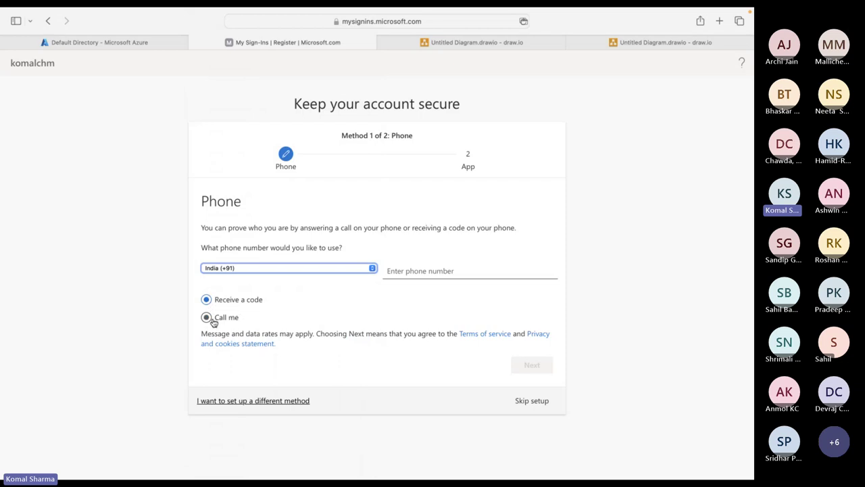
pyautogui.click(422, 271)
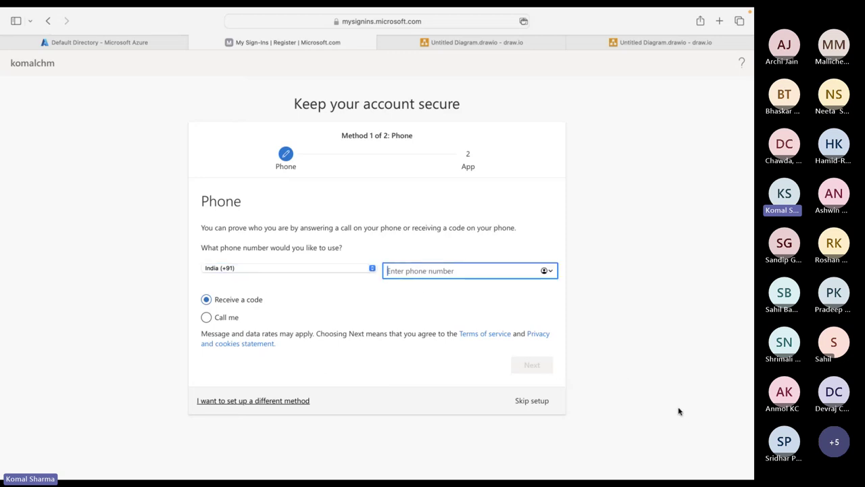
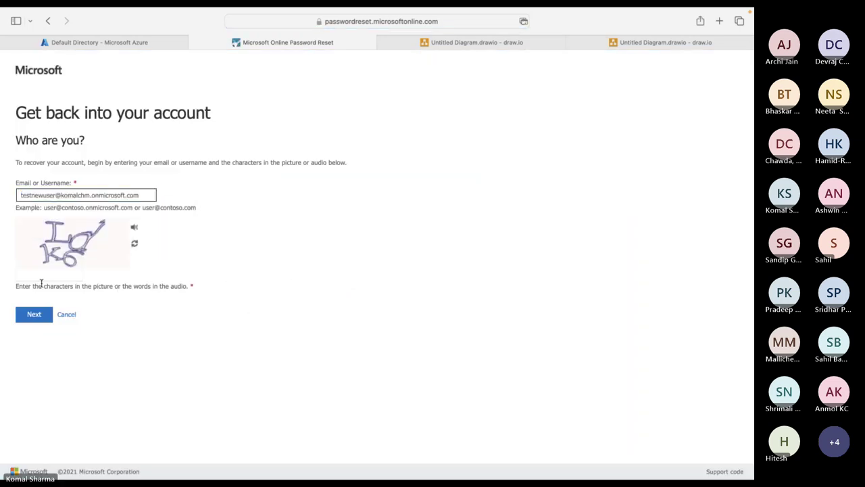
# - Enter the captcha characters IDk6 and submit the account recovery request
pyautogui.click(42, 273)
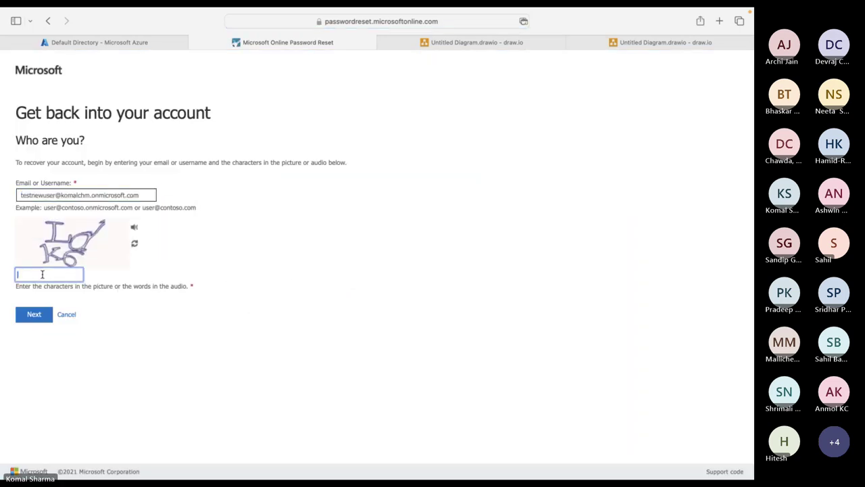
pyautogui.write('IDk6')
pyautogui.click(39, 316)
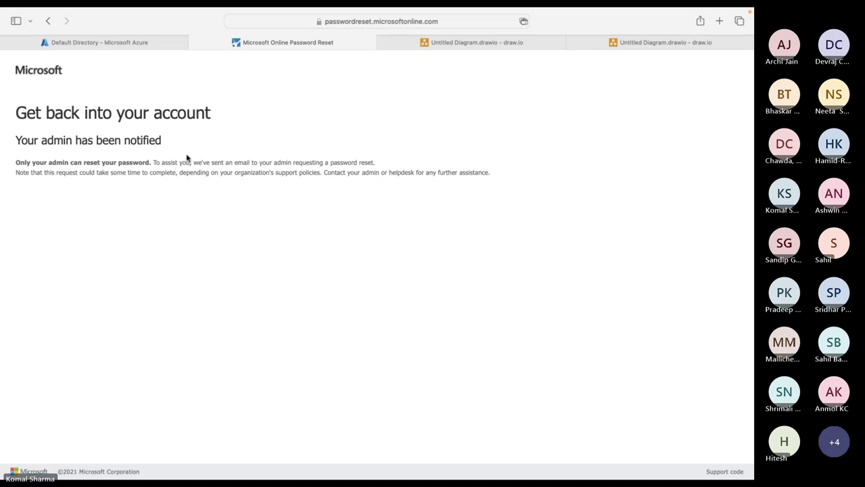
pyautogui.moveTo(282, 12)
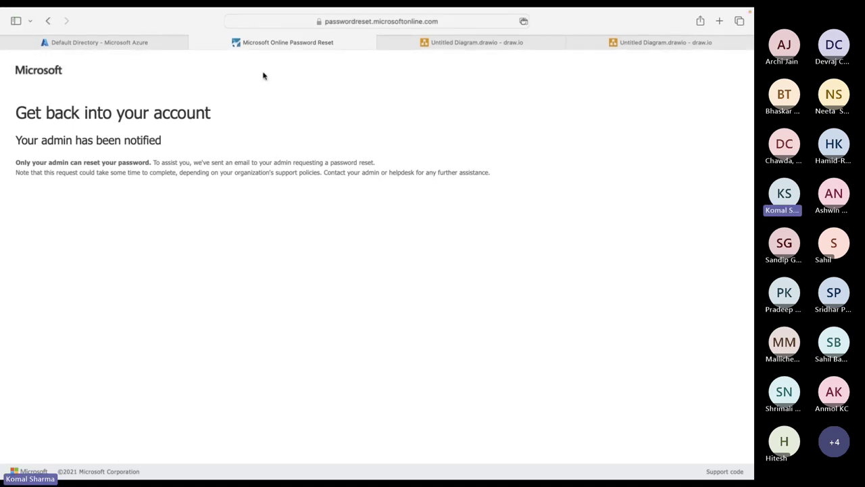
pyautogui.moveTo(231, 32)
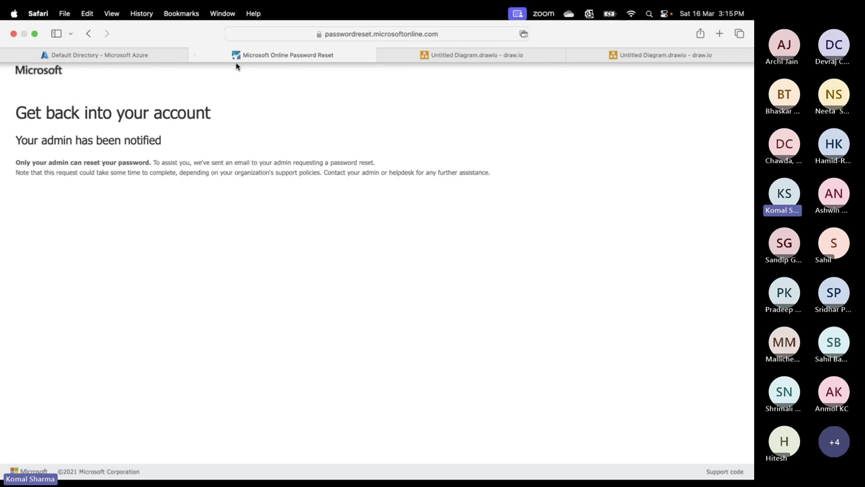
# - Close the password reset tab and bring back the draw.io Page-3 diagram with the cylinder
pyautogui.click(195, 57)
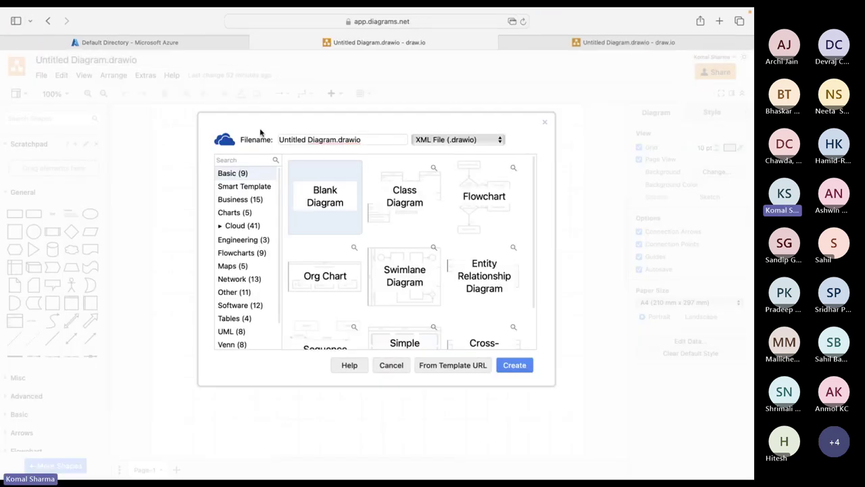
pyautogui.click(666, 42)
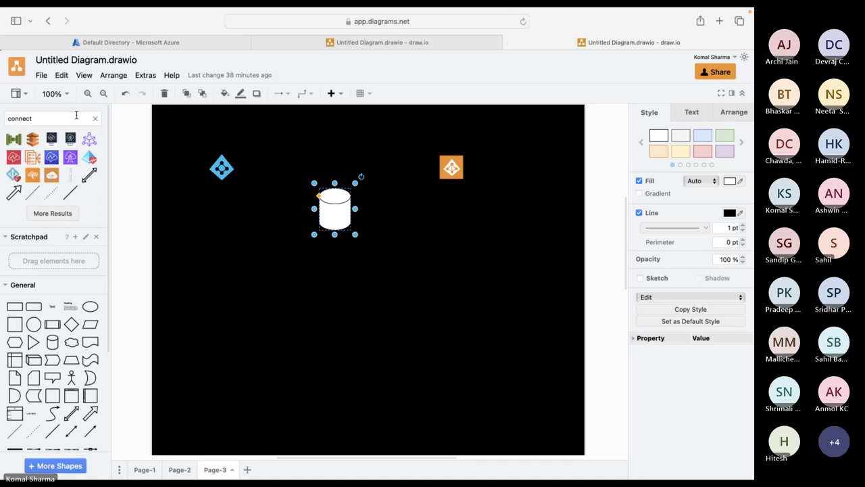
pyautogui.hotkey('ctrl', 'Up')
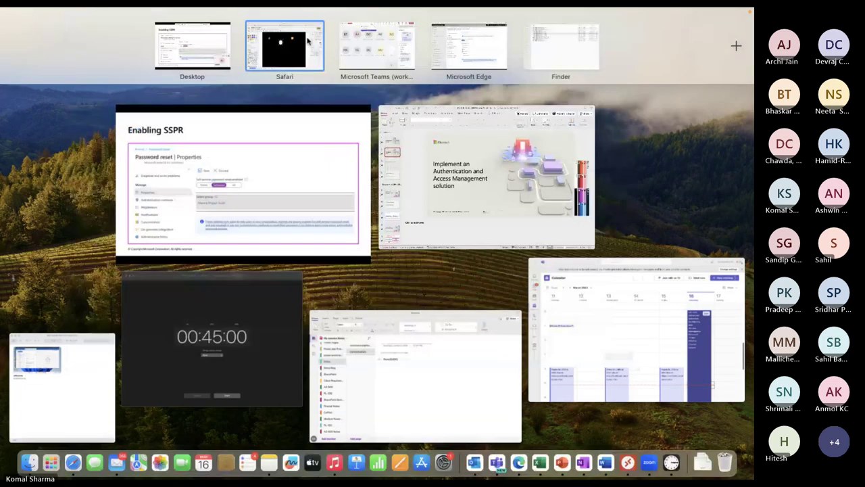
pyautogui.click(290, 45)
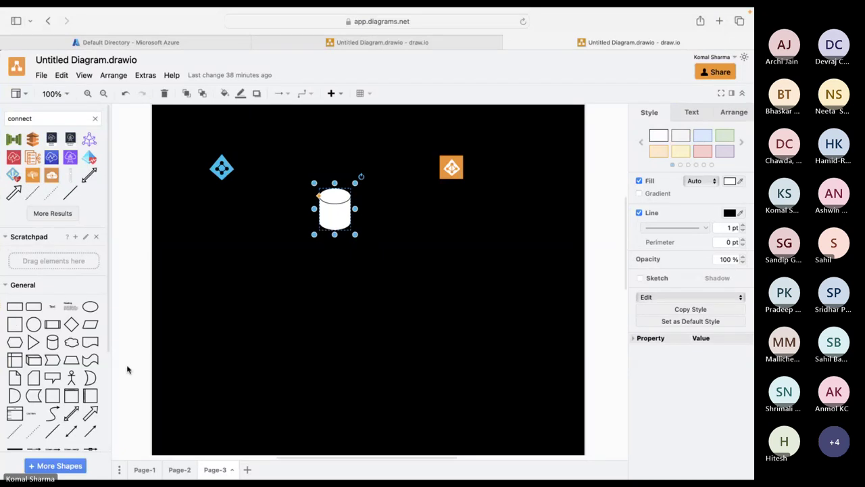
# - Load office.com in a new Safari tab and start the Microsoft 365 sign-in
pyautogui.click(720, 21)
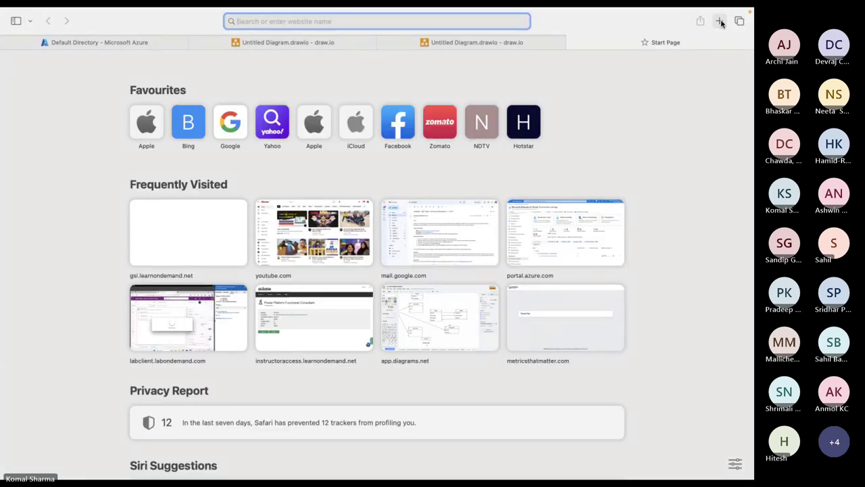
pyautogui.write('ofi')
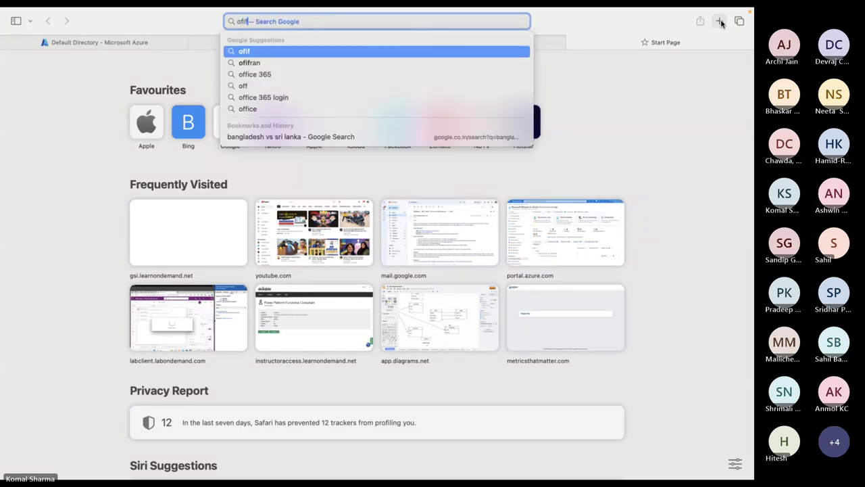
pyautogui.press('BackSpace')
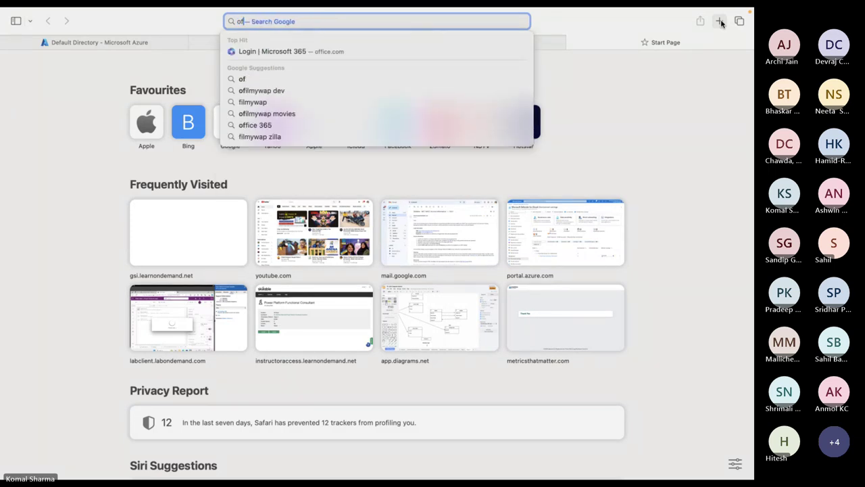
pyautogui.write('fice')
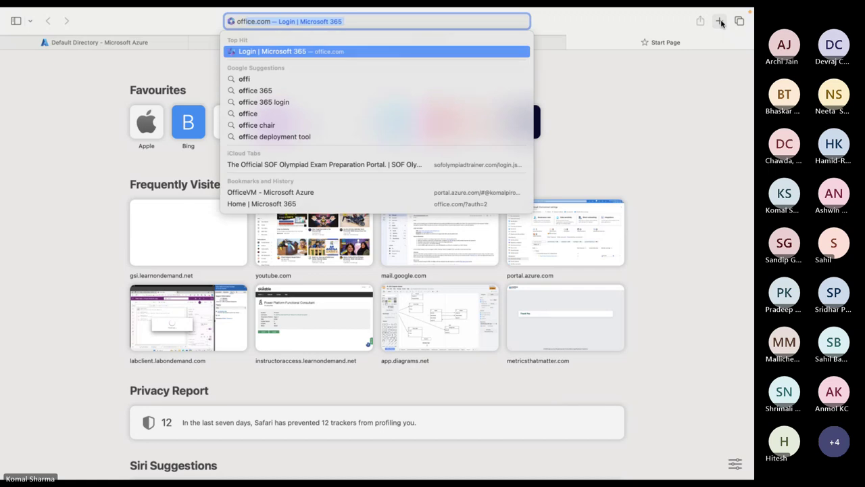
pyautogui.write('.com')
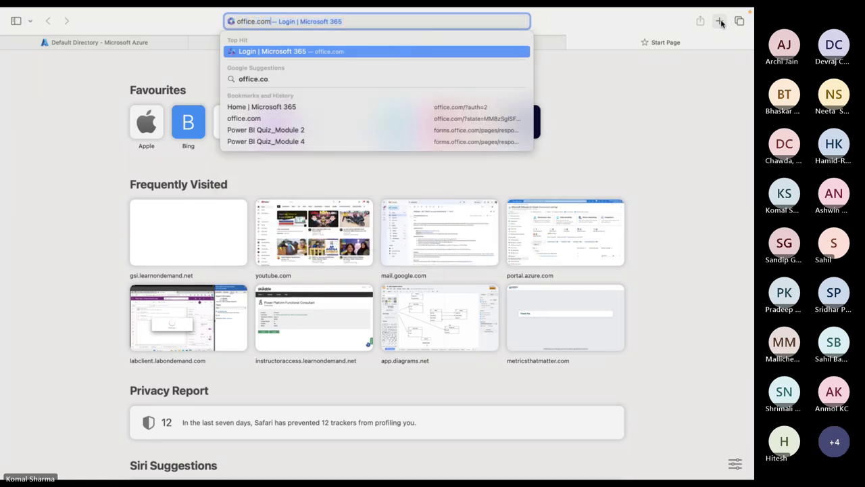
pyautogui.press('Return')
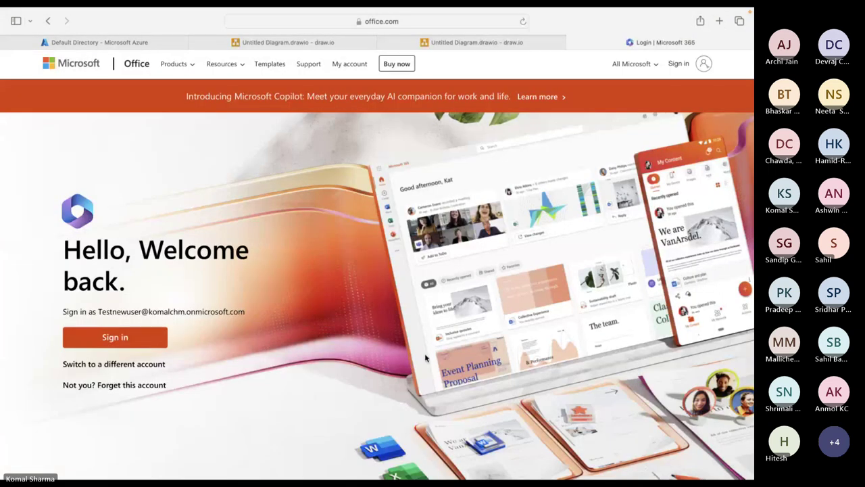
pyautogui.click(124, 338)
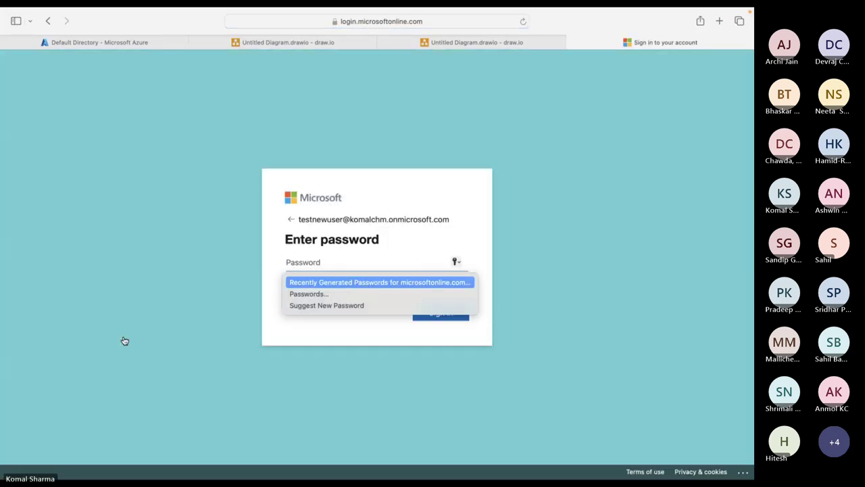
# - Sign in with the test user's password without saving it to the keychain
pyautogui.write('••••••••')
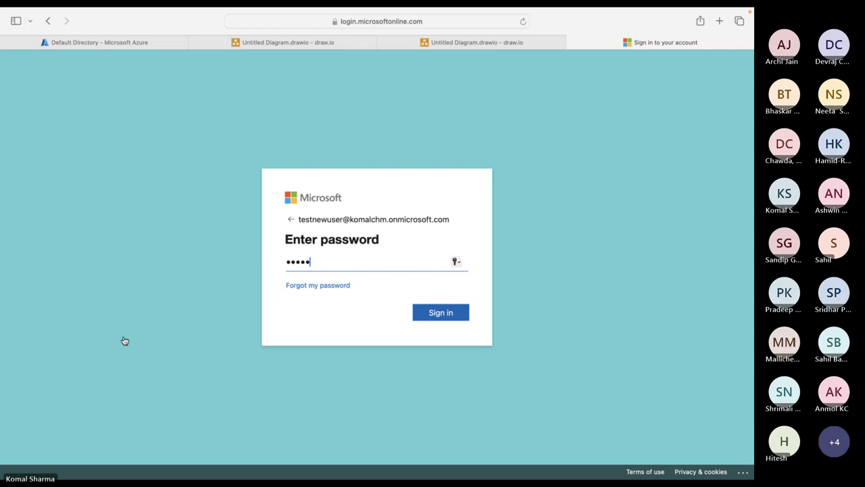
pyautogui.write('•')
pyautogui.click(447, 318)
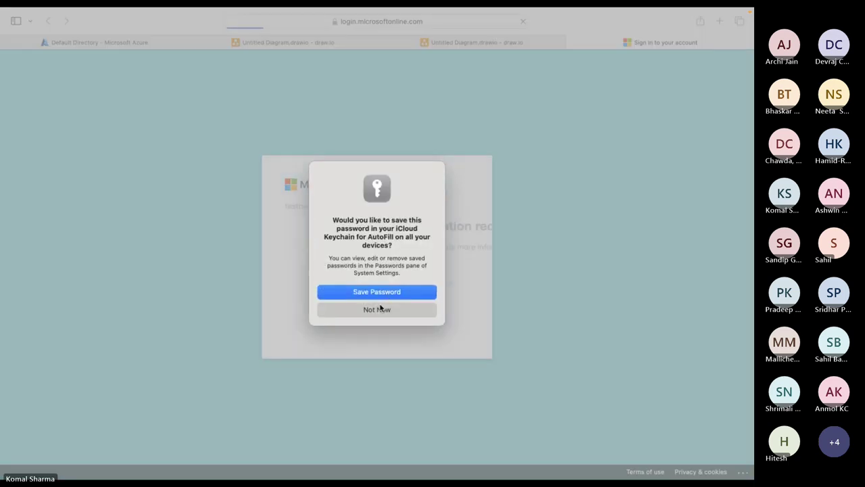
pyautogui.click(380, 308)
pyautogui.click(440, 329)
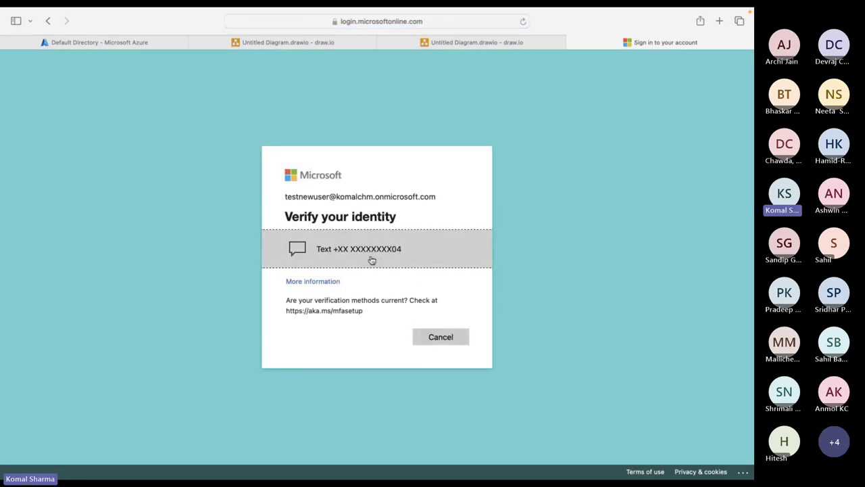
# - Verify with the code texted to the phone and choose to stay signed in
pyautogui.click(369, 256)
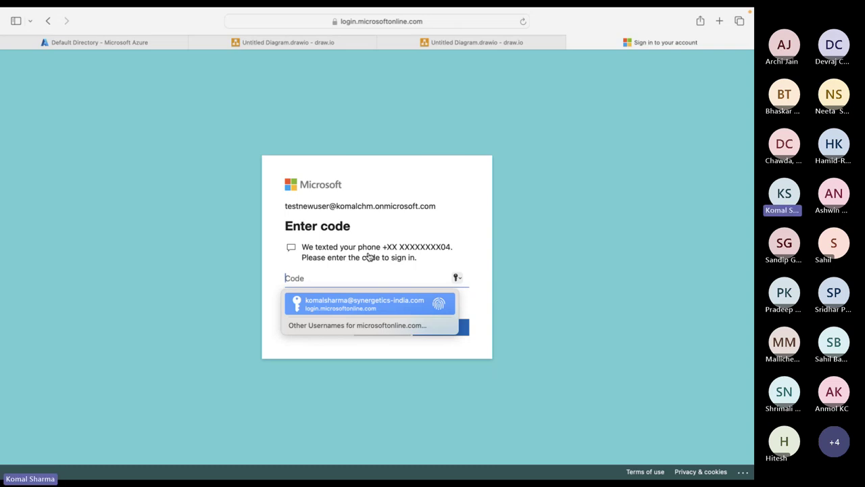
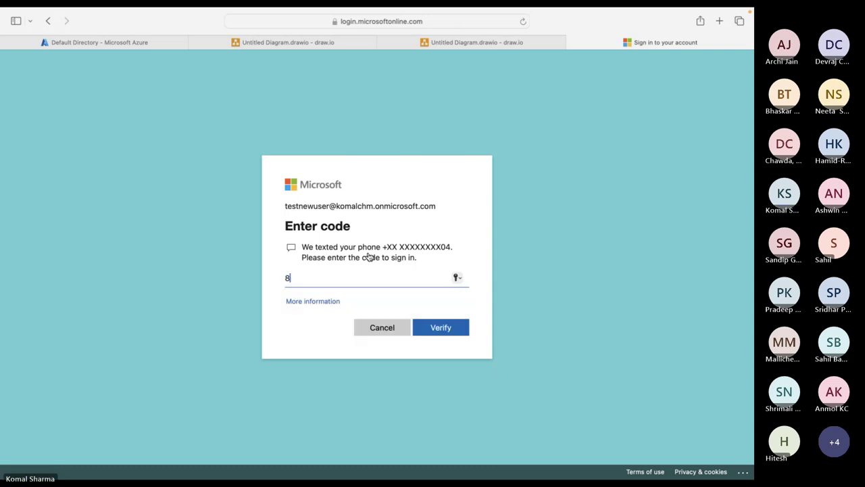
pyautogui.press('Return')
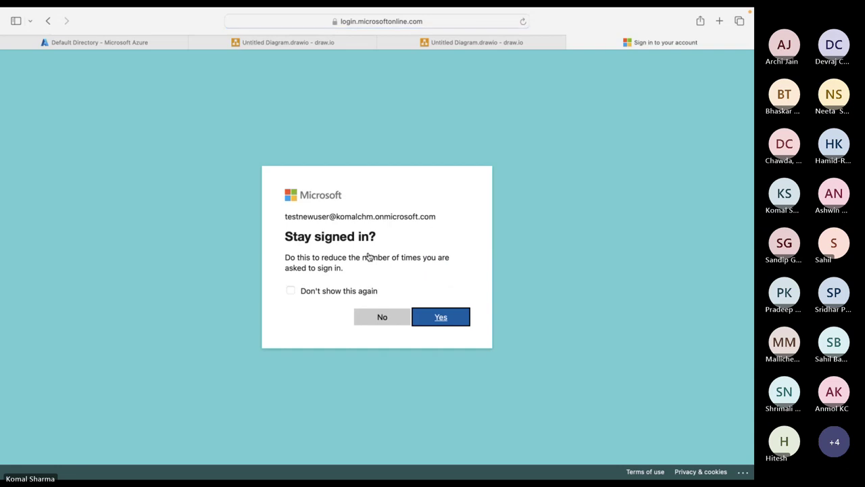
pyautogui.click(449, 319)
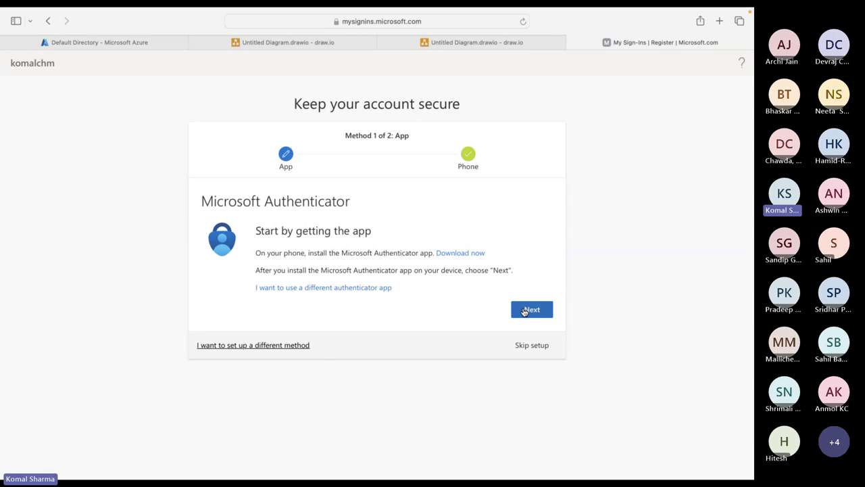
# - Switch the first security method from Microsoft Authenticator to Email
pyautogui.click(524, 310)
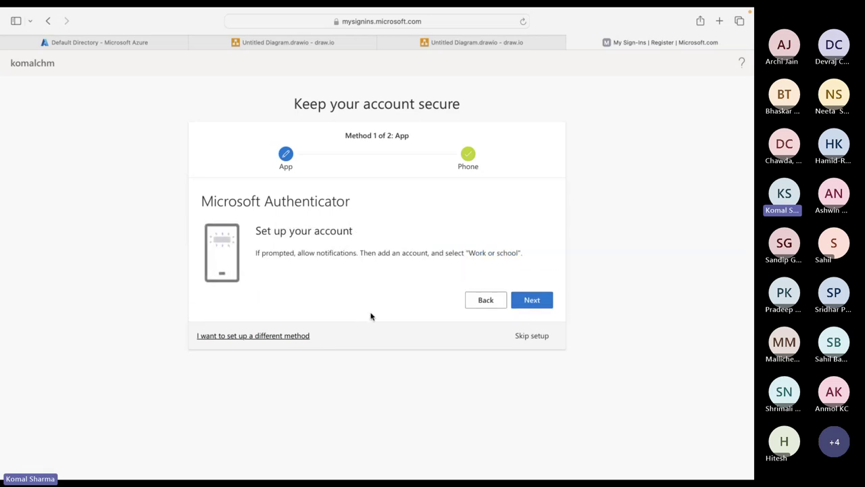
pyautogui.click(288, 337)
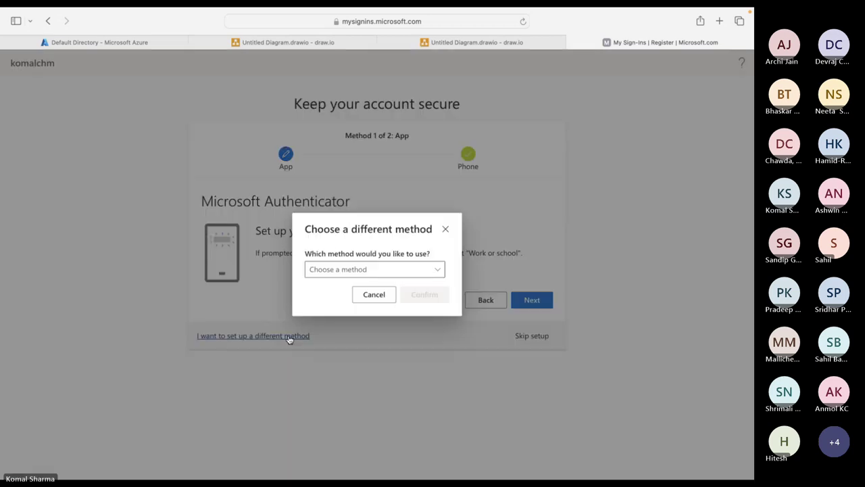
pyautogui.click(438, 270)
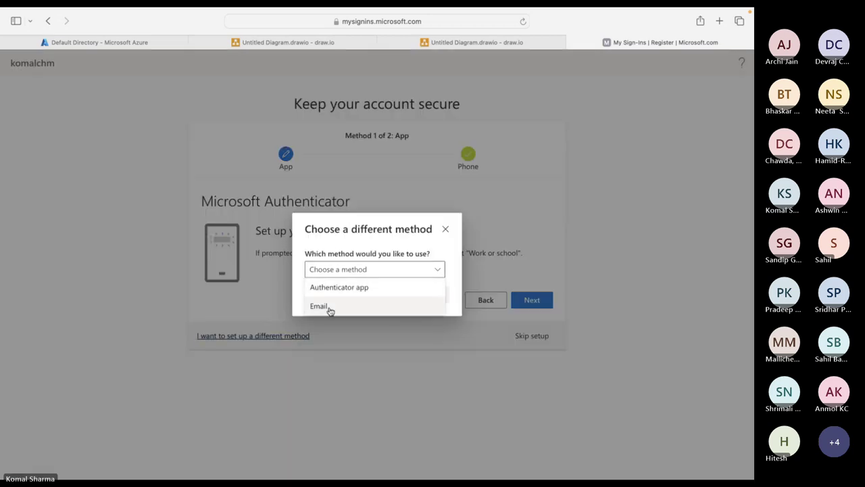
pyautogui.click(328, 306)
pyautogui.click(423, 294)
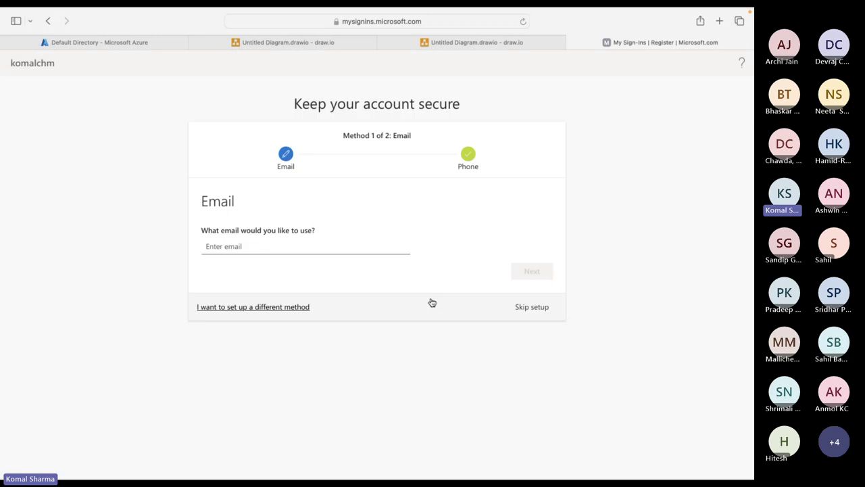
# - Enter the organisation email, then replace the rejected address with a personal alternate email
pyautogui.click(245, 246)
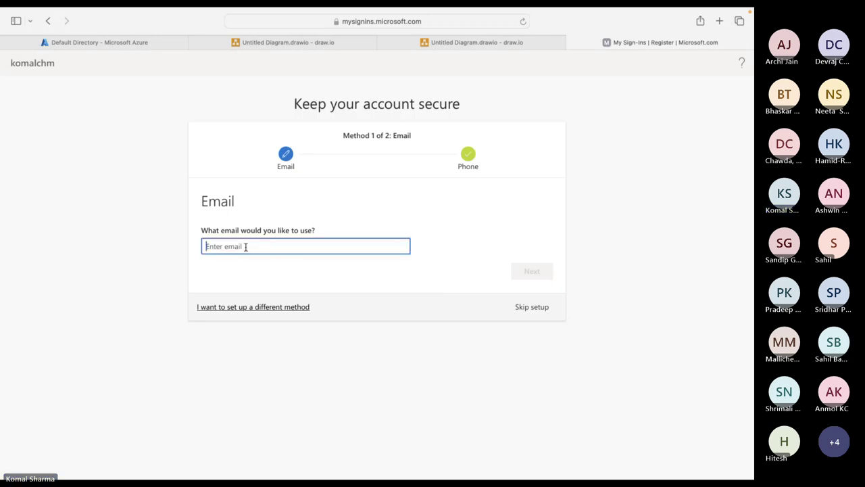
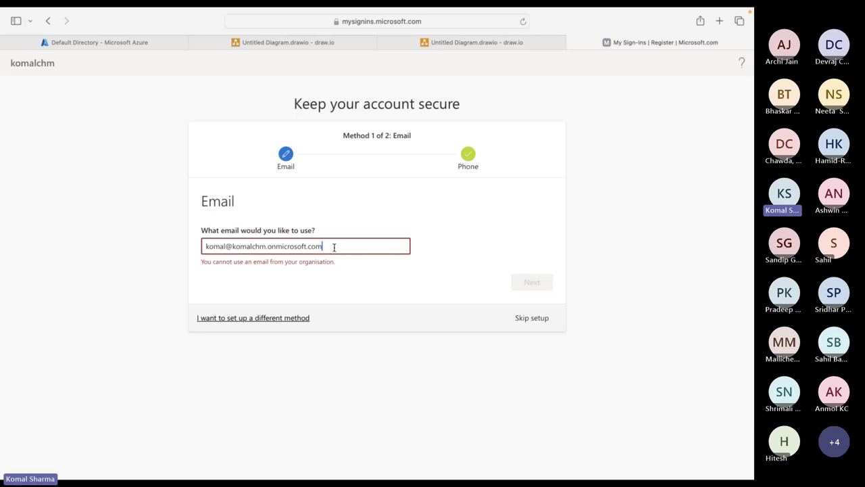
pyautogui.moveTo(334, 247); pyautogui.dragTo(196, 246)
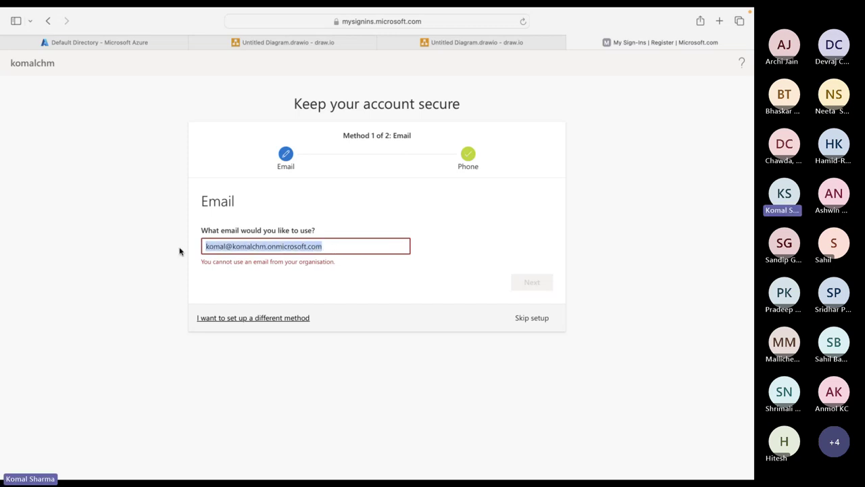
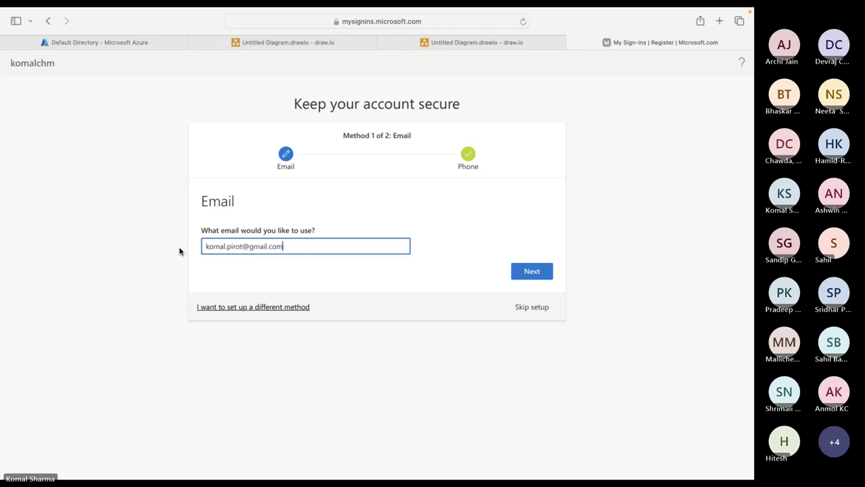
# - Request and enter the emailed verification code, then click Done on the Success page
pyautogui.click(533, 272)
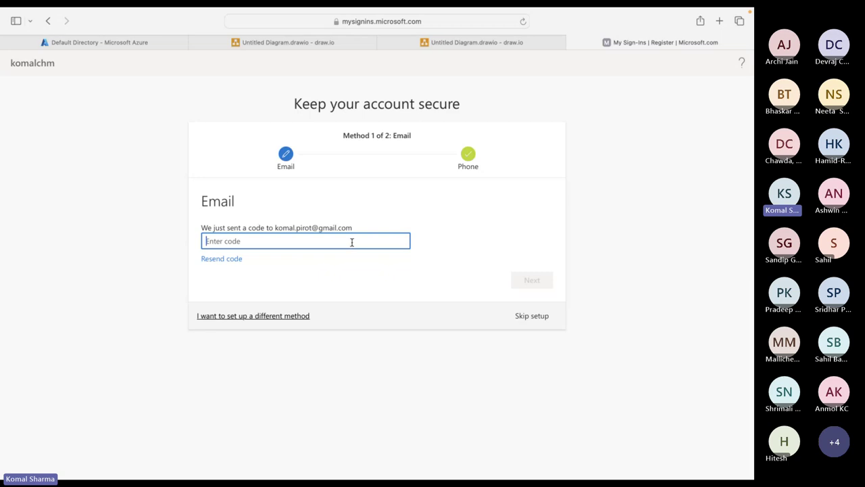
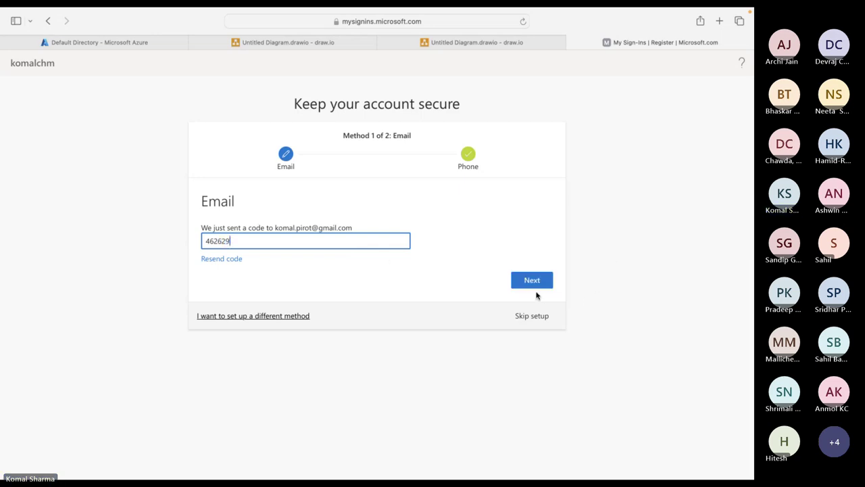
pyautogui.click(533, 283)
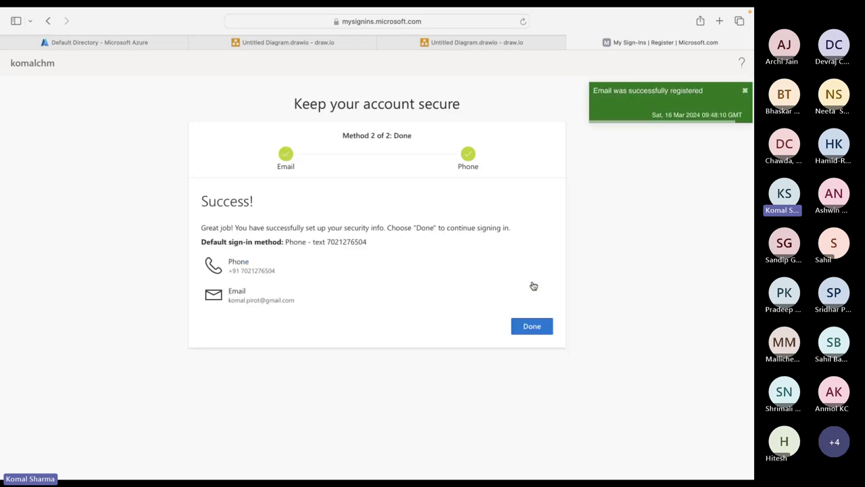
pyautogui.click(532, 327)
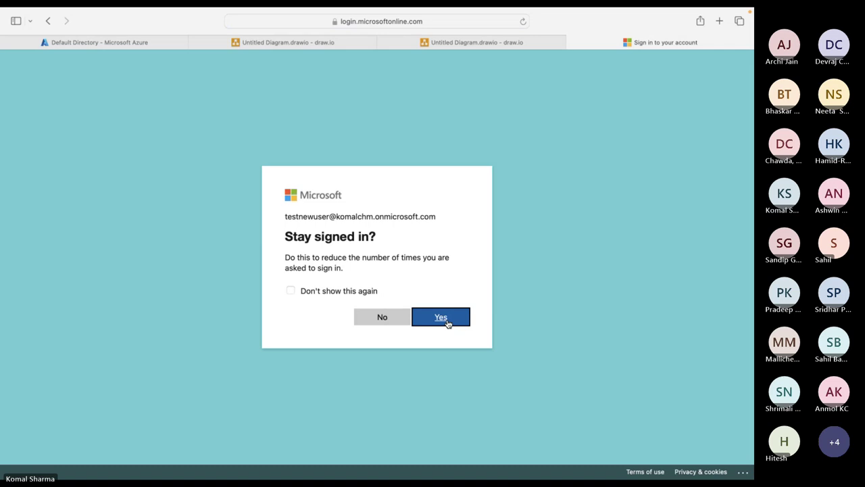
# - Answer Yes to the Stay signed in? prompt
pyautogui.click(441, 318)
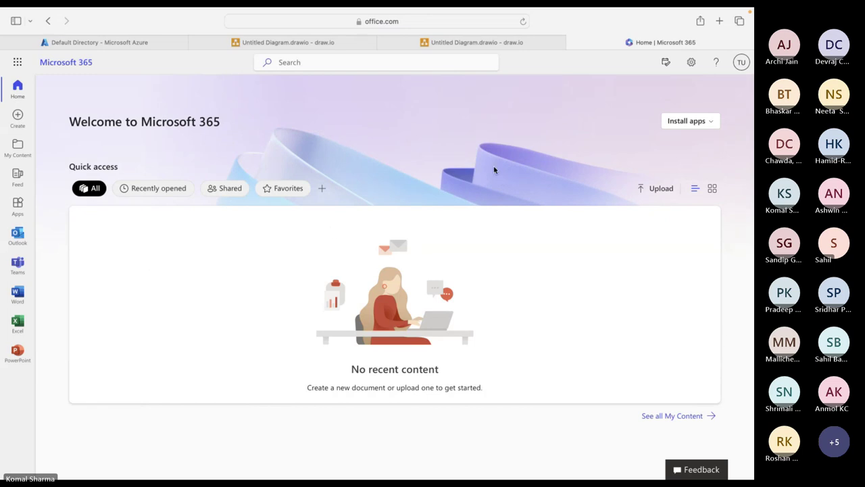
# - Sign out via the TU avatar menu, then choose Sign in again and dismiss autofill suggestions
pyautogui.click(742, 63)
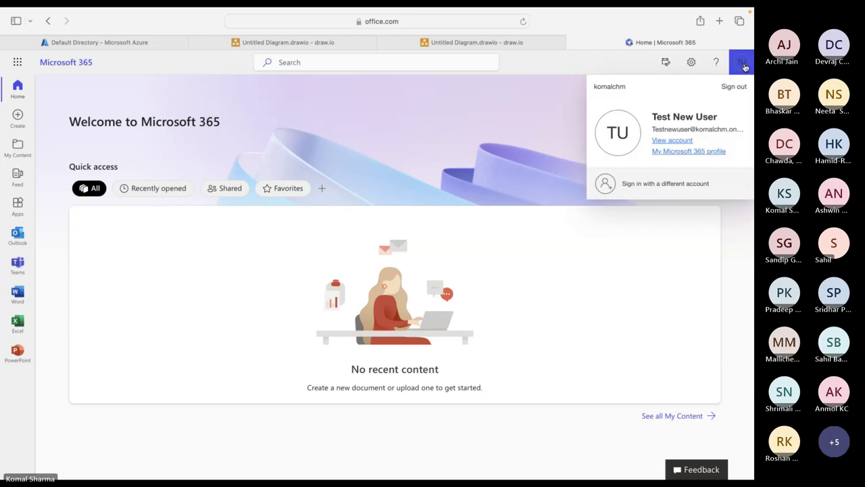
pyautogui.click(737, 86)
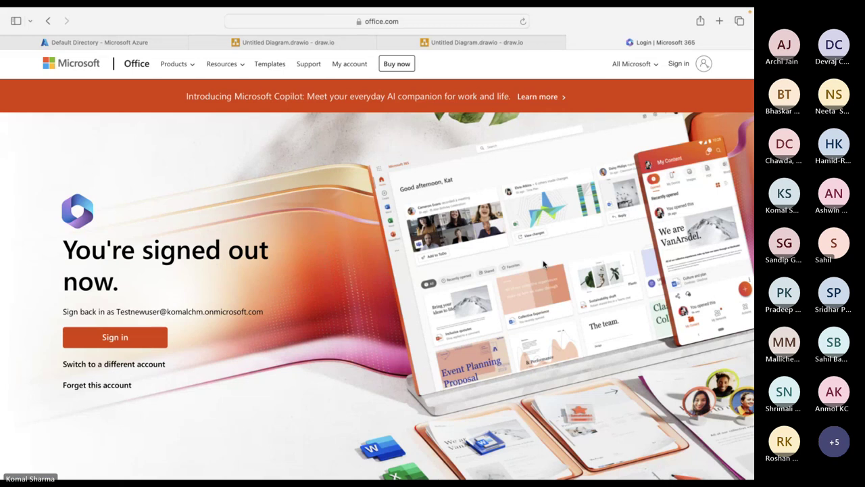
pyautogui.click(123, 337)
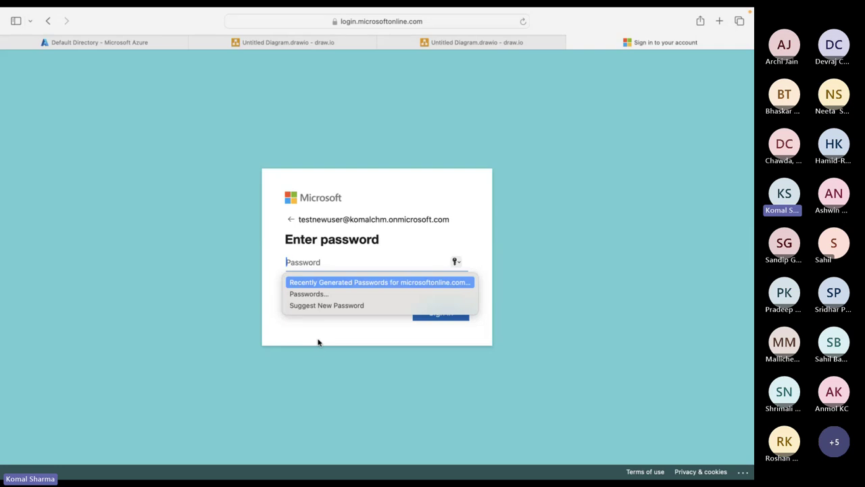
pyautogui.click(285, 340)
# - Choose Forgot my password and pass the picture check with the characters 4NY6KK
pyautogui.click(309, 287)
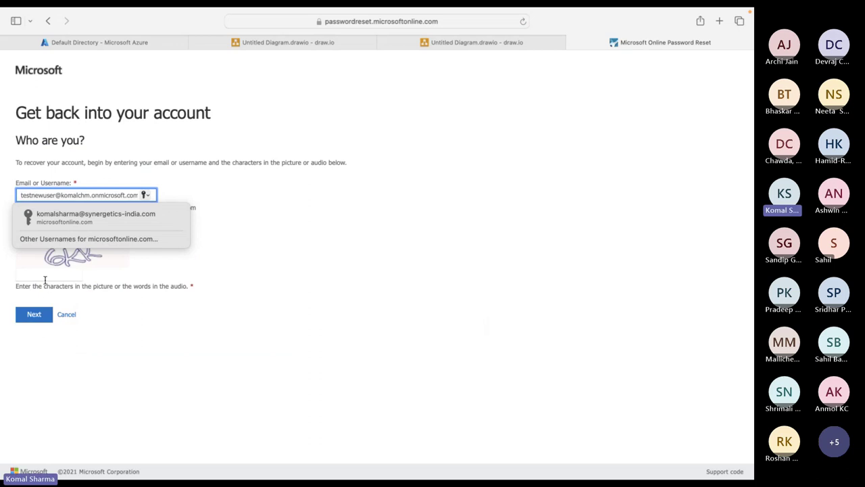
pyautogui.click(45, 275)
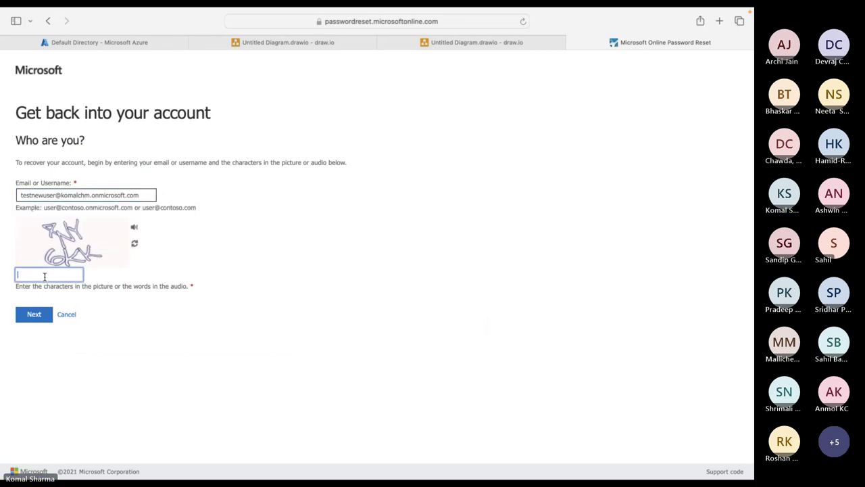
pyautogui.write('4N')
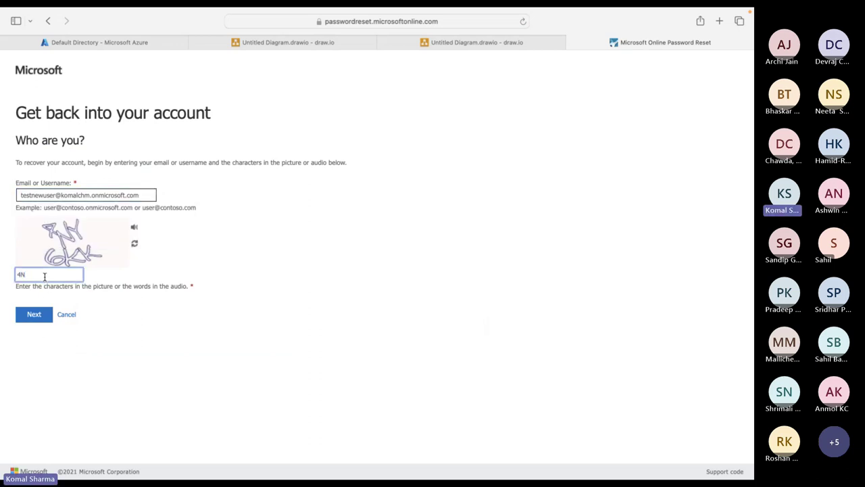
pyautogui.write('Y6')
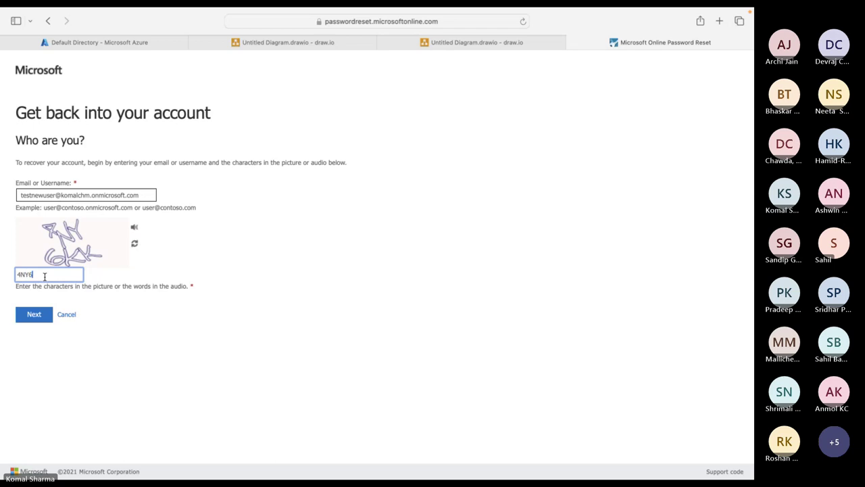
pyautogui.write('KK')
pyautogui.click(35, 318)
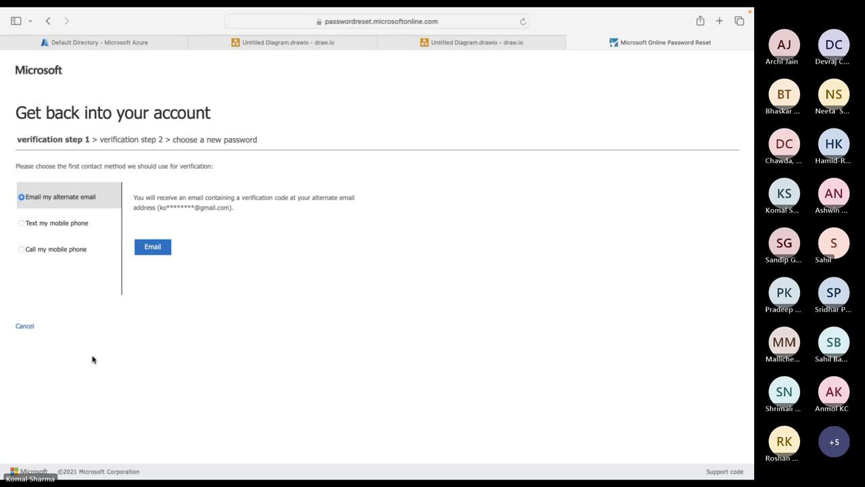
# - Text a code to the saved mobile number and submit the received code
pyautogui.click(22, 224)
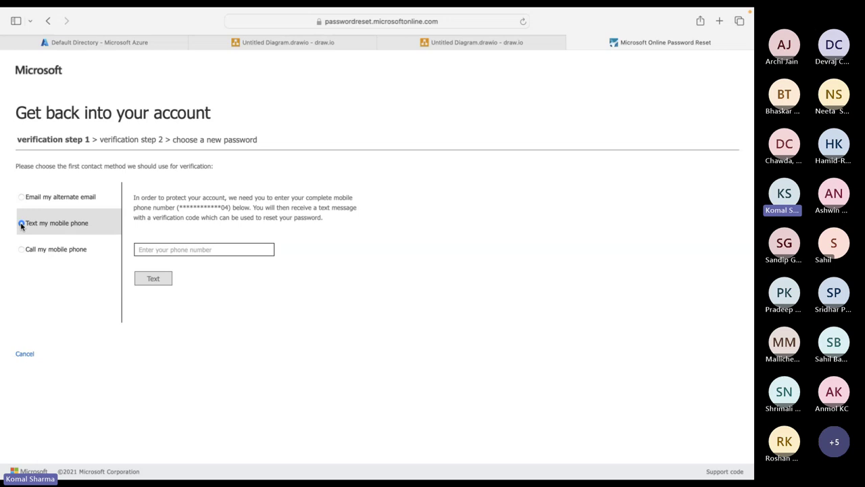
pyautogui.click(166, 251)
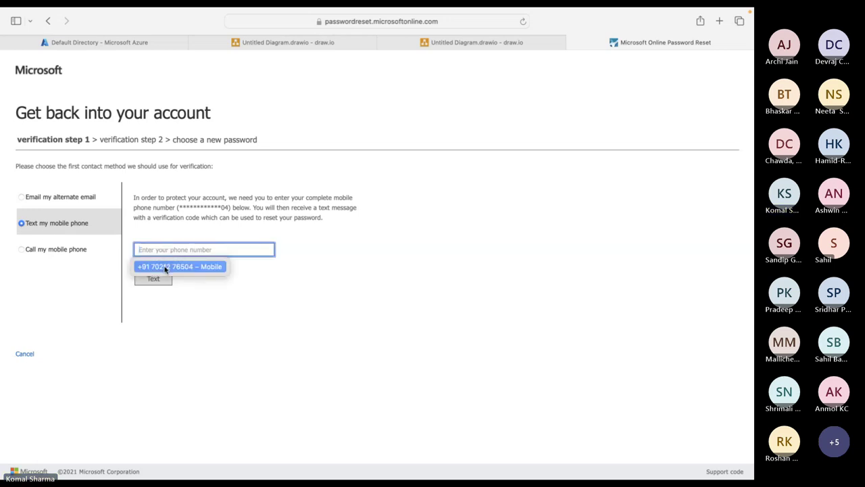
pyautogui.click(167, 266)
pyautogui.click(157, 283)
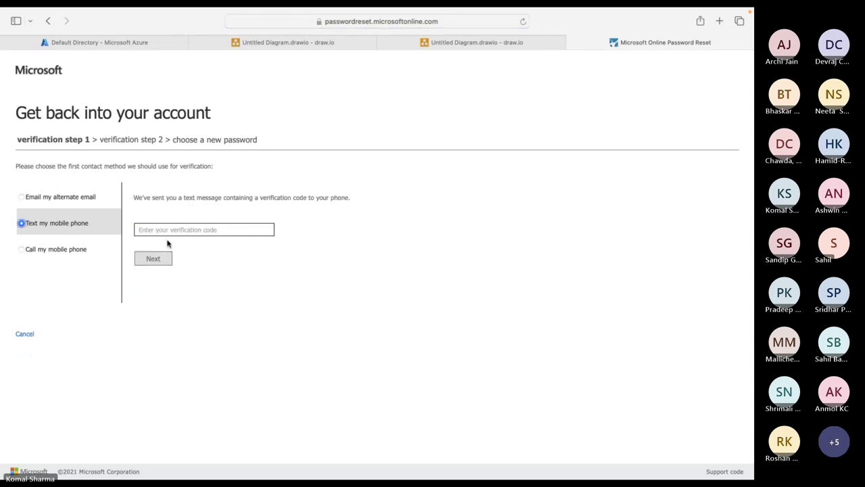
pyautogui.click(167, 229)
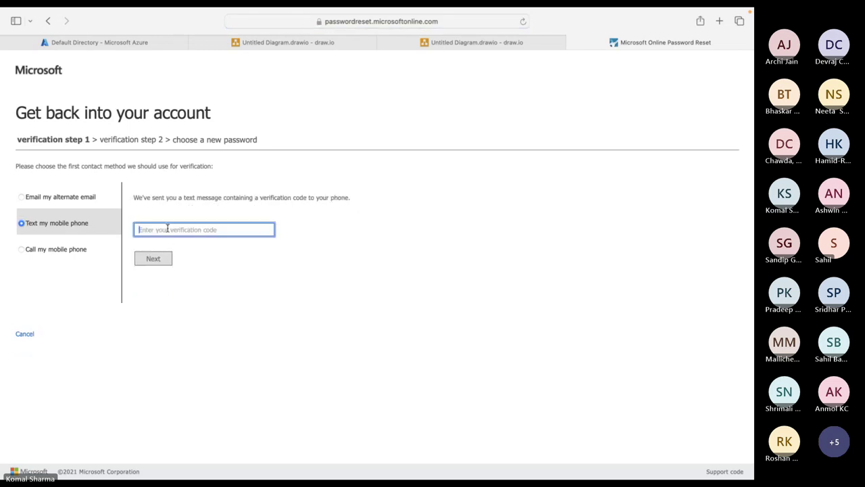
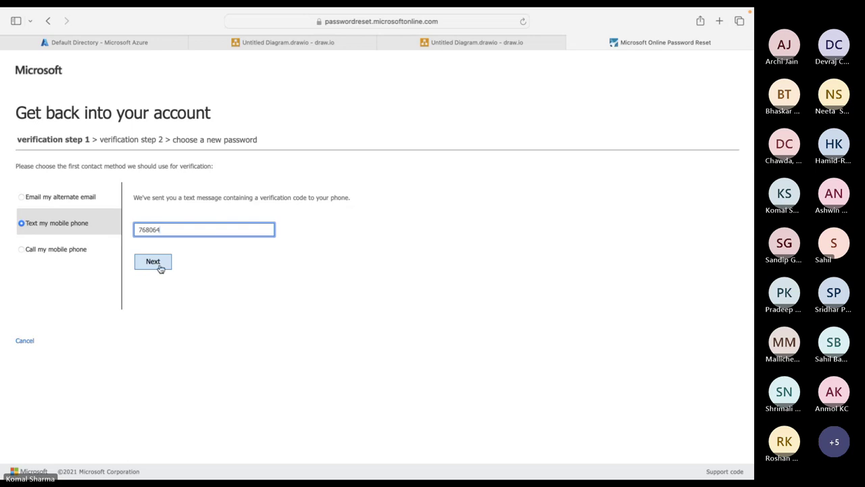
pyautogui.click(155, 266)
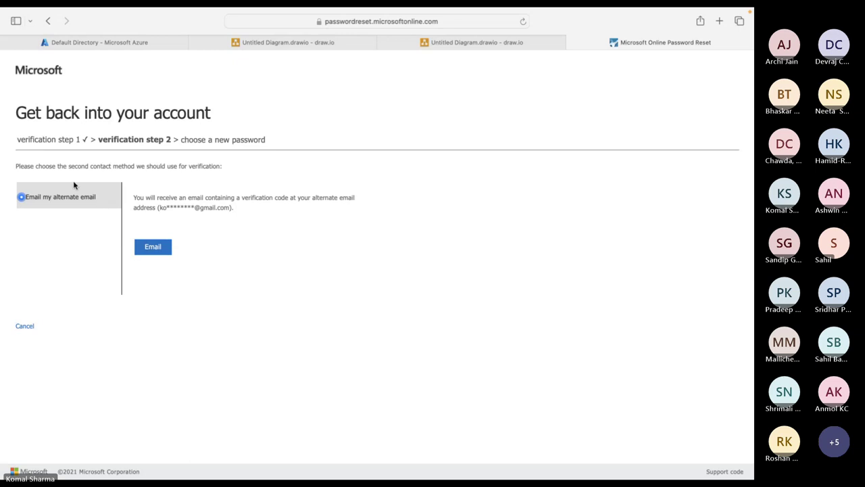
# - Email a step 2 verification code to the alternate address and type the received code
pyautogui.click(154, 247)
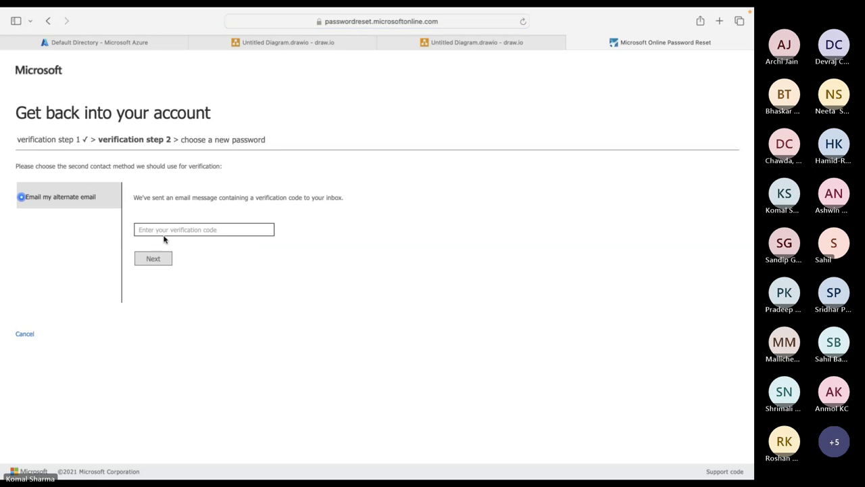
pyautogui.click(170, 229)
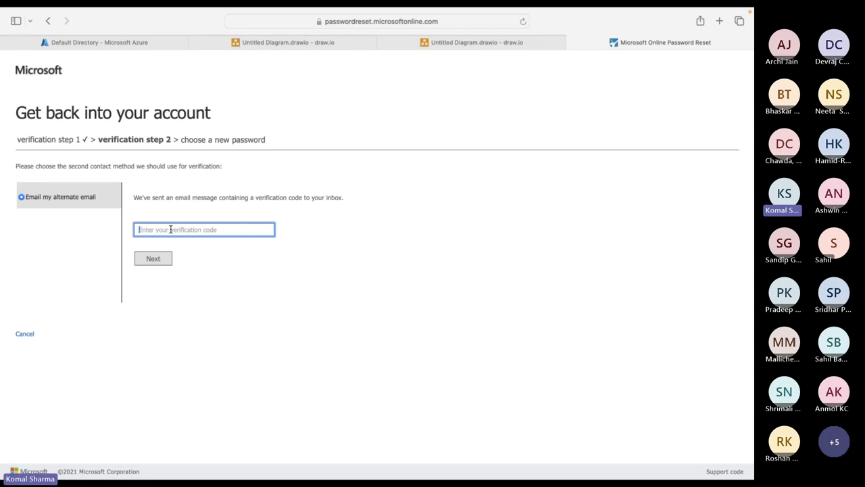
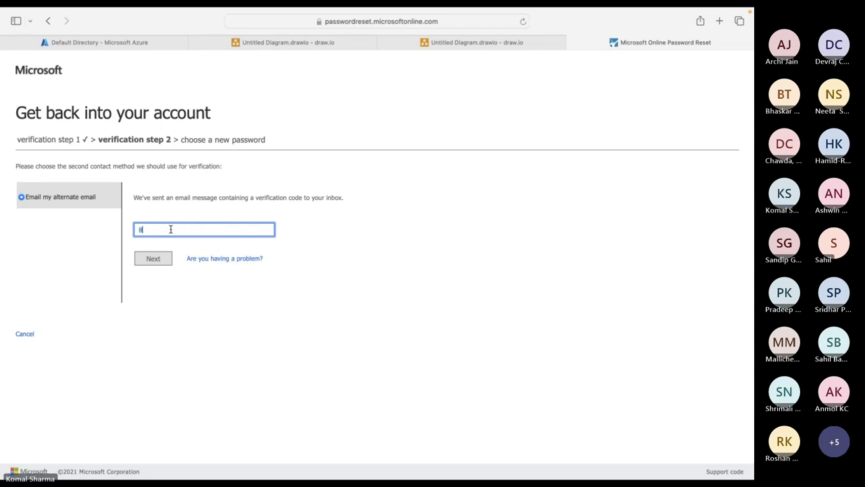
# - Submit the email code and switch from the suggested password to Choose My Own Password
pyautogui.click(147, 264)
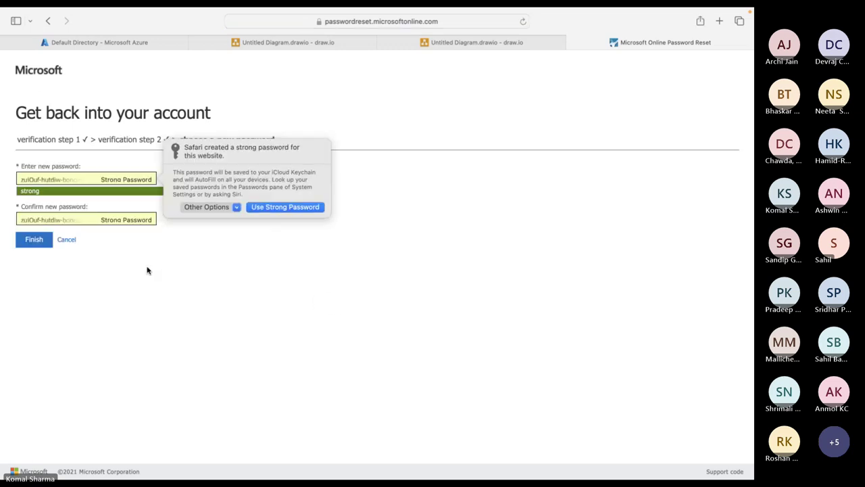
pyautogui.click(70, 181)
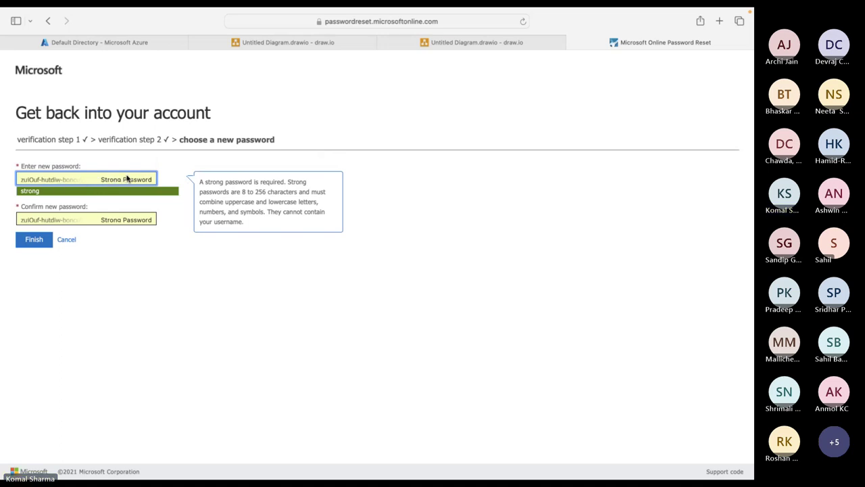
pyautogui.click(43, 223)
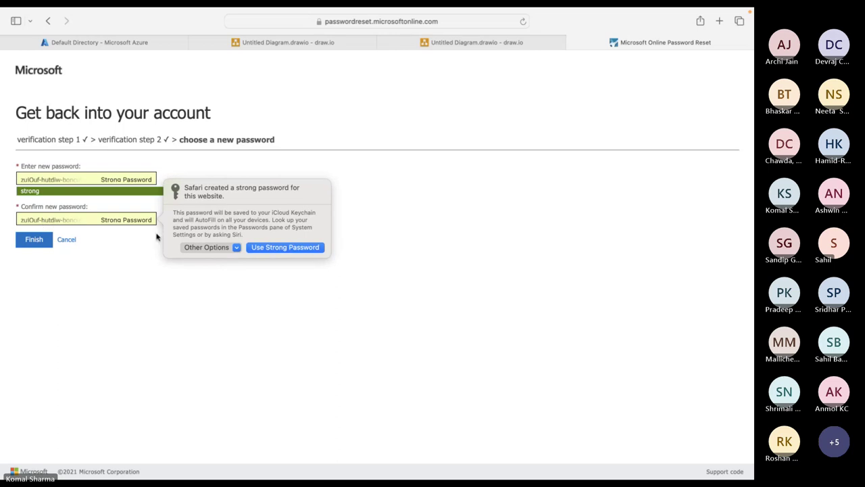
pyautogui.click(237, 248)
pyautogui.click(227, 263)
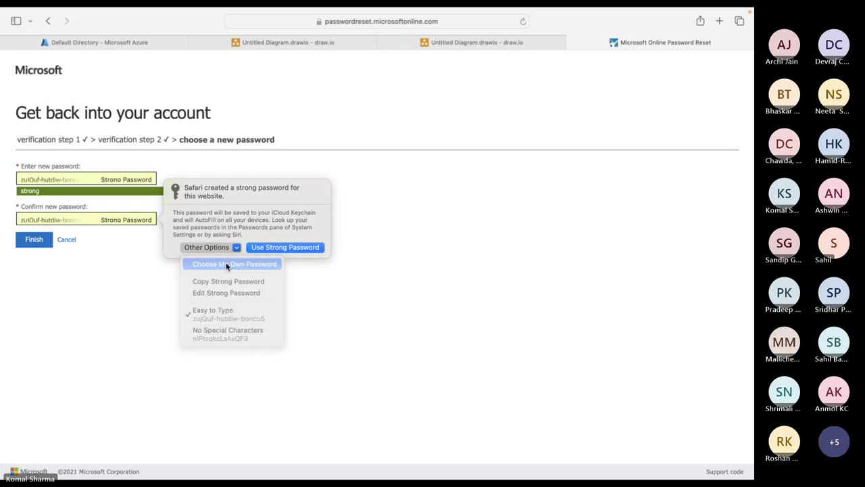
# - Enter and confirm the new password, correcting the confirmation, and finish the reset
pyautogui.click(91, 176)
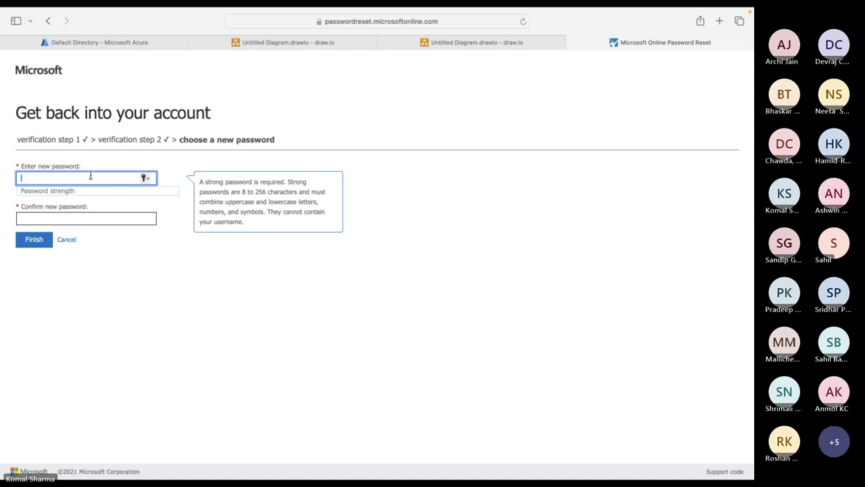
pyautogui.write('••••')
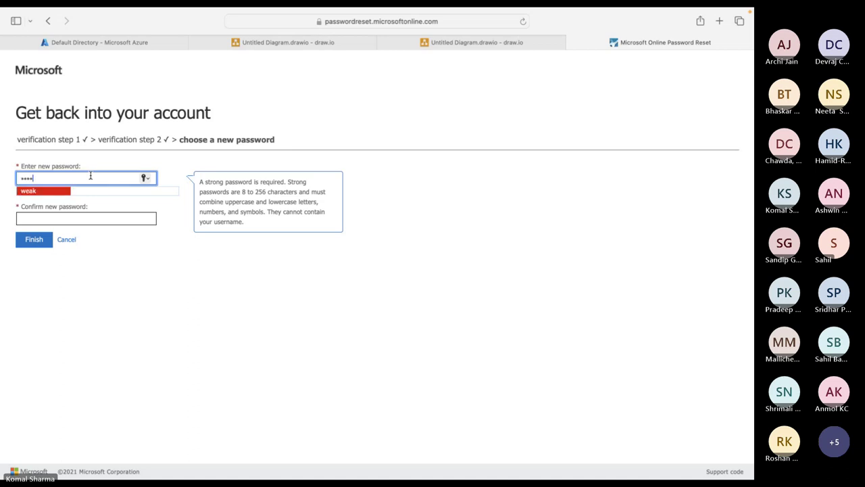
pyautogui.write('••••••')
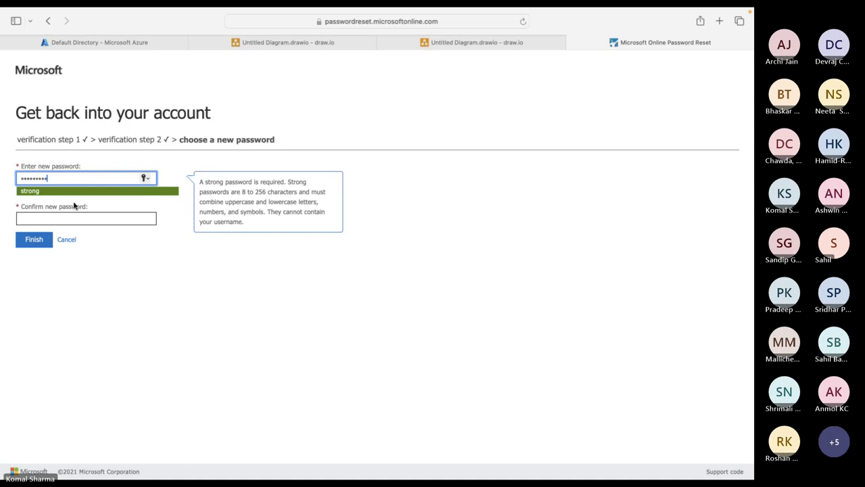
pyautogui.click(62, 218)
pyautogui.write('••••')
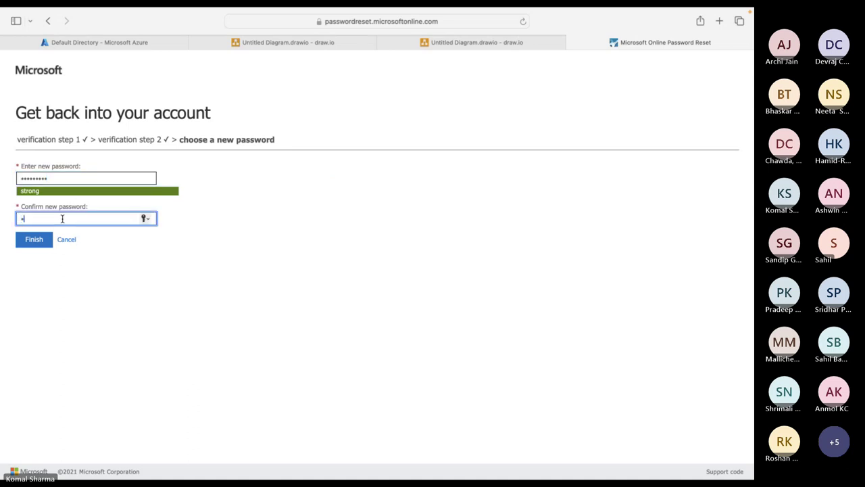
pyautogui.write('•••')
pyautogui.press('BackSpace')
pyautogui.press('BackSpace')
pyautogui.press('BackSpace')
pyautogui.press('BackSpace')
pyautogui.press('BackSpace')
pyautogui.press('BackSpace')
pyautogui.press('BackSpace')
pyautogui.write('••••••••••')
pyautogui.click(42, 242)
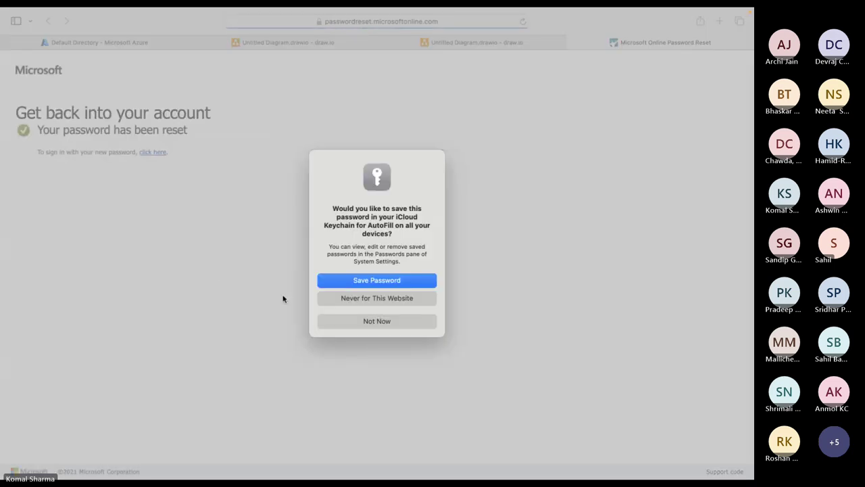
# - Decline saving the password to the keychain and continue to the sign-in page
pyautogui.click(389, 323)
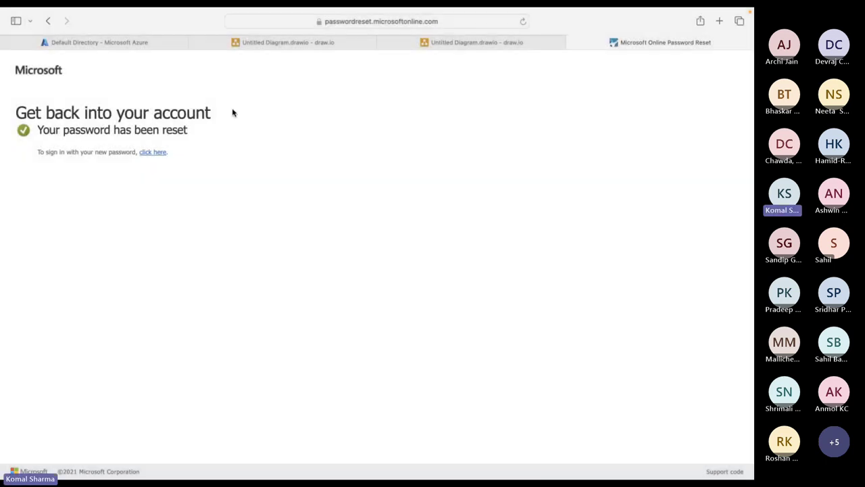
pyautogui.click(153, 152)
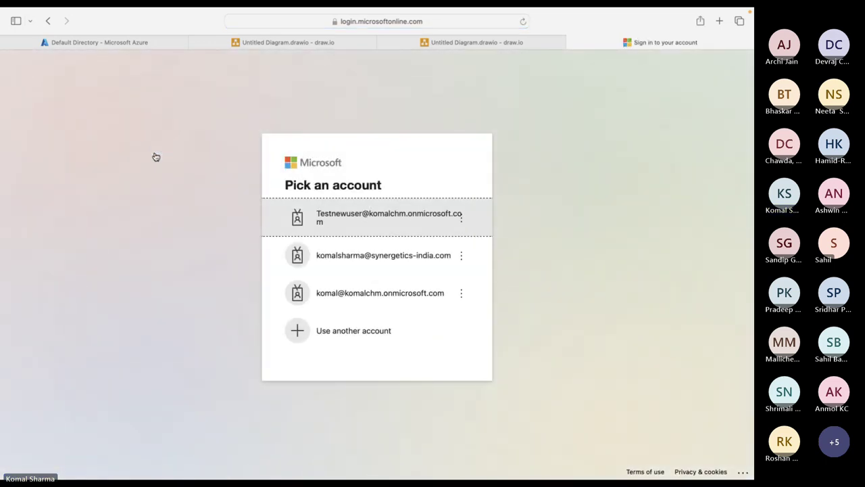
pyautogui.hotkey('ctrl', 'Up')
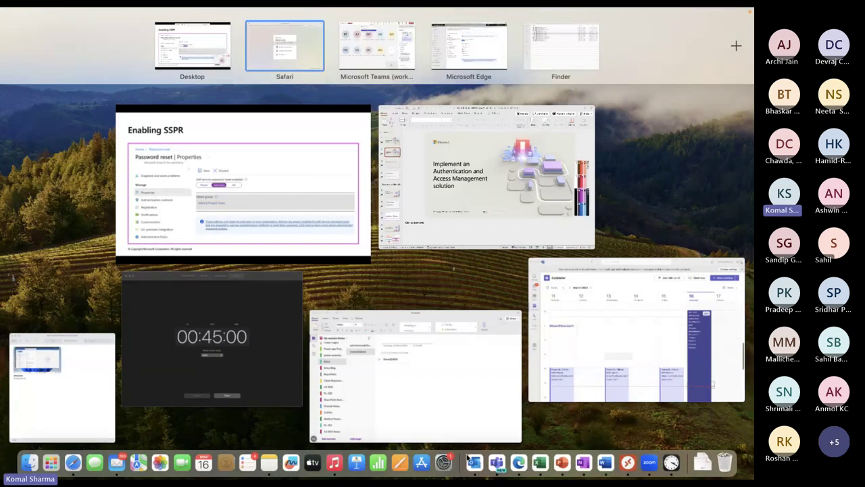
# - In Edge, view password reset Properties and Authentication methods, ticking Mobile phone as allowed
pyautogui.click(518, 462)
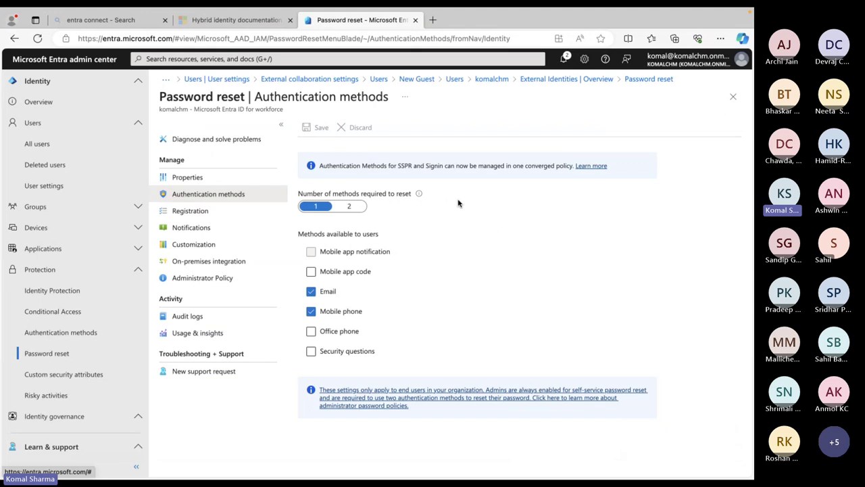
pyautogui.click(223, 181)
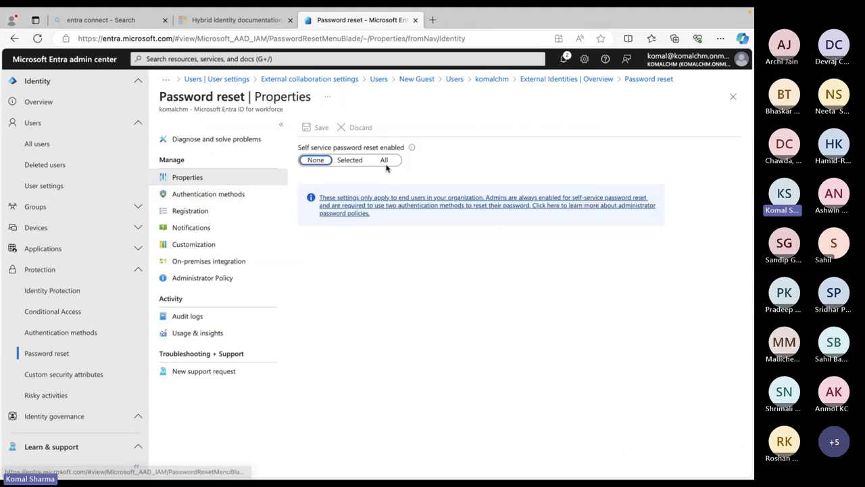
pyautogui.click(220, 195)
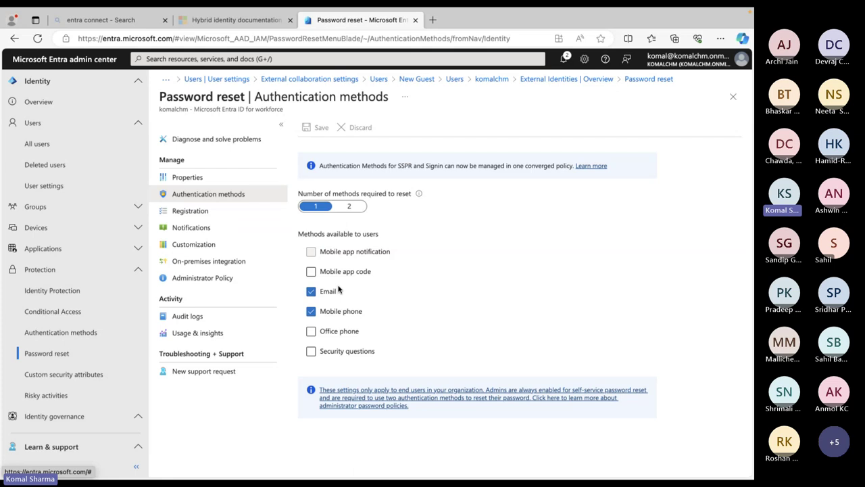
pyautogui.click(325, 312)
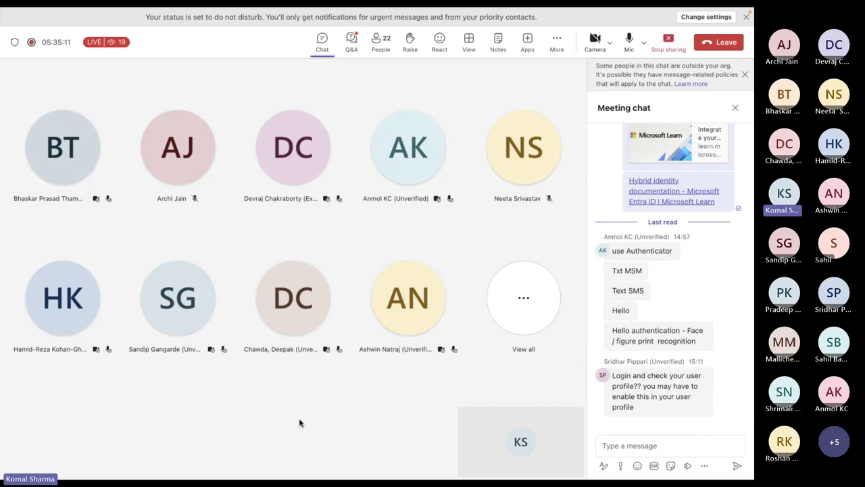
# - Return to the PowerPoint slide show and advance from 'Enabling SSPR' to 'SSPR Licensing options'
pyautogui.hotkey('ctrl', 'Up')
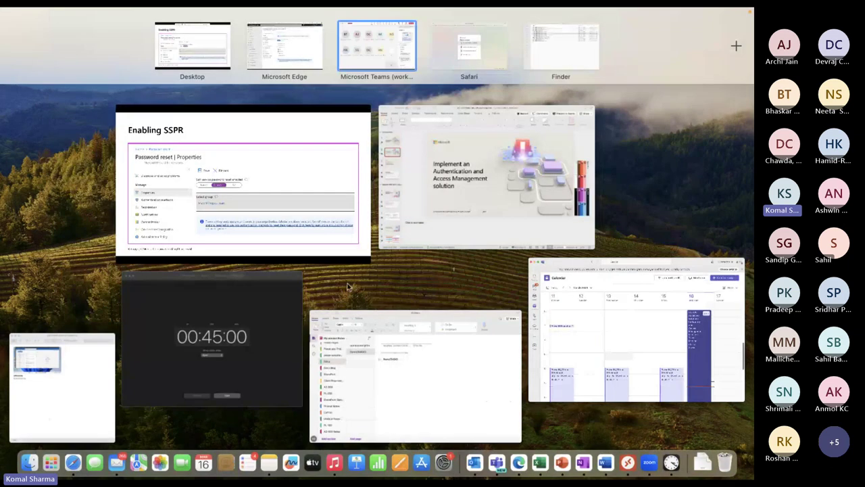
pyautogui.click(299, 60)
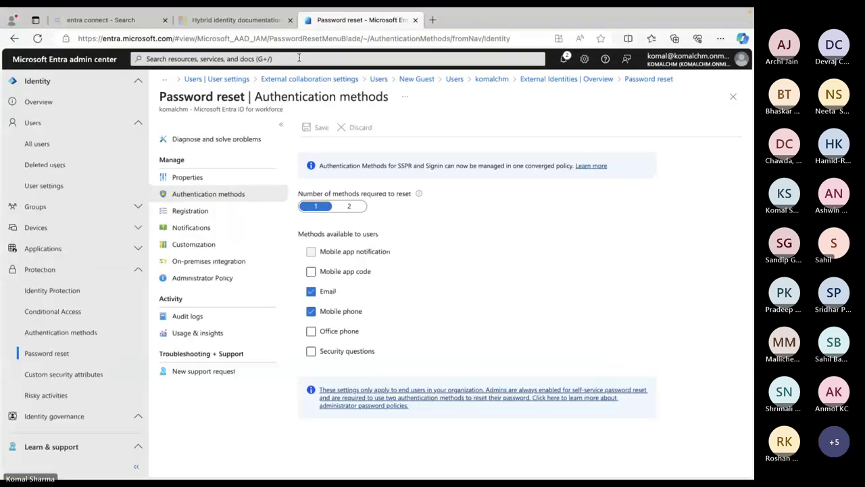
pyautogui.hotkey('ctrl', 'Up')
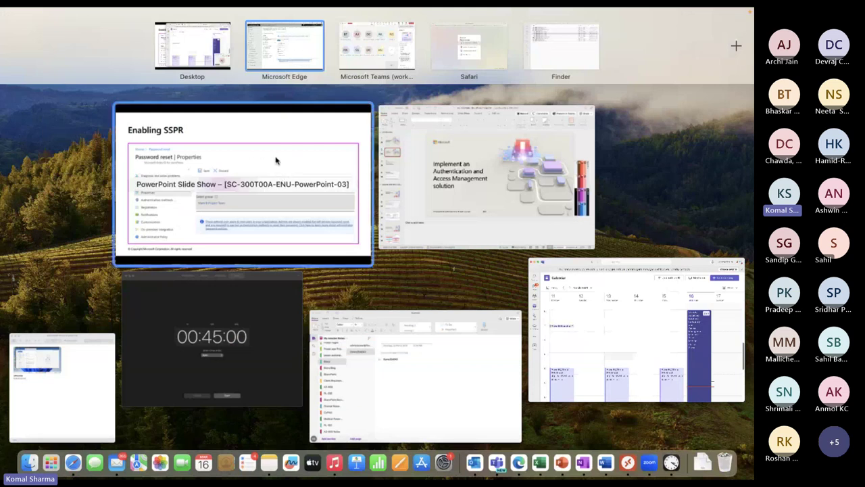
pyautogui.click(276, 159)
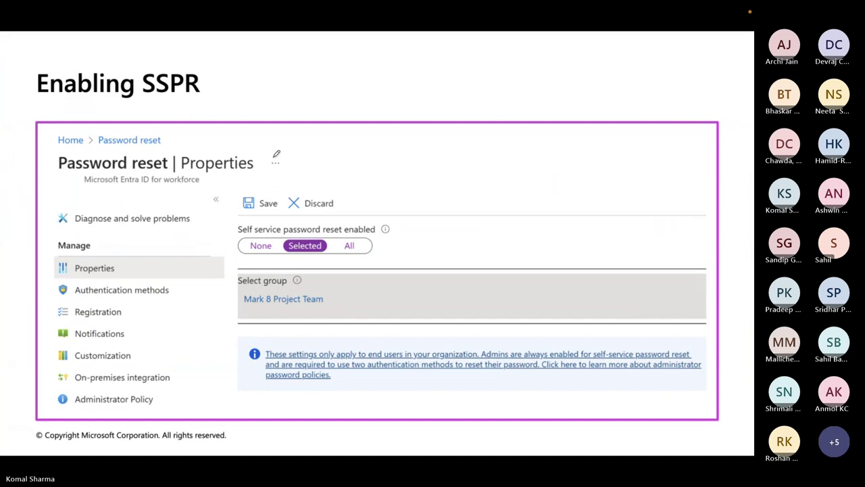
pyautogui.press('Right')
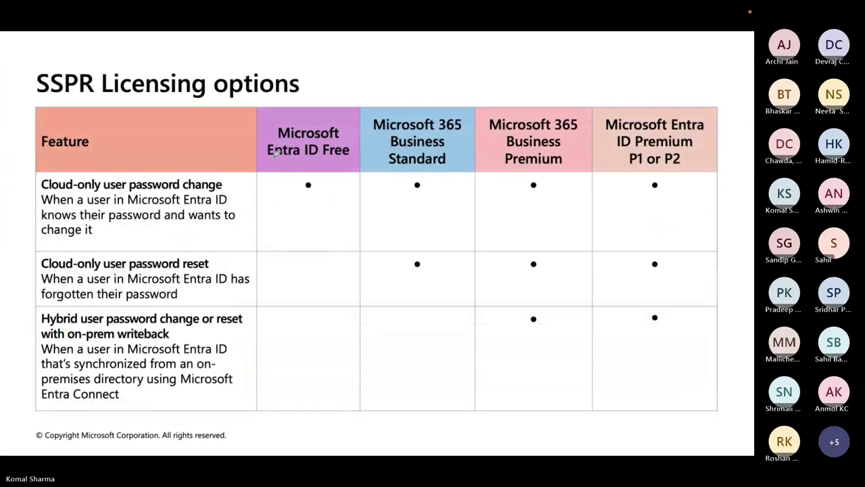
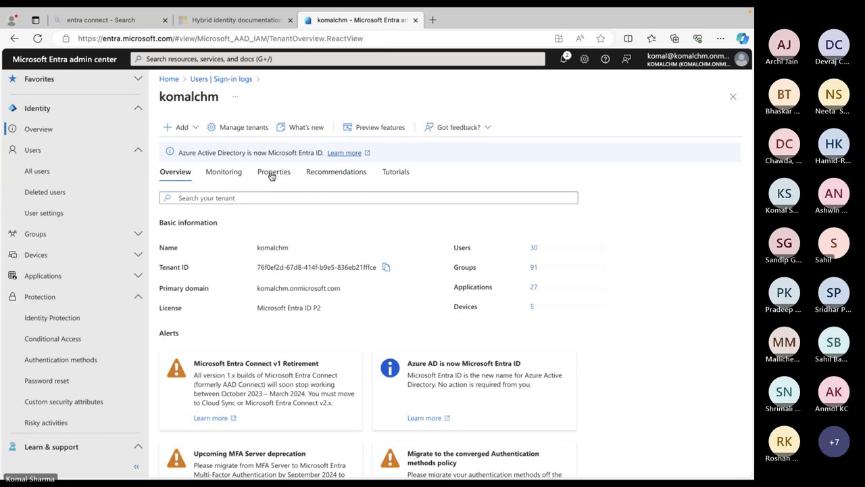
# - Look over the tenant Properties and the Conditional Access policies list, then return to the tenant overview
pyautogui.click(272, 175)
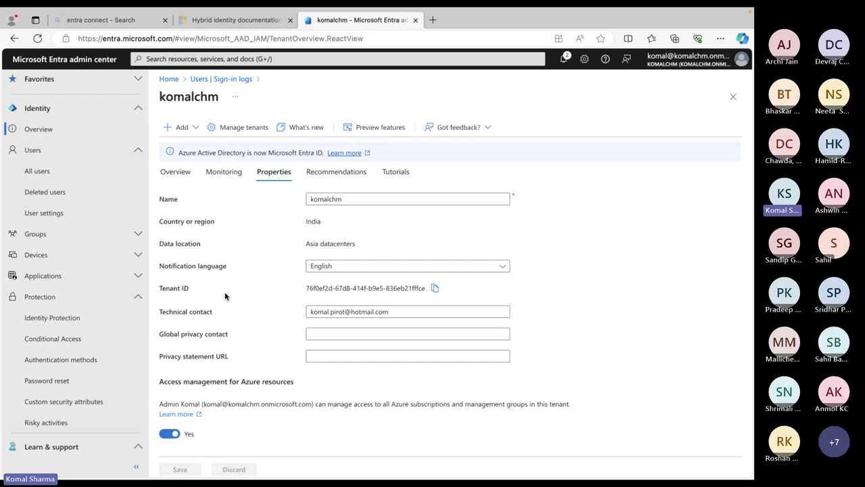
pyautogui.scroll(-3, 225, 295)
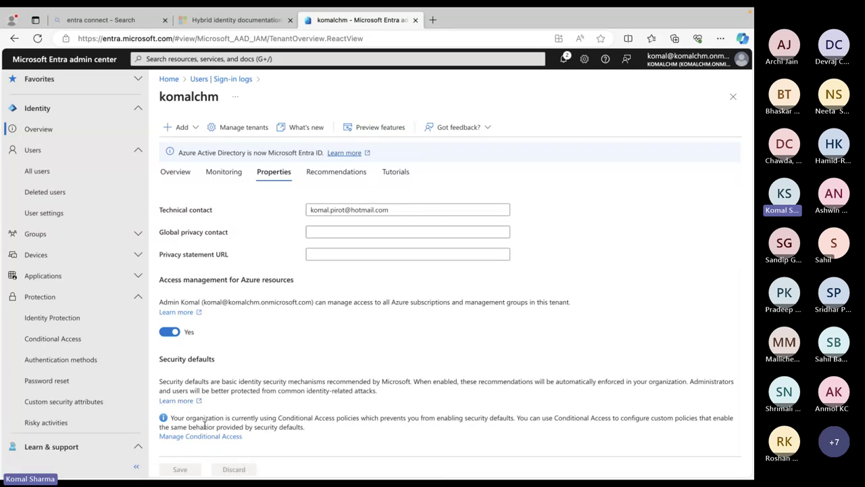
pyautogui.click(228, 436)
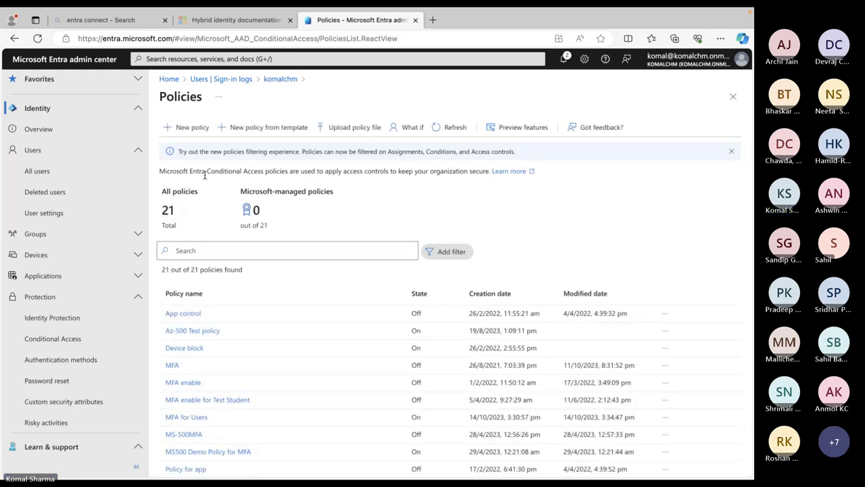
pyautogui.click(15, 39)
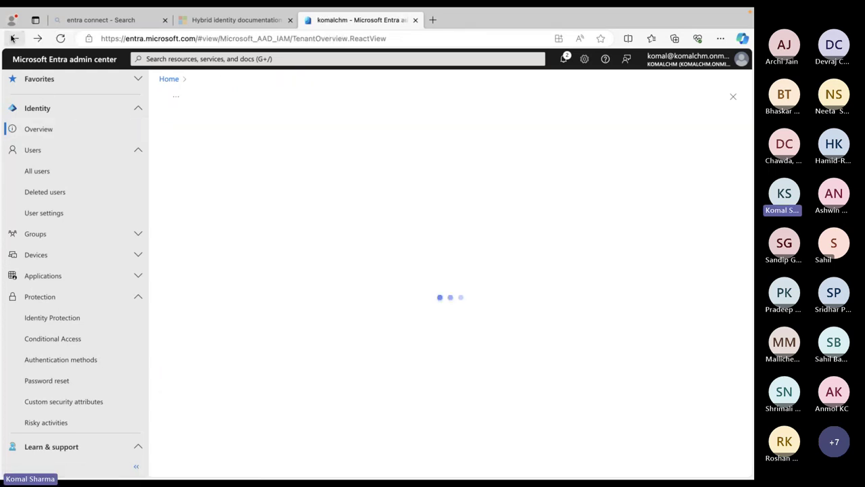
pyautogui.scroll(-8, 273, 350)
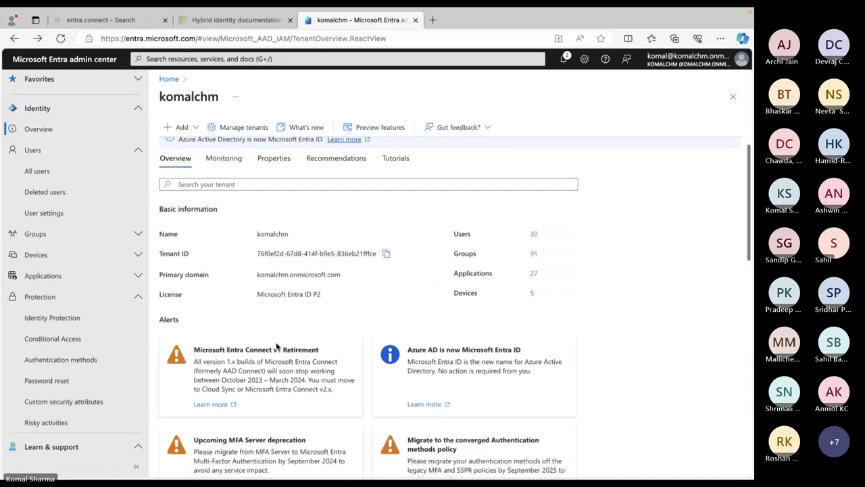
pyautogui.scroll(5, 276, 346)
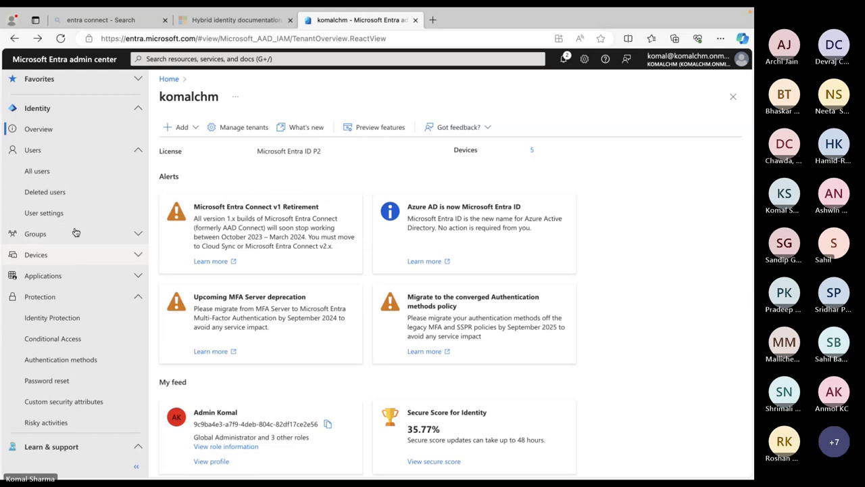
# - From tenant Properties, open the security defaults Learn more article in a new tab
pyautogui.click(50, 132)
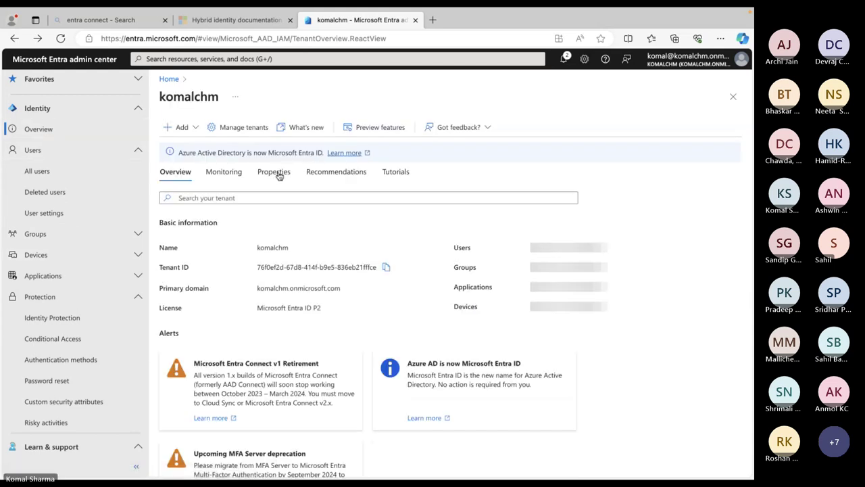
pyautogui.click(277, 173)
pyautogui.scroll(-3, 289, 295)
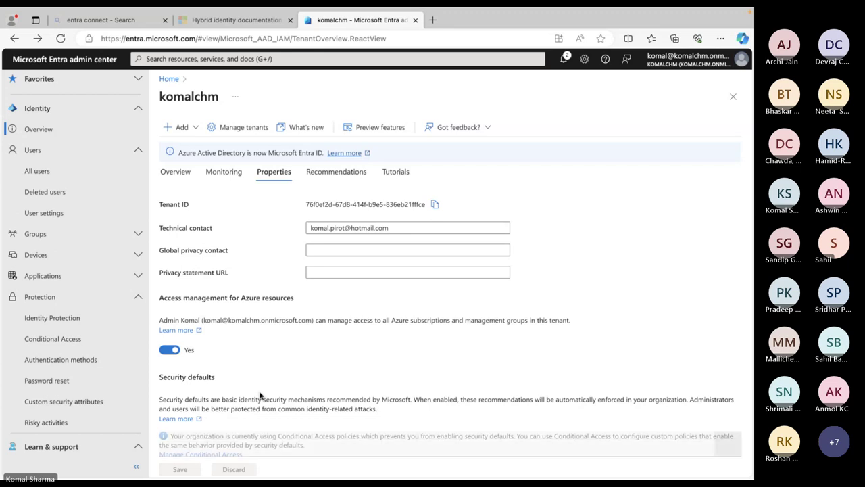
pyautogui.click(181, 424)
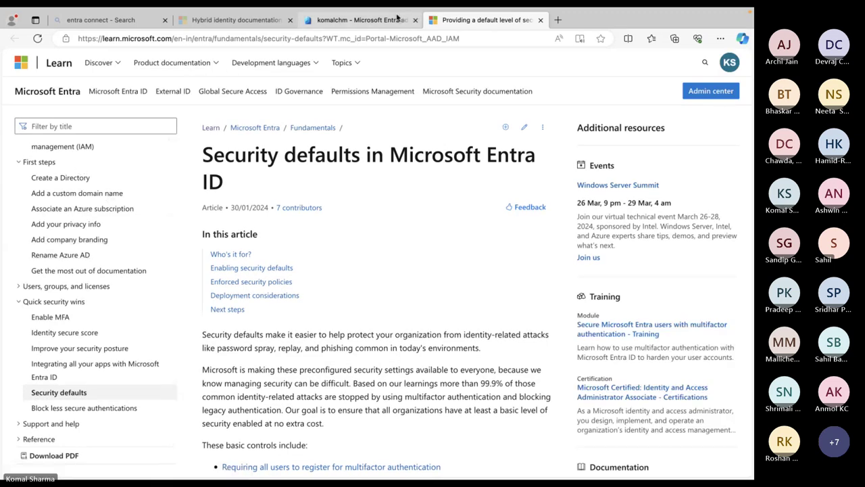
# - Back in the admin center tab, review tenant Properties, noting Conditional Access blocks security defaults
pyautogui.click(358, 19)
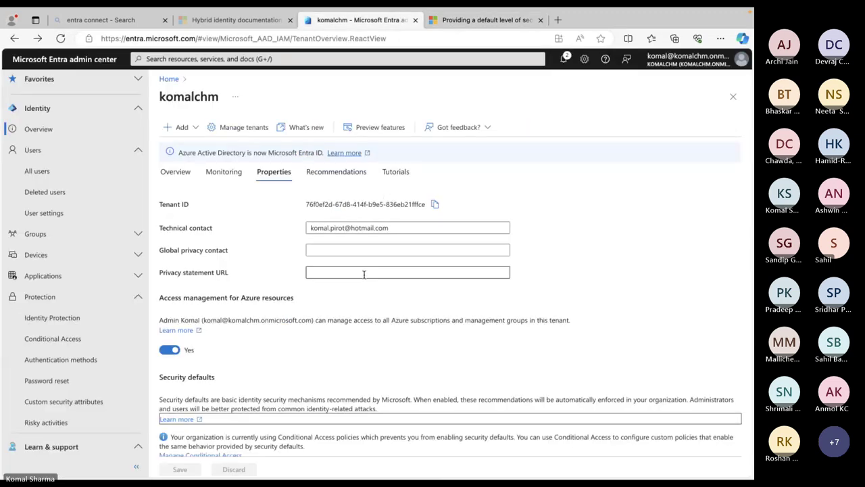
pyautogui.scroll(-1, 368, 310)
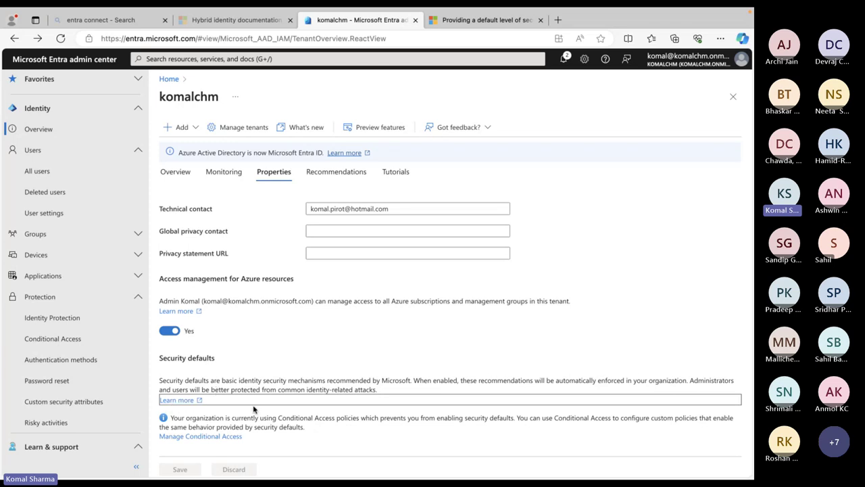
pyautogui.scroll(2, 247, 334)
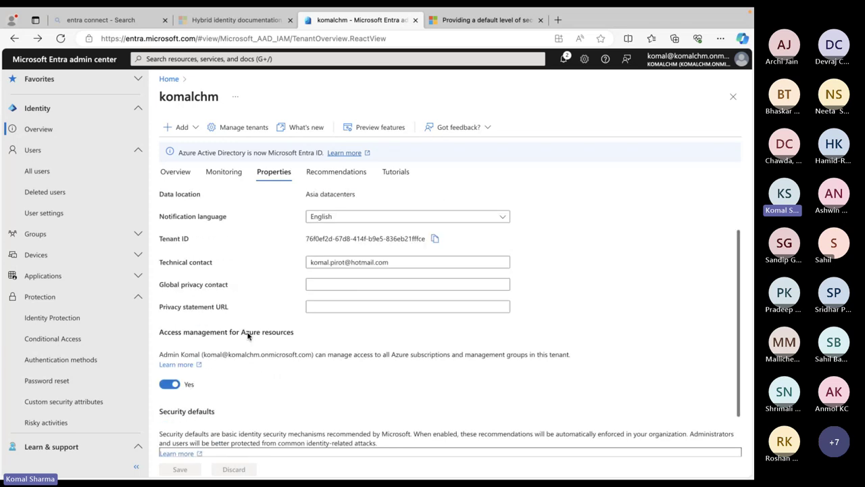
# - Select Test New User in All users and open the per-user MFA page
pyautogui.click(38, 170)
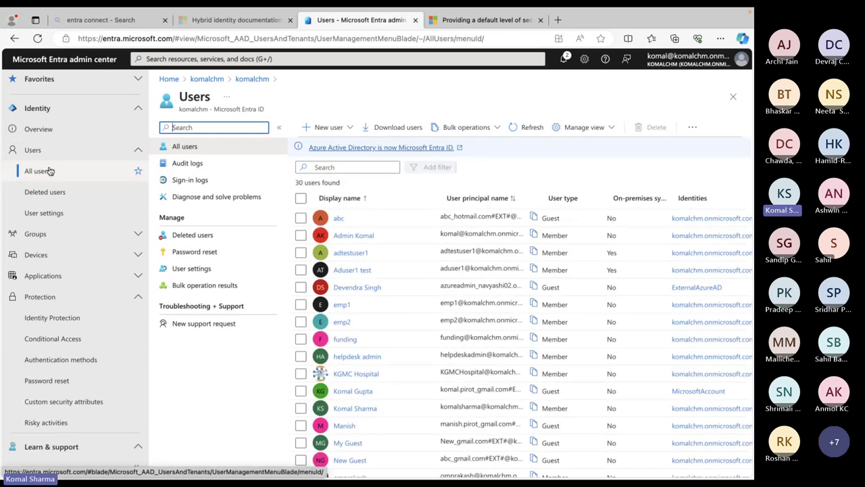
pyautogui.scroll(-4, 296, 289)
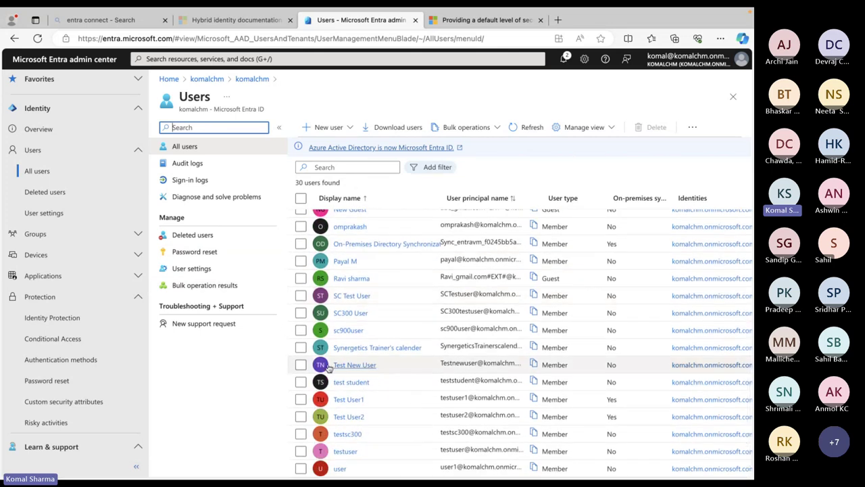
pyautogui.click(301, 365)
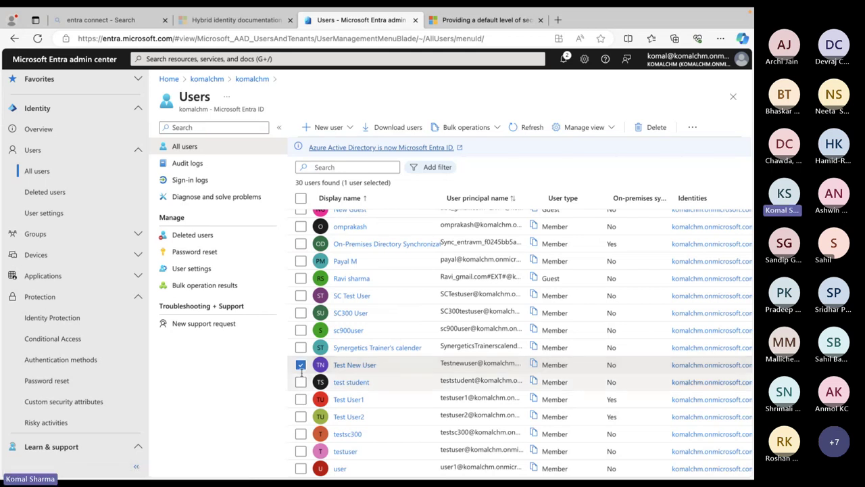
pyautogui.click(693, 130)
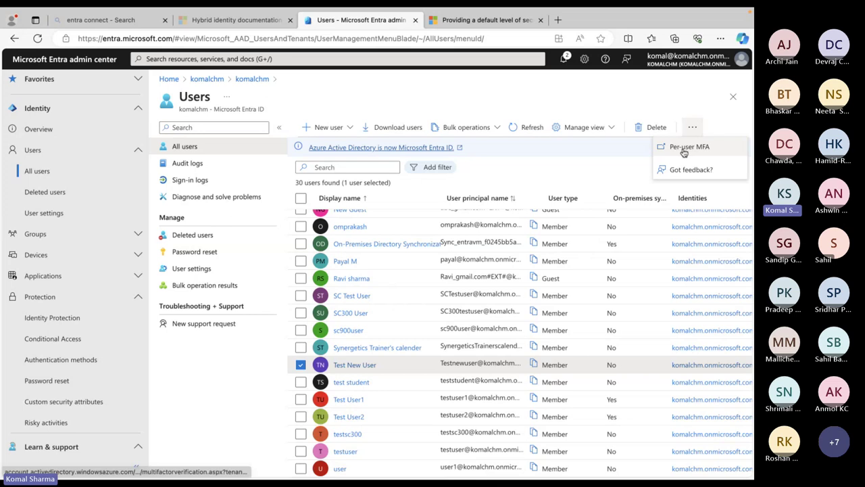
pyautogui.click(687, 149)
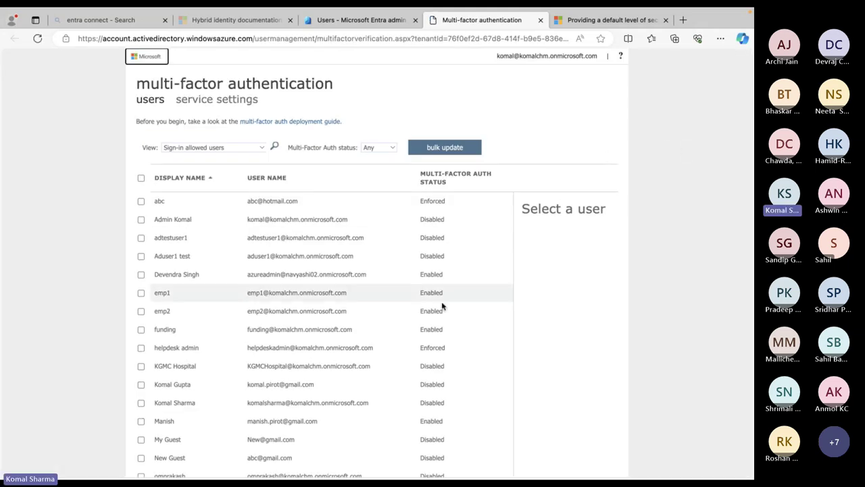
# - Enable multi-factor auth for Test New User, dismiss the success message, and show the window overview
pyautogui.scroll(-4, 230, 351)
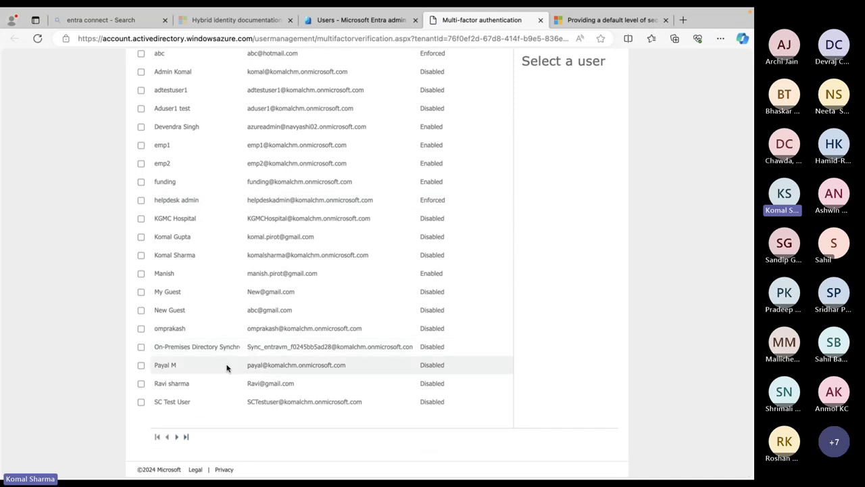
pyautogui.click(177, 438)
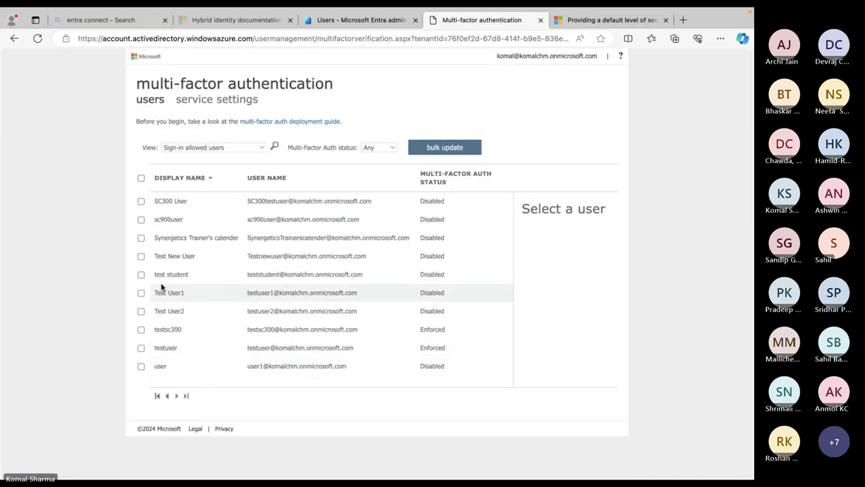
pyautogui.click(141, 256)
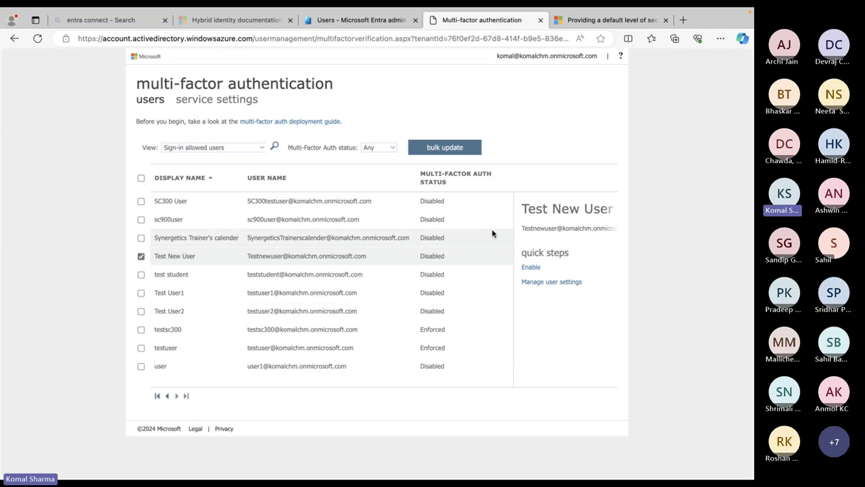
pyautogui.click(533, 268)
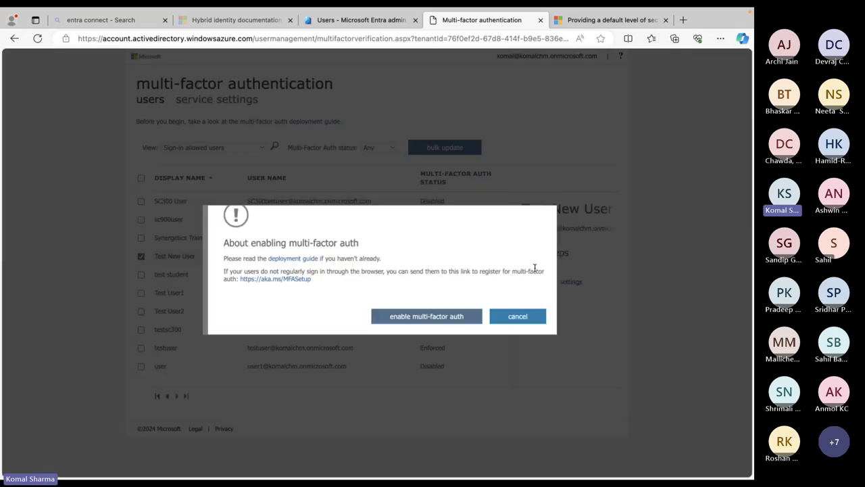
pyautogui.click(435, 314)
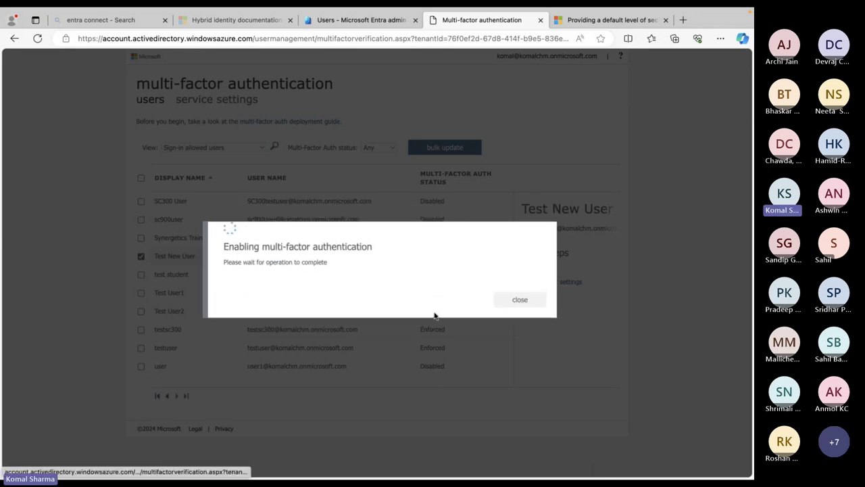
pyautogui.click(518, 301)
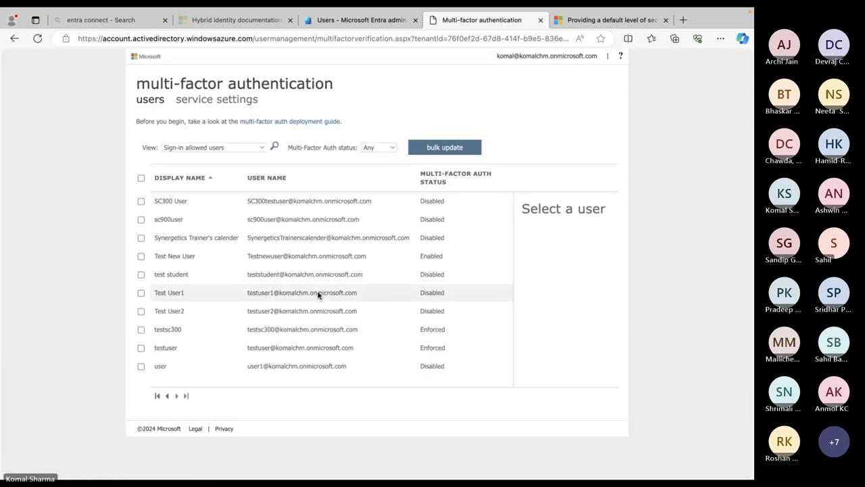
pyautogui.click(162, 257)
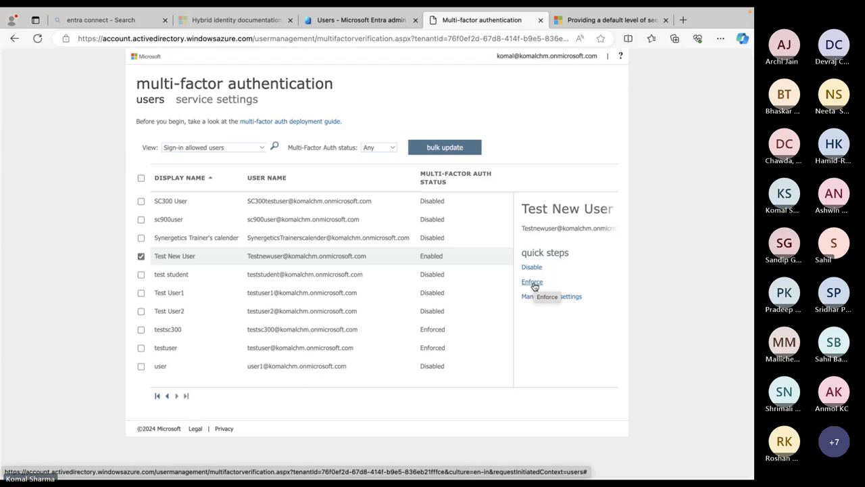
pyautogui.hotkey('ctrl', 'Up')
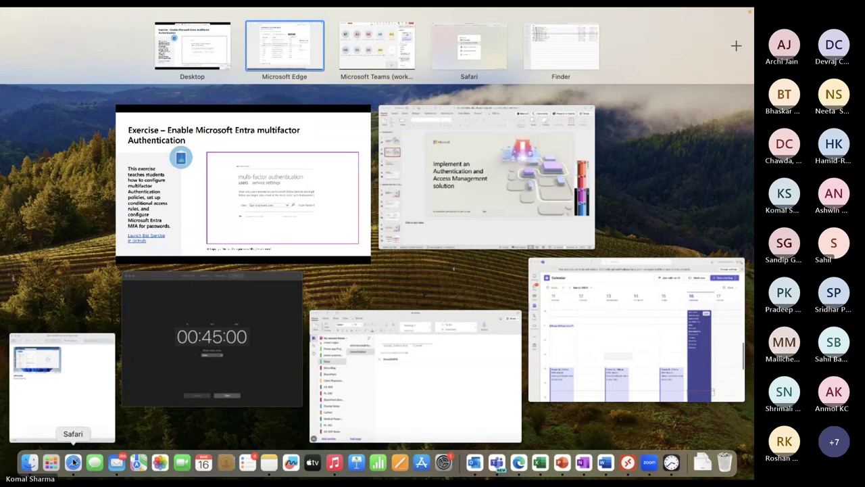
# - In Safari, sign in as Test New User with the account password, declining to save it
pyautogui.click(41, 382)
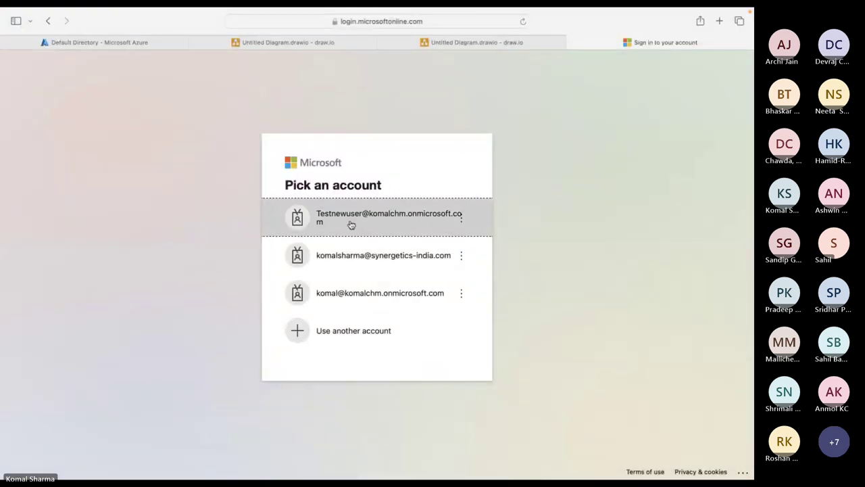
pyautogui.click(349, 221)
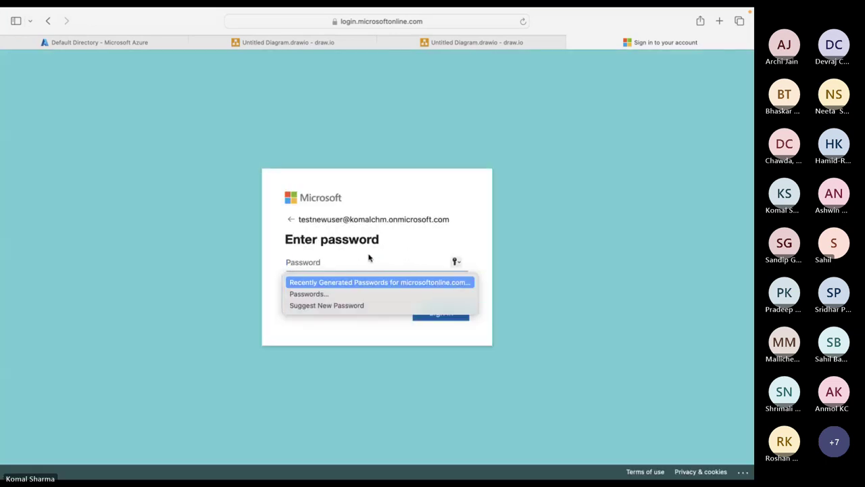
pyautogui.write('••')
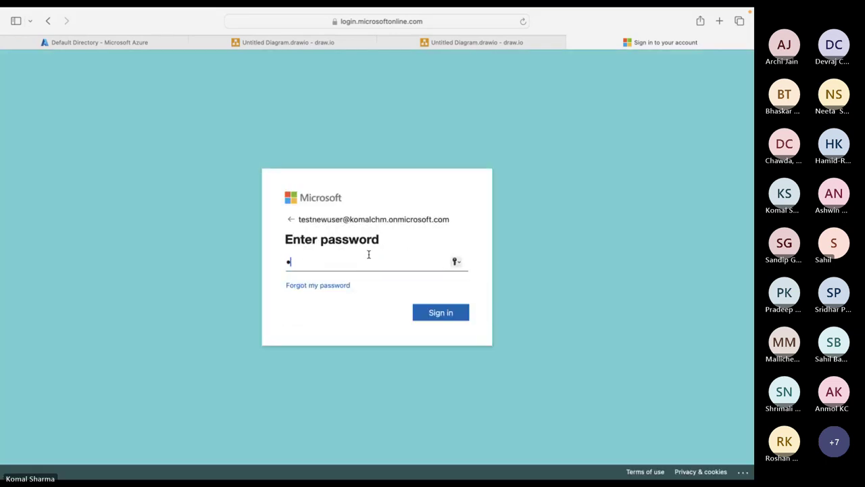
pyautogui.write('•••••••')
pyautogui.press('Return')
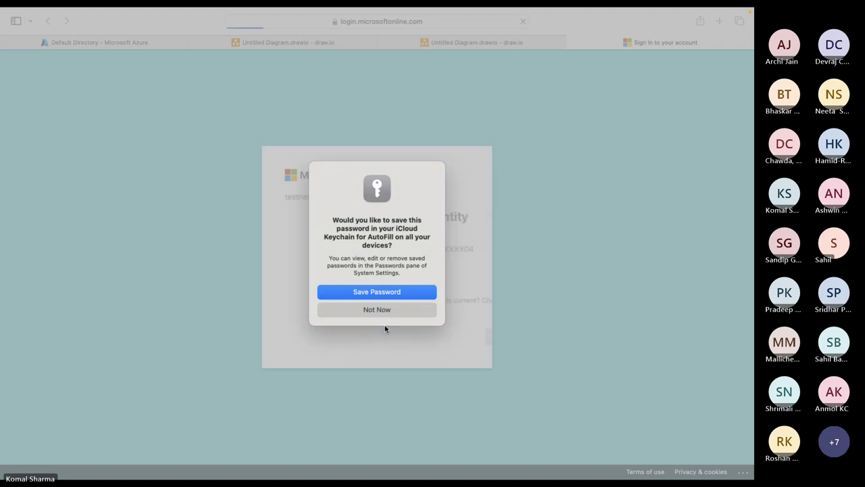
pyautogui.click(389, 313)
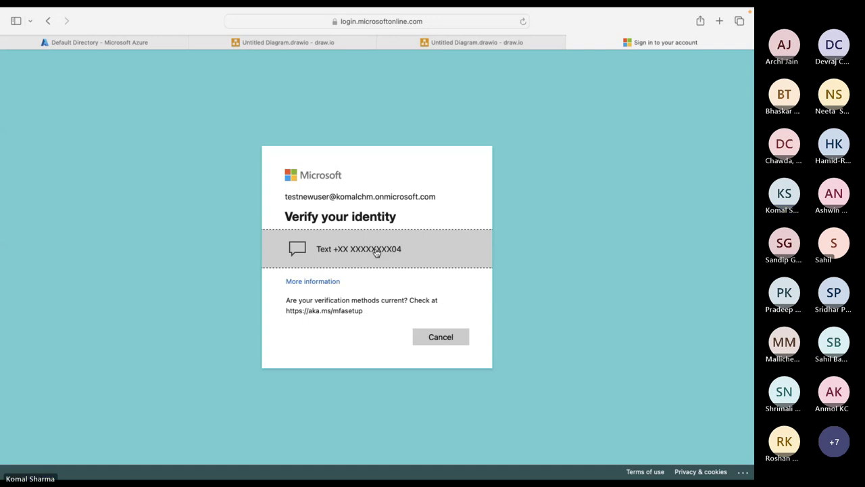
pyautogui.hotkey('ctrl', 'Up')
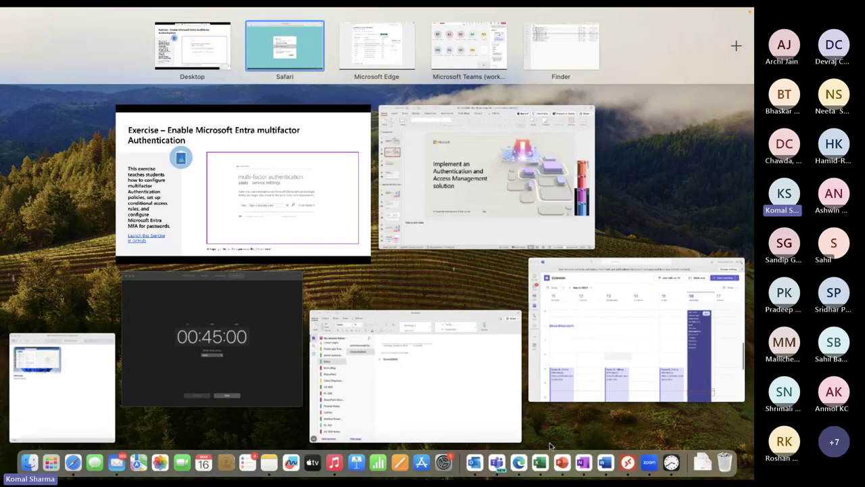
# - Back in Edge, return to the Entra users list and deselect Test New User
pyautogui.click(523, 462)
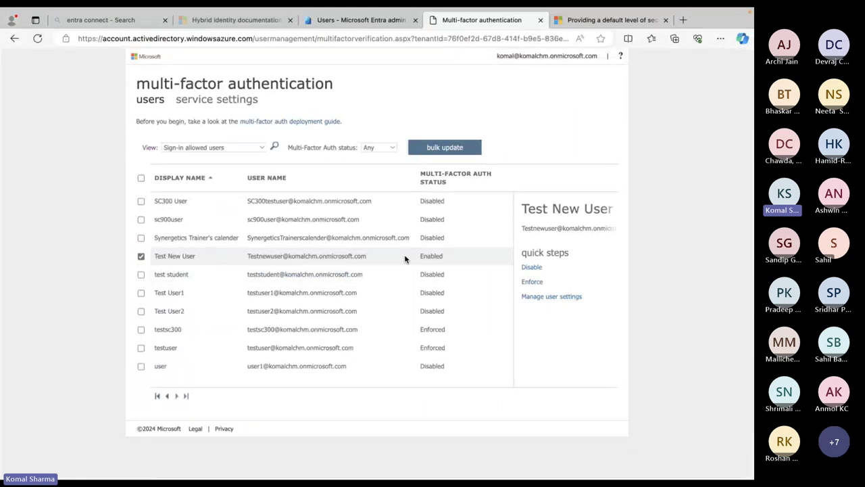
pyautogui.click(182, 20)
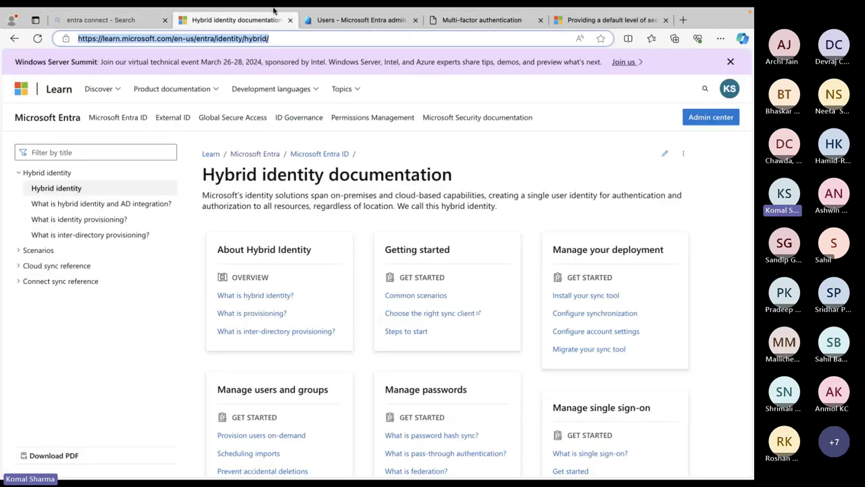
pyautogui.click(324, 20)
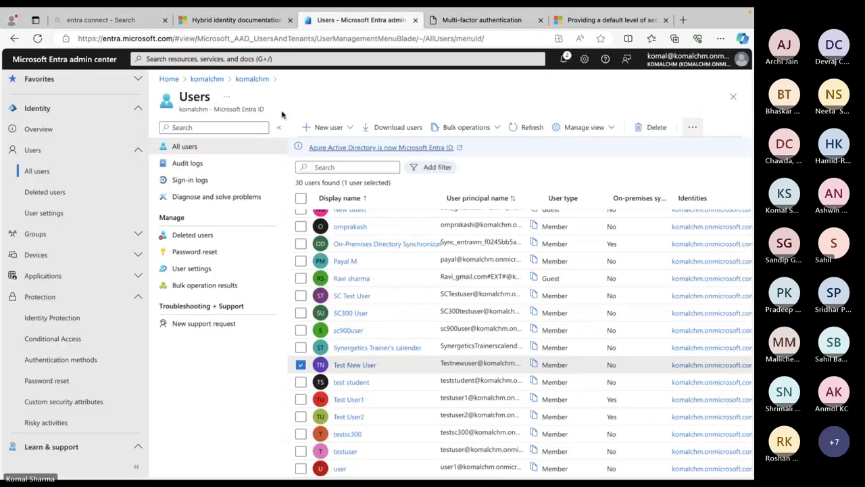
pyautogui.click(300, 365)
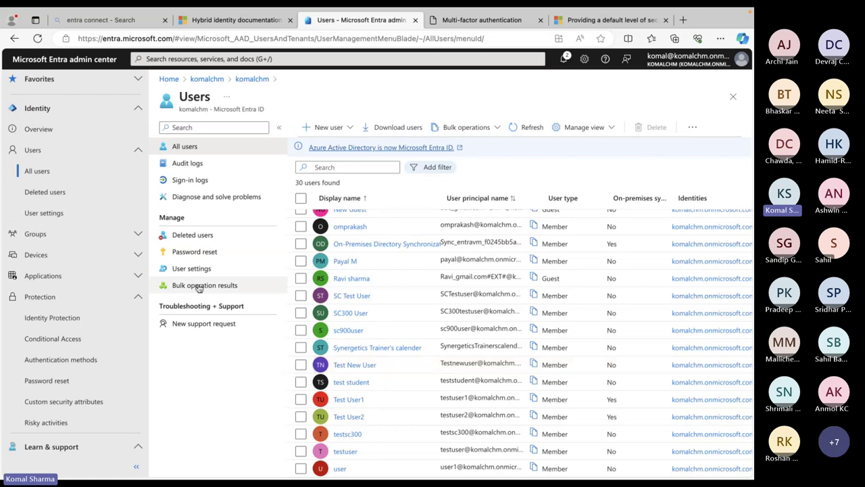
# - Go to Conditional Access Policies and start a new policy
pyautogui.click(50, 343)
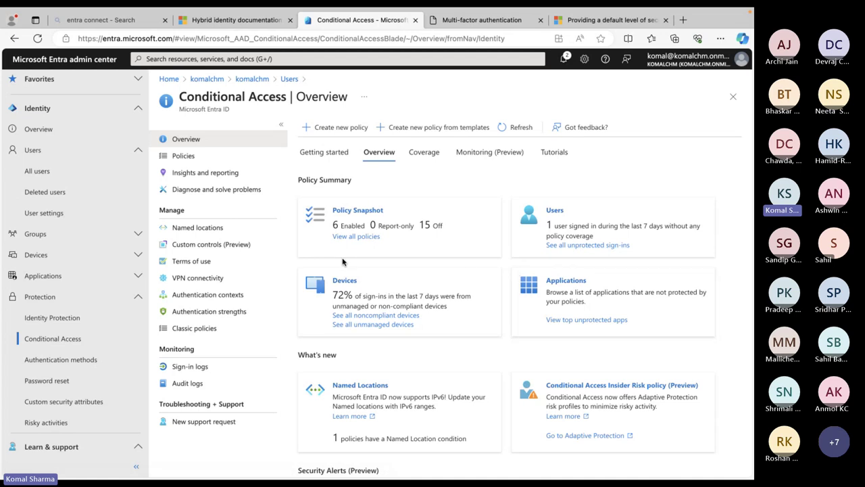
pyautogui.click(199, 161)
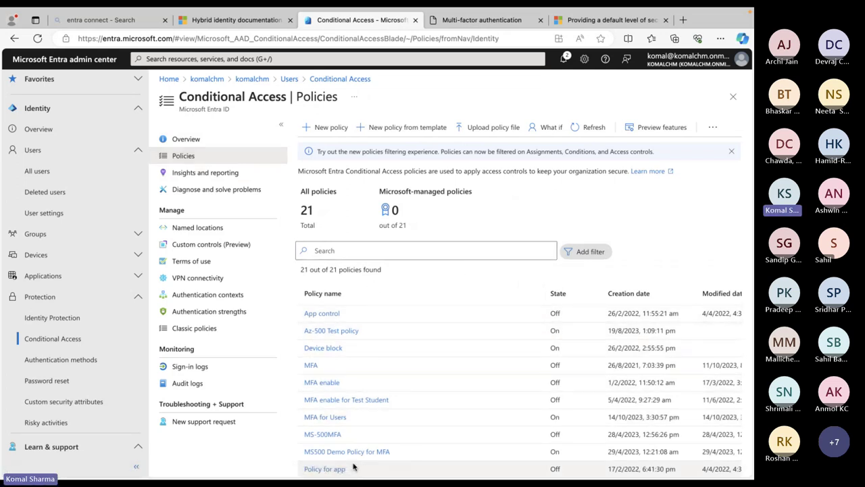
pyautogui.scroll(-3, 363, 365)
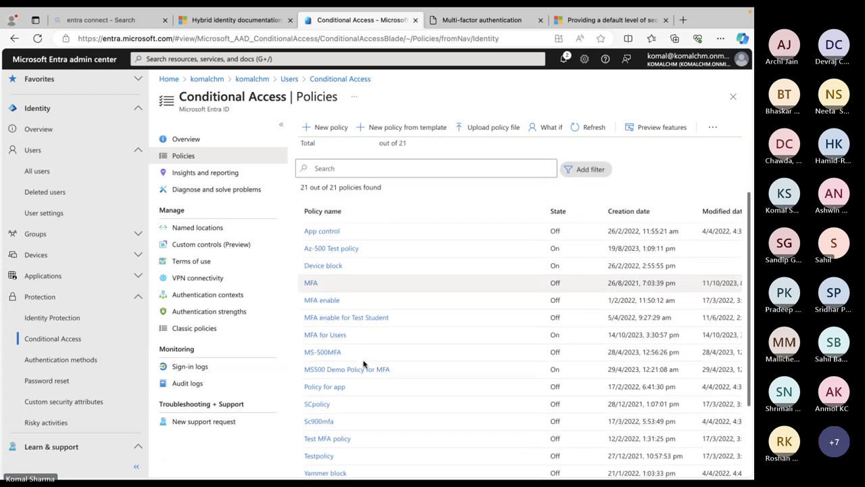
pyautogui.scroll(3, 363, 365)
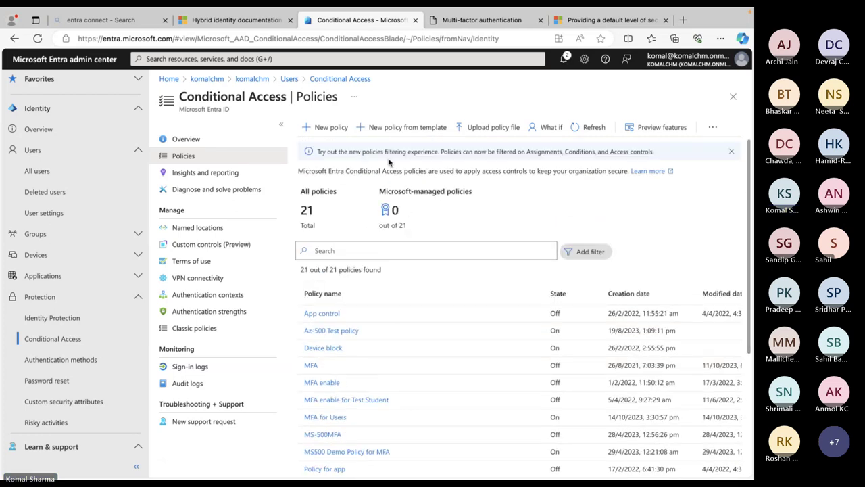
pyautogui.click(321, 128)
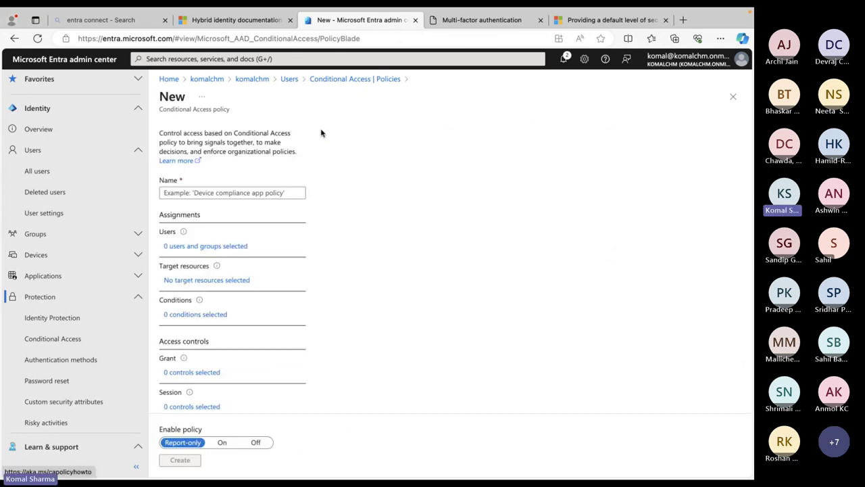
# - Name the policy 'SC-300 Policy For MFA' and open its Users assignment
pyautogui.click(240, 192)
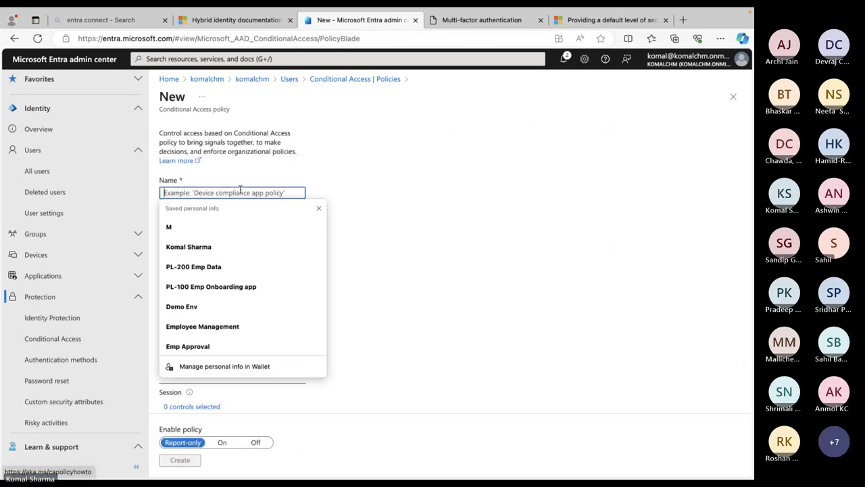
pyautogui.write('SC')
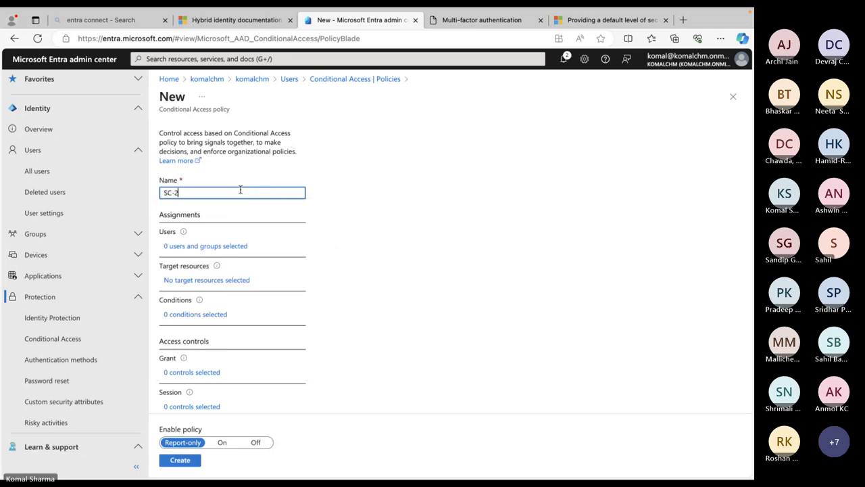
pyautogui.write('-300 Policy For MFA')
pyautogui.click(207, 246)
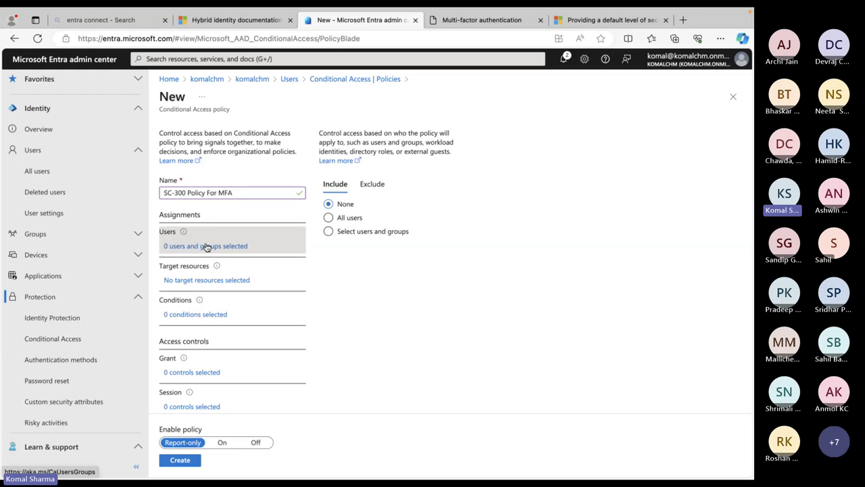
# - Switch to Select users and groups and open the Users and groups picker, trying a few entries
pyautogui.click(329, 231)
pyautogui.click(339, 285)
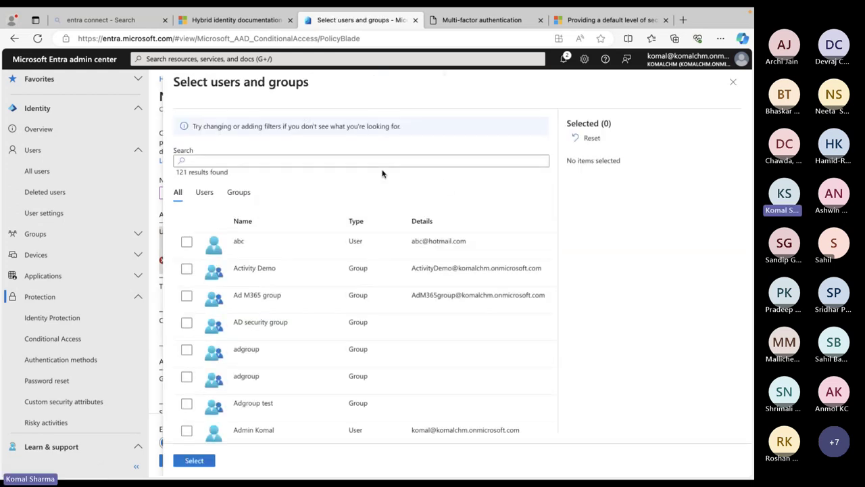
pyautogui.click(187, 243)
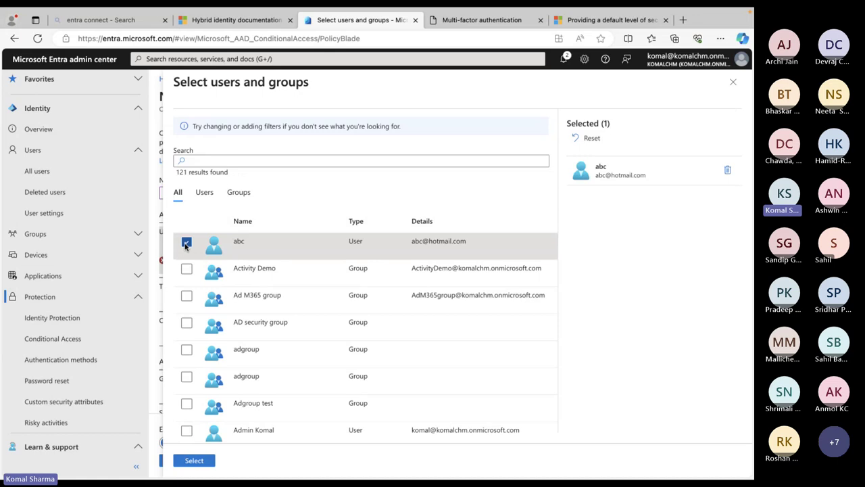
pyautogui.click(186, 243)
pyautogui.scroll(-1, 198, 322)
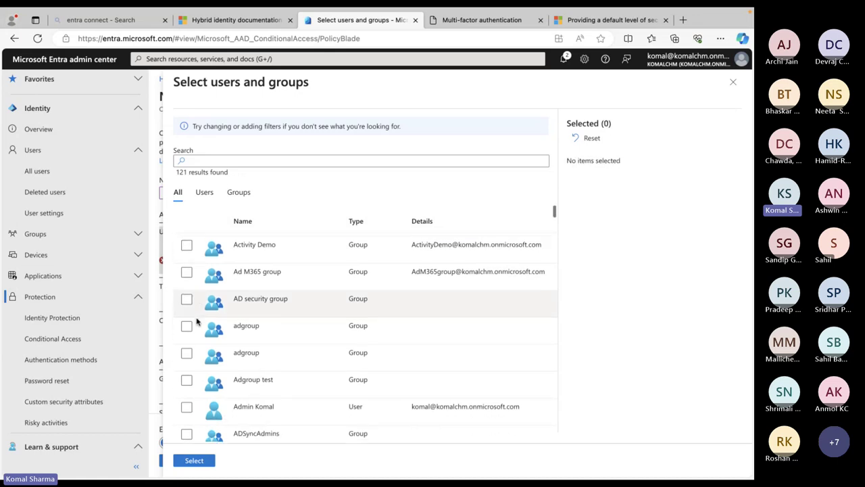
pyautogui.scroll(-5, 197, 322)
pyautogui.click(197, 323)
# - Add emp2, remove ADSyncBrowse, and confirm emp2 as the policy's only user
pyautogui.scroll(-3, 198, 322)
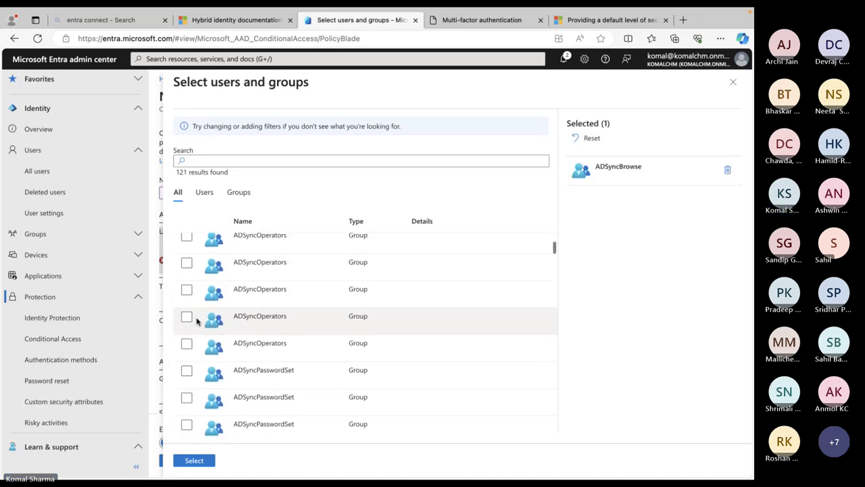
pyautogui.scroll(-5, 197, 322)
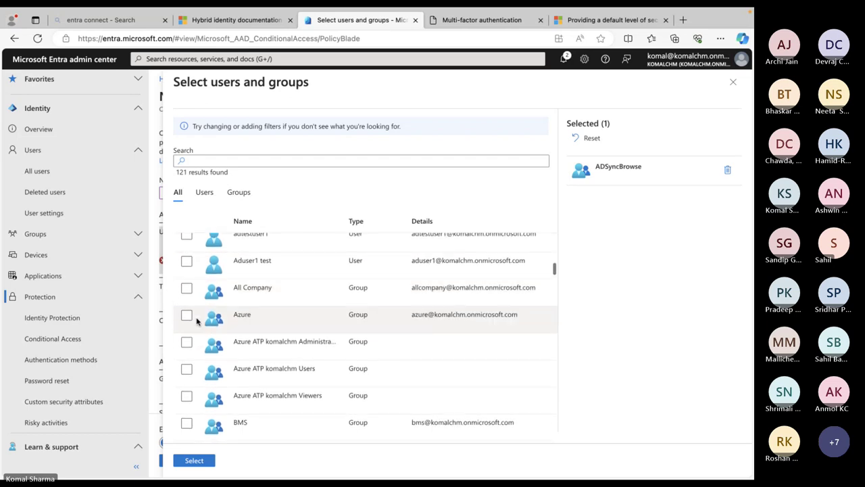
pyautogui.scroll(-10, 198, 322)
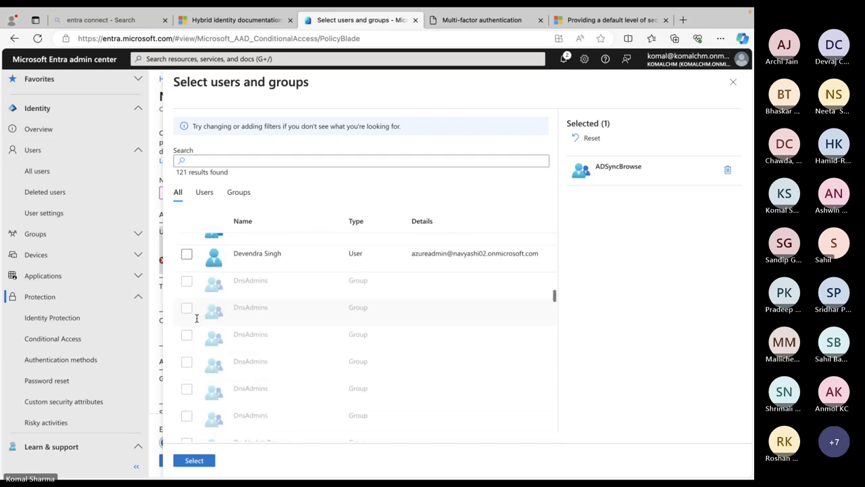
pyautogui.scroll(-5, 197, 317)
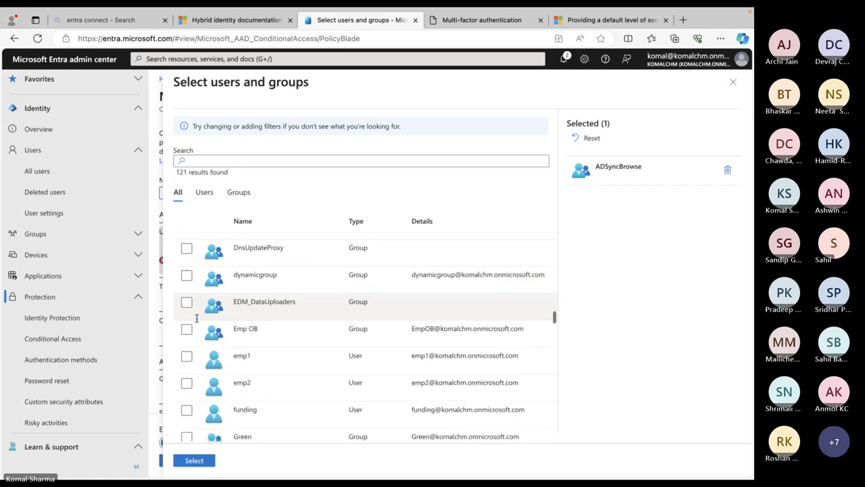
pyautogui.scroll(-3, 197, 318)
pyautogui.click(186, 283)
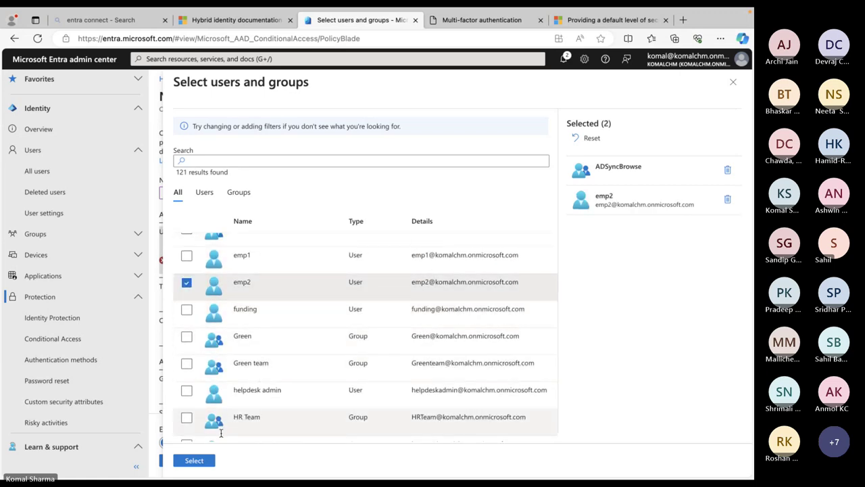
pyautogui.click(727, 170)
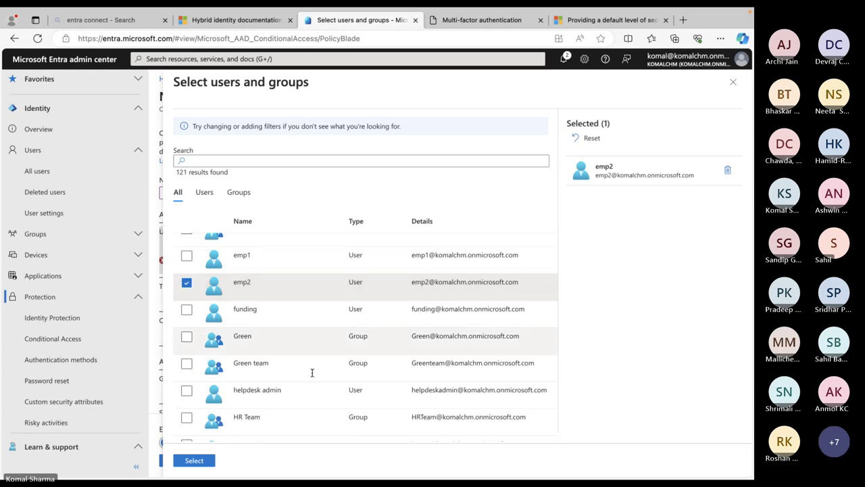
pyautogui.click(193, 460)
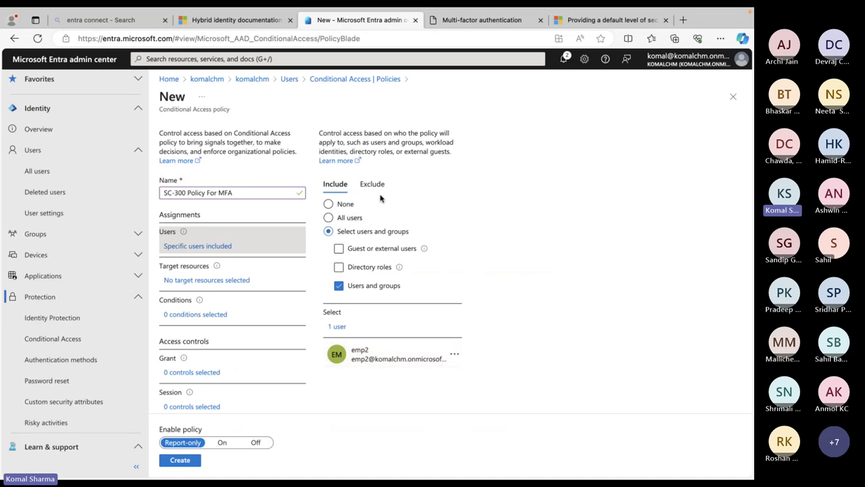
pyautogui.scroll(-1, 256, 330)
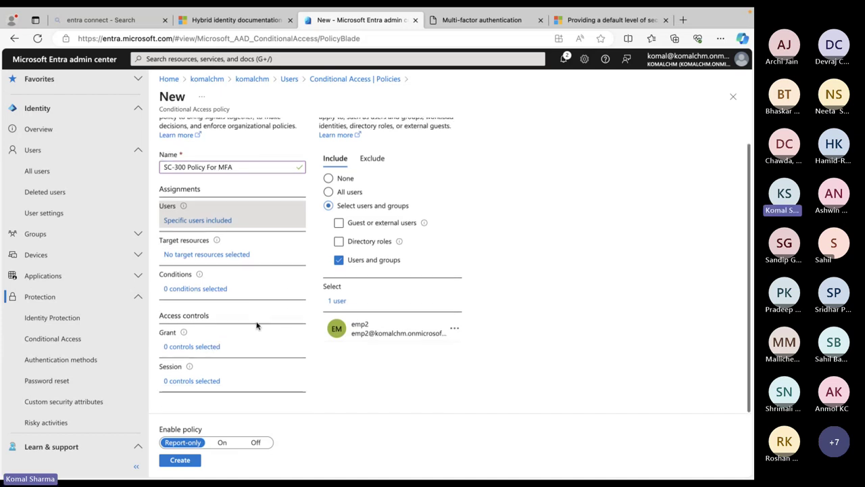
# - Grant access with Require multifactor authentication, set Enable policy to On, and create the policy
pyautogui.click(201, 348)
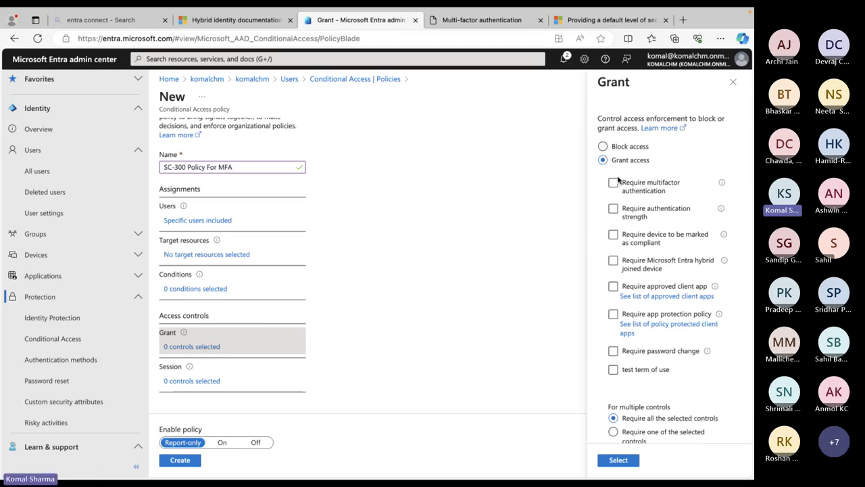
pyautogui.click(614, 184)
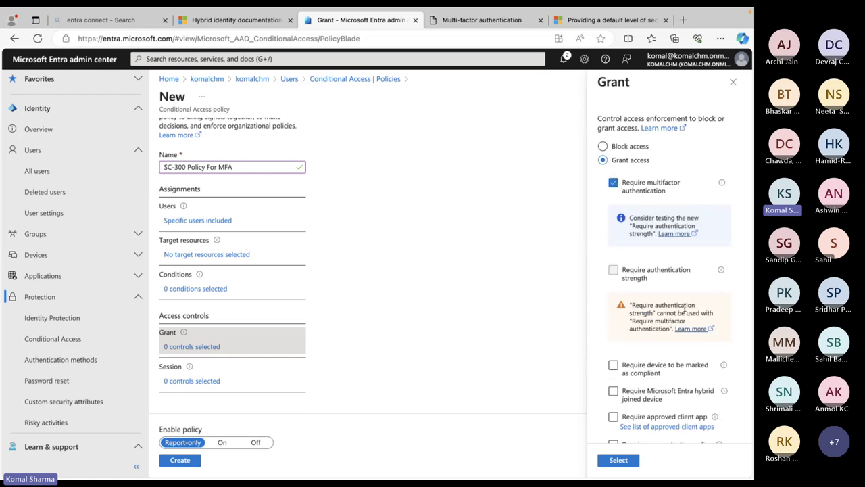
pyautogui.click(618, 461)
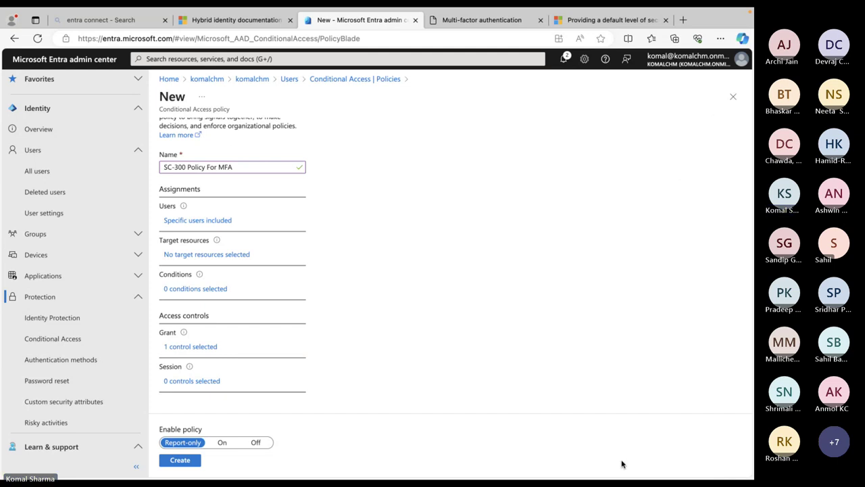
pyautogui.click(222, 444)
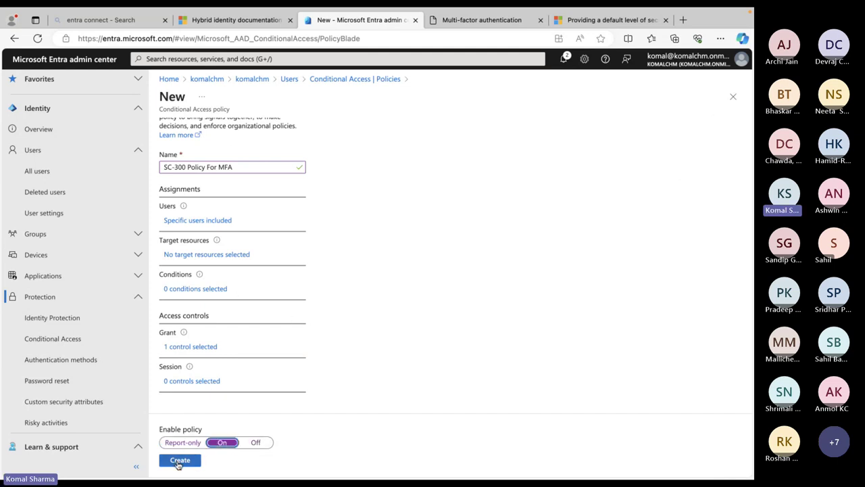
pyautogui.click(179, 461)
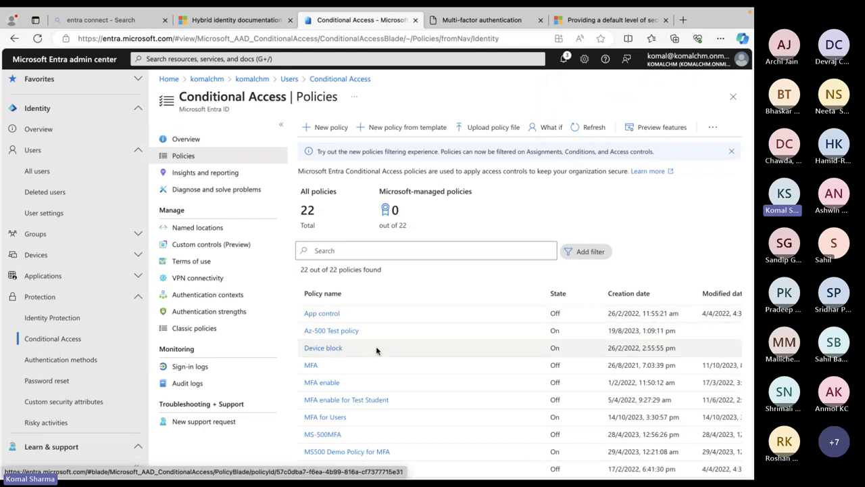
# - Reopen SC-300 Policy For MFA from the list and show its Target resources cloud-app options
pyautogui.scroll(-2, 386, 354)
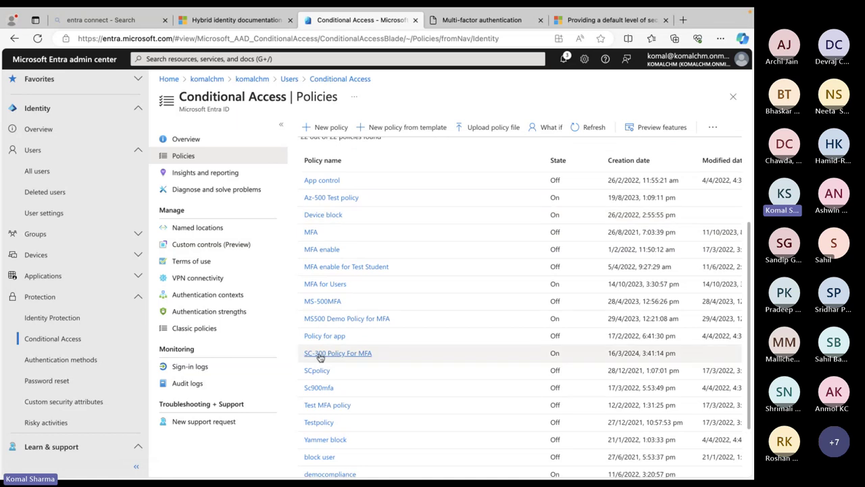
pyautogui.click(319, 356)
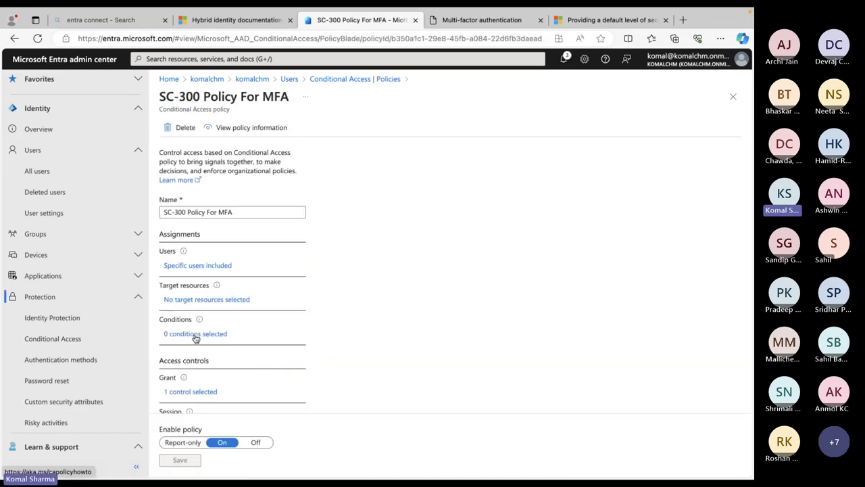
pyautogui.click(196, 335)
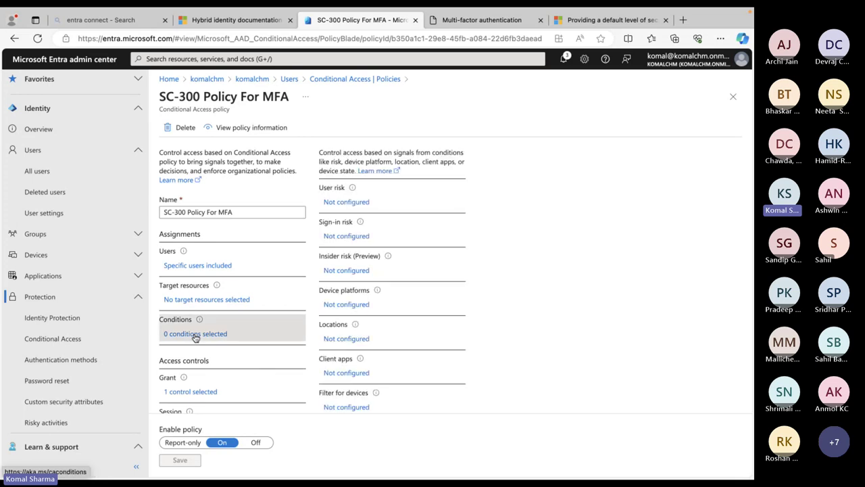
pyautogui.scroll(-1, 445, 322)
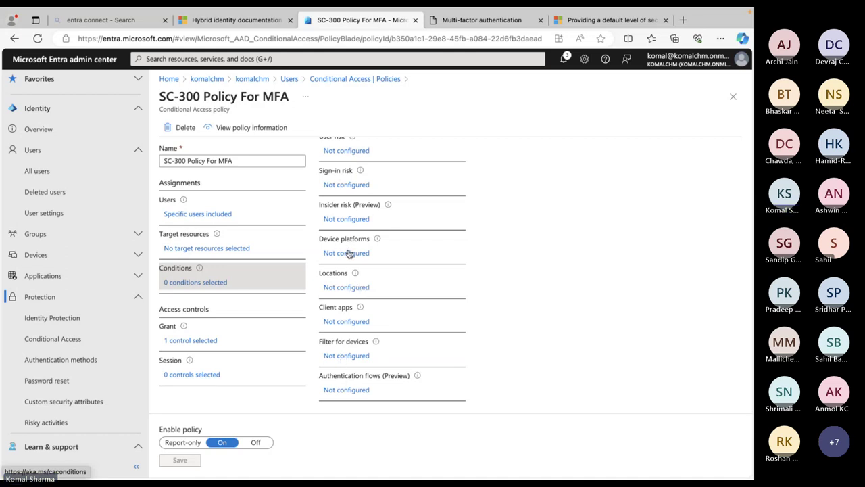
pyautogui.moveTo(202, 264)
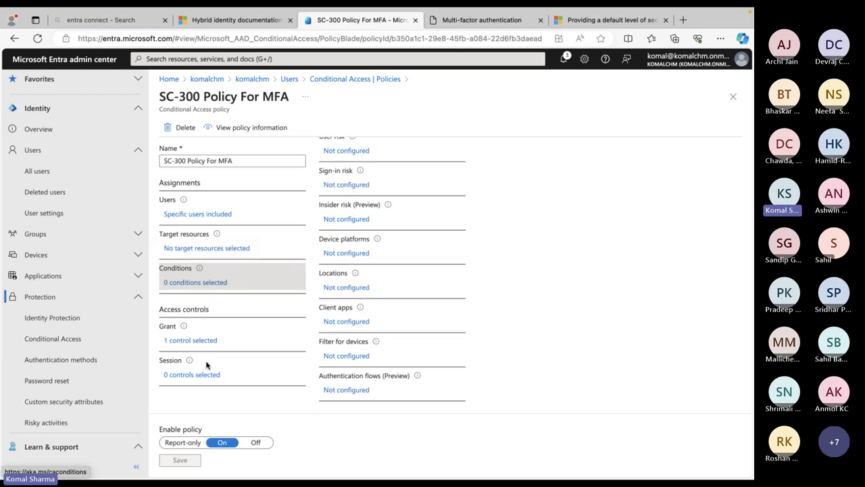
pyautogui.click(197, 249)
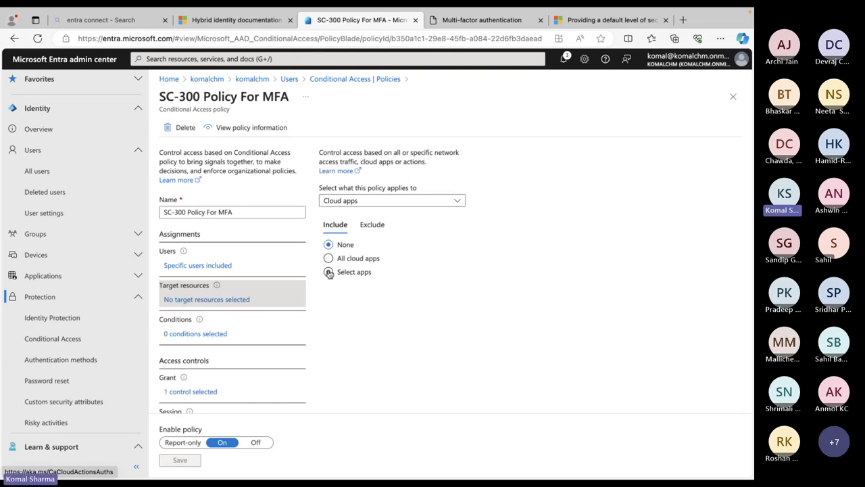
# - Target the Office 365 cloud app through Select apps and save the policy
pyautogui.click(329, 272)
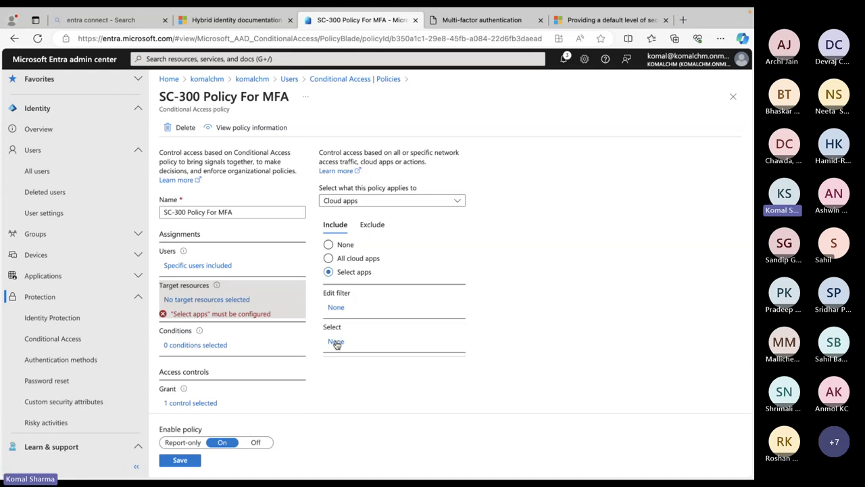
pyautogui.click(337, 342)
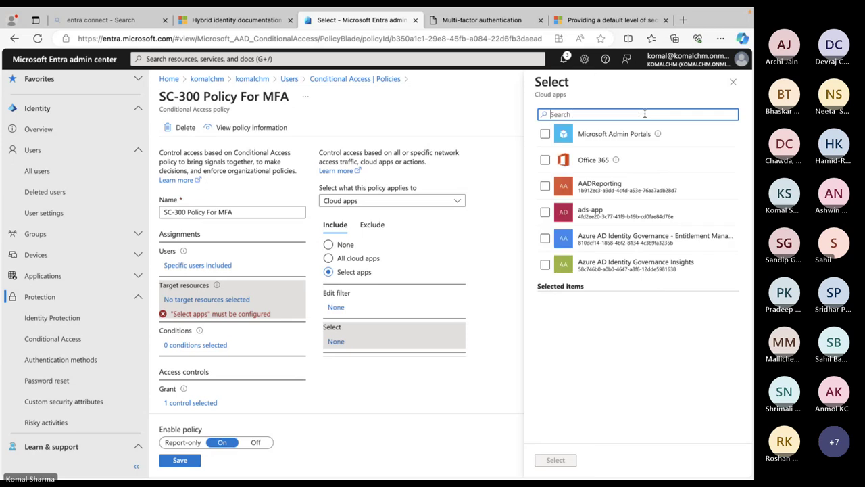
pyautogui.click(545, 160)
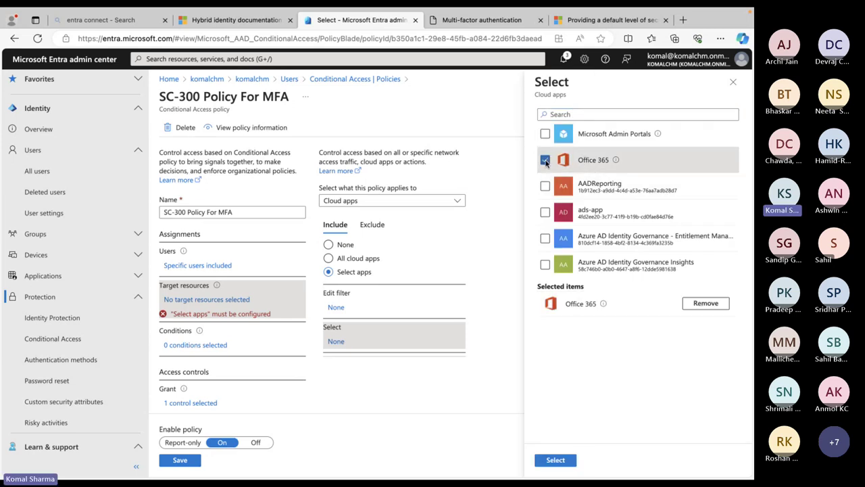
pyautogui.click(554, 460)
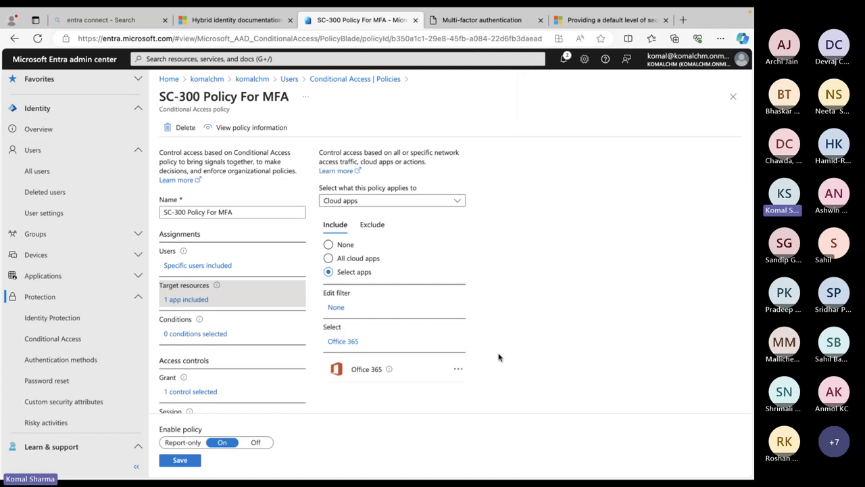
pyautogui.scroll(-1, 498, 357)
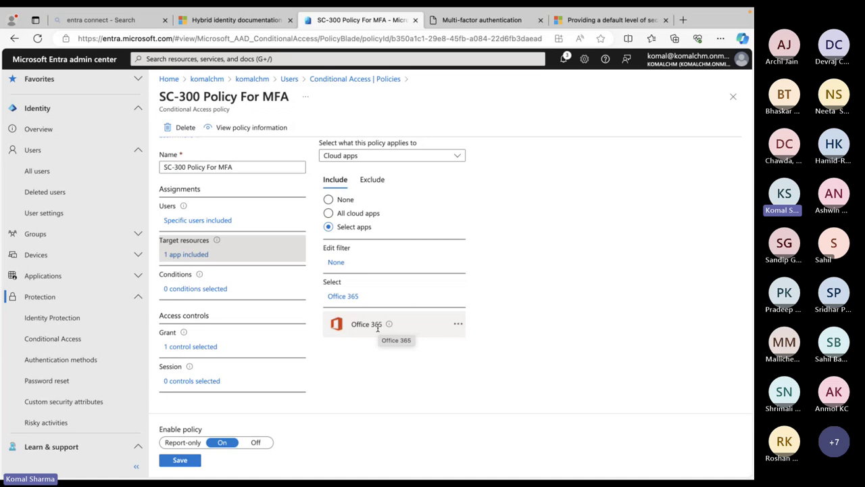
pyautogui.click(181, 461)
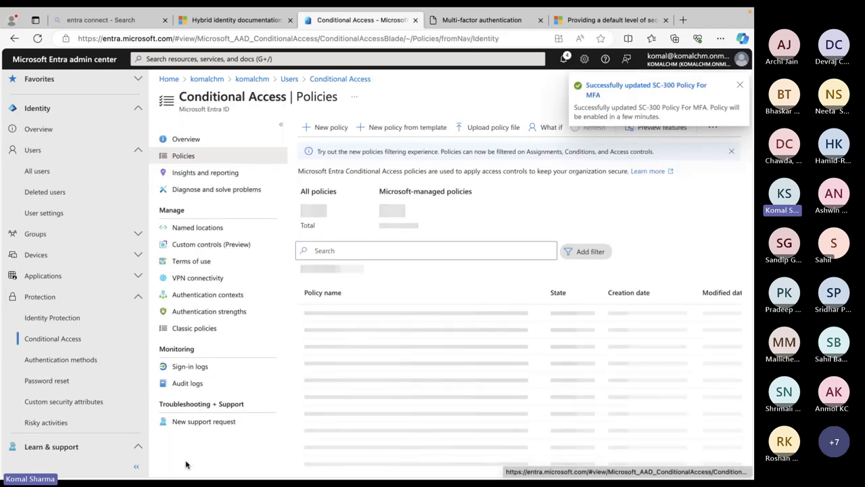
pyautogui.scroll(-1, 397, 387)
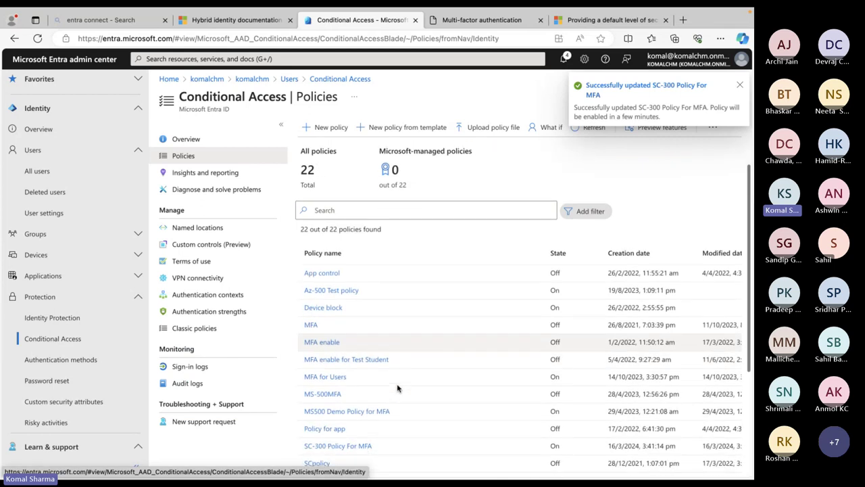
pyautogui.scroll(-1, 398, 388)
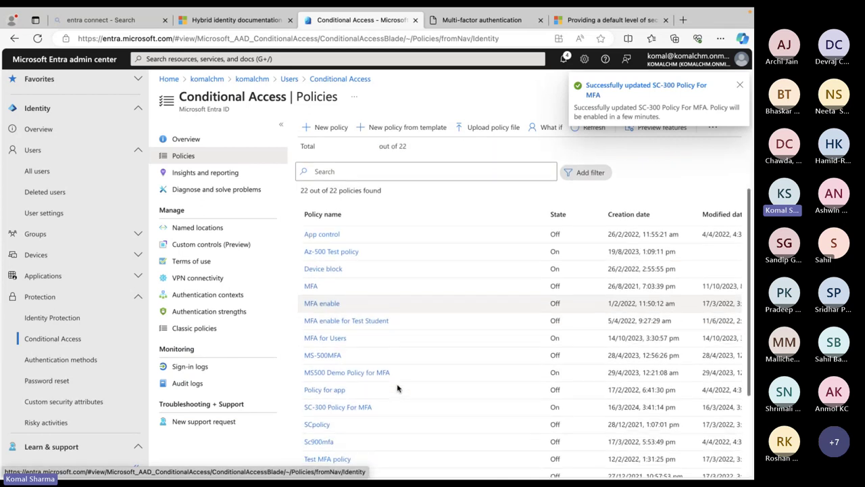
# - Reopen SC-300 Policy For MFA and review its assigned users and conditions
pyautogui.click(331, 400)
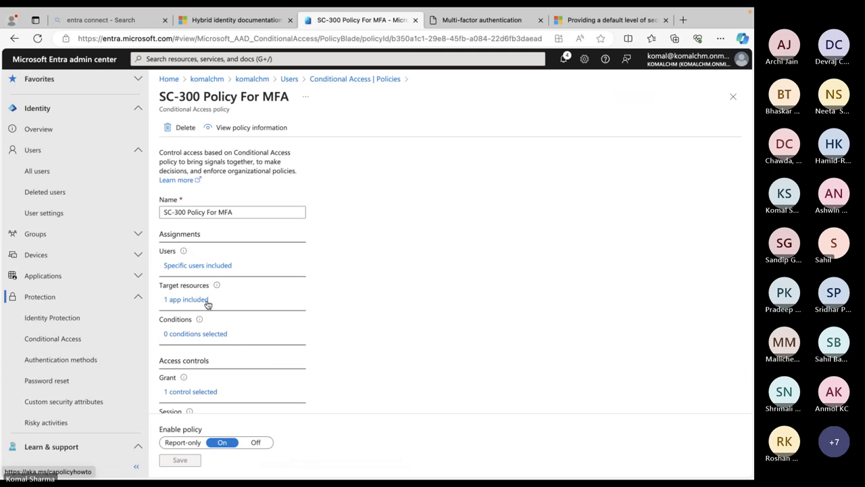
pyautogui.click(194, 266)
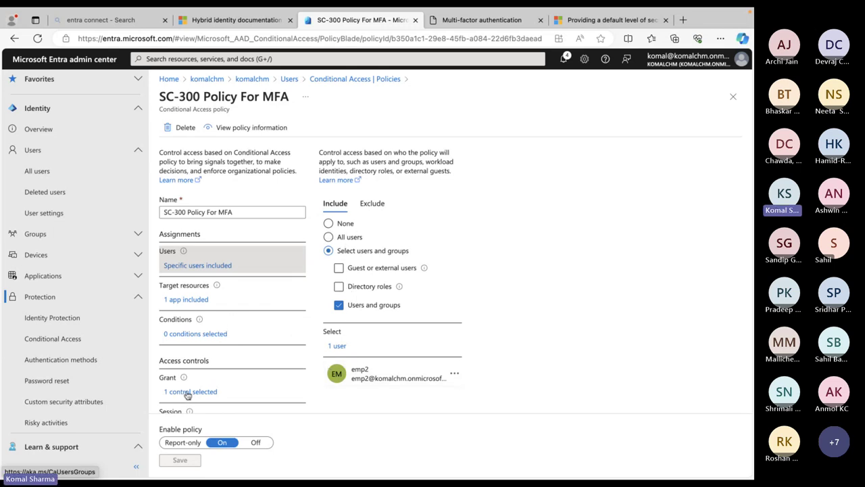
pyautogui.click(195, 335)
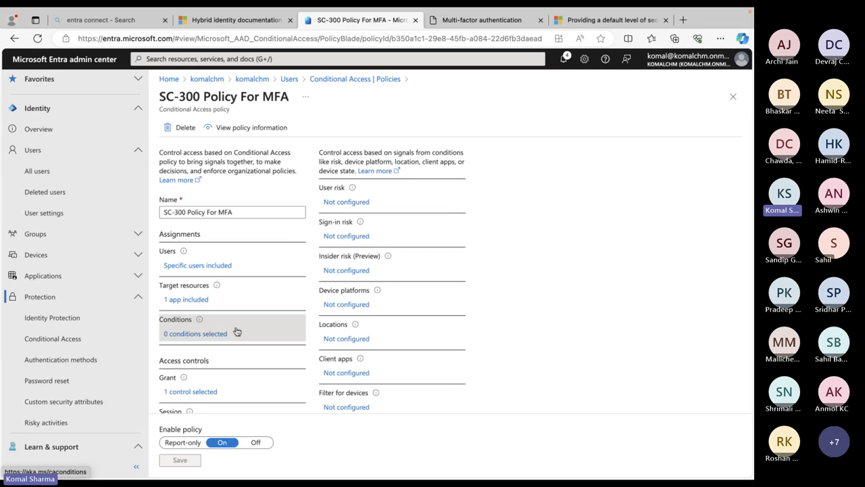
pyautogui.scroll(-1, 421, 305)
# - Set the Device platforms condition to Yes with selected platforms, then discard it unsaved
pyautogui.click(349, 283)
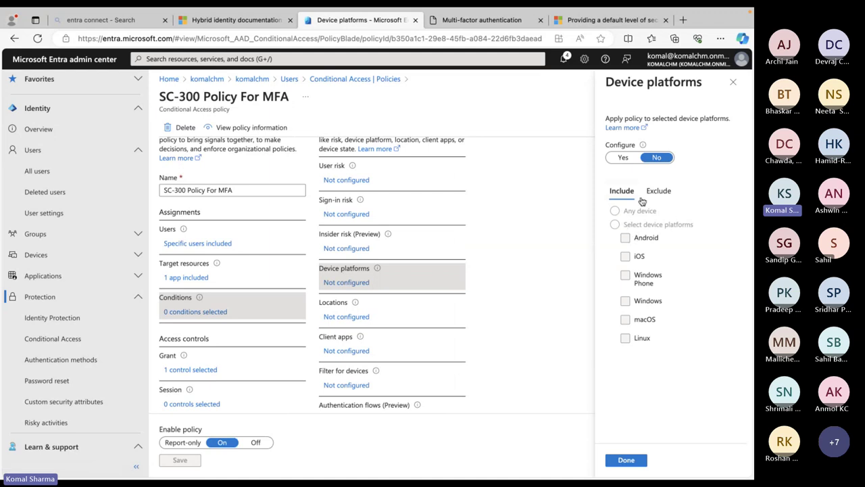
pyautogui.click(623, 158)
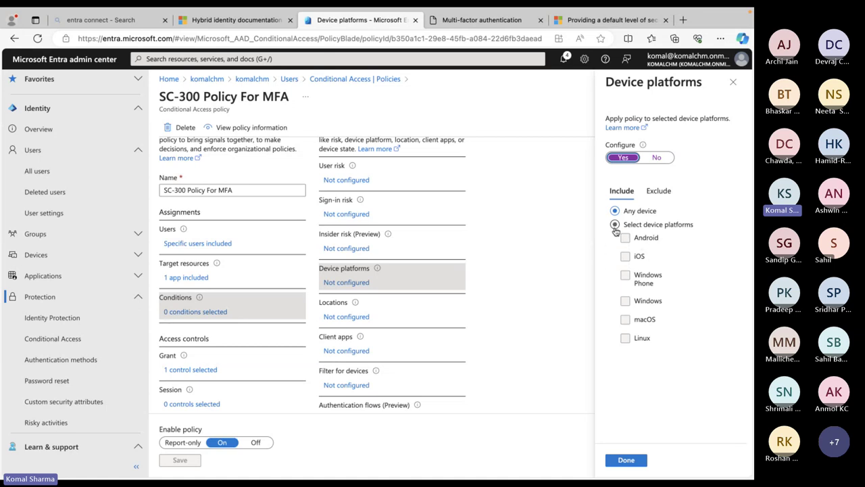
pyautogui.click(615, 226)
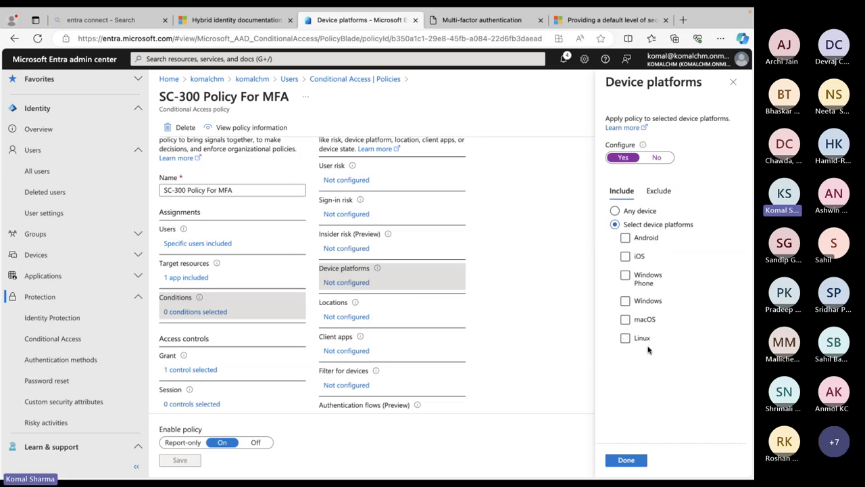
pyautogui.click(734, 83)
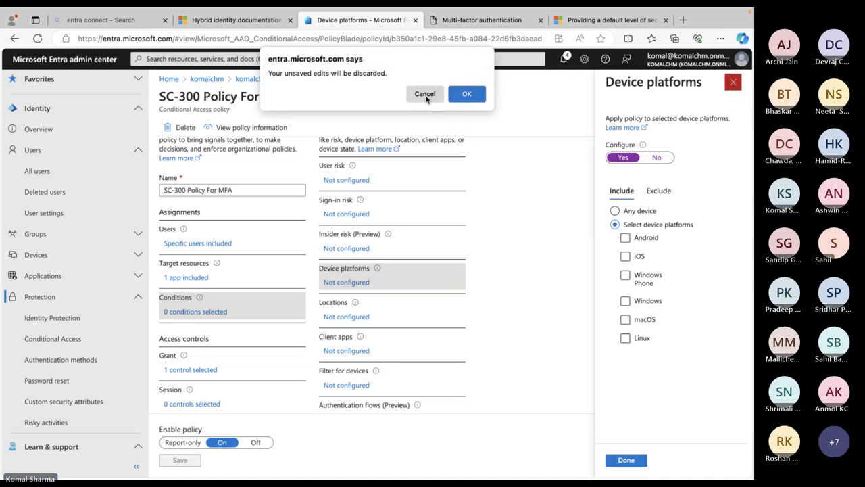
pyautogui.click(425, 96)
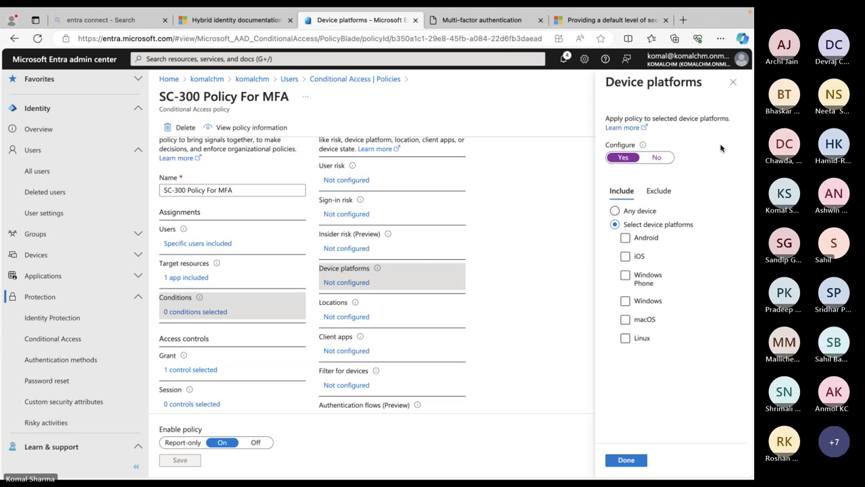
pyautogui.click(732, 84)
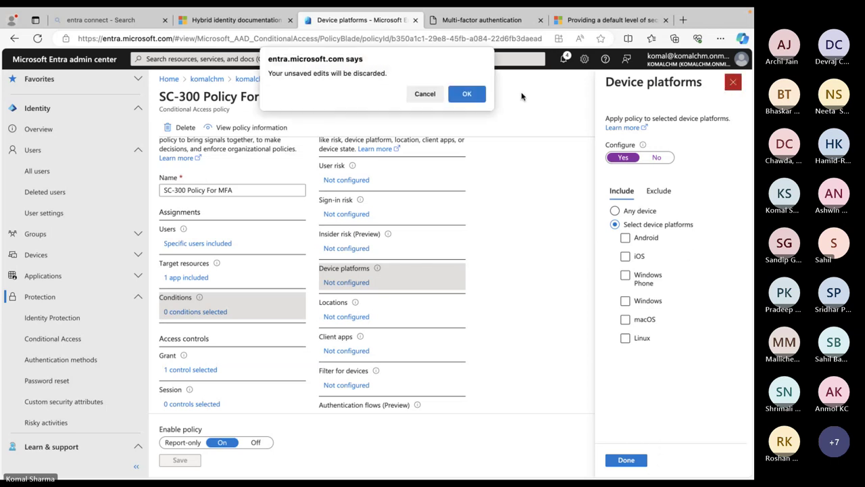
pyautogui.click(462, 96)
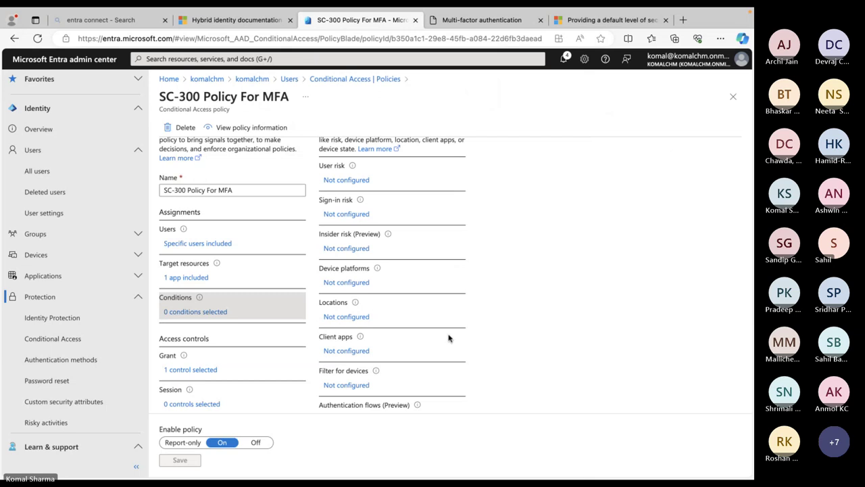
pyautogui.scroll(-1, 448, 338)
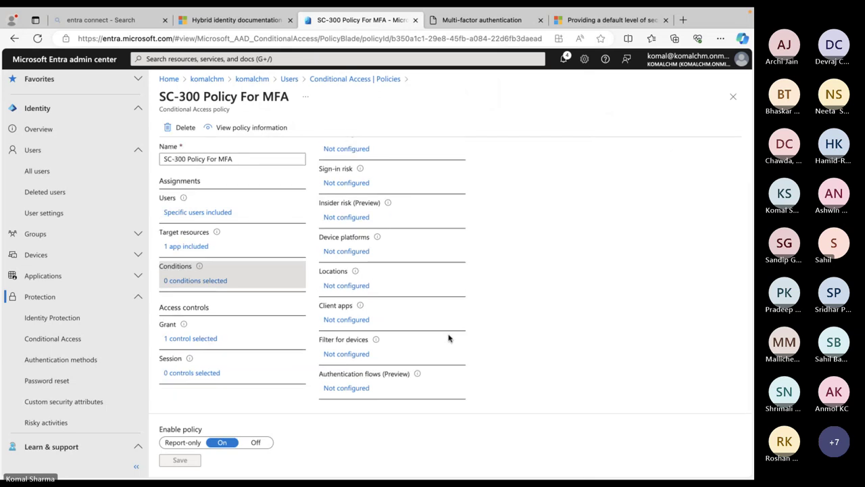
# - Set Locations to selected locations, then discard all policy edits and return to the policies list
pyautogui.click(355, 286)
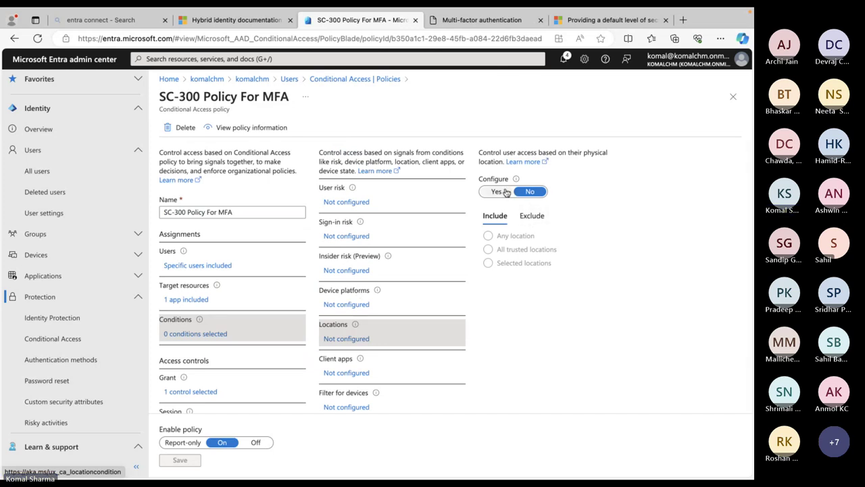
pyautogui.click(496, 192)
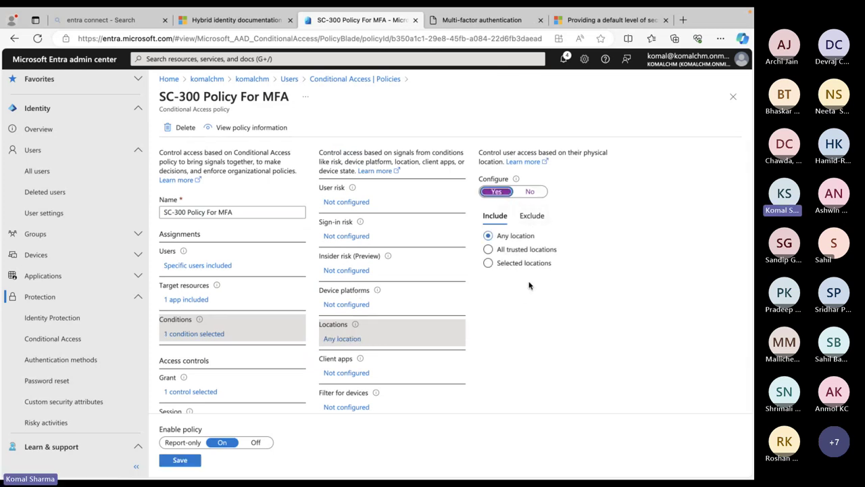
pyautogui.click(489, 263)
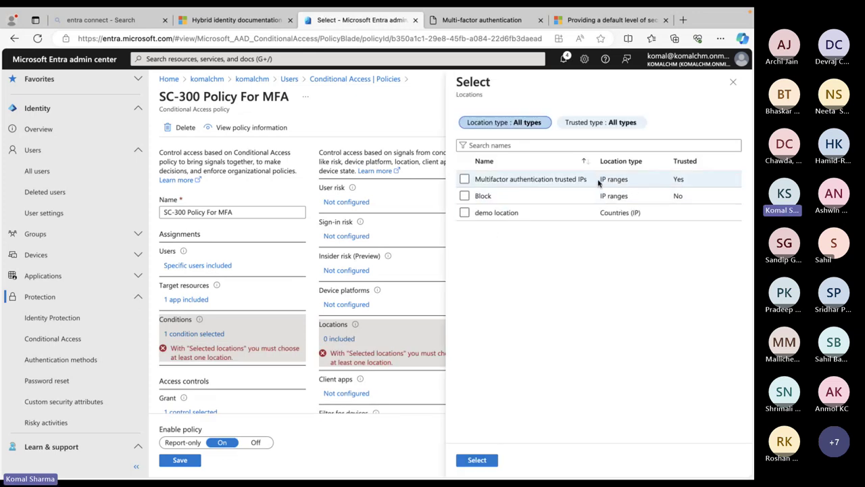
pyautogui.click(733, 82)
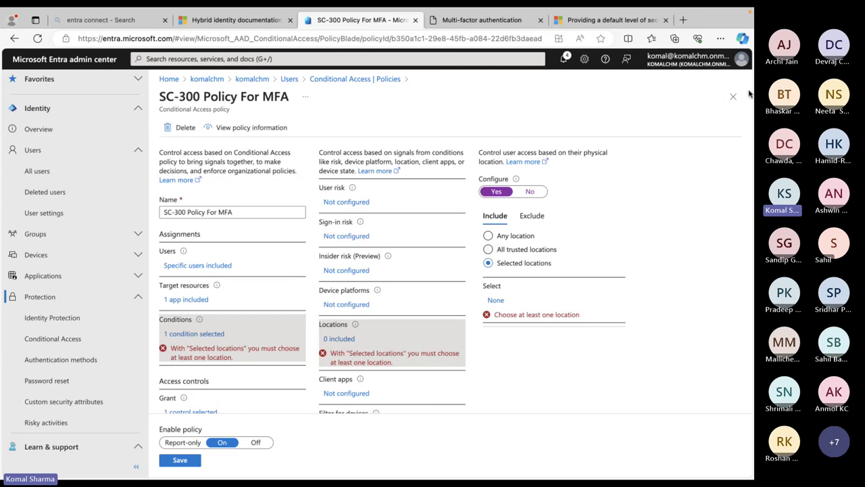
pyautogui.click(734, 98)
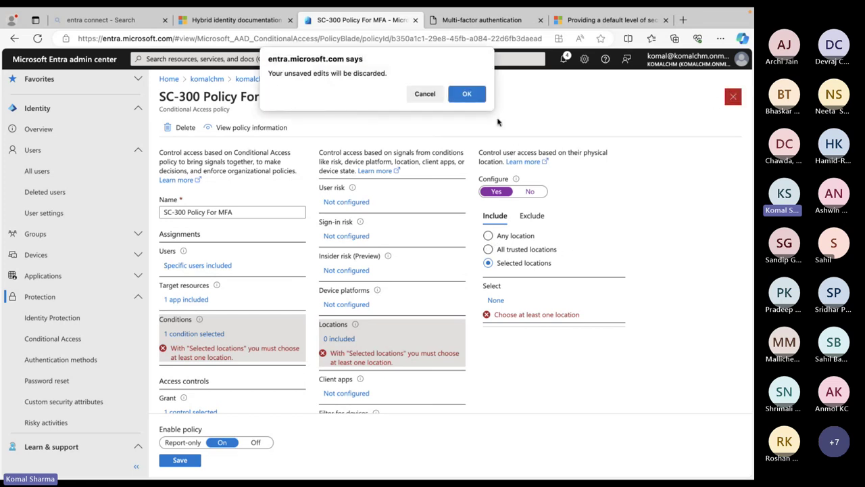
pyautogui.click(466, 95)
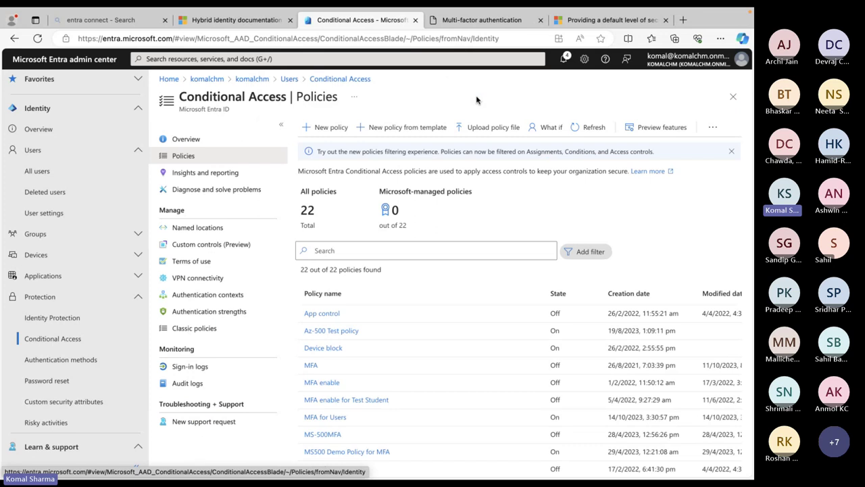
# - Move from the PowerPoint MFA exercise slide show to the Teams meeting window
pyautogui.hotkey('ctrl', 'Up')
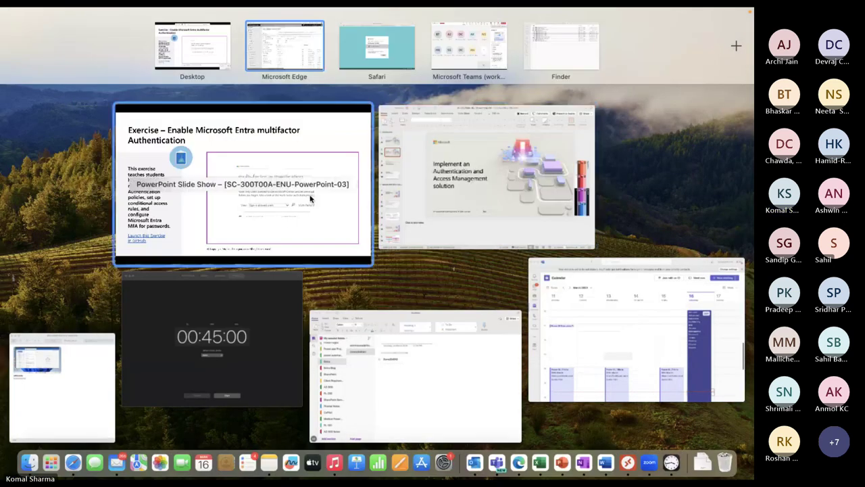
pyautogui.click(308, 200)
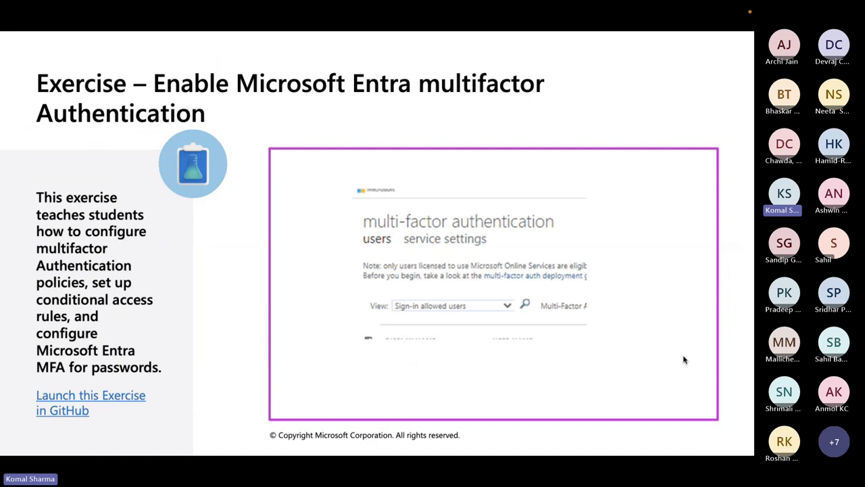
pyautogui.hotkey('ctrl', 'Left')
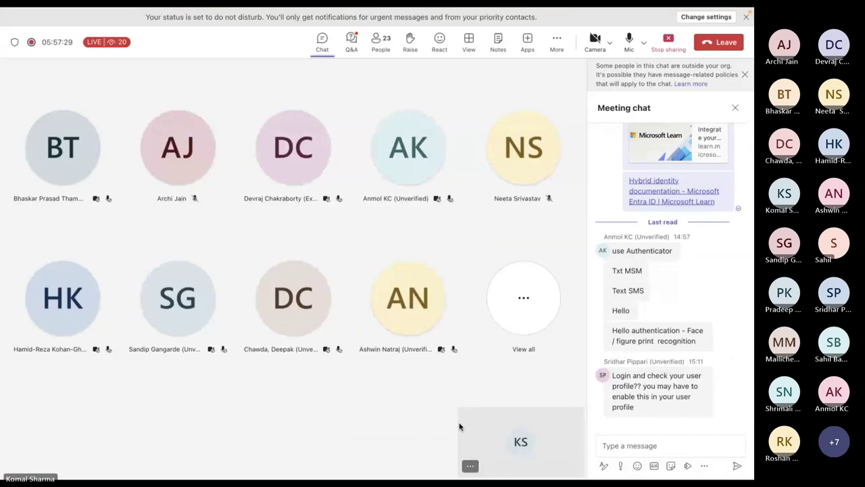
# - Focus the Teams meeting chat box, then show the overview of all open windows
pyautogui.click(669, 446)
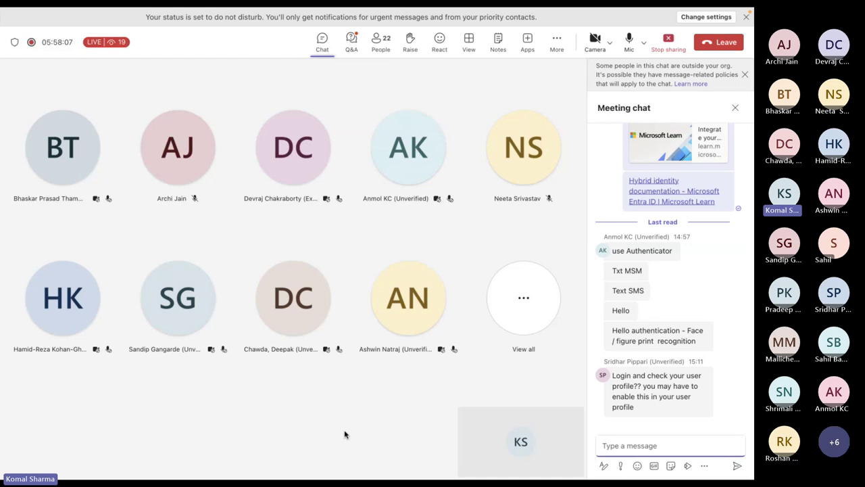
pyautogui.hotkey('ctrl', 'Up')
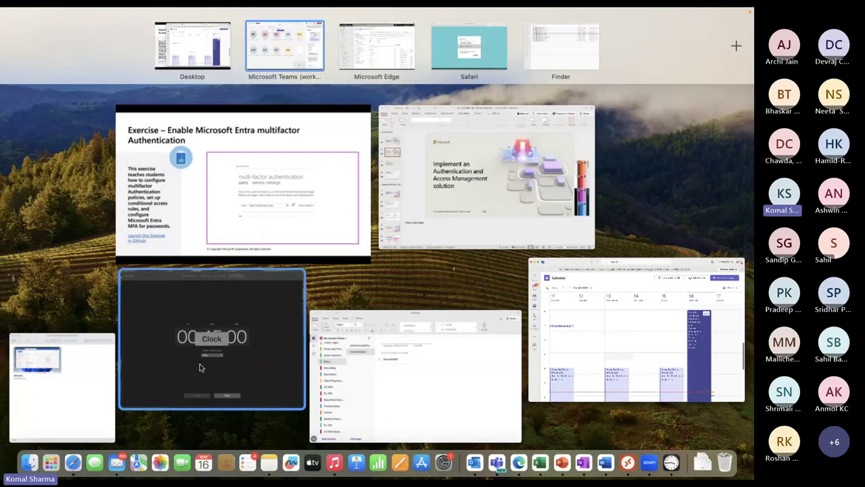
# - Change the Clock timer's minutes from 45 to 10 and start the countdown
pyautogui.click(199, 367)
pyautogui.click(396, 233)
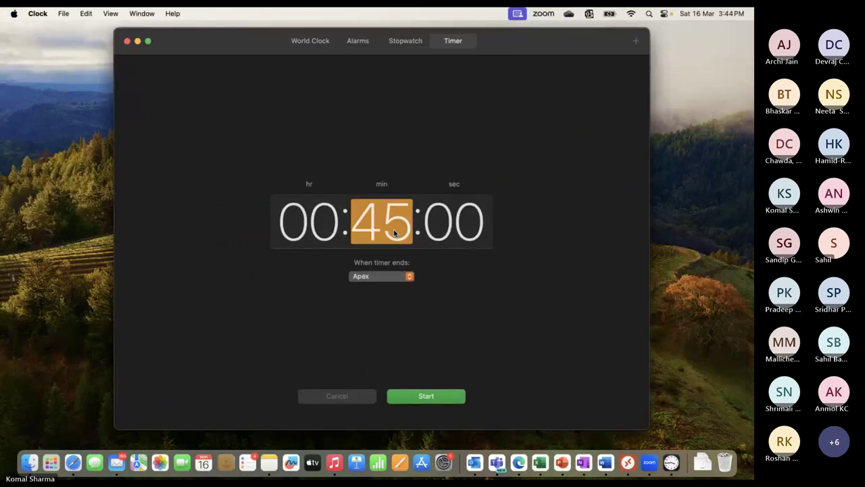
pyautogui.write('1')
pyautogui.press('BackSpace')
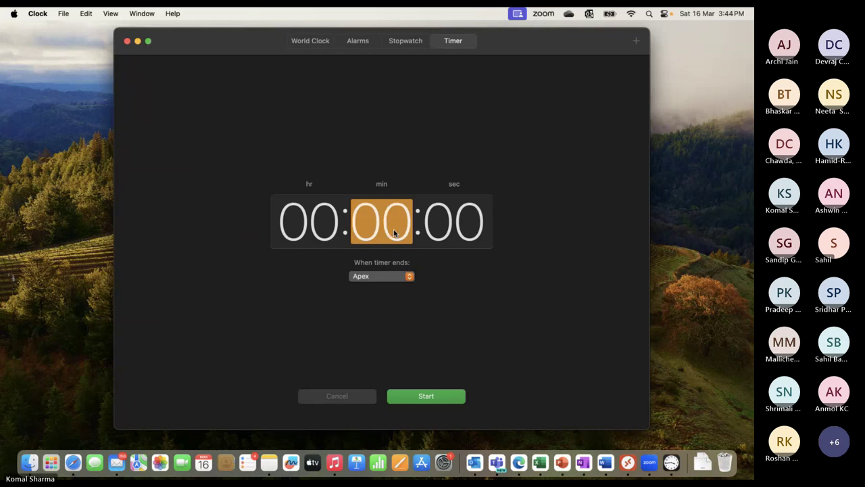
pyautogui.write('10')
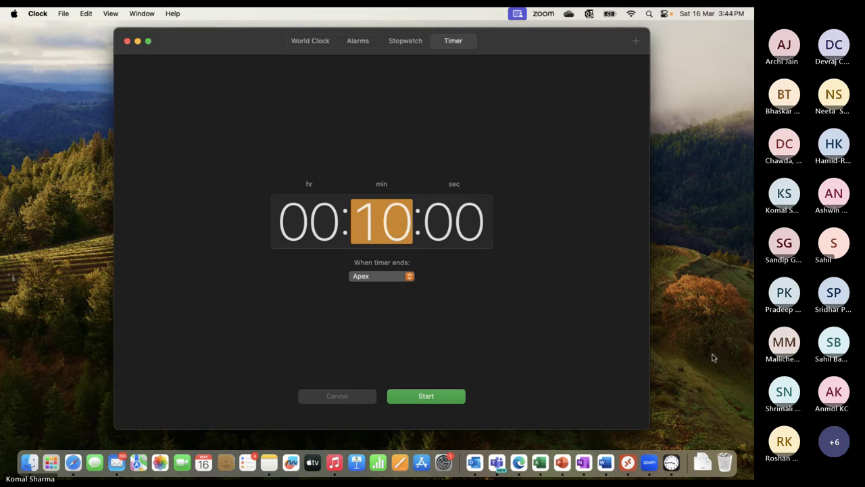
pyautogui.click(449, 398)
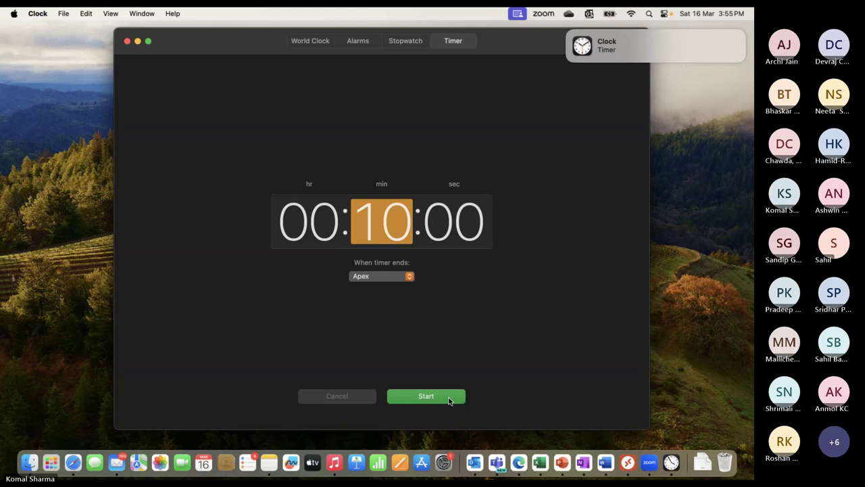
# - Switch from the Clock timer back to the Teams meeting with Cmd+Tab
pyautogui.moveTo(637, 60)
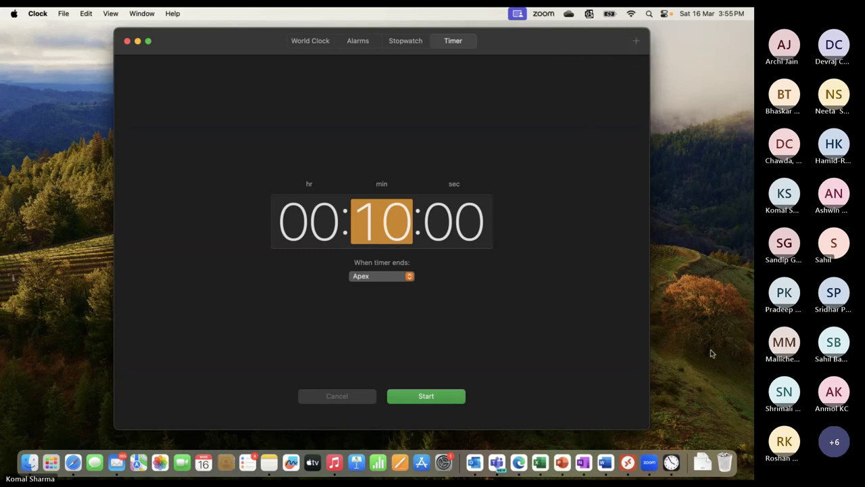
pyautogui.press('super+Tab')
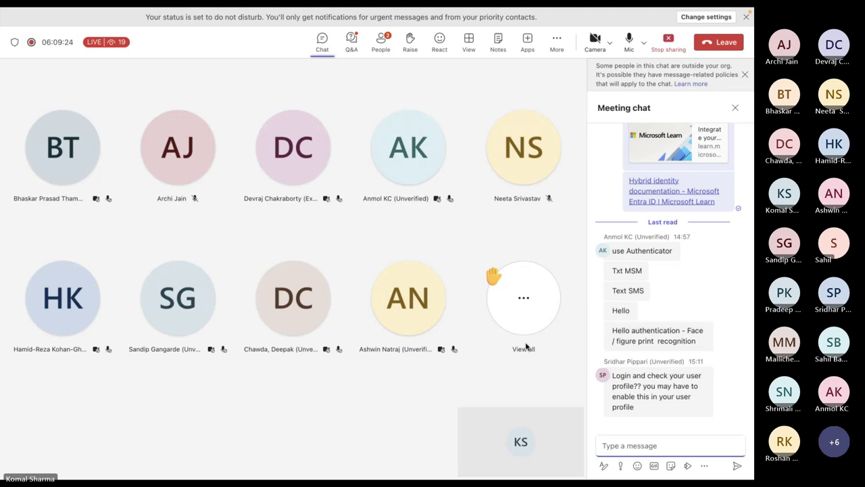
# - Show the Teams meeting participants list, then the overview of all open windows
pyautogui.click(526, 304)
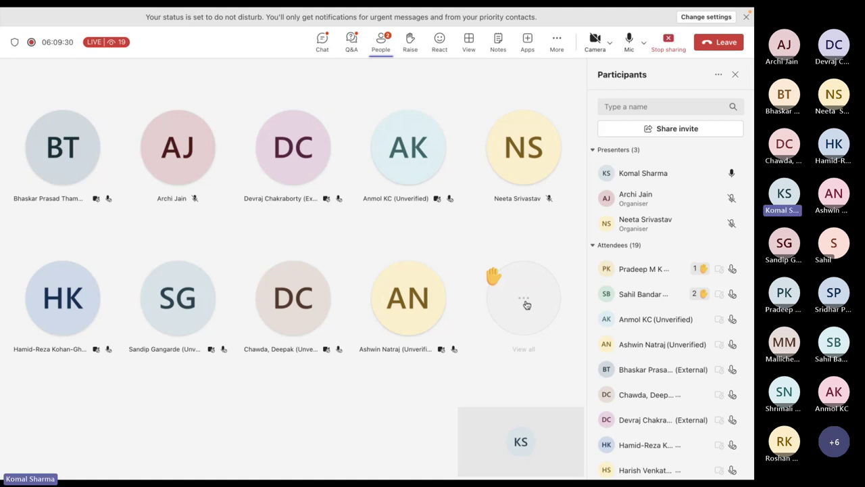
pyautogui.hotkey('ctrl', 'Up')
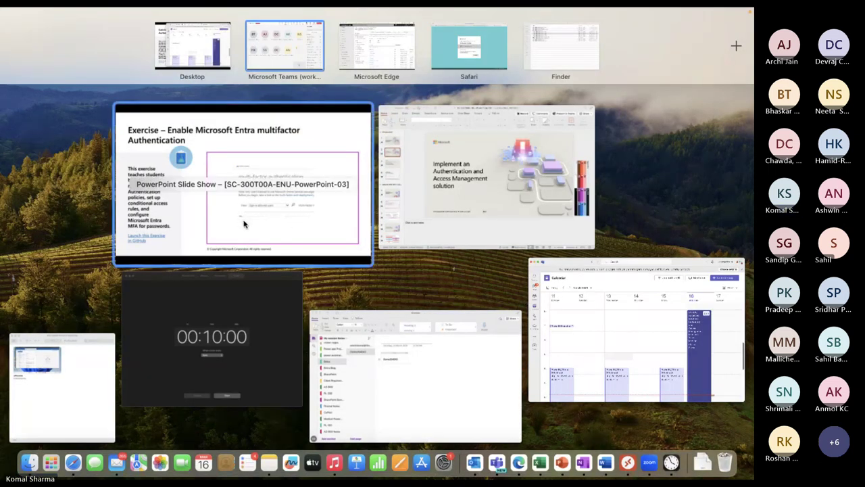
# - Resume the PowerPoint slide show and advance two slides to "Azure authentication methods"
pyautogui.click(243, 221)
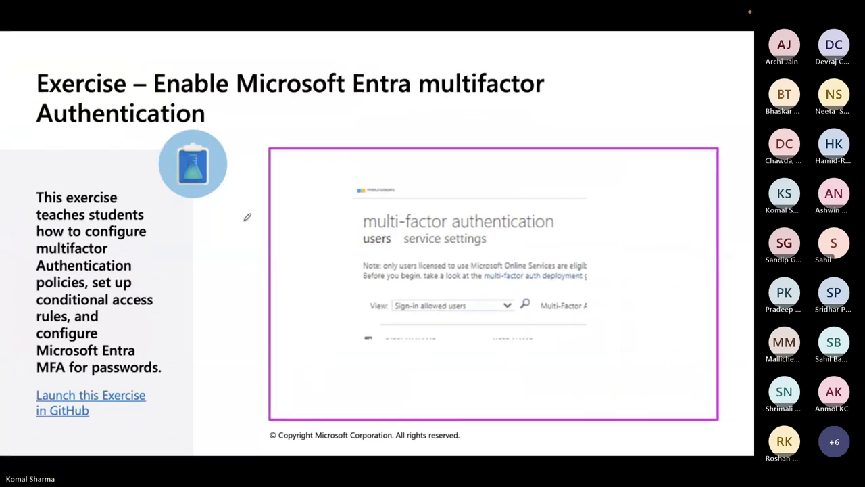
pyautogui.press('Right')
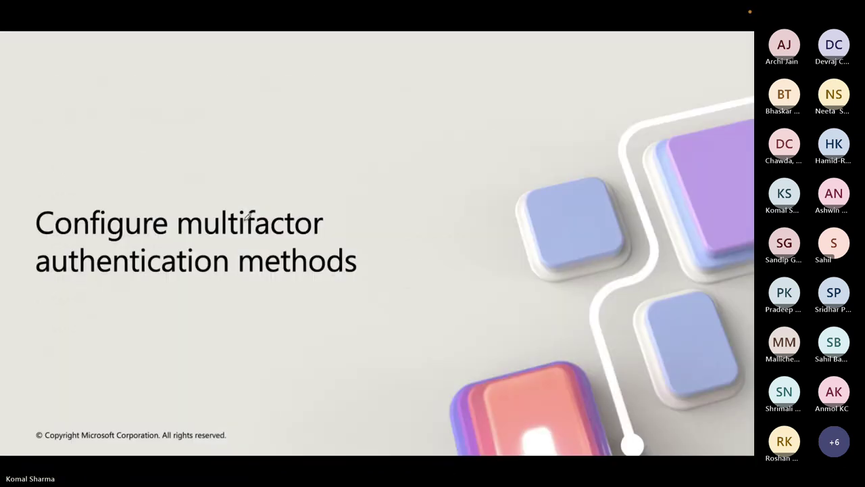
pyautogui.press('Right')
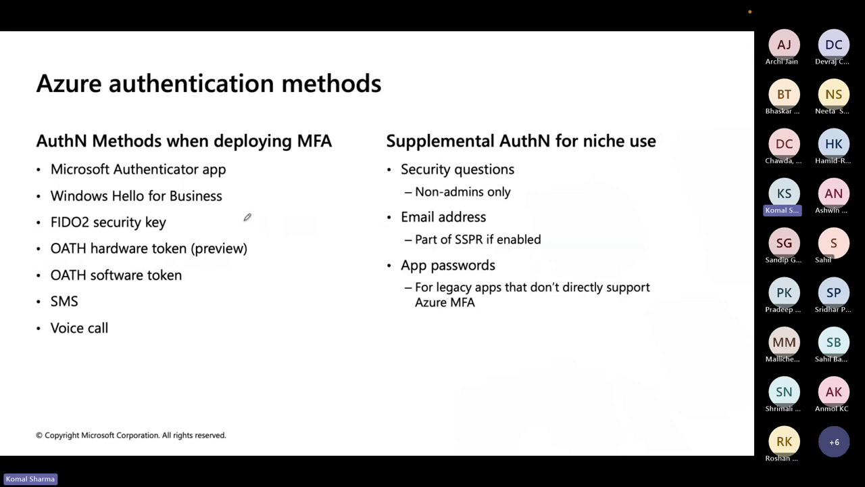
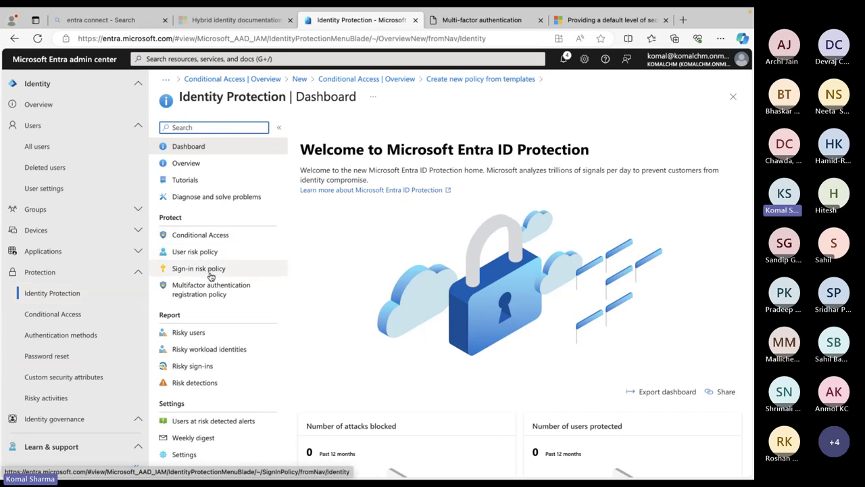
# - Review the User risk policy's assigned users and risk level, then open the Sign-in risk policy
pyautogui.click(208, 256)
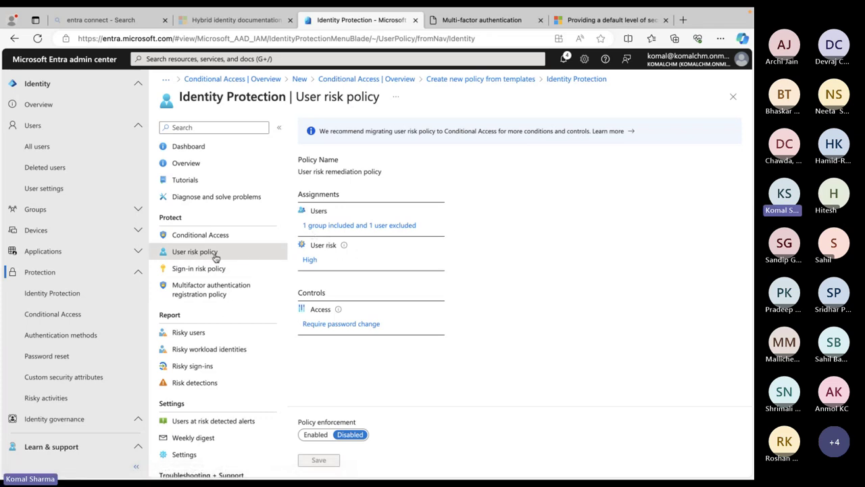
pyautogui.click(387, 226)
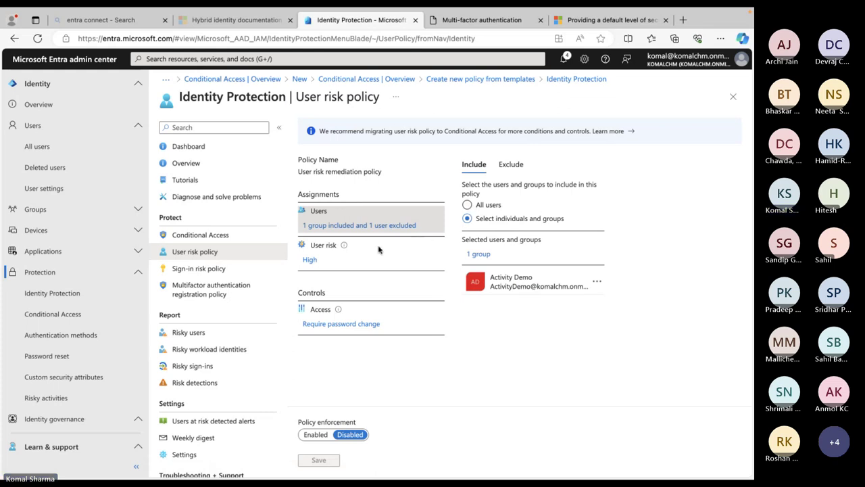
pyautogui.click(307, 260)
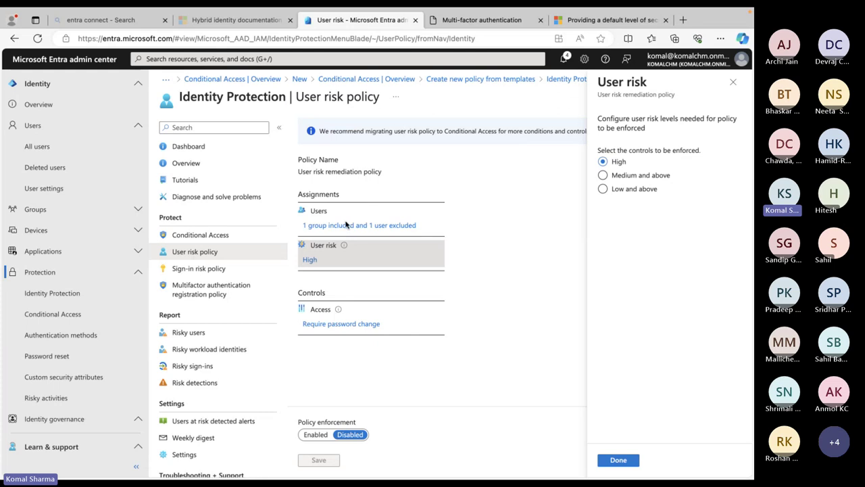
pyautogui.moveTo(343, 245)
pyautogui.click(734, 83)
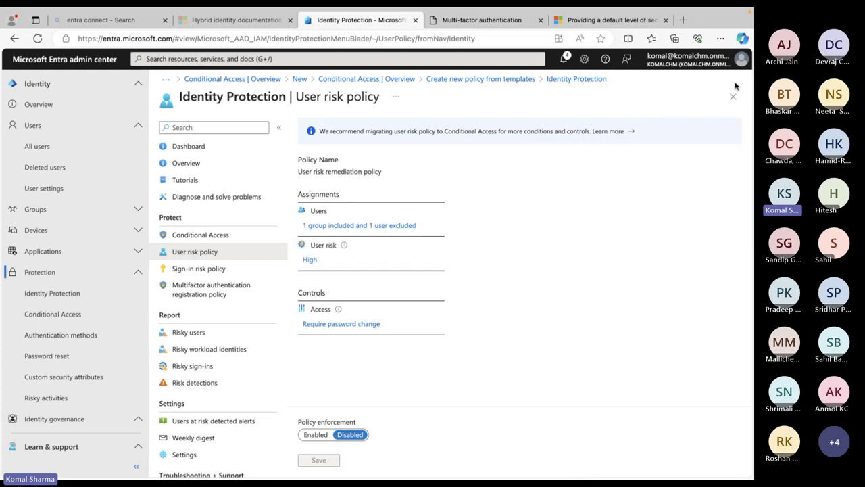
pyautogui.click(208, 276)
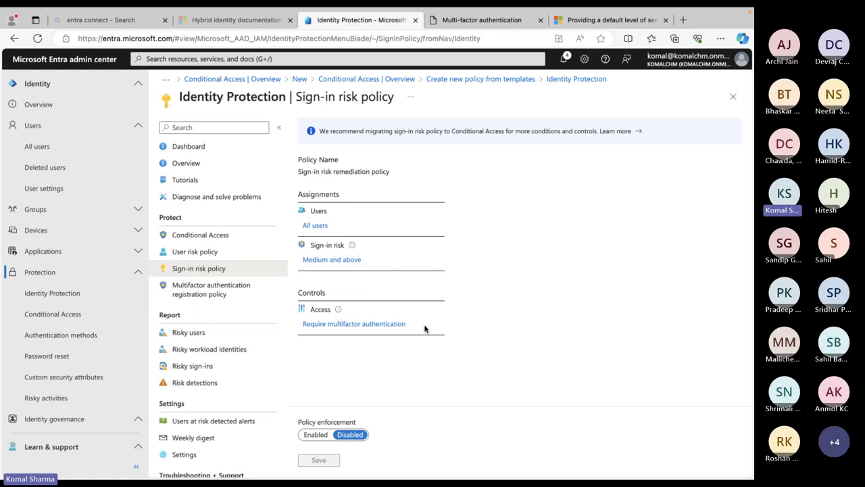
# - Visit Conditional Access and the MFA registration policy, then open the Risky users report
pyautogui.click(203, 237)
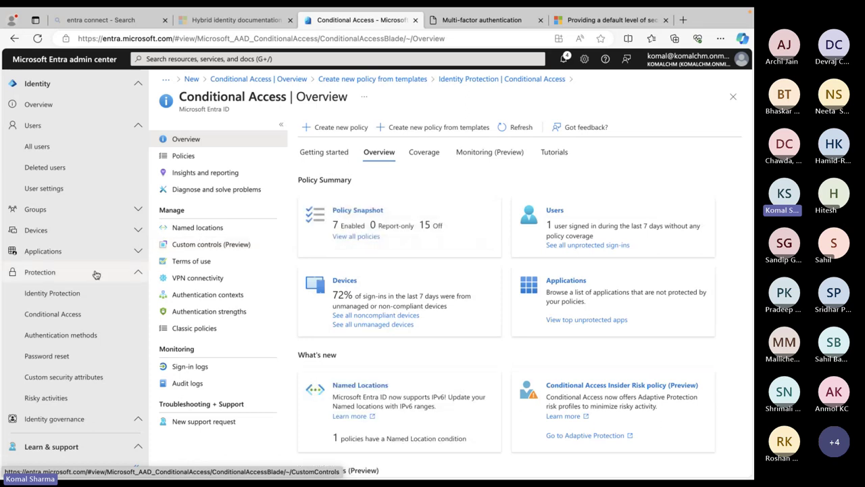
pyautogui.click(61, 294)
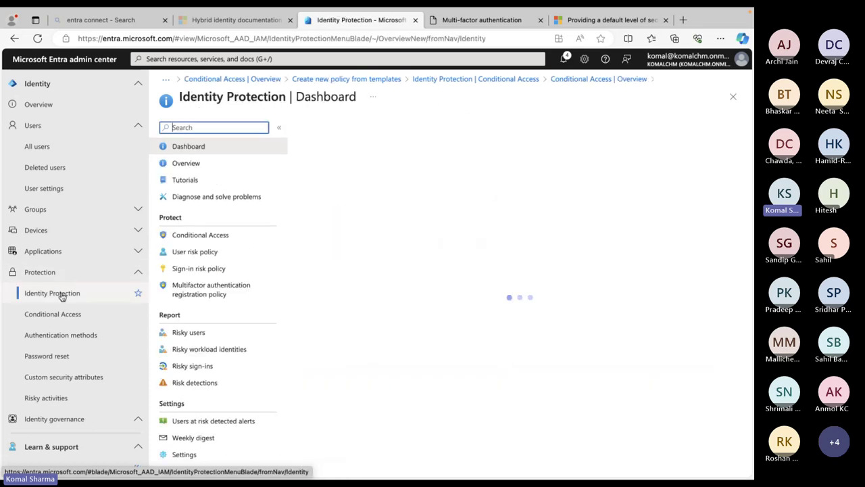
pyautogui.click(216, 289)
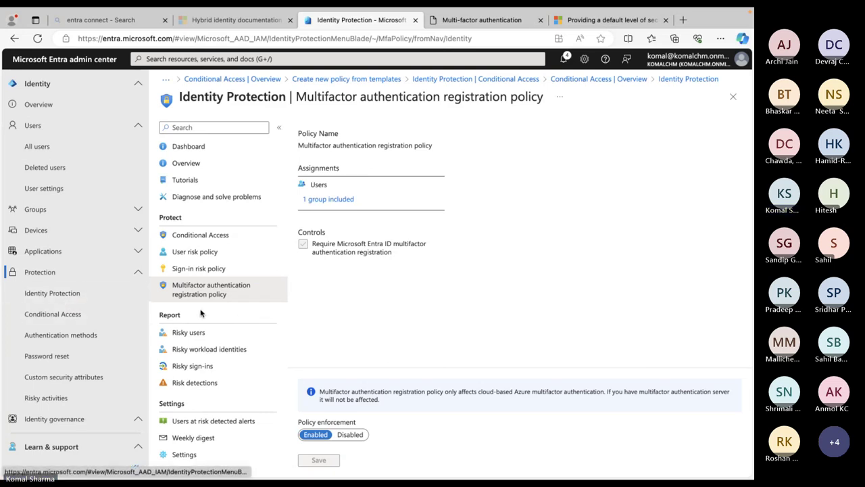
pyautogui.scroll(-1, 223, 338)
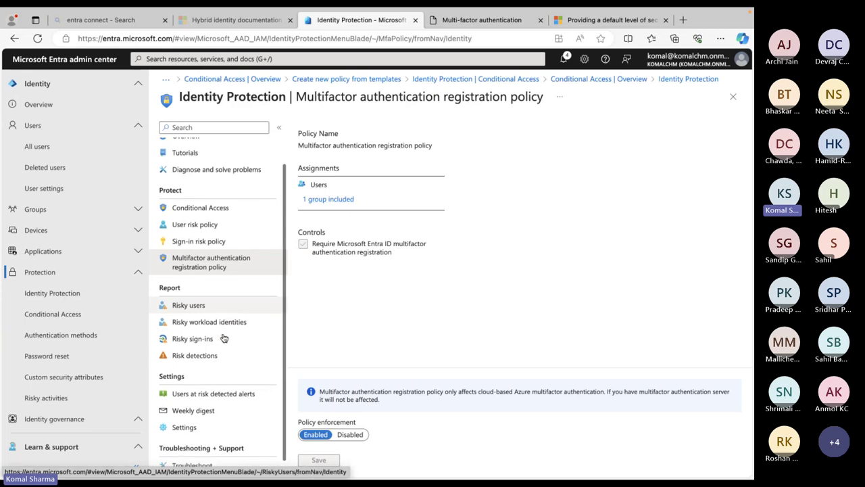
pyautogui.click(190, 307)
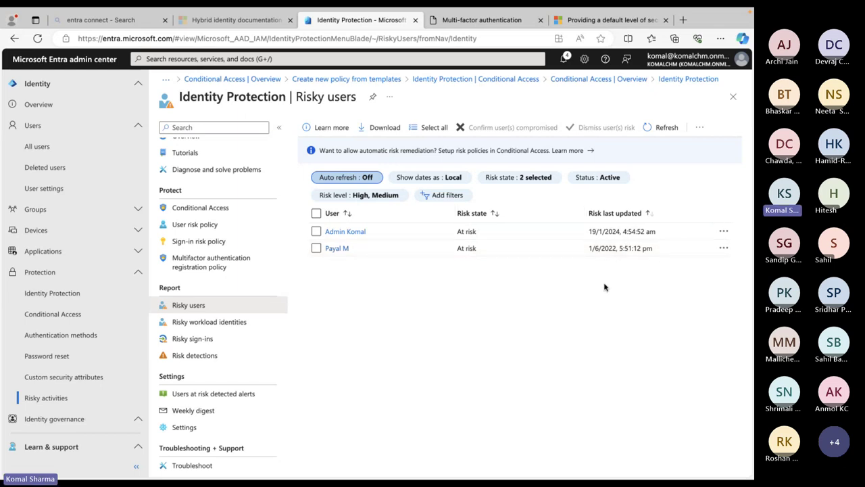
# - Review the first risky user's sign-in history, then return to the Identity Protection dashboard
pyautogui.click(723, 231)
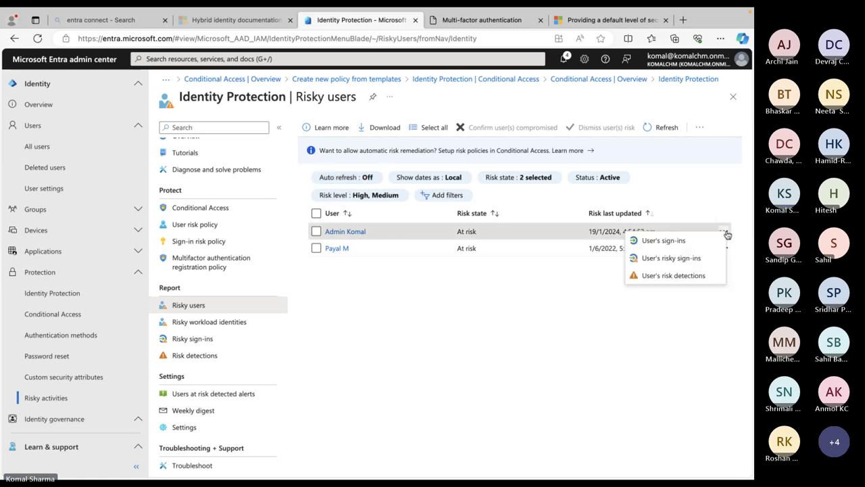
pyautogui.click(679, 241)
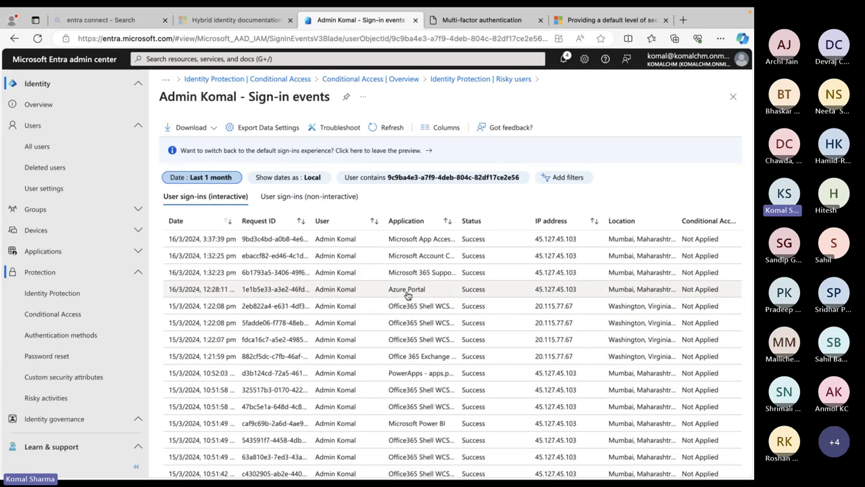
pyautogui.scroll(-2, 408, 296)
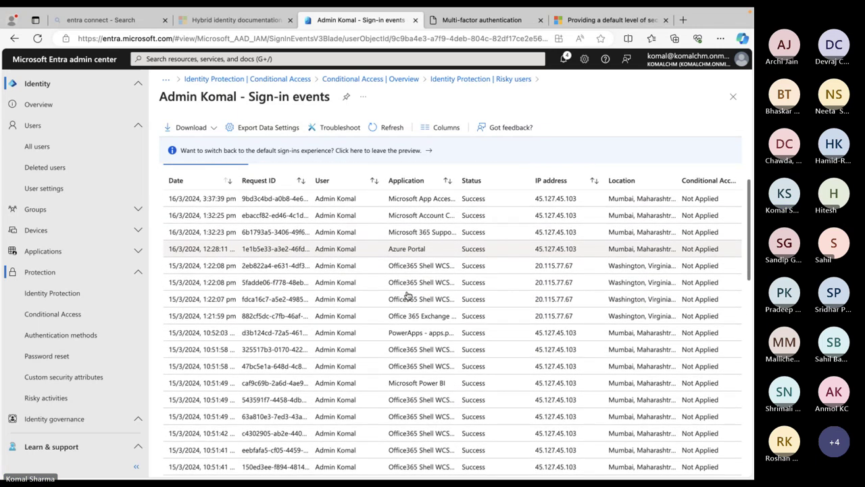
pyautogui.scroll(-2, 408, 296)
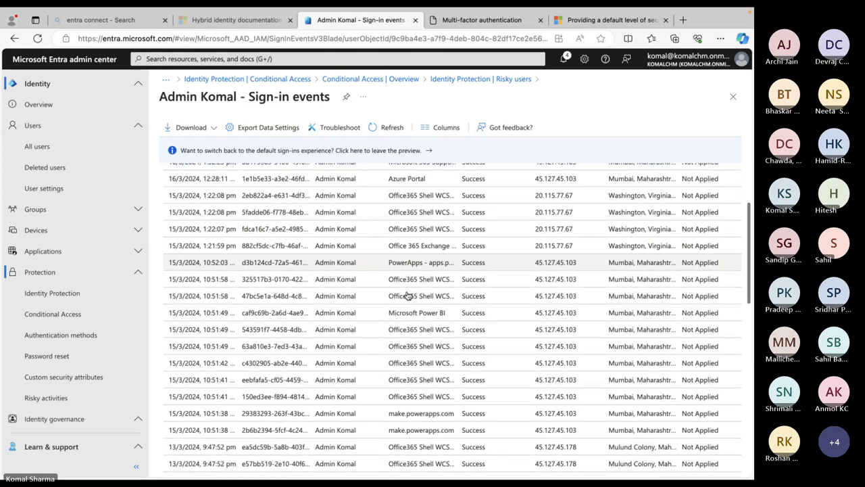
pyautogui.scroll(3, 408, 295)
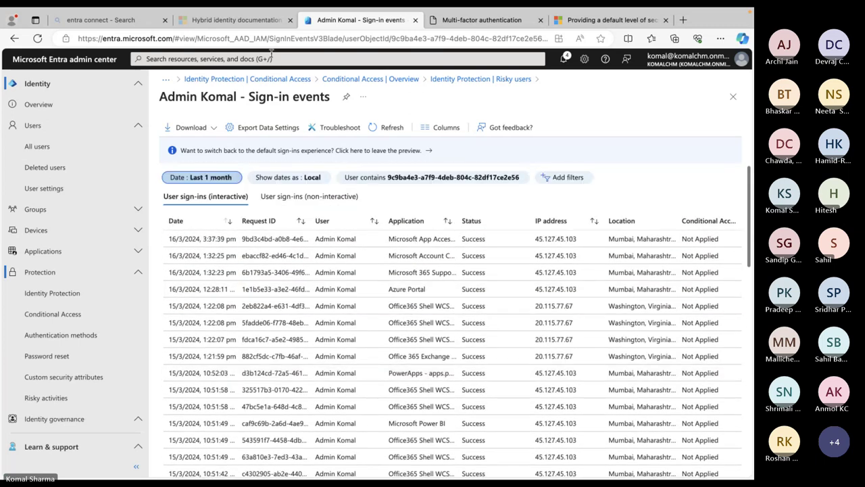
pyautogui.click(49, 298)
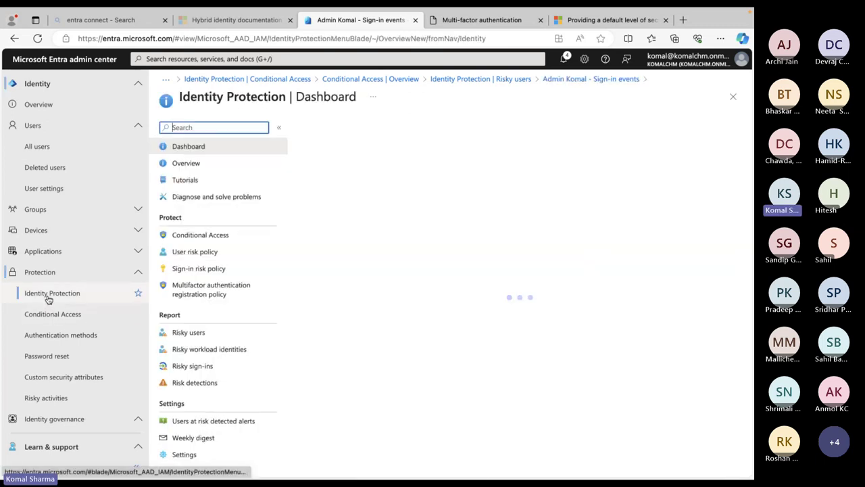
# - Filter Risky sign-ins to Last 1 month, then revisit the MFA registration policy and Risky users
pyautogui.click(193, 366)
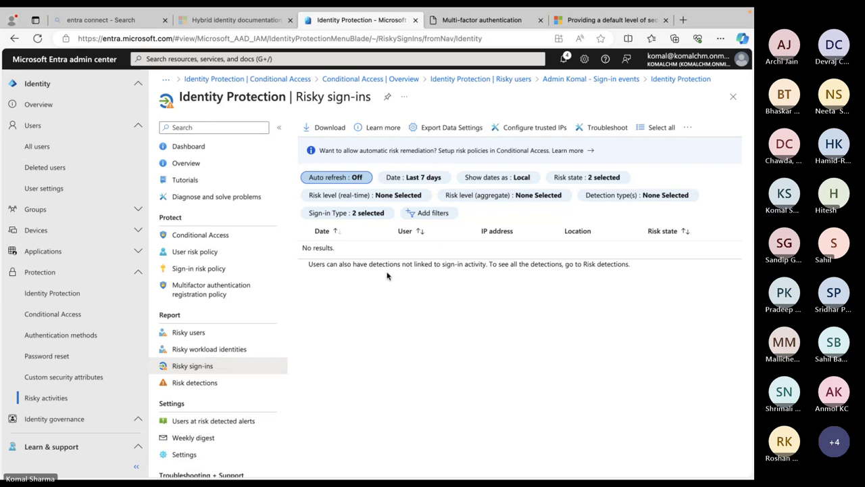
pyautogui.click(414, 178)
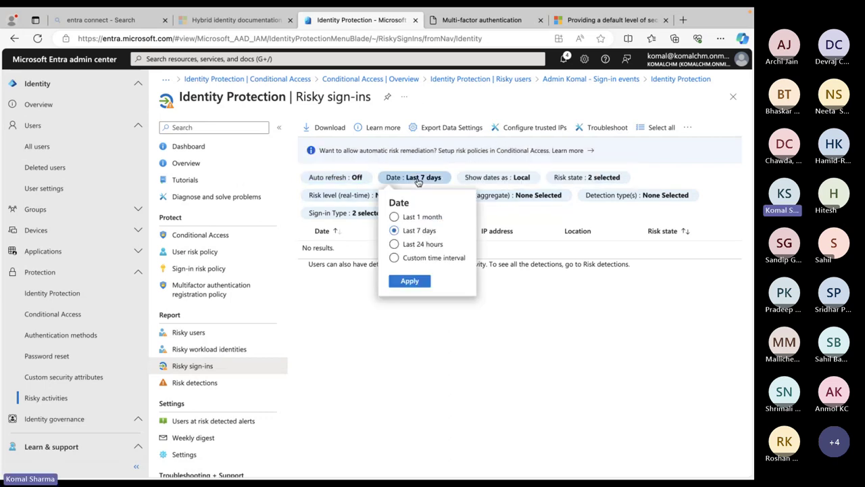
pyautogui.click(398, 246)
pyautogui.click(396, 218)
pyautogui.click(411, 281)
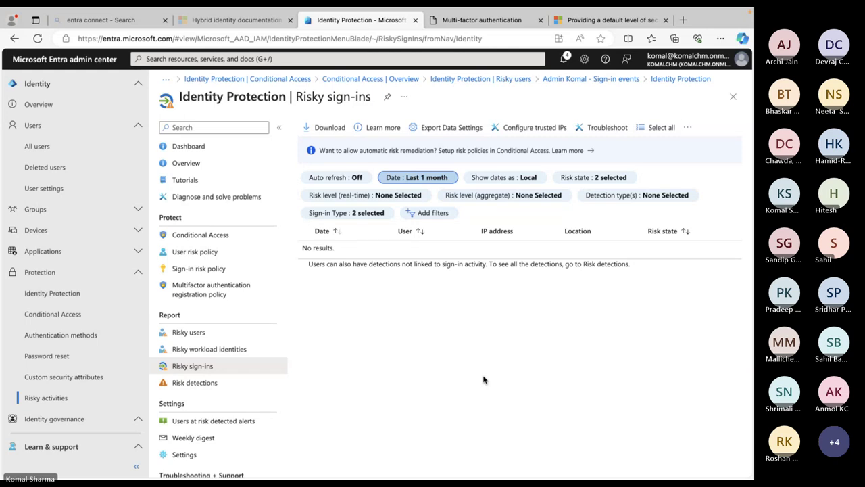
pyautogui.click(214, 293)
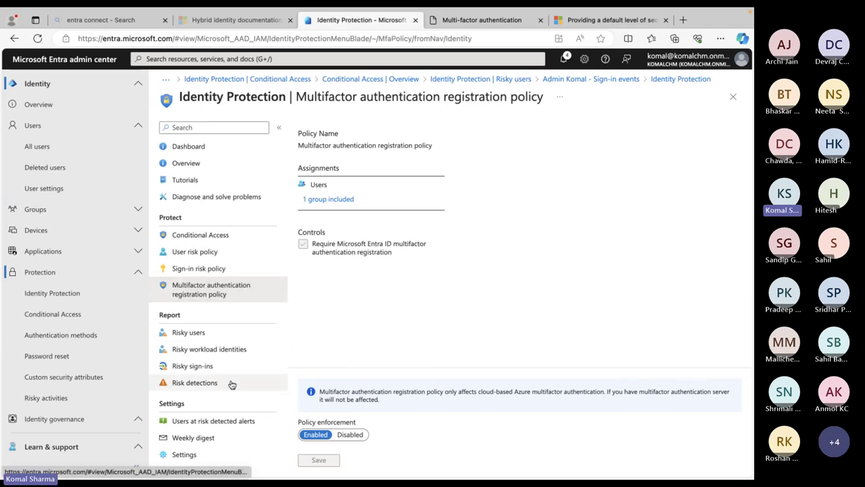
pyautogui.click(201, 332)
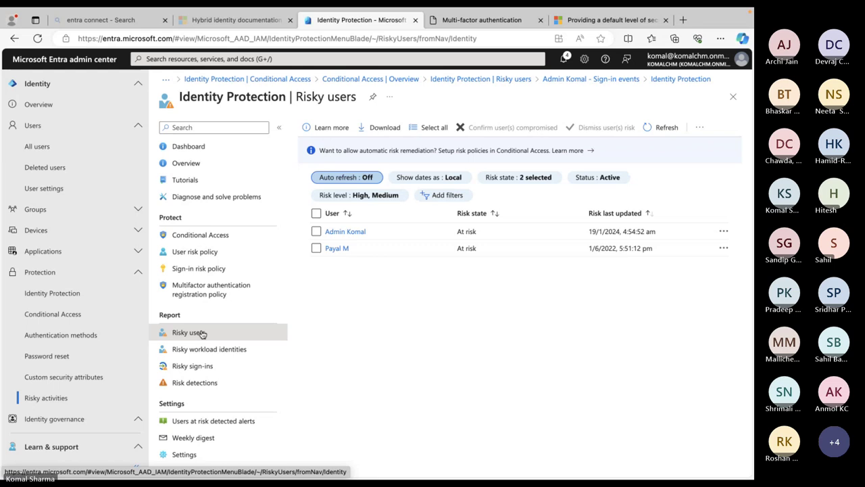
# - Return to the PowerPoint slide show on the 'Security for Workload identities' slide
pyautogui.hotkey('ctrl', 'Up')
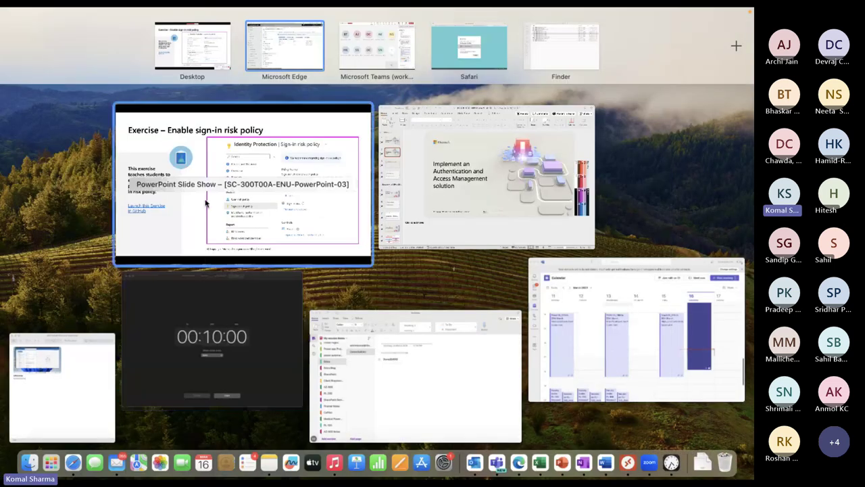
pyautogui.click(207, 203)
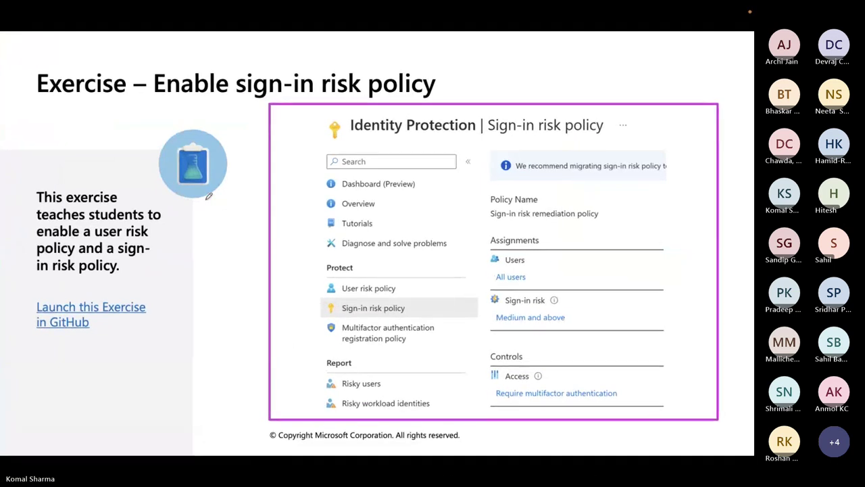
pyautogui.press('Right')
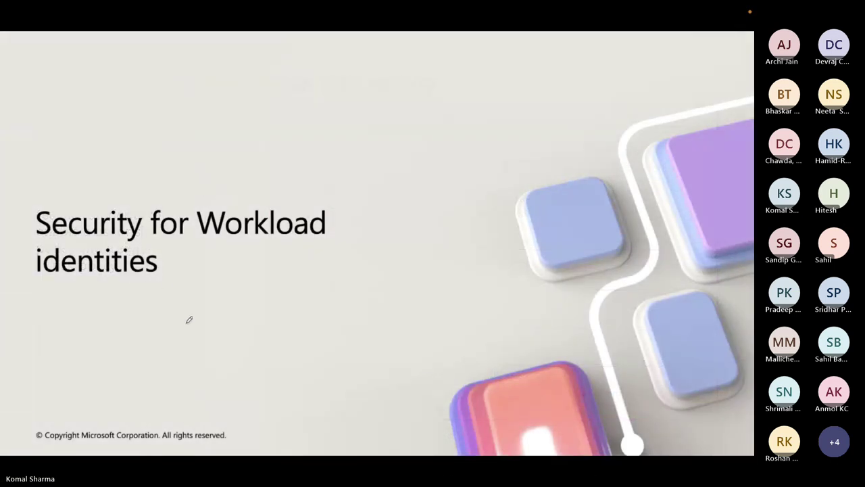
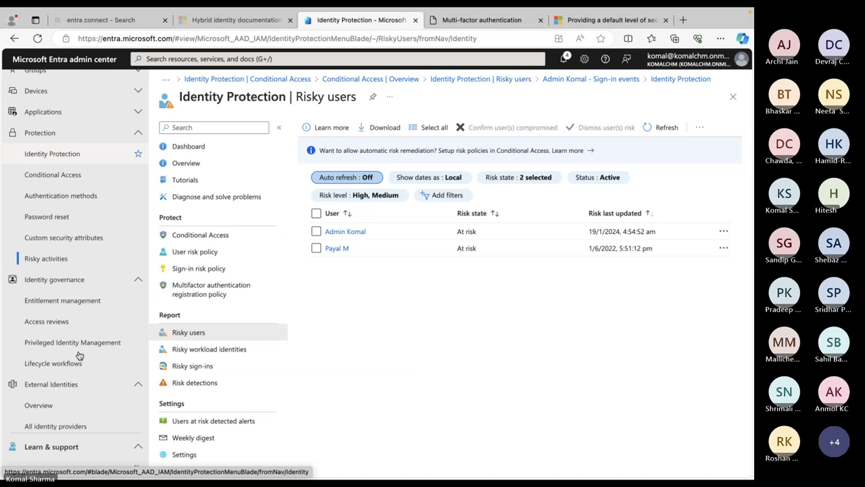
# - Search 'administrative', open Administrative units discarding unsaved edits, then show all open windows
pyautogui.scroll(-5, 79, 356)
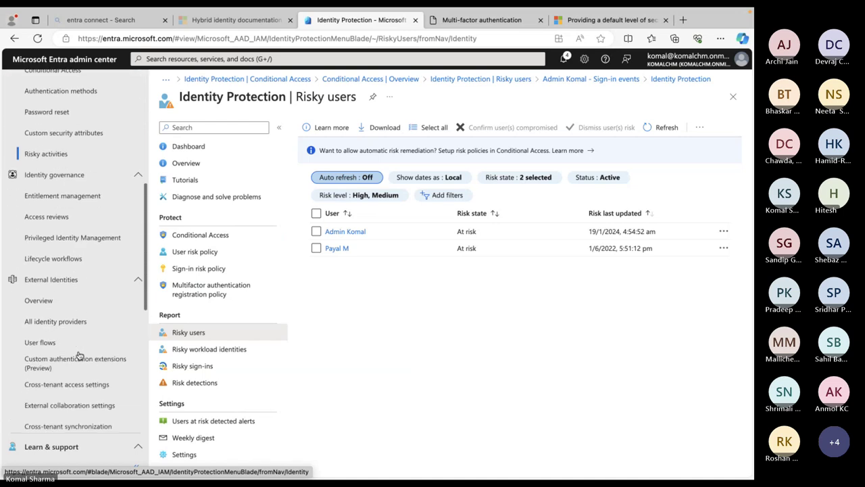
pyautogui.scroll(-5, 79, 356)
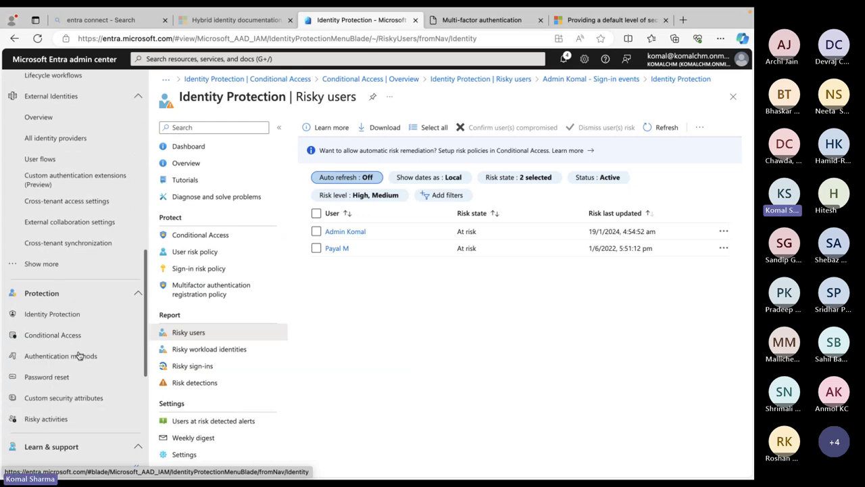
pyautogui.scroll(10, 79, 355)
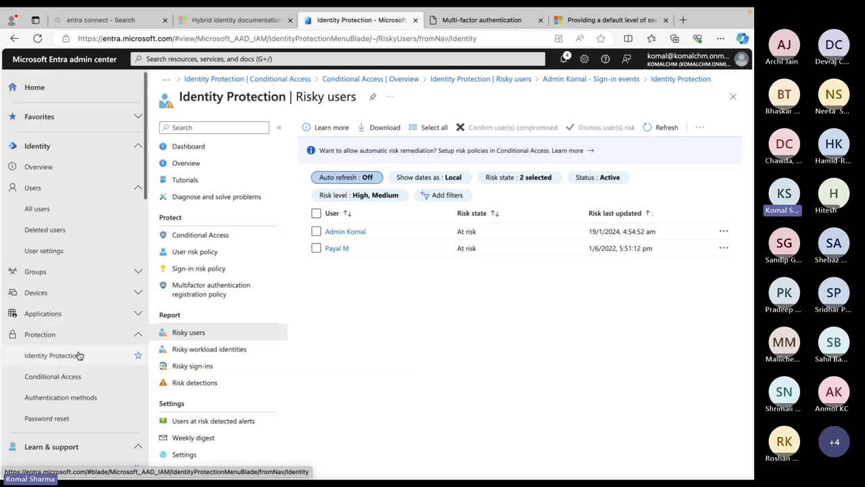
pyautogui.click(349, 62)
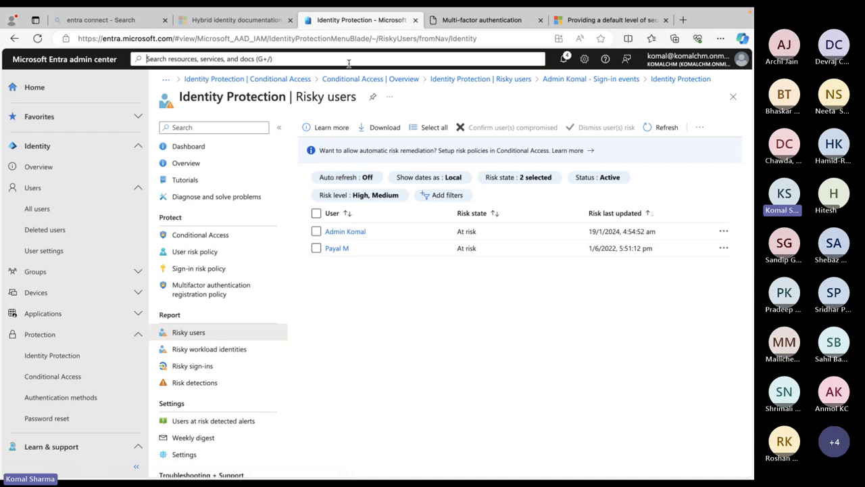
pyautogui.write('admin')
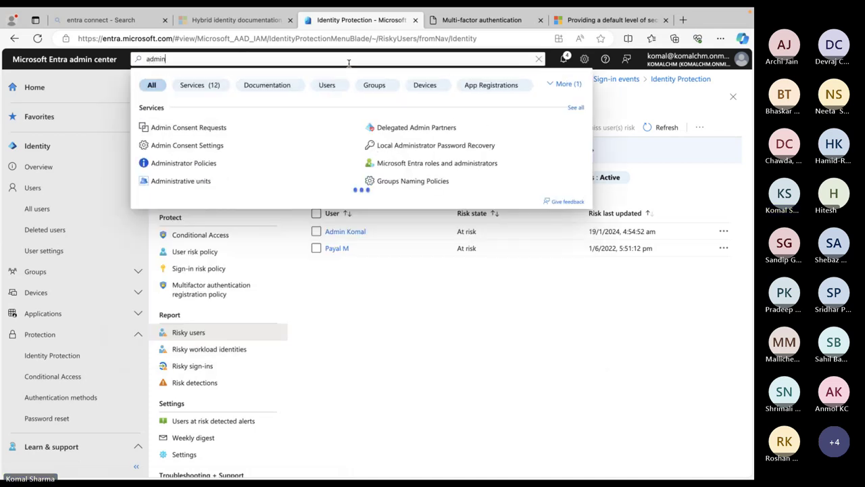
pyautogui.write('istrative')
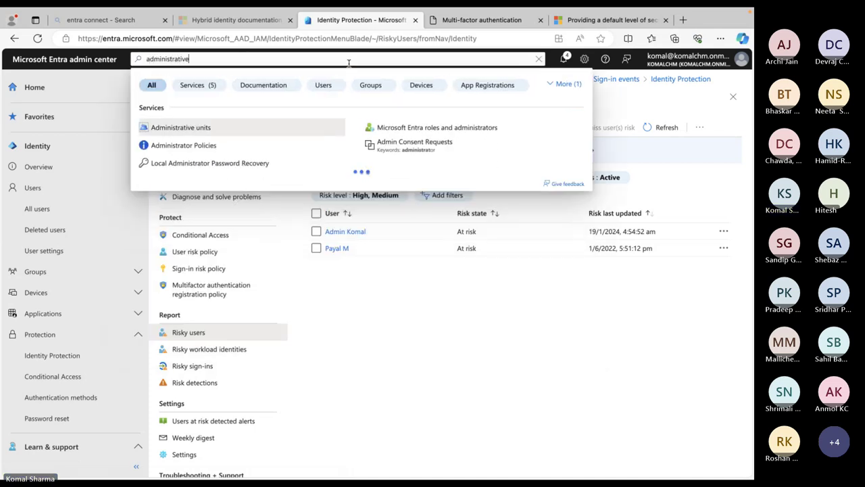
pyautogui.click(193, 128)
pyautogui.click(466, 93)
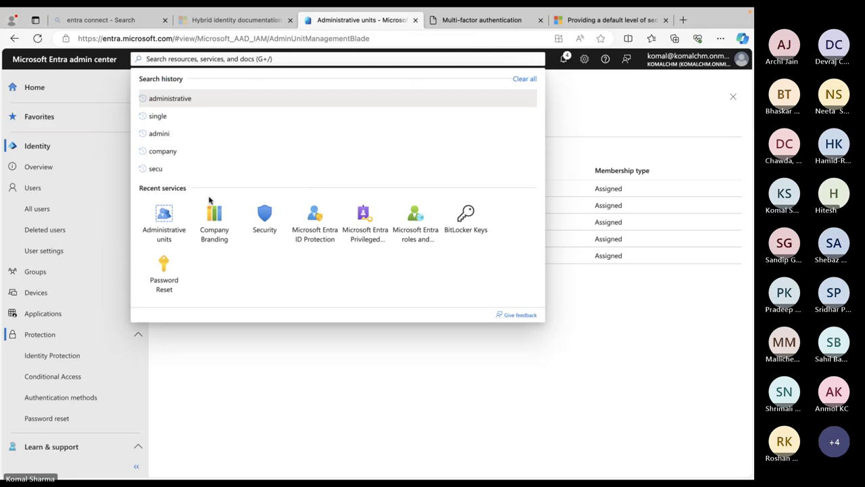
pyautogui.click(172, 217)
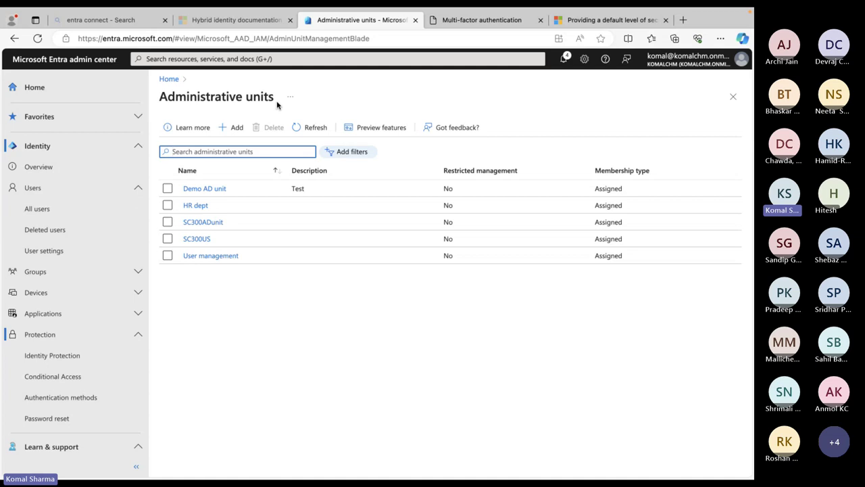
pyautogui.hotkey('ctrl', 'Up')
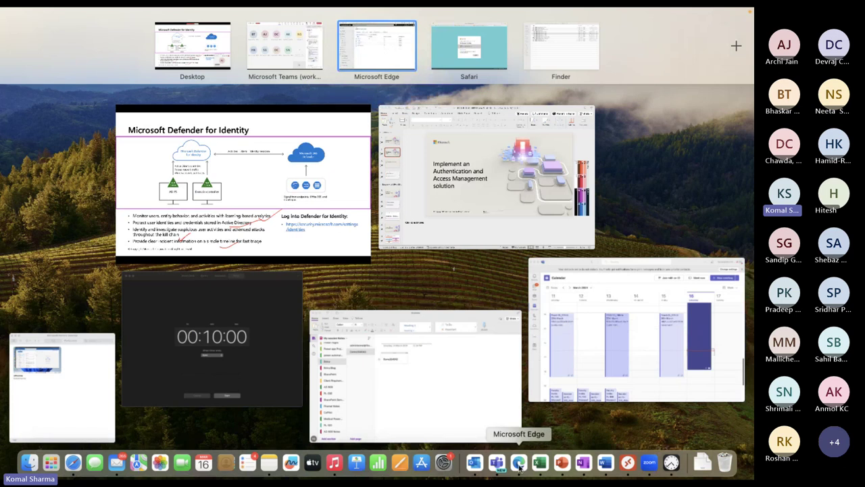
# - Switch to the draw.io diagram and browse its pages, ending on the empty Page-4
pyautogui.click(74, 463)
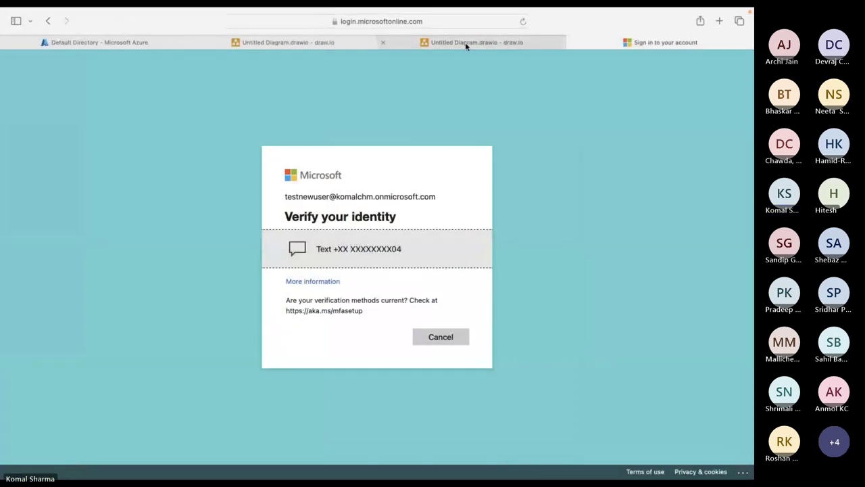
pyautogui.click(466, 43)
pyautogui.click(249, 470)
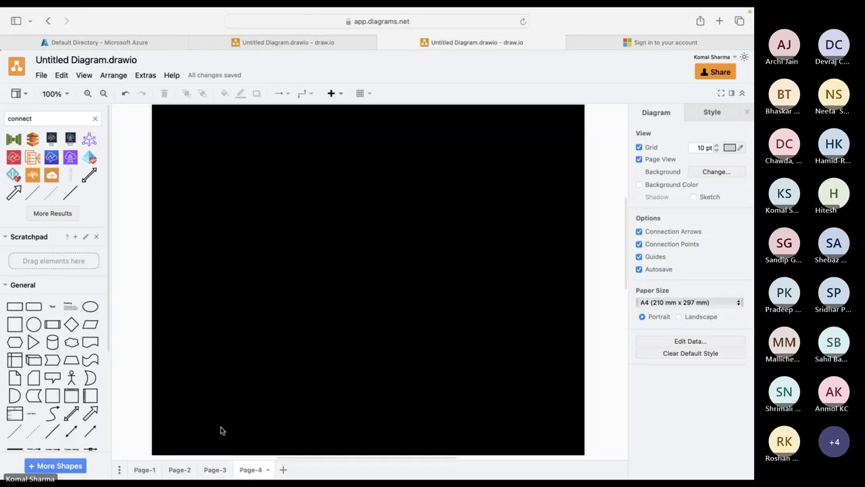
pyautogui.moveTo(213, 469); pyautogui.dragTo(213, 468)
pyautogui.doubleClick(186, 467)
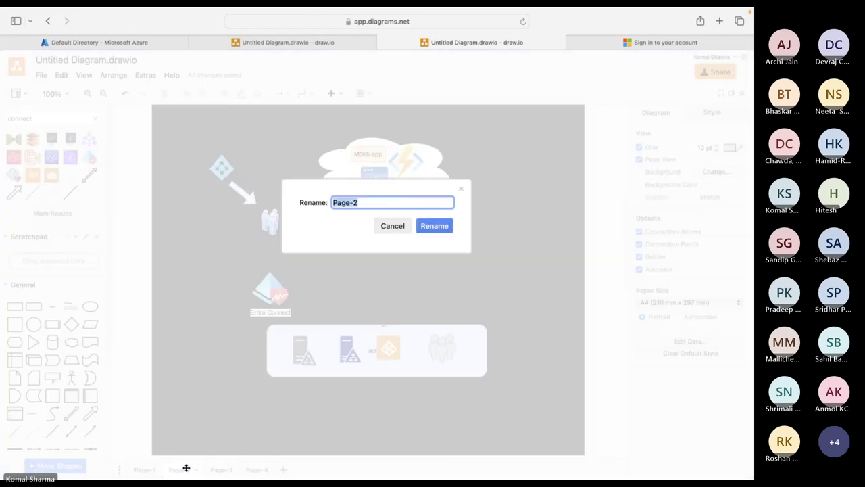
pyautogui.click(224, 432)
pyautogui.doubleClick(223, 432)
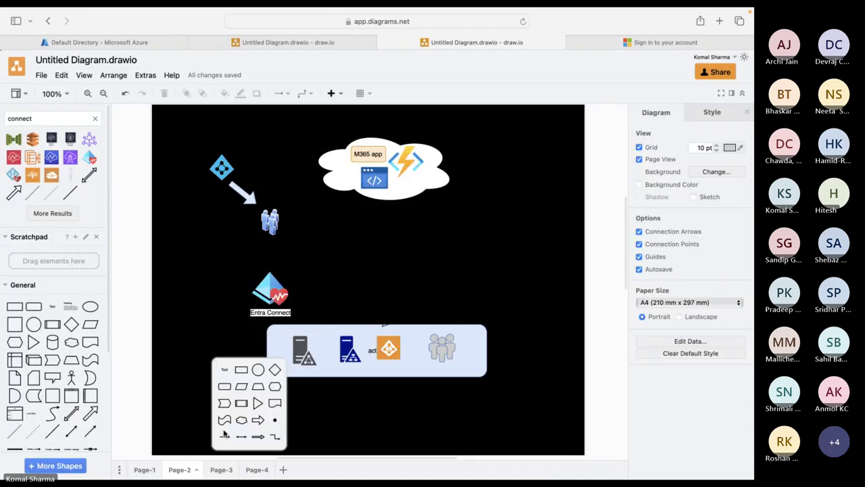
pyautogui.click(223, 432)
pyautogui.click(263, 433)
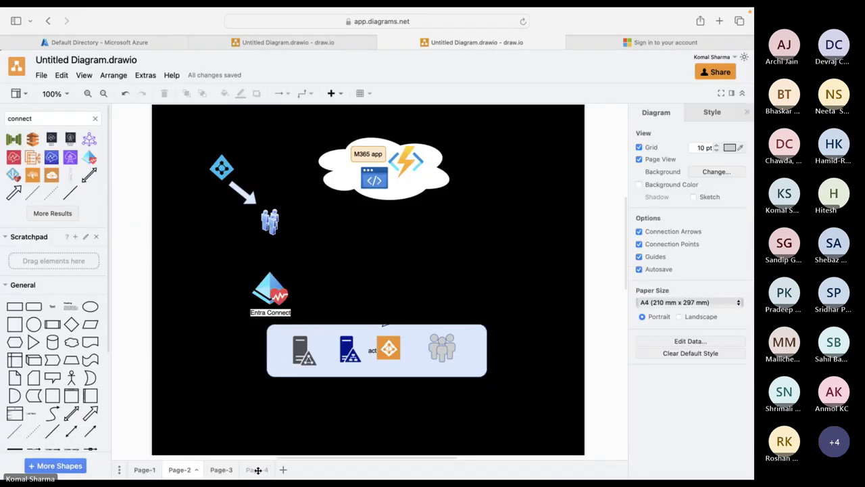
pyautogui.click(257, 469)
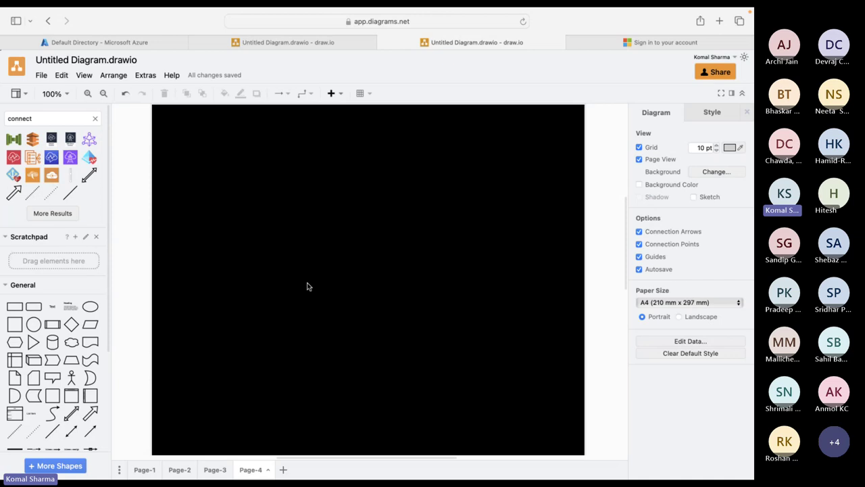
# - Add a large white ellipse left of centre, labelled with a user's name and 'User Admin'
pyautogui.click(90, 306)
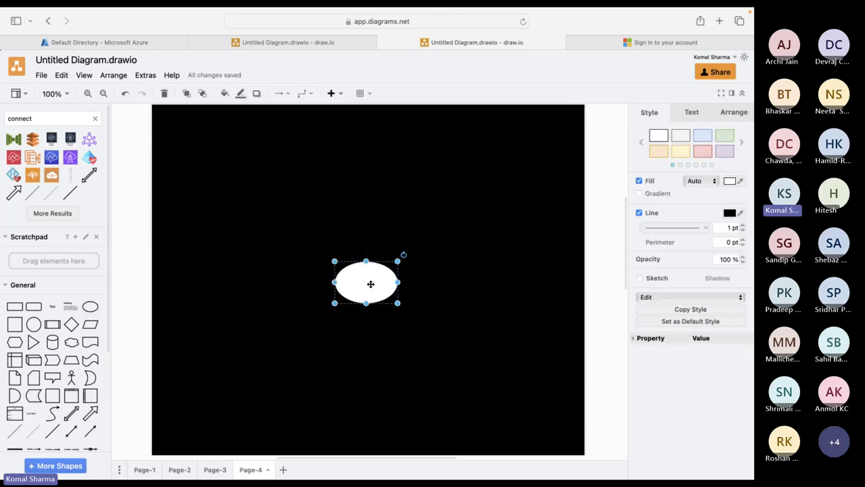
pyautogui.moveTo(371, 284); pyautogui.dragTo(267, 284)
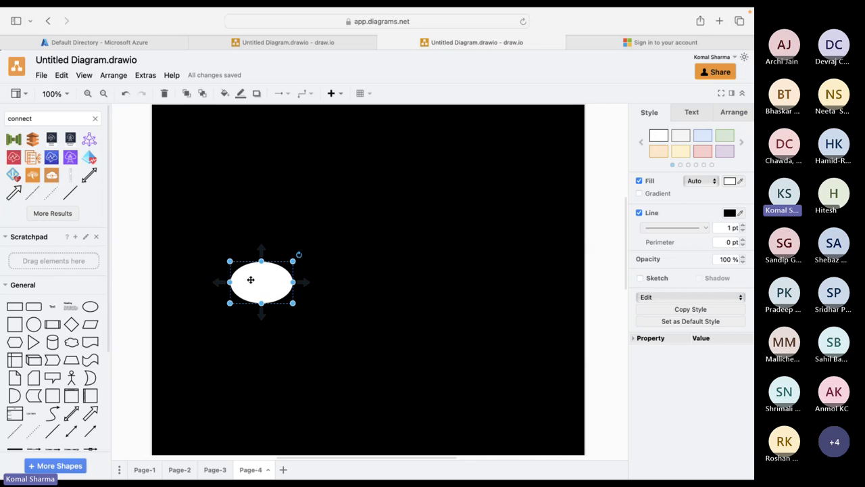
pyautogui.moveTo(292, 304); pyautogui.dragTo(328, 333)
pyautogui.doubleClick(278, 303)
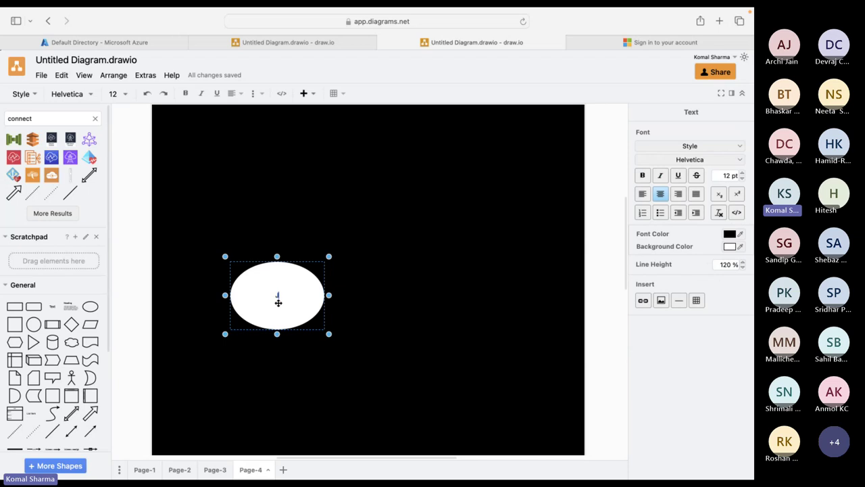
pyautogui.write('Joe ')
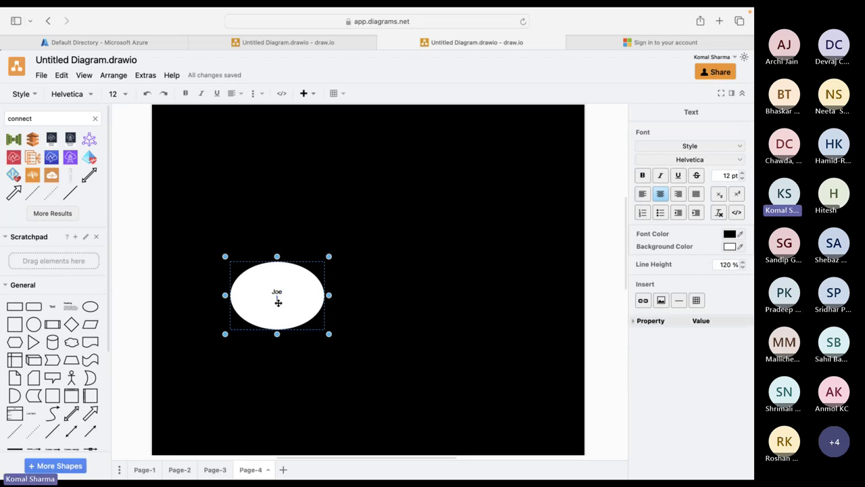
pyautogui.write('User')
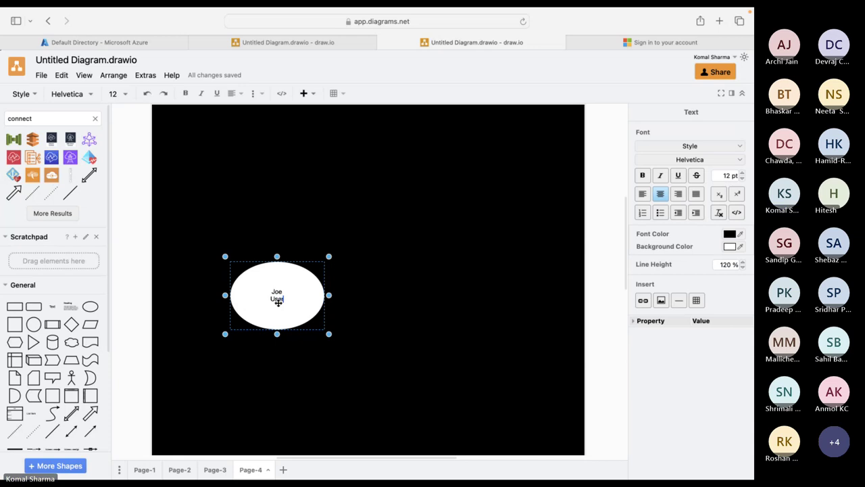
pyautogui.write(' Admin')
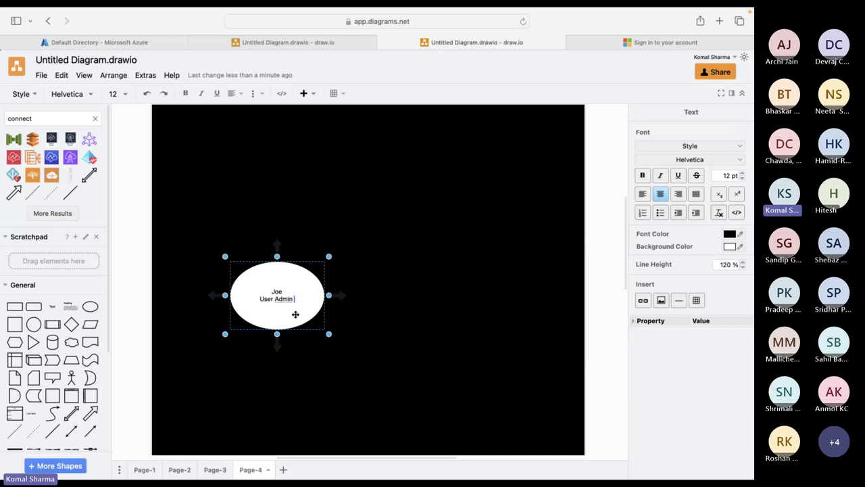
pyautogui.click(294, 315)
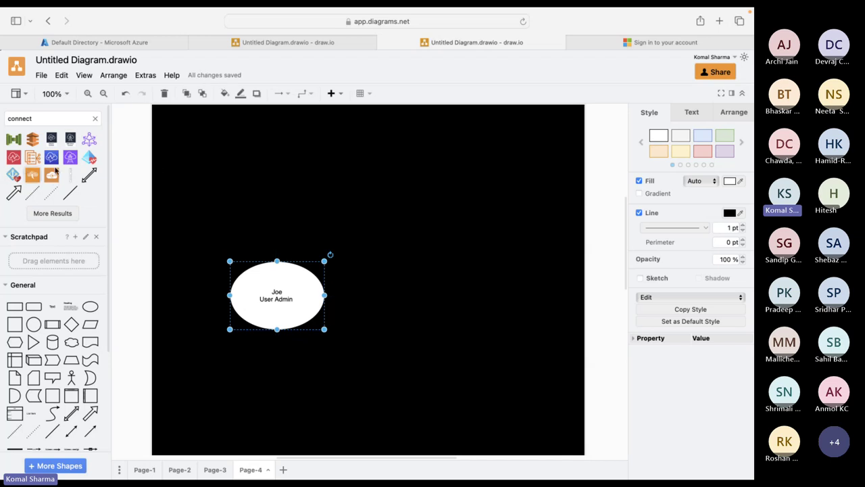
# - Search shapes for 'azure a' and place the Azure AD icon right of the ellipse
pyautogui.click(95, 119)
pyautogui.write('en')
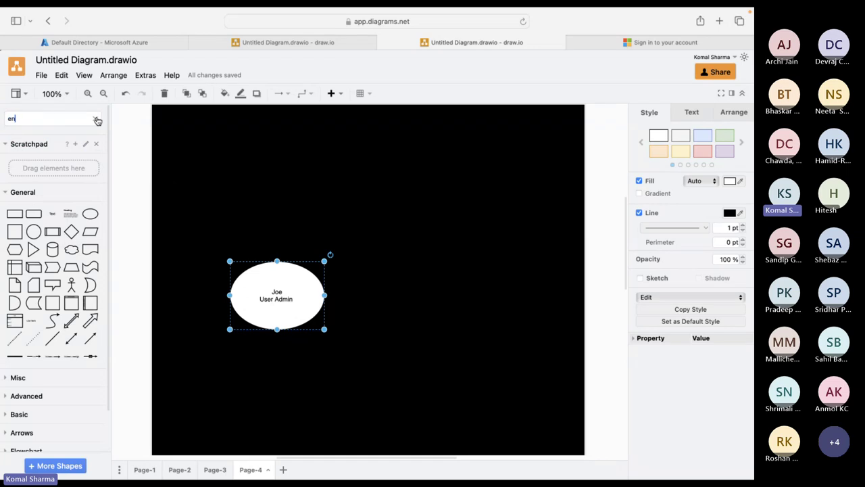
pyautogui.write('t')
pyautogui.press('BackSpace')
pyautogui.press('BackSpace')
pyautogui.press('BackSpace')
pyautogui.write('ac')
pyautogui.press('BackSpace')
pyautogui.press('BackSpace')
pyautogui.write('azu')
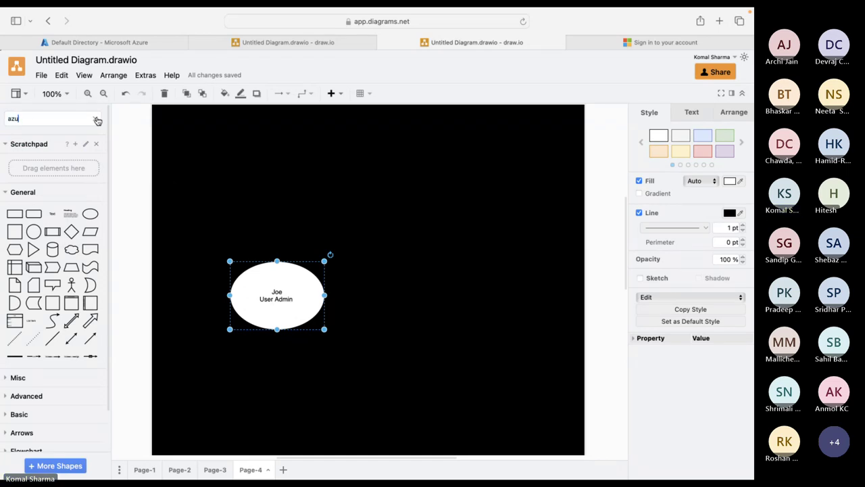
pyautogui.write('re active')
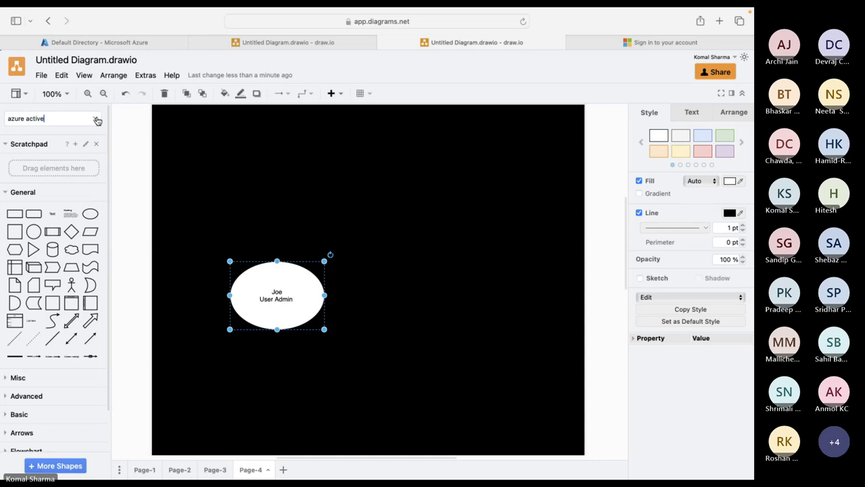
pyautogui.press('Return')
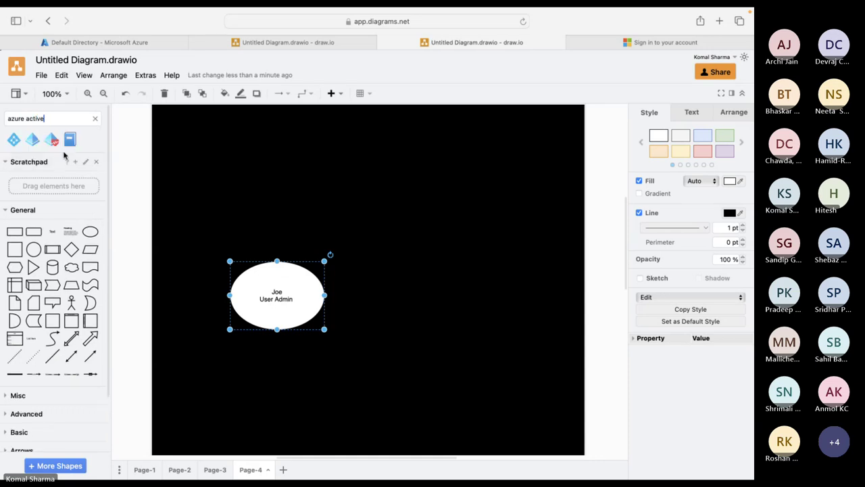
pyautogui.click(32, 139)
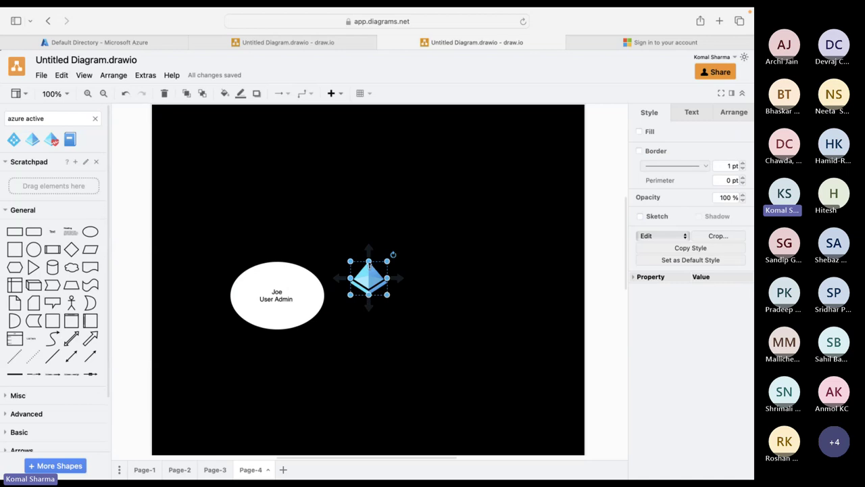
pyautogui.moveTo(373, 282); pyautogui.dragTo(470, 297)
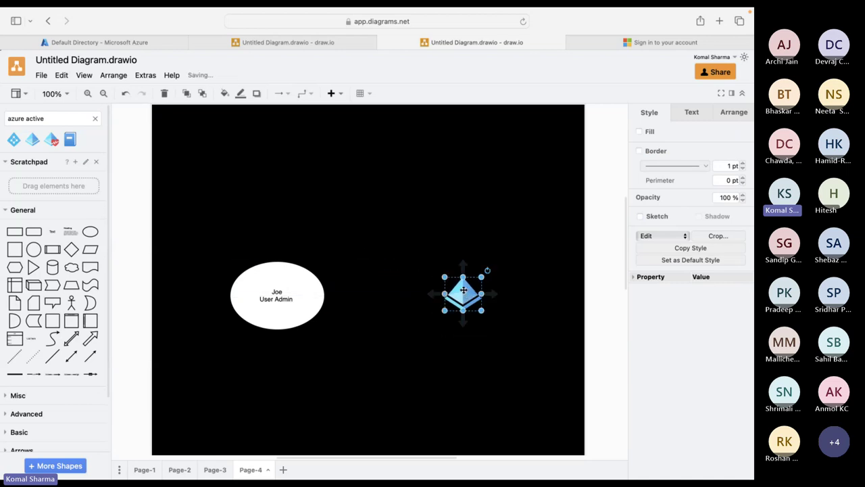
# - Search shapes for 'users' and place a users icon beside the Azure pyramid
pyautogui.click(95, 119)
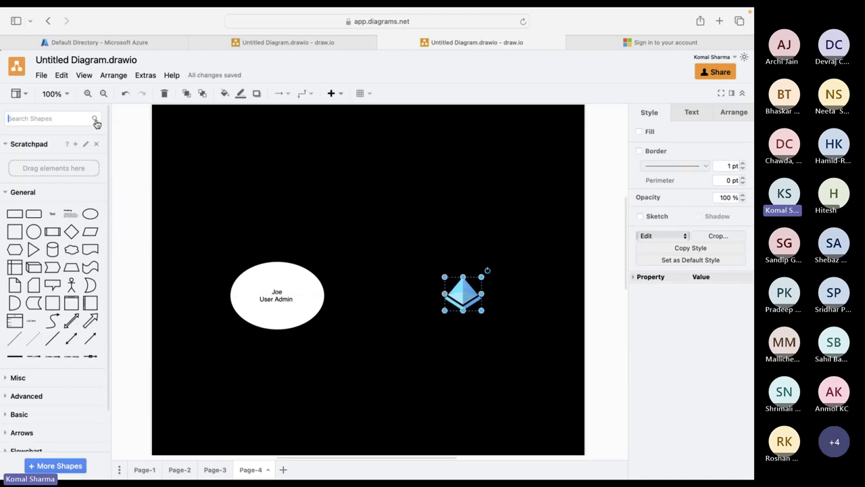
pyautogui.write('users')
pyautogui.press('Return')
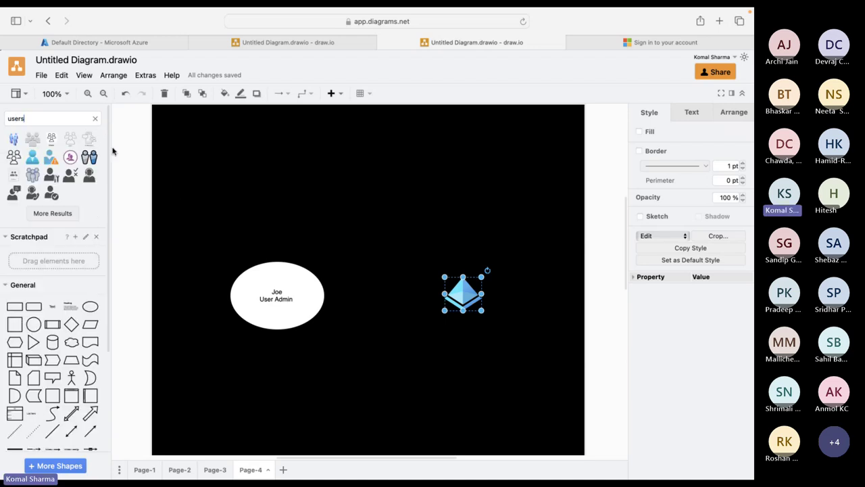
pyautogui.click(12, 140)
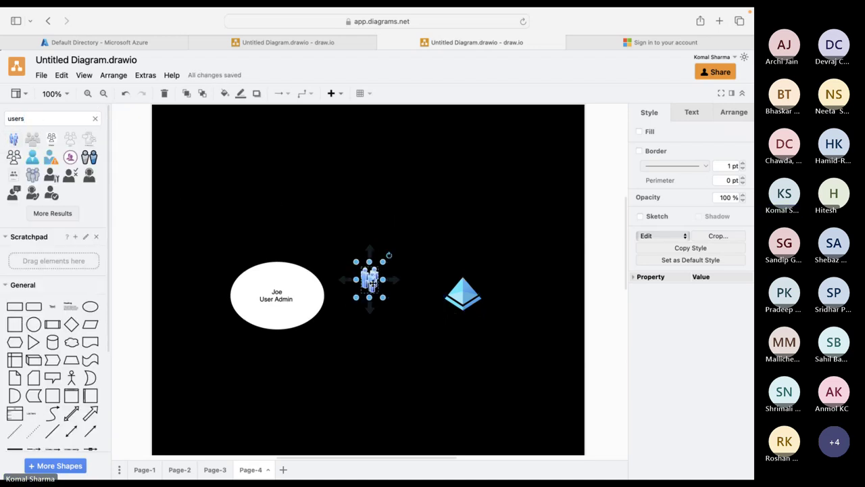
pyautogui.moveTo(373, 282); pyautogui.dragTo(500, 294)
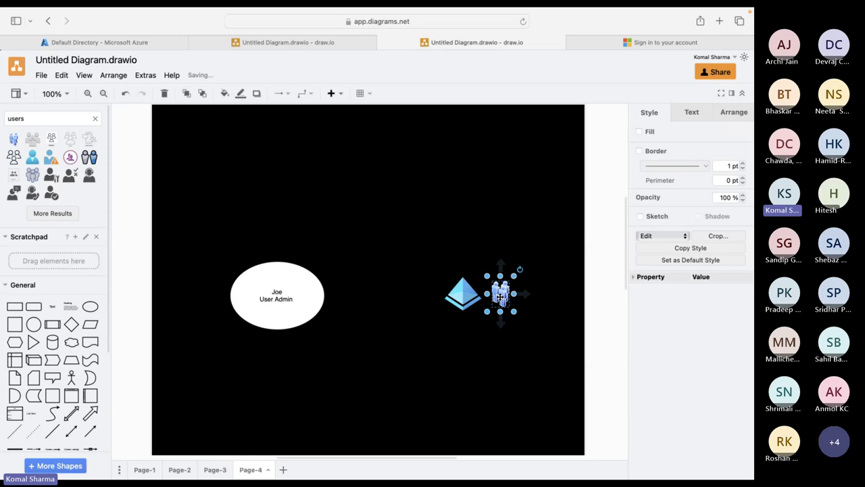
# - Draw a light-yellow arrow from the User Admin ellipse to the Azure pyramid
pyautogui.click(90, 412)
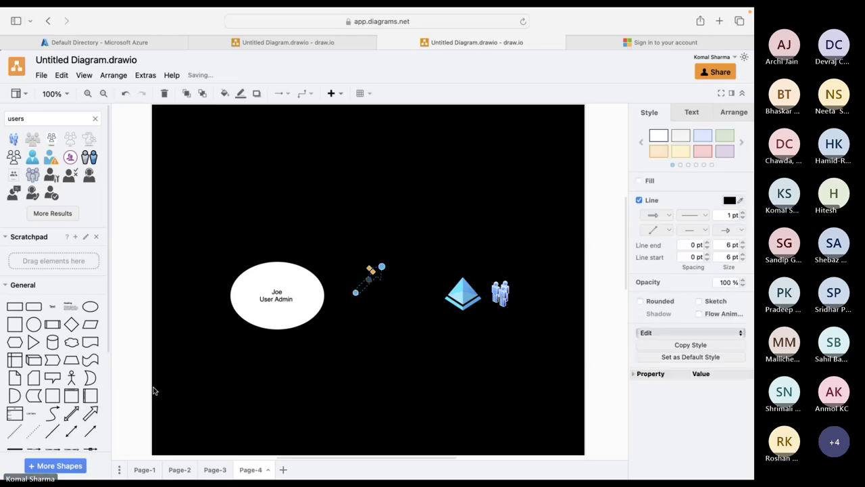
pyautogui.moveTo(362, 283)
pyautogui.mouseDown()
pyautogui.moveTo(339, 286)
pyautogui.moveTo(365, 287)
pyautogui.mouseUp()
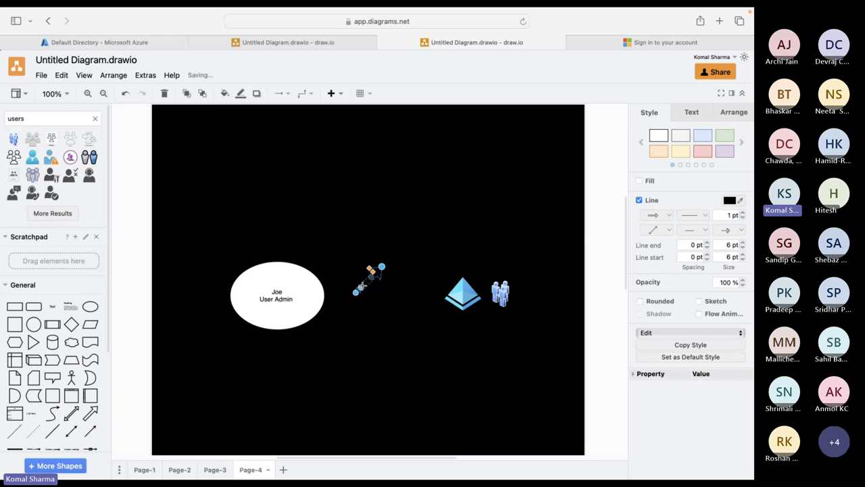
pyautogui.press('Delete')
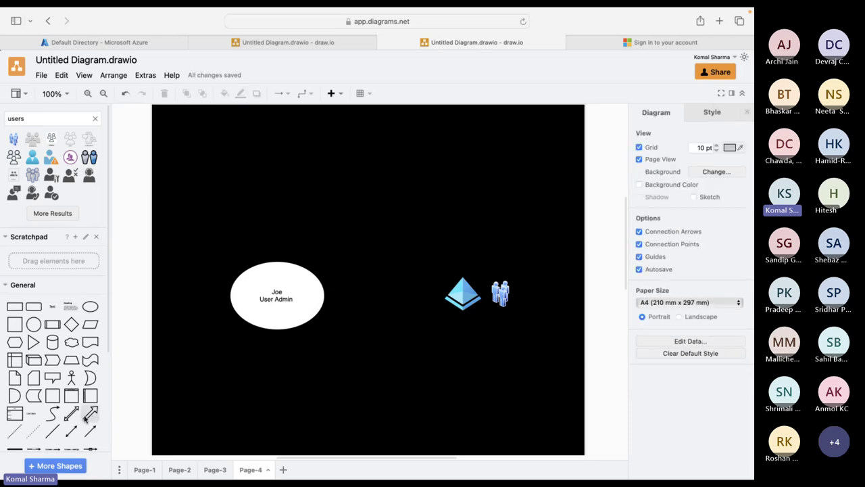
pyautogui.click(90, 413)
pyautogui.moveTo(356, 292); pyautogui.dragTo(329, 292)
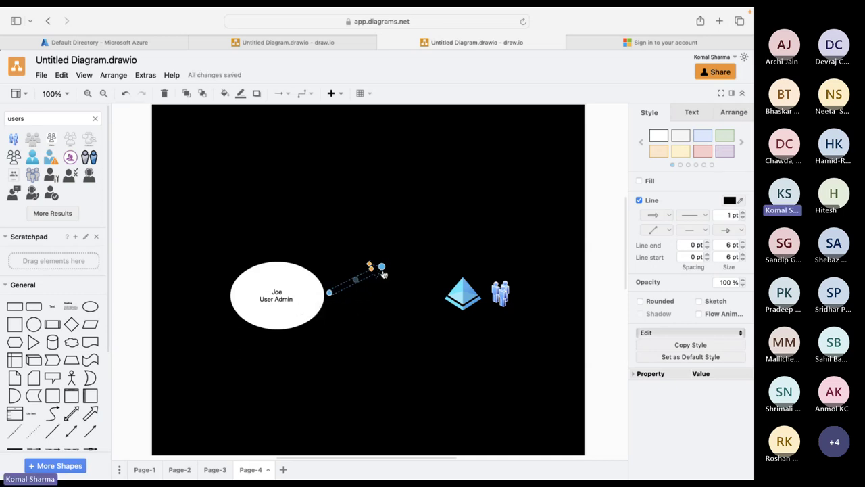
pyautogui.moveTo(382, 267); pyautogui.dragTo(444, 298)
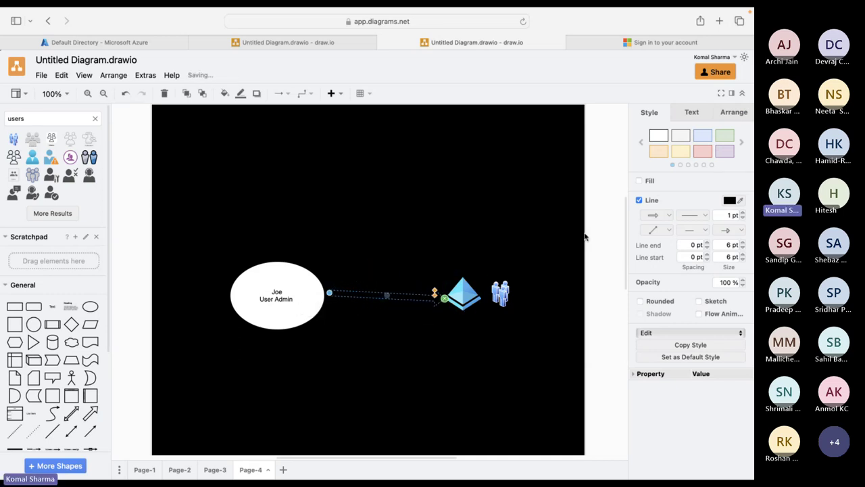
pyautogui.click(682, 152)
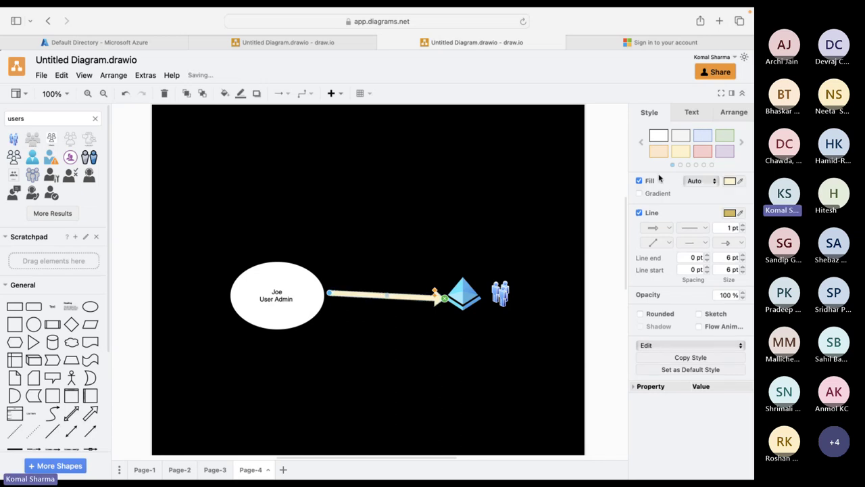
# - Add white rectangle boxes below the Azure AD icon and position them lower on the page
pyautogui.click(332, 360)
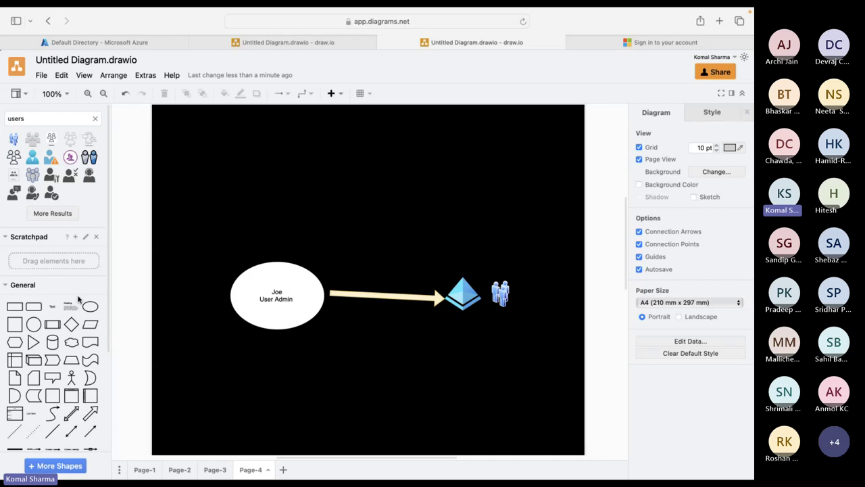
pyautogui.click(462, 296)
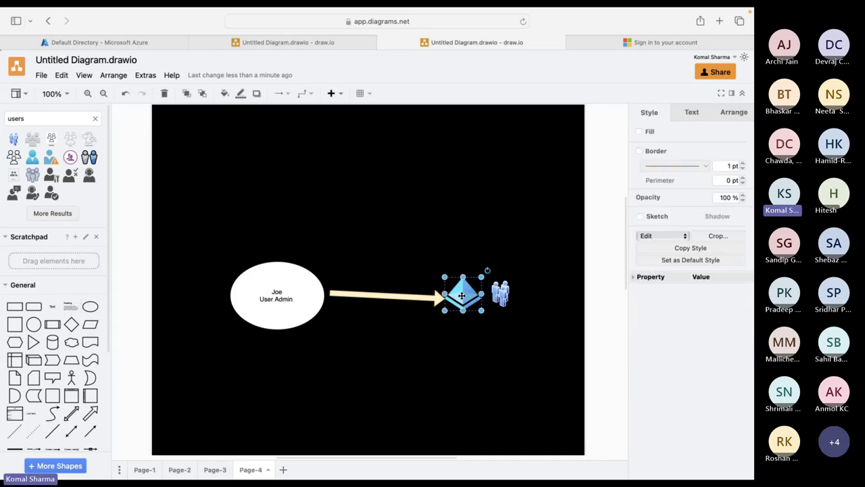
pyautogui.moveTo(14, 306); pyautogui.dragTo(483, 349)
pyautogui.moveTo(369, 354); pyautogui.dragTo(473, 400)
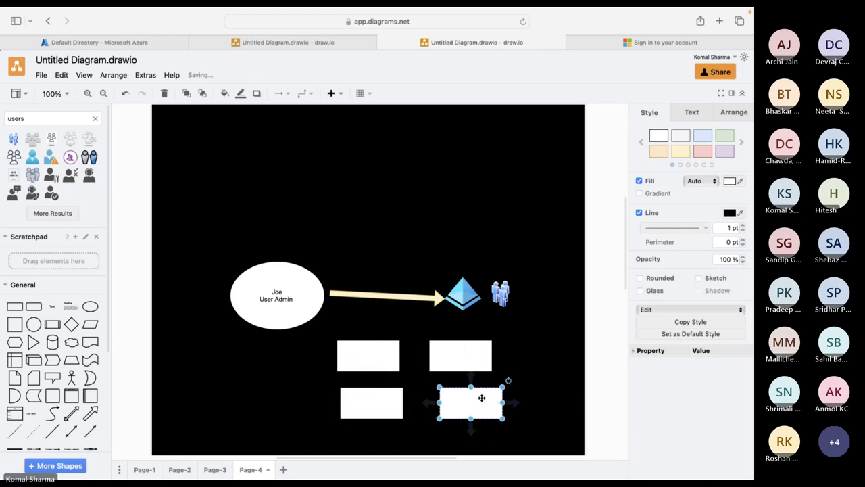
# - Reattach the yellow arrow to the upper-right box and label the top boxes Mumbai and Delhi
pyautogui.click(337, 294)
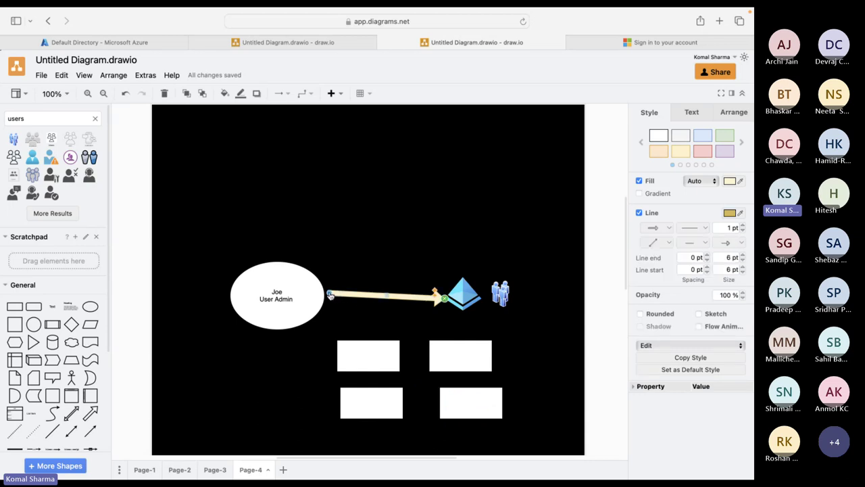
pyautogui.moveTo(329, 295); pyautogui.dragTo(444, 339)
pyautogui.click(379, 352)
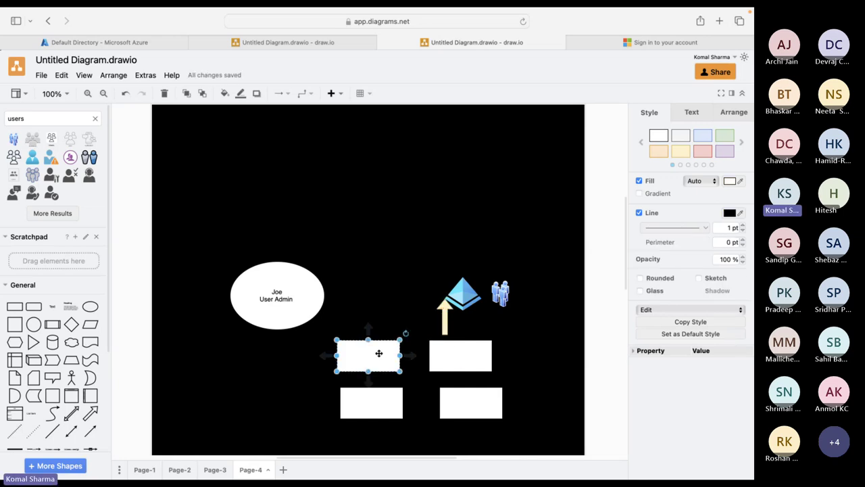
pyautogui.write('Mumbai')
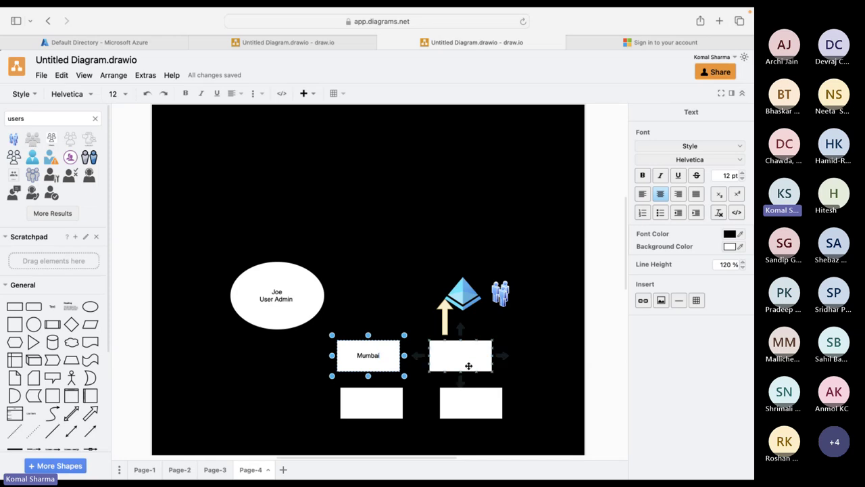
pyautogui.click(465, 353)
pyautogui.doubleClick(464, 353)
pyautogui.write('De')
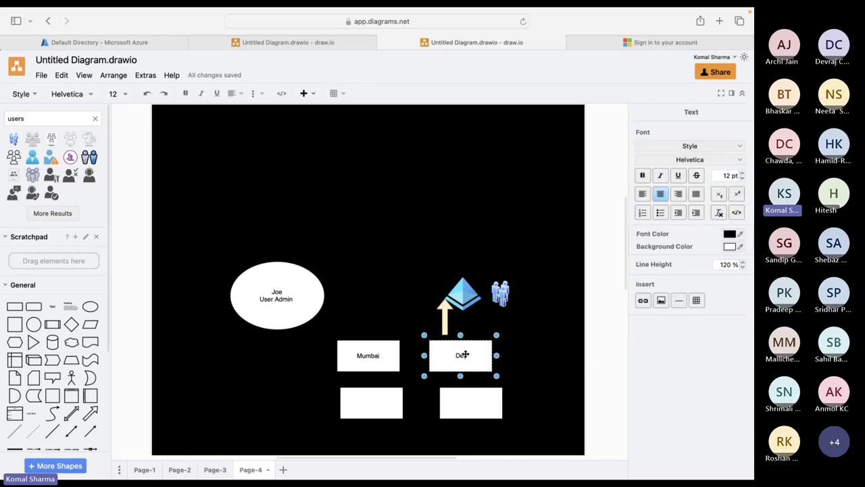
pyautogui.write('lhi')
# - Label the bottom boxes Hydrabad and Kolkata
pyautogui.click(374, 406)
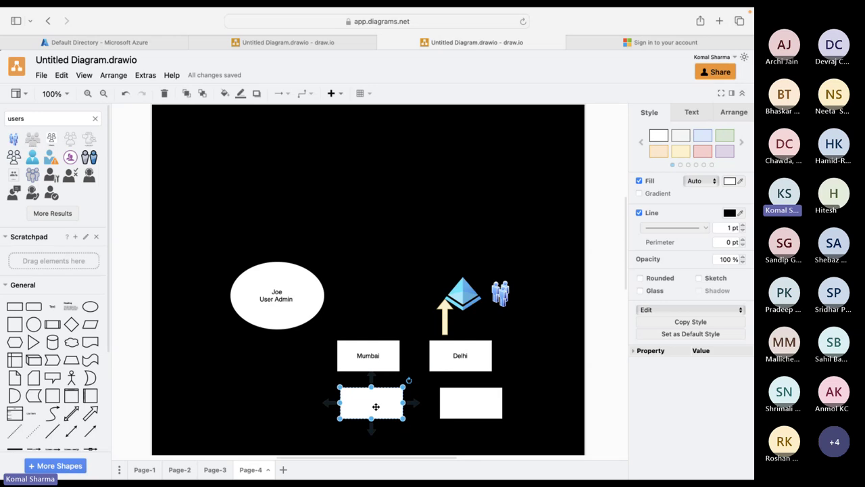
pyautogui.doubleClick(376, 406)
pyautogui.write('Hydrabad')
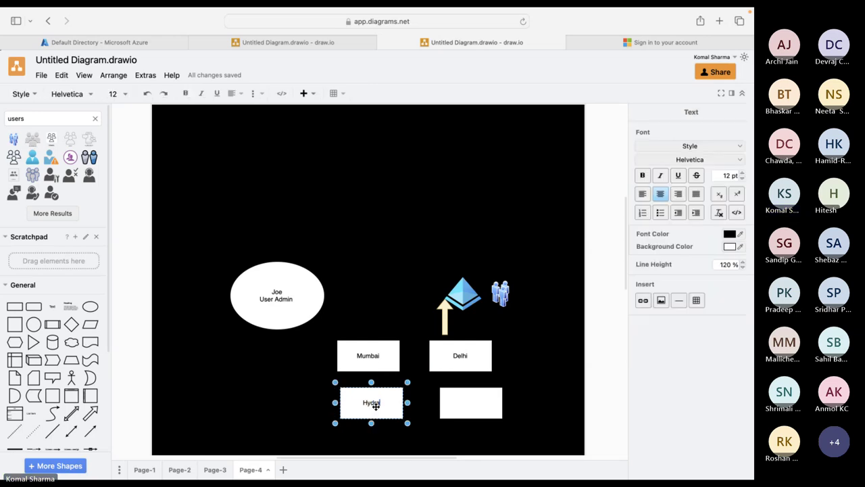
pyautogui.click(457, 405)
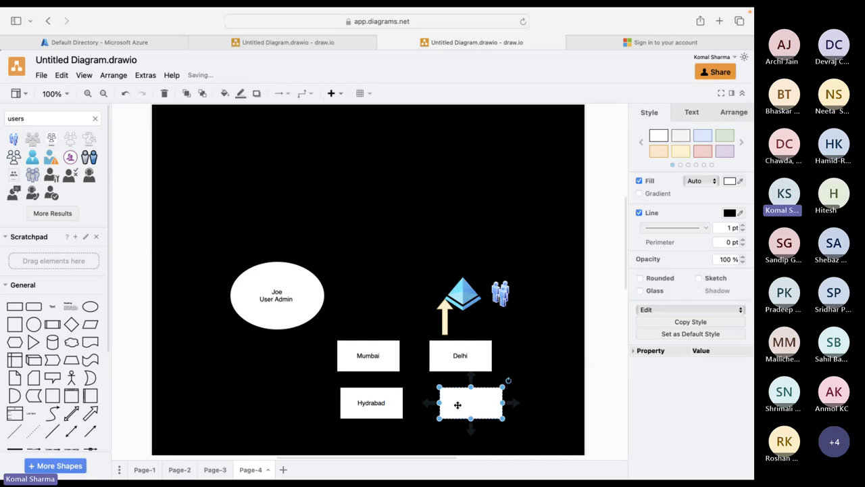
pyautogui.doubleClick(457, 404)
pyautogui.write('Kol')
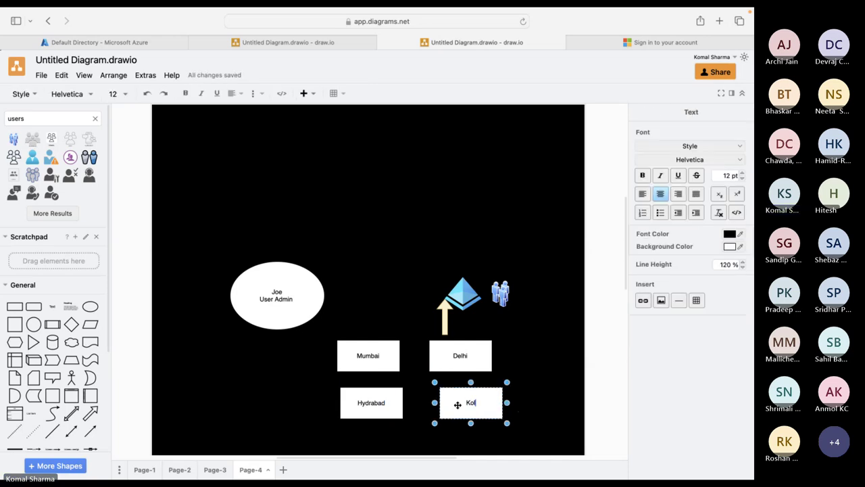
pyautogui.write('kata')
pyautogui.press('BackSpace')
pyautogui.press('BackSpace')
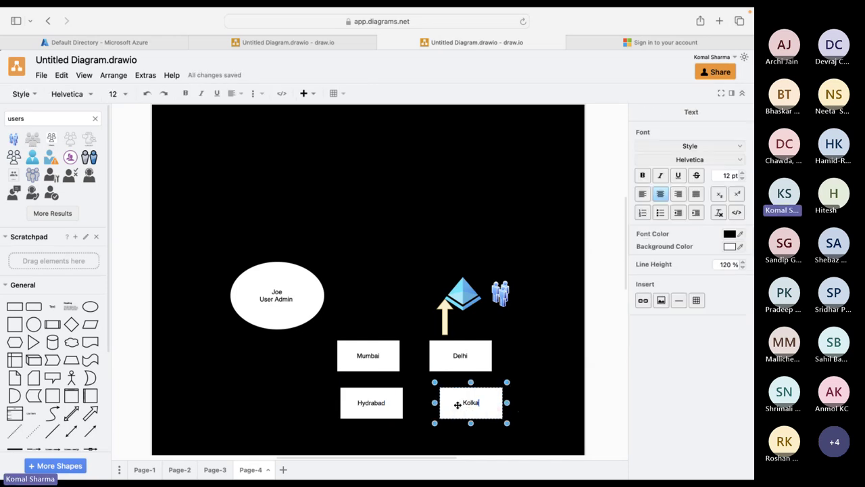
pyautogui.write('a')
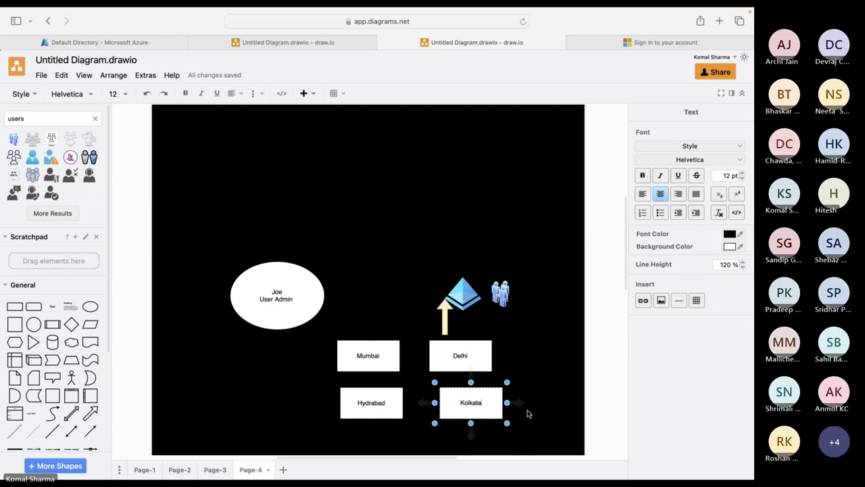
pyautogui.click(379, 352)
pyautogui.click(470, 355)
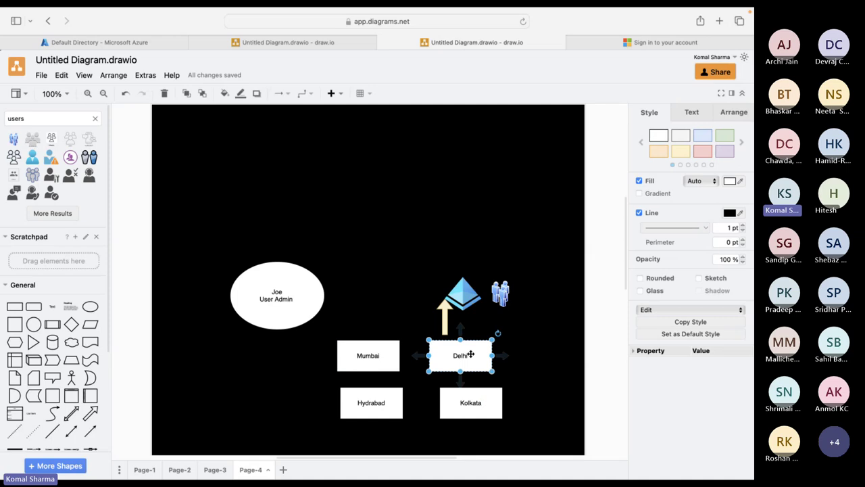
# - Shrink the User Admin ellipse, keep it left of Mumbai, and clone it beside Hydrabad
pyautogui.click(268, 299)
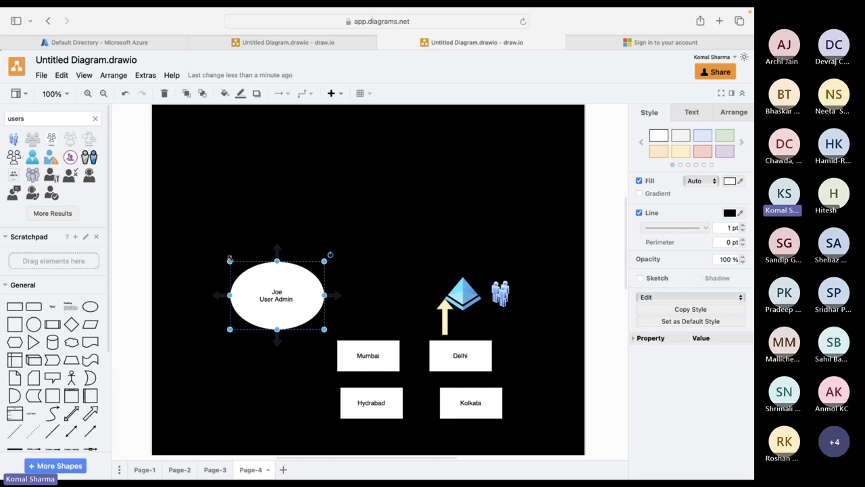
pyautogui.moveTo(230, 260); pyautogui.dragTo(267, 359)
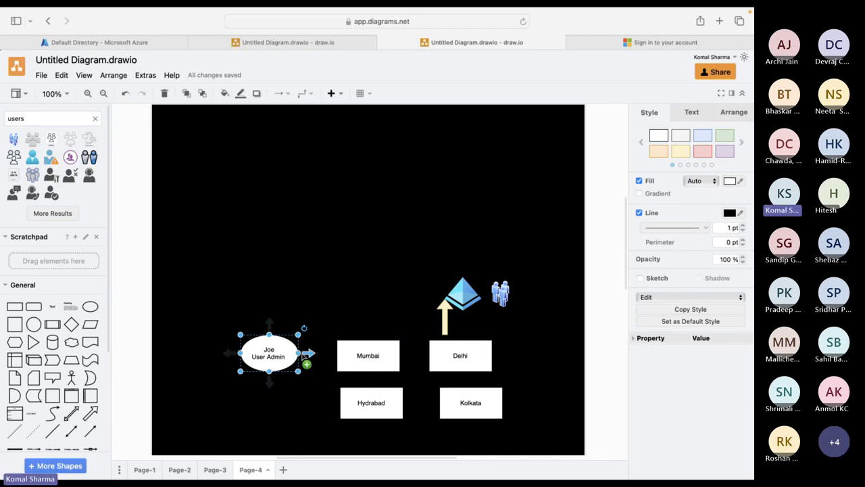
pyautogui.moveTo(311, 353); pyautogui.dragTo(319, 357)
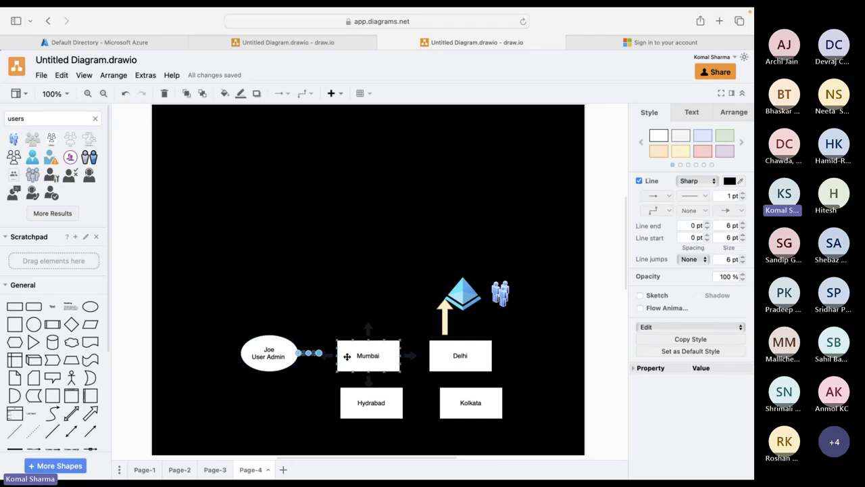
pyautogui.click(346, 355)
pyautogui.click(277, 356)
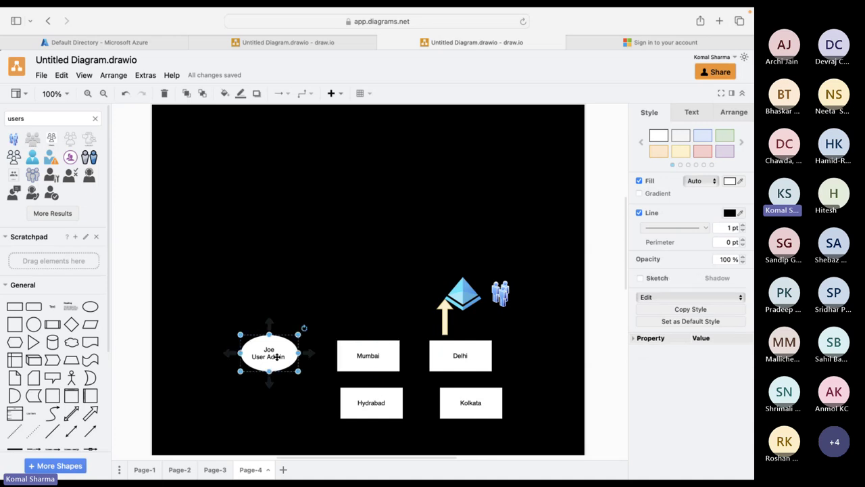
pyautogui.moveTo(277, 356)
pyautogui.mouseDown()
pyautogui.moveTo(274, 421)
pyautogui.moveTo(275, 413)
pyautogui.mouseUp()
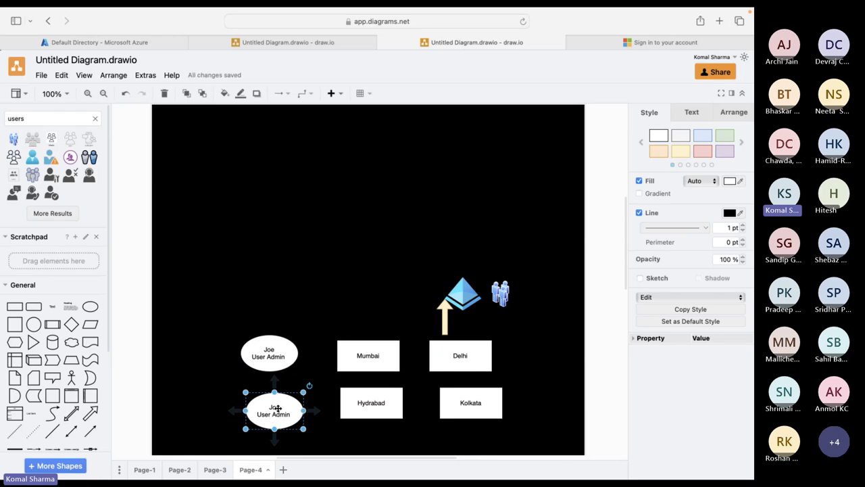
# - Remove the old name line from the copied ellipse beside Hydrabad
pyautogui.doubleClick(277, 408)
pyautogui.click(277, 408)
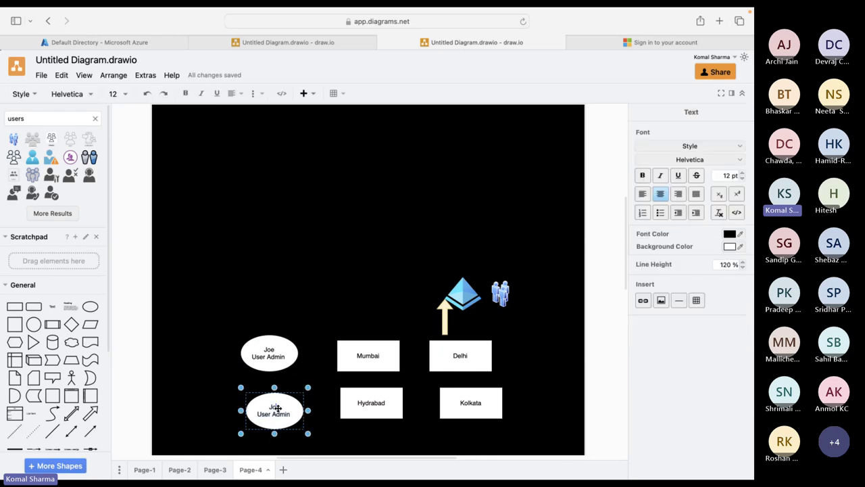
pyautogui.press('Delete')
pyautogui.press('Delete')
pyautogui.press('Delete')
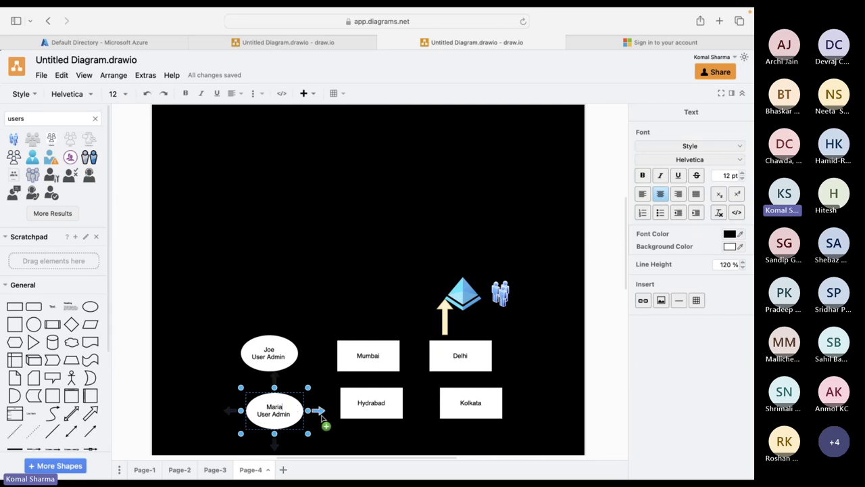
pyautogui.click(329, 421)
# - Copy the User Admin ellipse beside Delhi and Kolkata, entering a new user name on the Kolkata copy
pyautogui.click(267, 352)
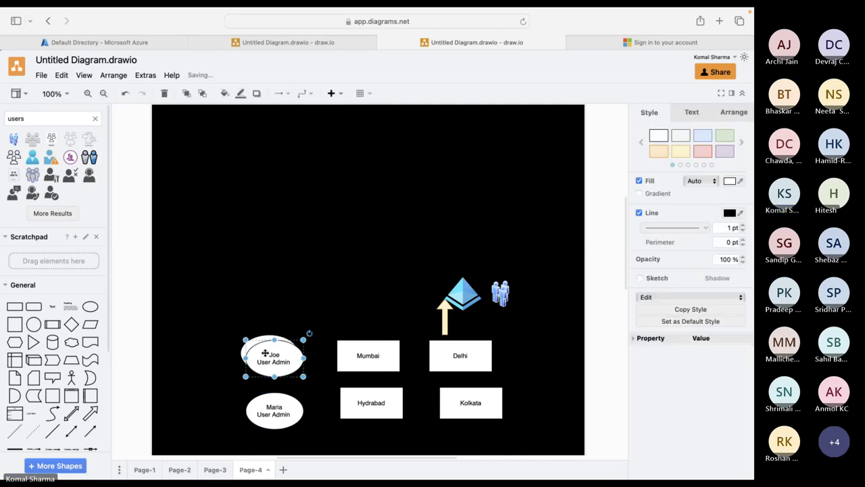
pyautogui.moveTo(280, 359); pyautogui.dragTo(547, 355)
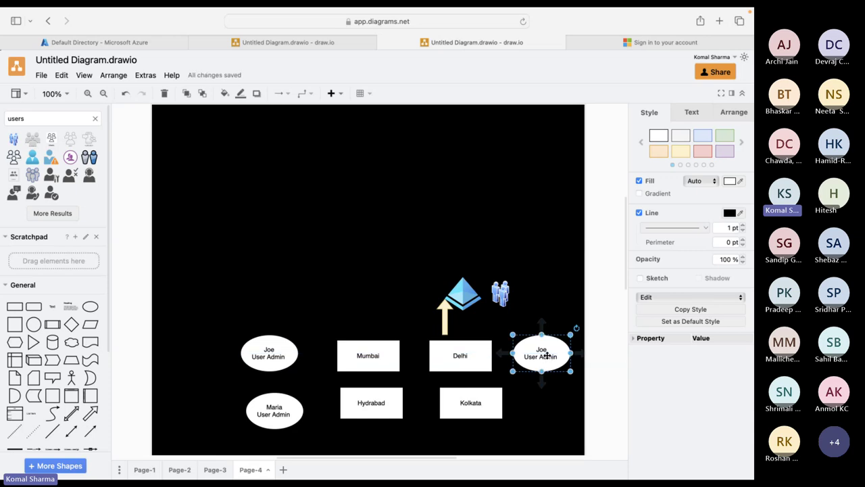
pyautogui.hotkey('ctrl', 'v')
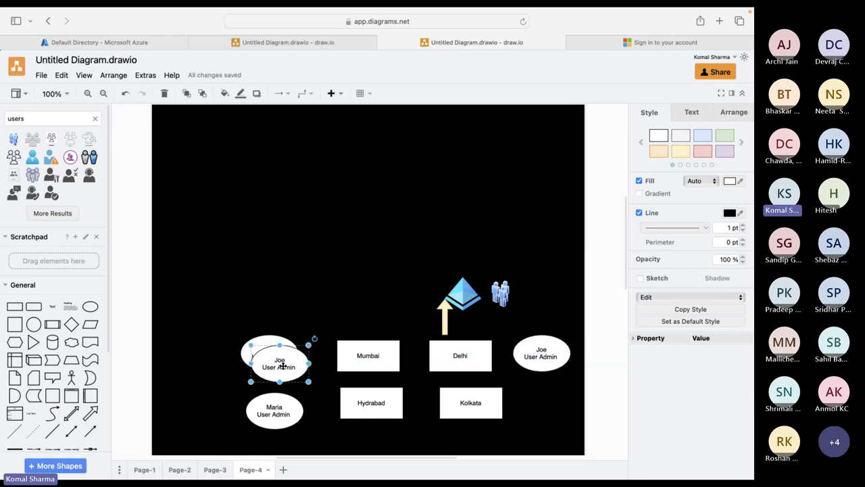
pyautogui.moveTo(283, 364); pyautogui.dragTo(549, 406)
pyautogui.doubleClick(549, 398)
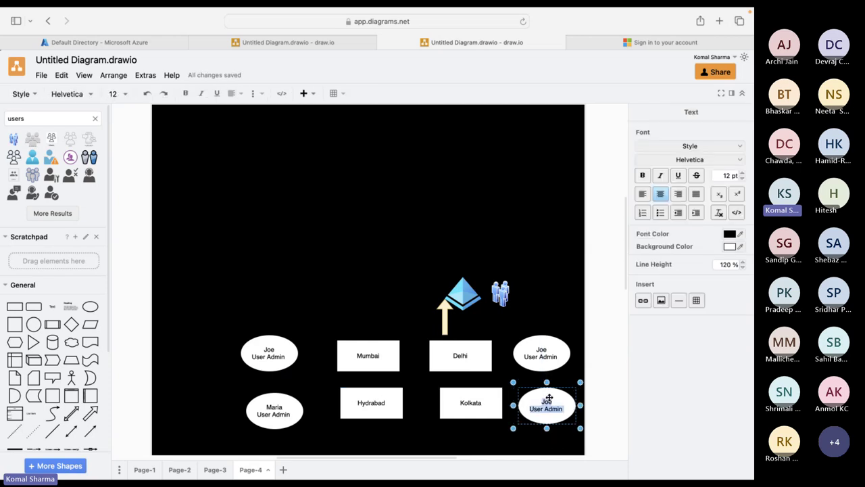
pyautogui.click(549, 398)
pyautogui.write('Mar')
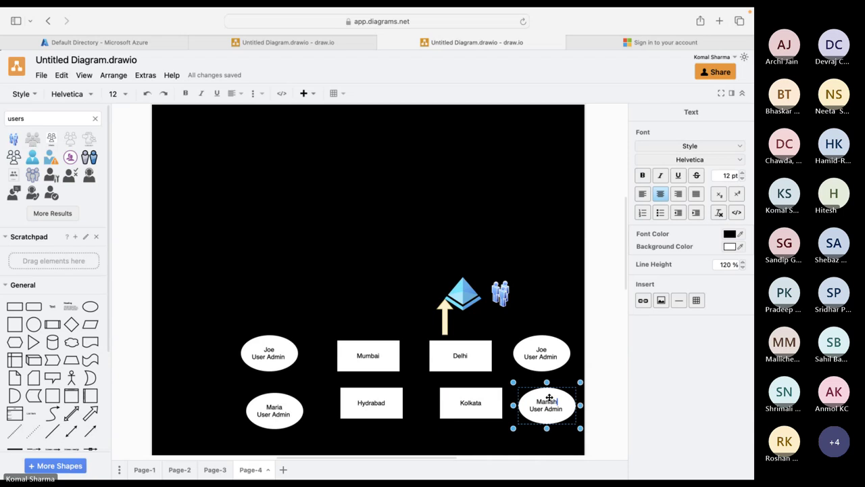
# - Rename the user on the top-right ellipse and nudge the Entra icon above the arrow
pyautogui.doubleClick(543, 350)
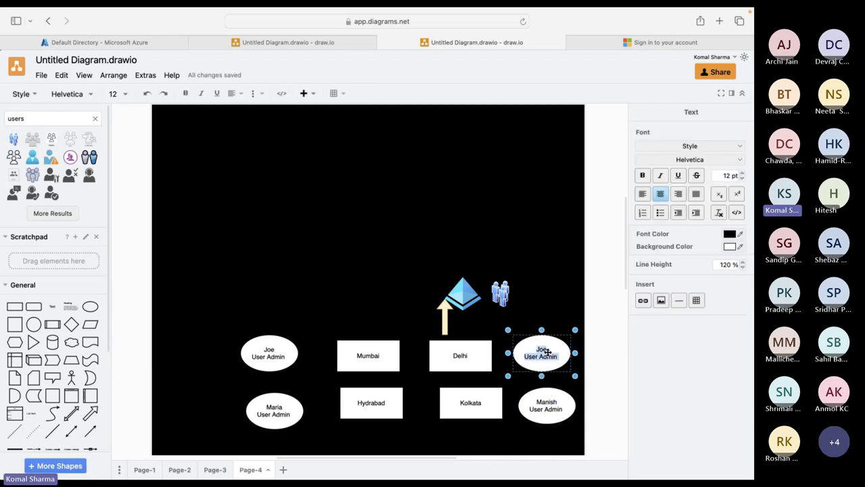
pyautogui.click(547, 351)
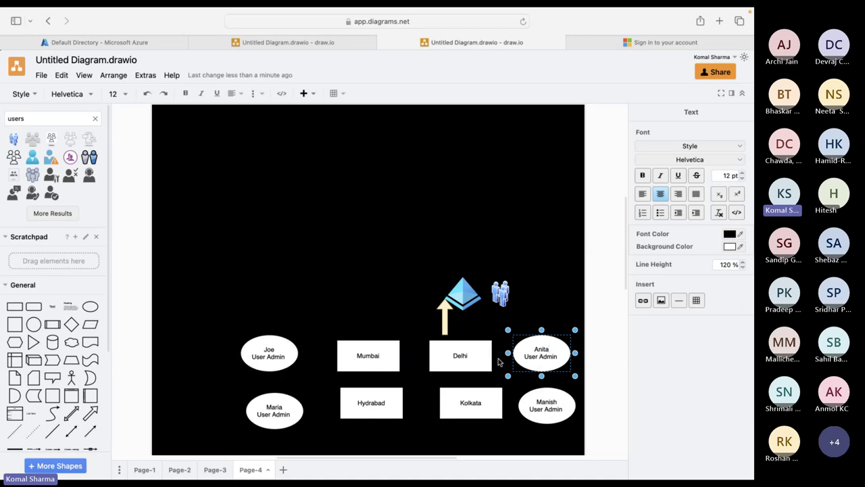
pyautogui.click(464, 360)
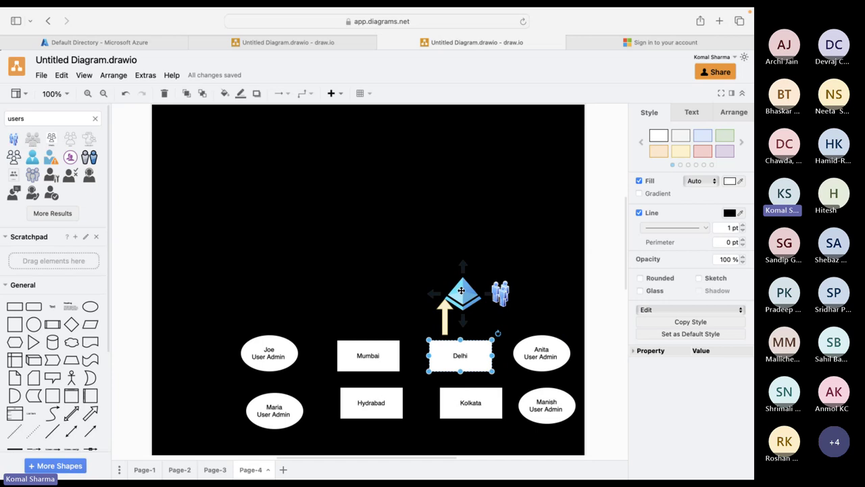
pyautogui.moveTo(461, 291)
pyautogui.mouseDown()
pyautogui.moveTo(431, 273)
pyautogui.moveTo(460, 301)
pyautogui.mouseUp()
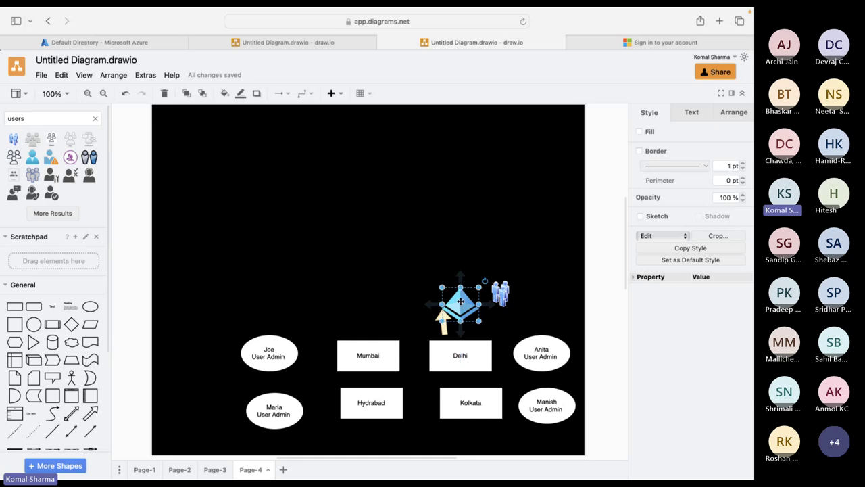
# - Back in Entra, start a new administrative unit named 'Mumbai Unit' and reach its role assignments
pyautogui.hotkey('ctrl', 'Up')
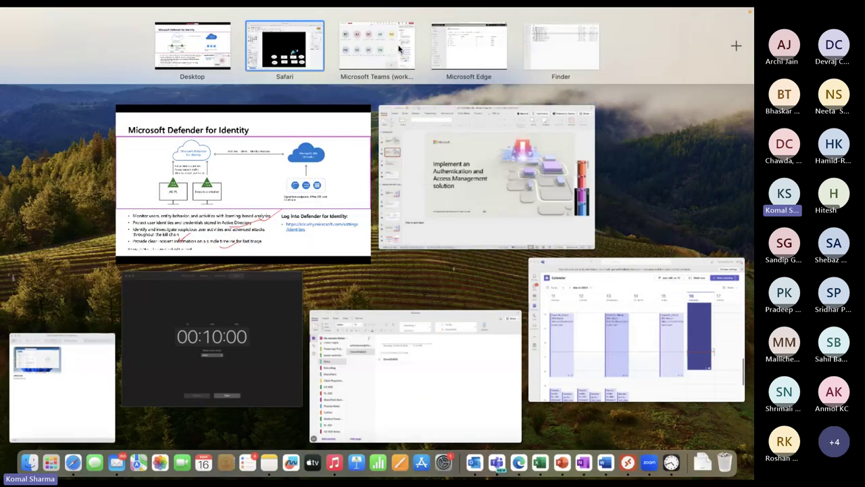
pyautogui.click(444, 43)
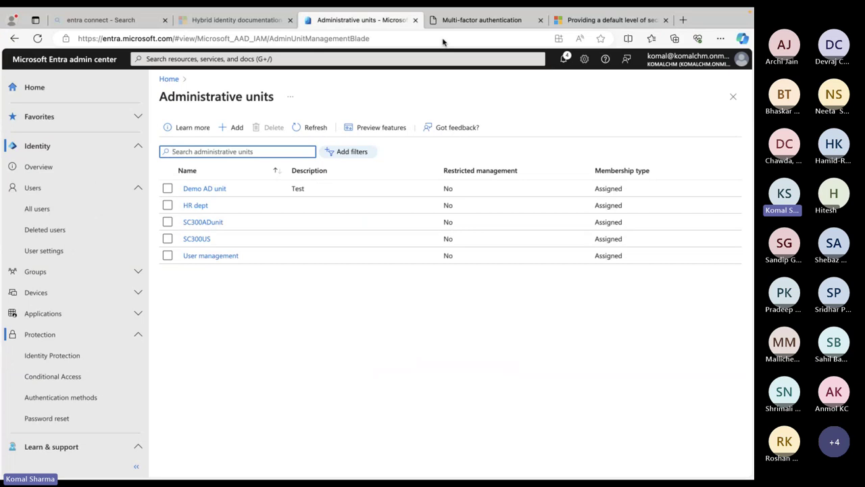
pyautogui.click(235, 129)
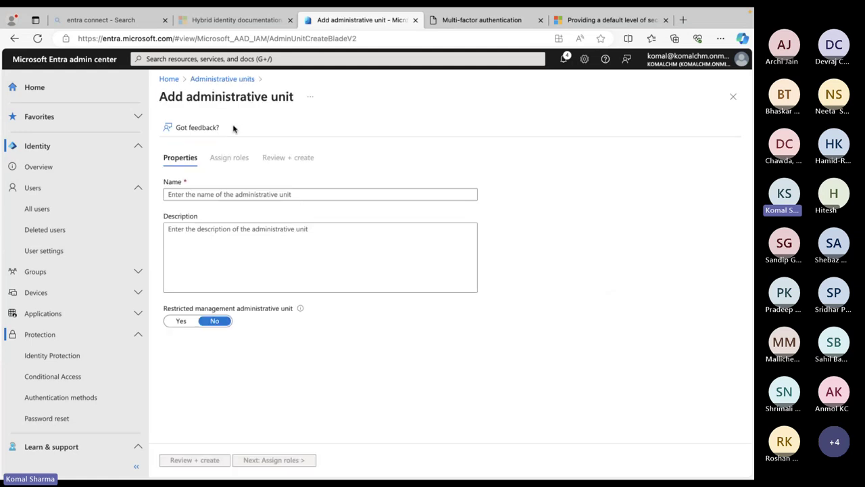
pyautogui.click(187, 195)
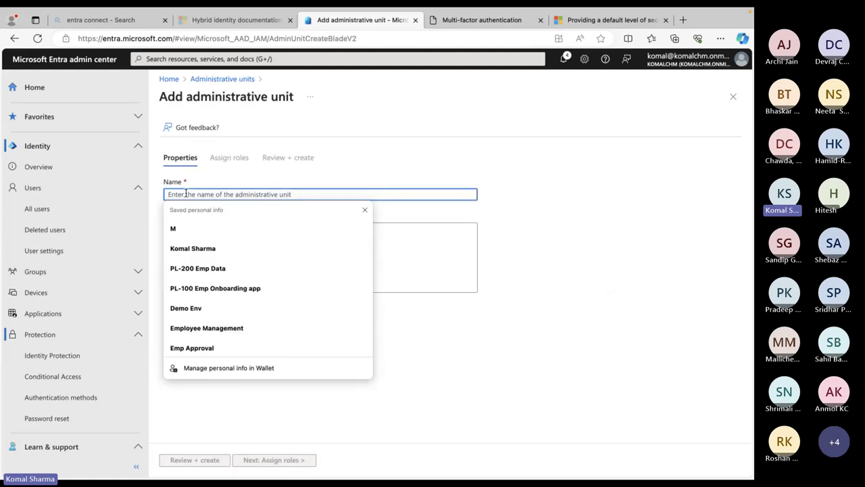
pyautogui.write('Mumbai Unit')
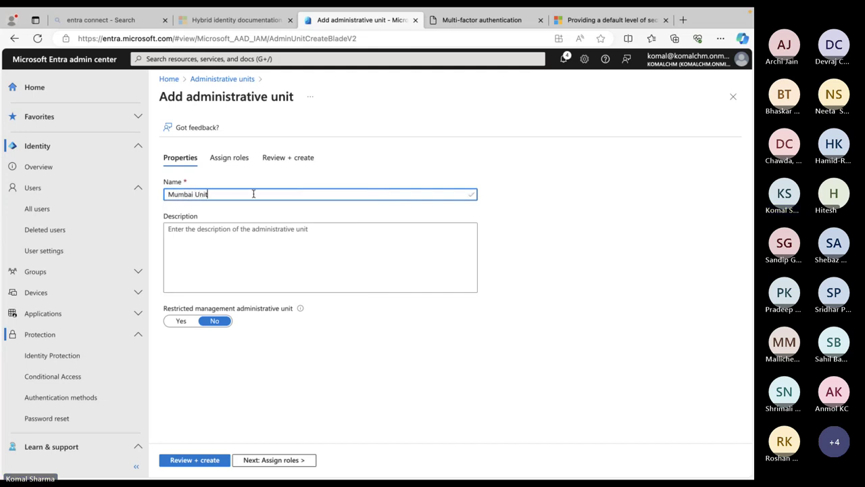
pyautogui.click(223, 216)
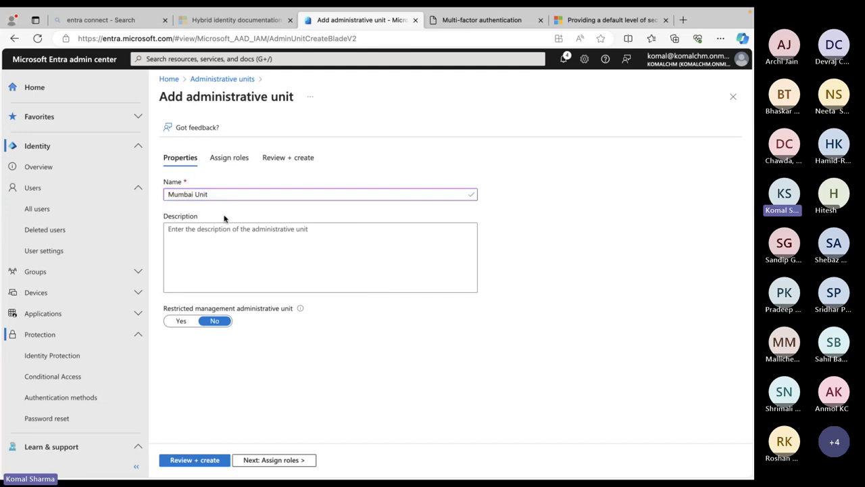
pyautogui.click(237, 162)
pyautogui.click(188, 160)
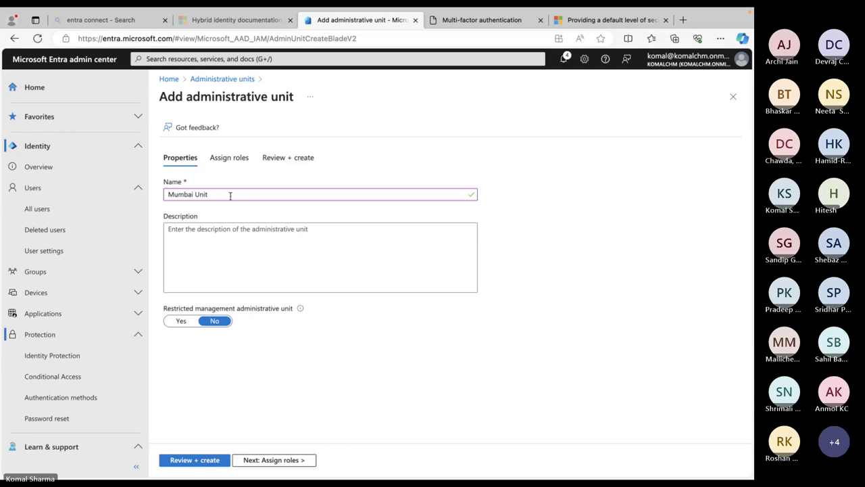
pyautogui.click(230, 157)
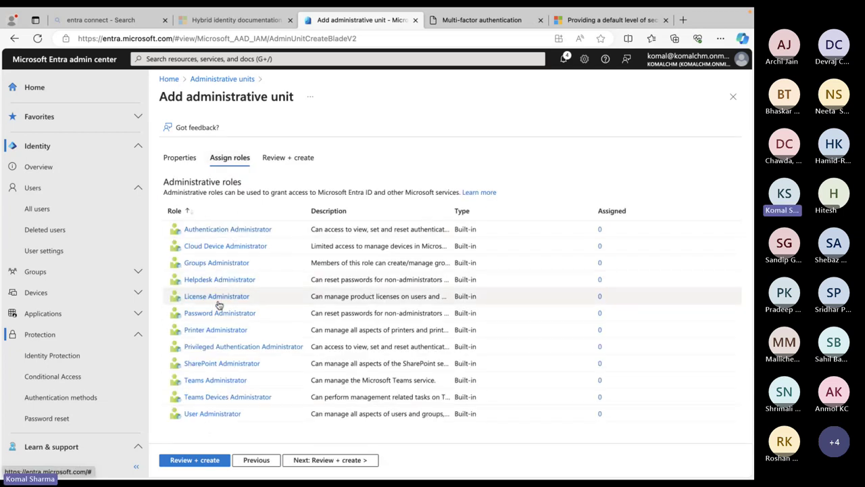
# - Assign User Administrator to a test user for Mumbai Unit and open Review + create
pyautogui.click(215, 413)
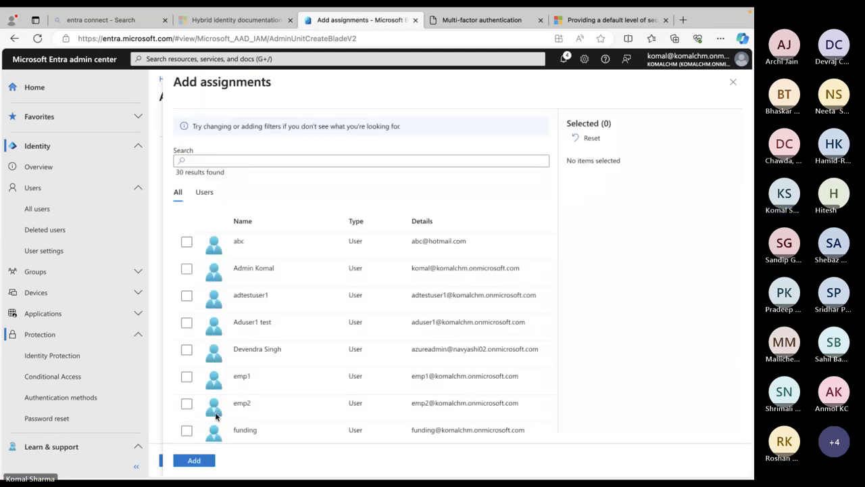
pyautogui.scroll(-2, 256, 355)
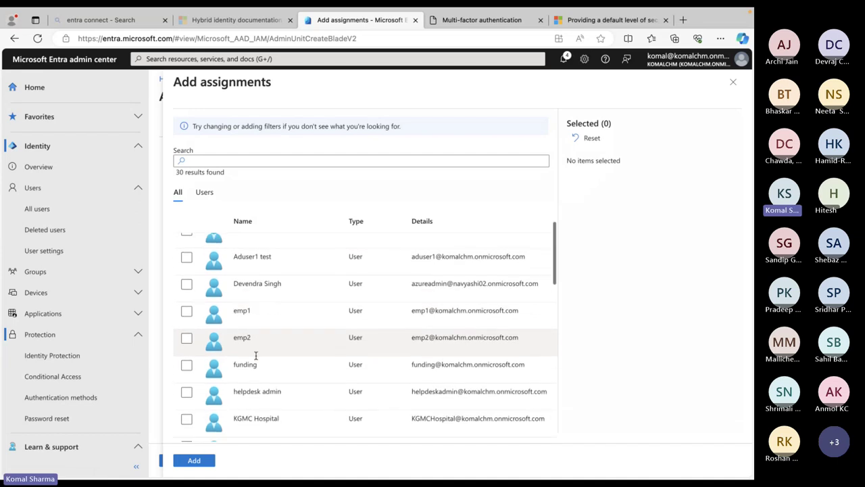
pyautogui.scroll(-3, 255, 356)
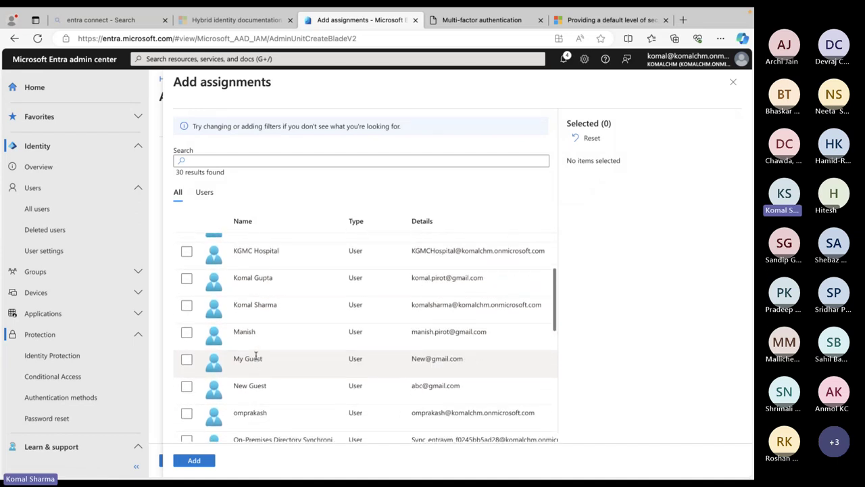
pyautogui.scroll(-4, 255, 355)
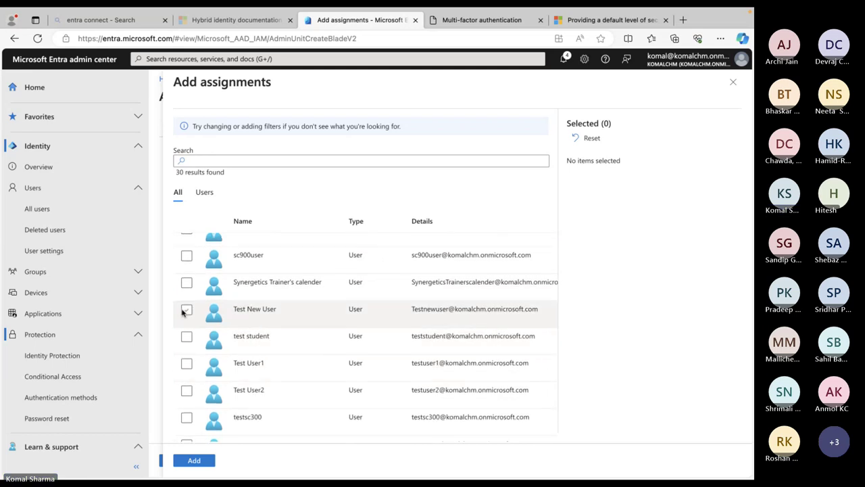
pyautogui.click(186, 309)
pyautogui.click(196, 460)
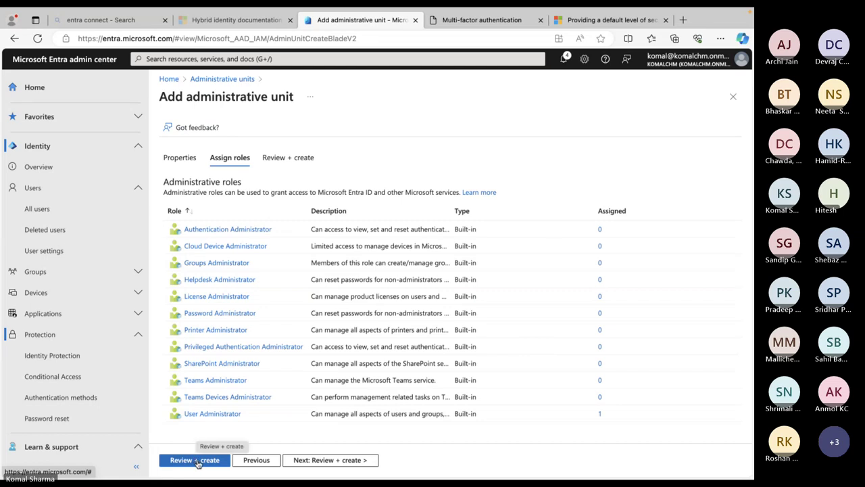
pyautogui.click(195, 460)
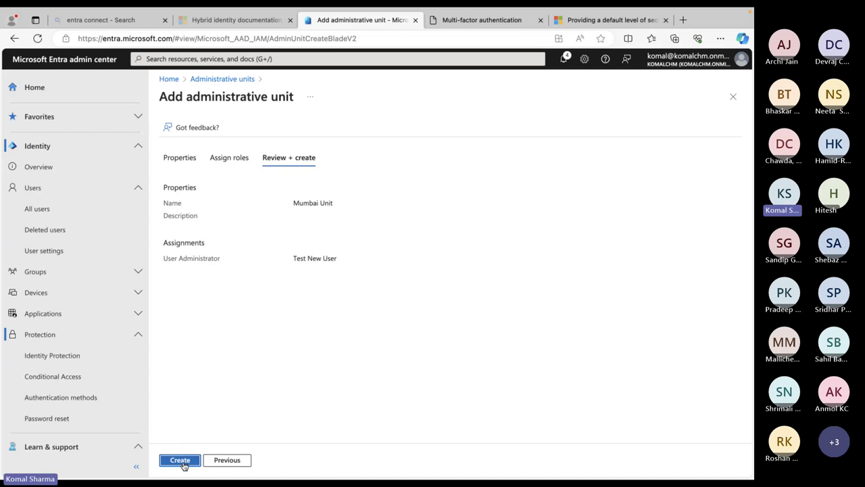
# - Create Mumbai Unit and open its empty Users page
pyautogui.click(181, 461)
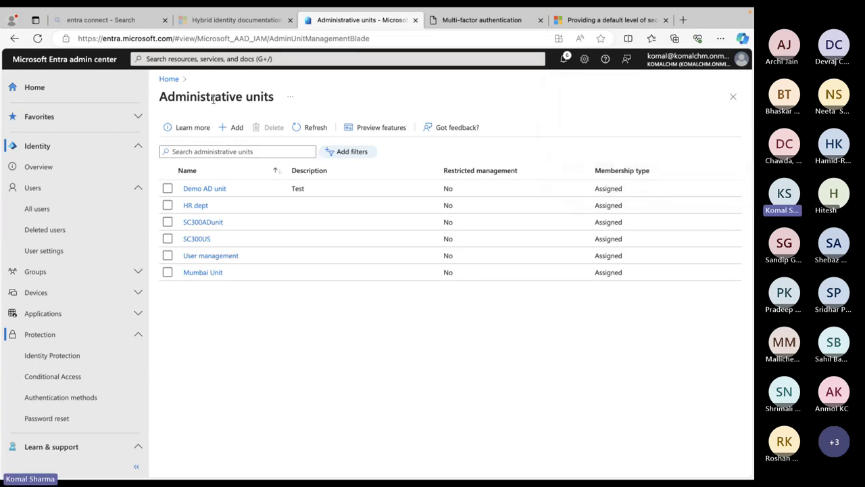
pyautogui.click(209, 273)
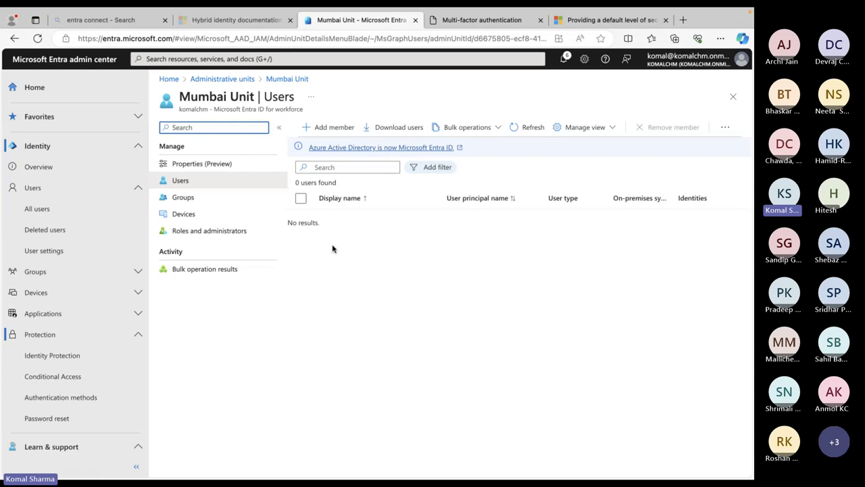
# - Begin adding members to Mumbai Unit and select the first two users
pyautogui.click(310, 129)
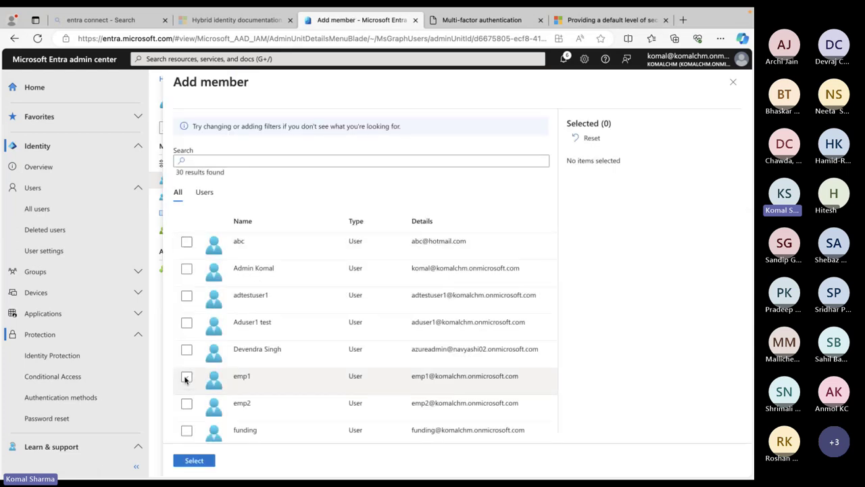
pyautogui.click(186, 377)
pyautogui.click(187, 403)
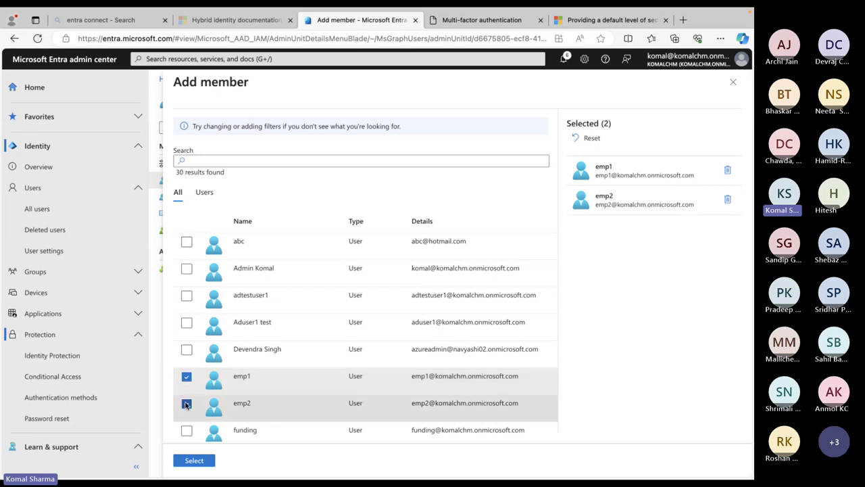
pyautogui.scroll(-5, 270, 372)
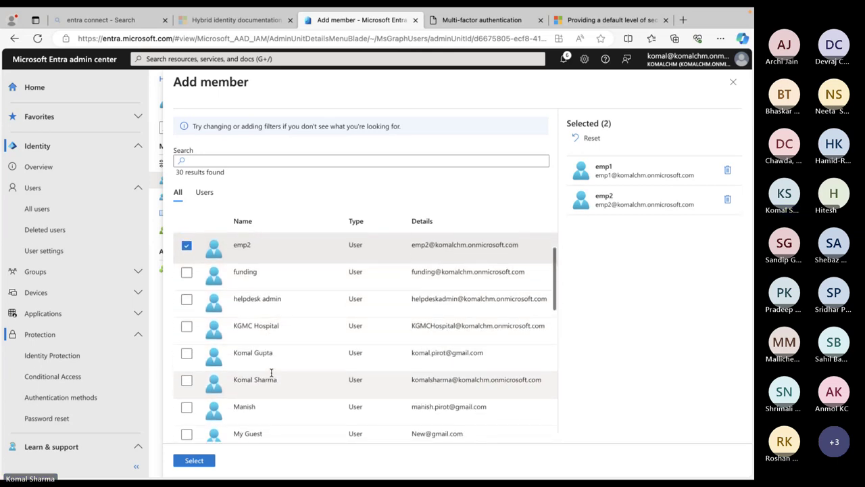
pyautogui.scroll(-5, 271, 373)
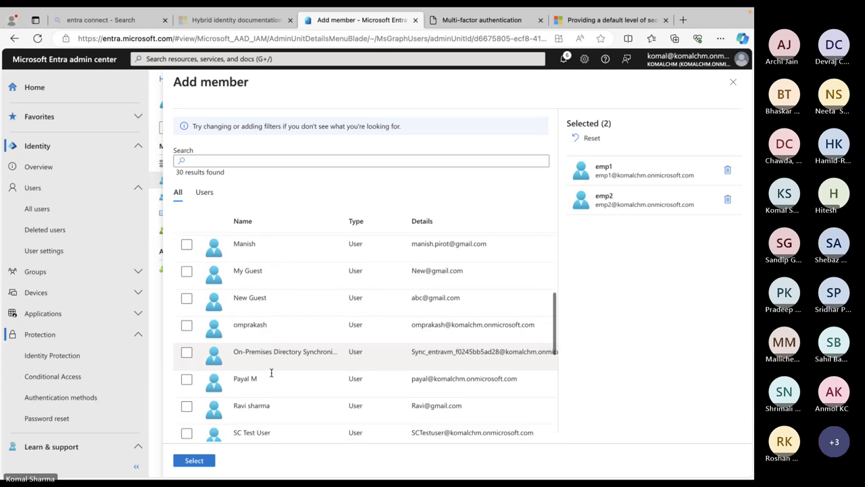
pyautogui.scroll(-5, 271, 373)
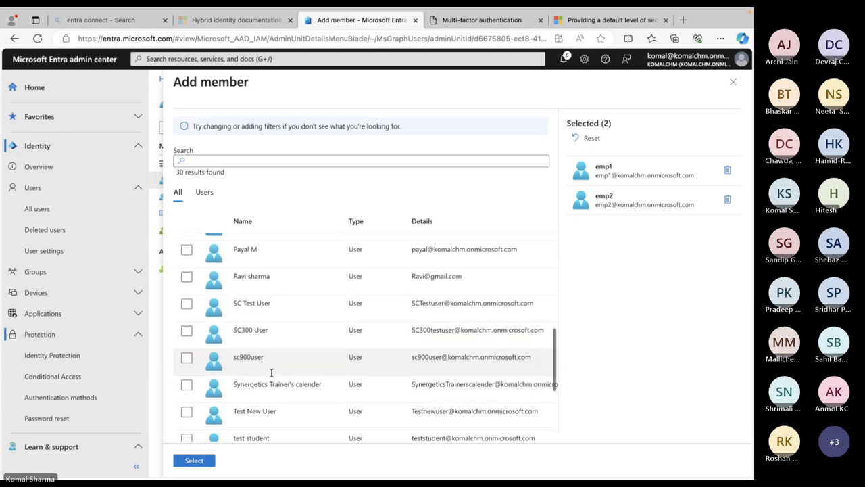
pyautogui.scroll(-3, 271, 372)
# - Select four more test users, add all six to Mumbai Unit, and refresh the member list
pyautogui.click(186, 337)
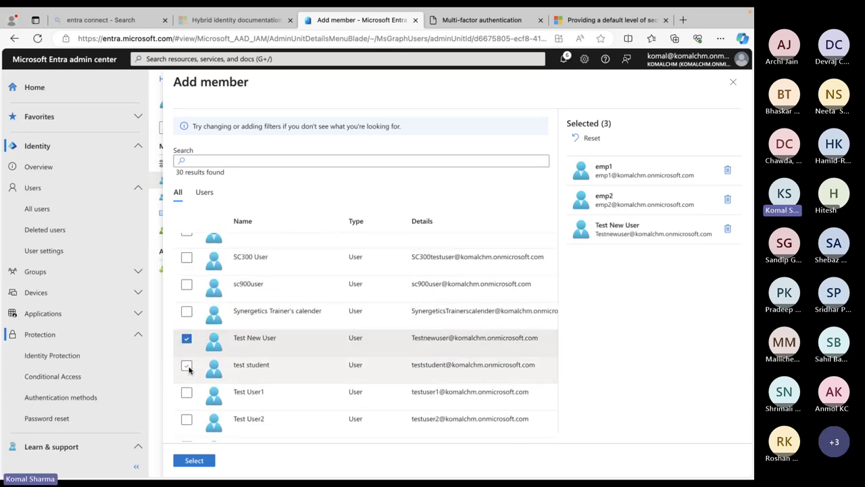
pyautogui.click(187, 365)
pyautogui.click(187, 393)
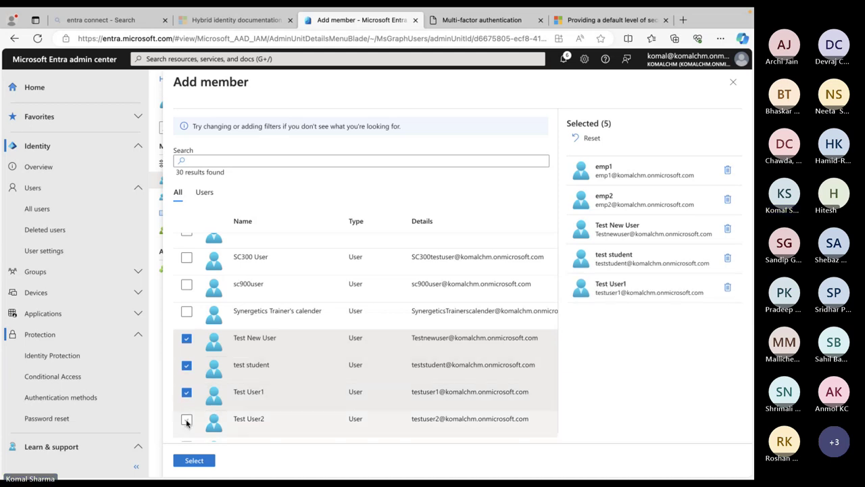
pyautogui.click(187, 420)
pyautogui.scroll(-3, 250, 386)
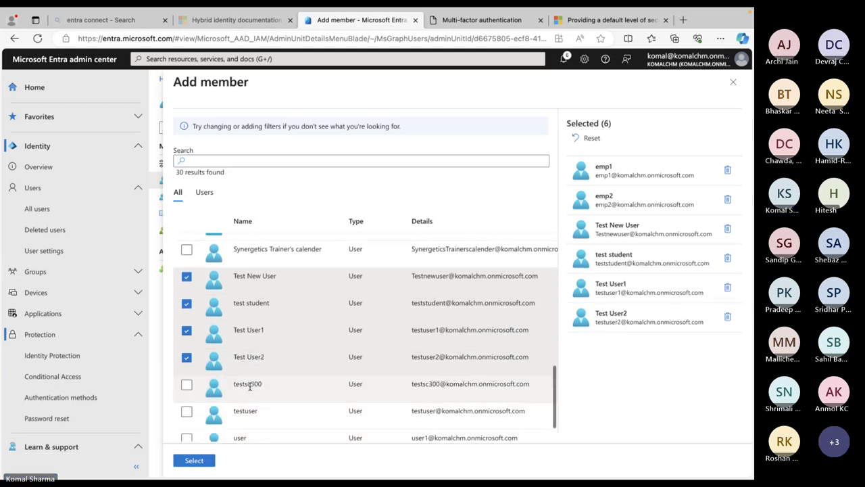
pyautogui.click(194, 460)
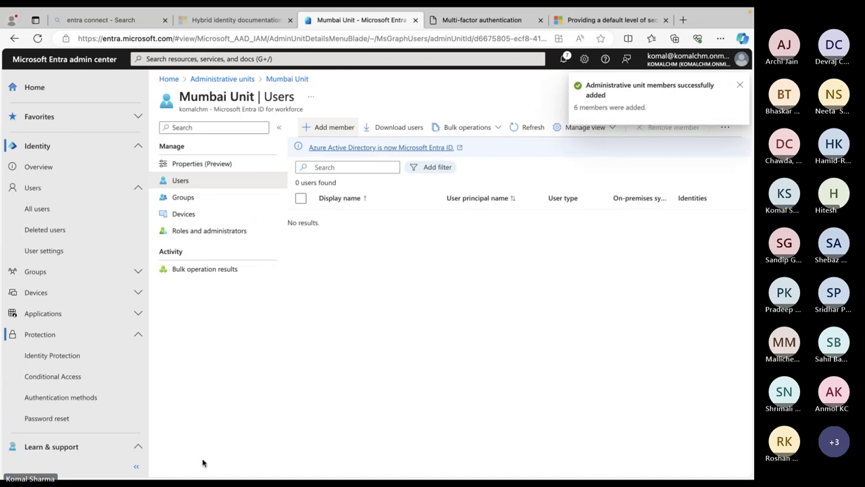
pyautogui.click(532, 129)
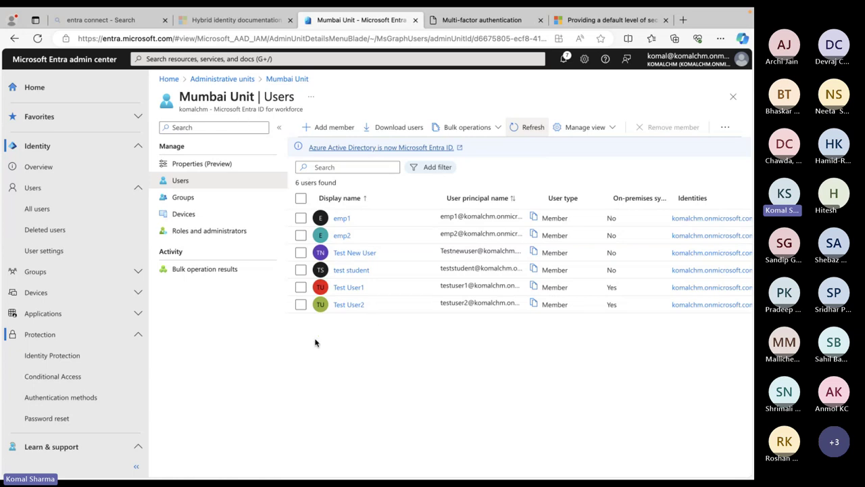
# - Check Mumbai Unit's groups, then open the User Administrator role's assignments for the unit
pyautogui.click(190, 202)
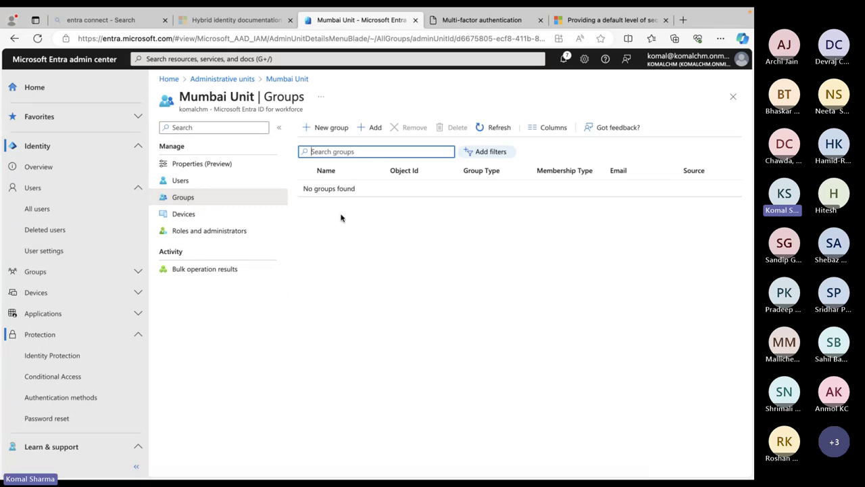
pyautogui.click(203, 236)
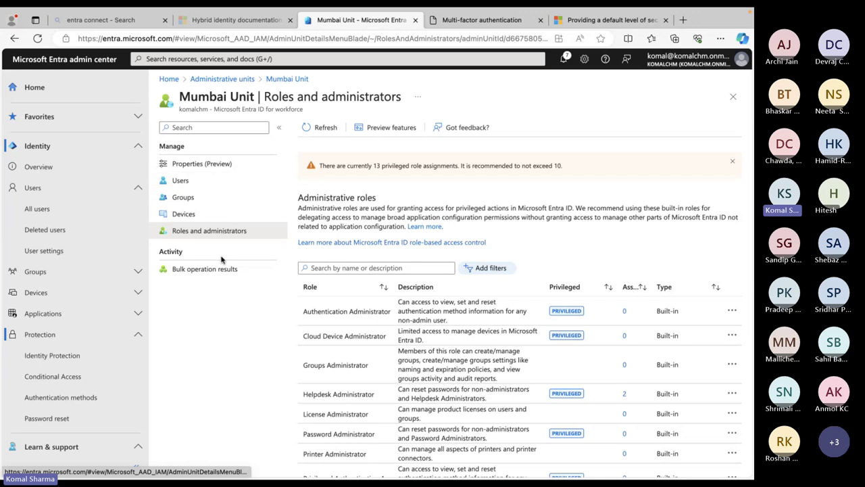
pyautogui.scroll(-3, 333, 254)
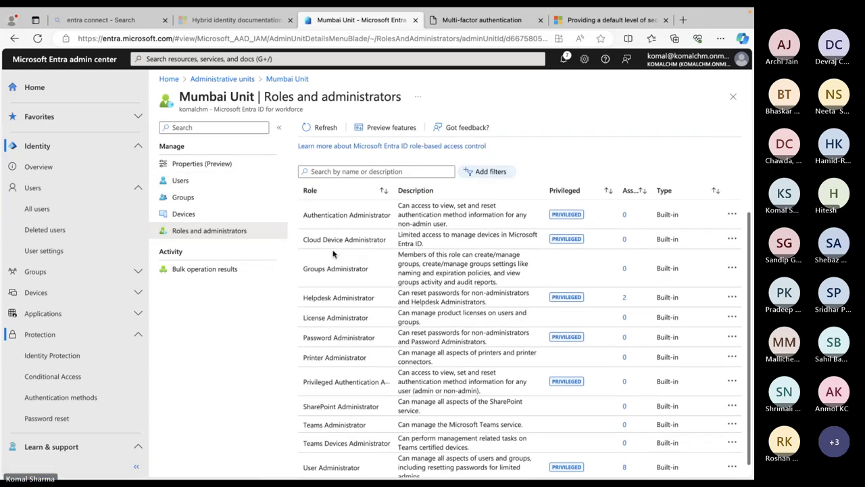
pyautogui.scroll(3, 333, 254)
pyautogui.scroll(-4, 324, 320)
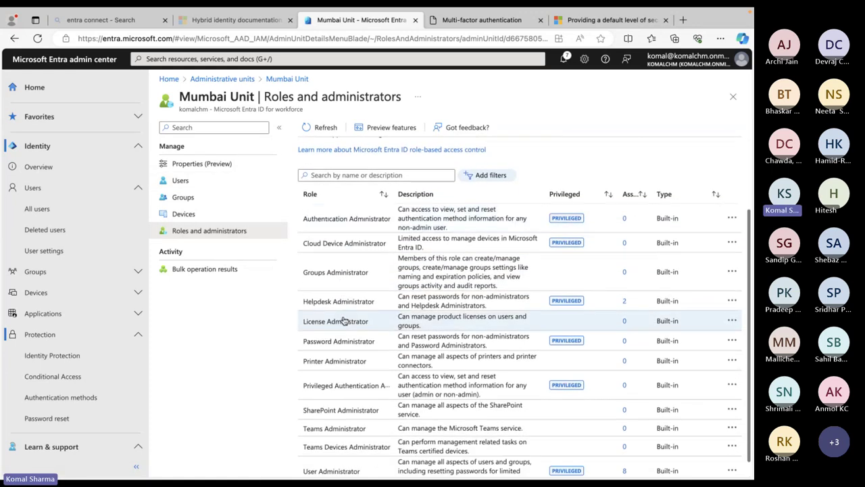
pyautogui.click(337, 455)
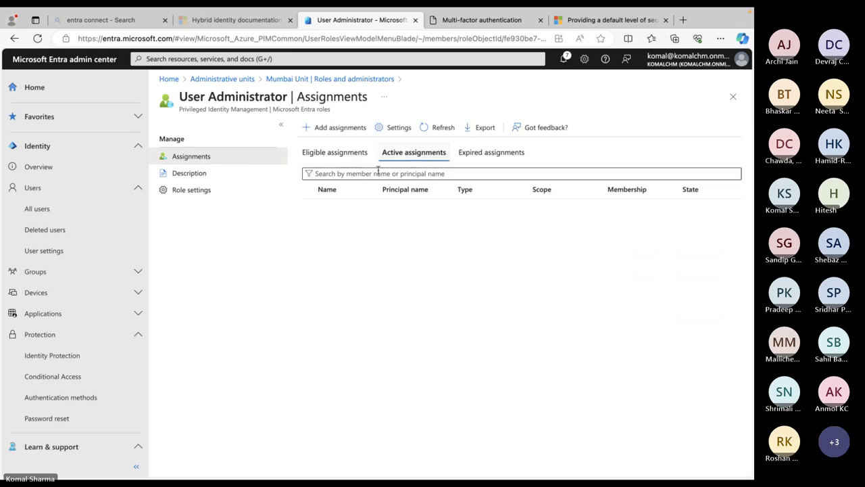
# - Review the new User Administrator assignment form, close it unsaved, and return to Administrative units
pyautogui.click(340, 128)
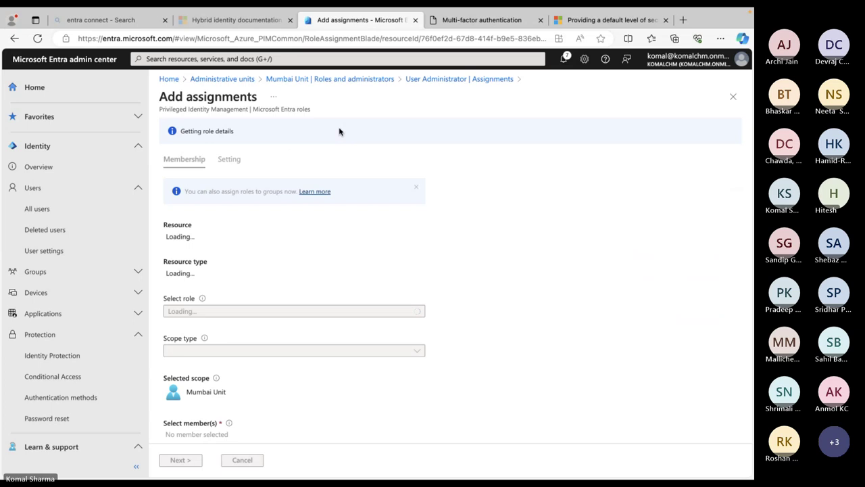
pyautogui.scroll(-1, 455, 309)
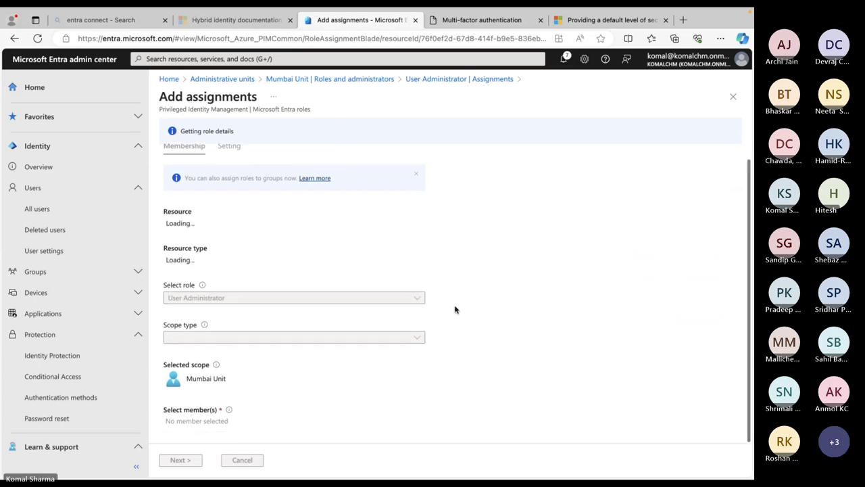
pyautogui.scroll(1, 456, 309)
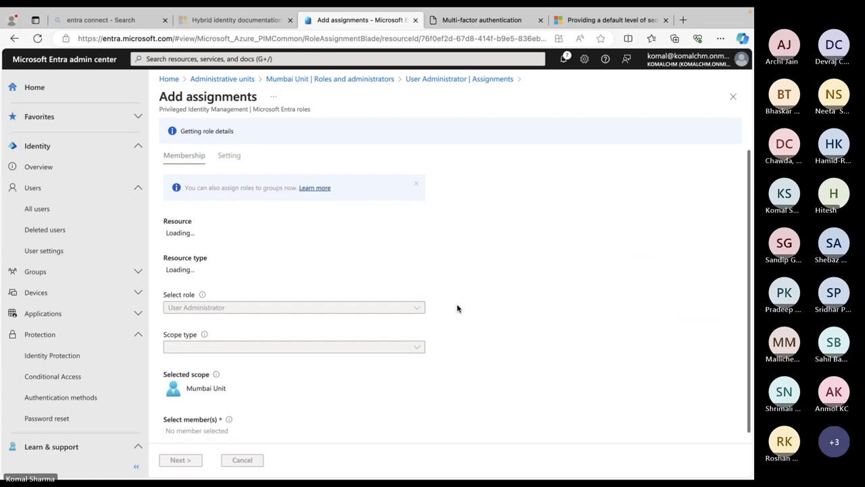
pyautogui.scroll(-1, 457, 305)
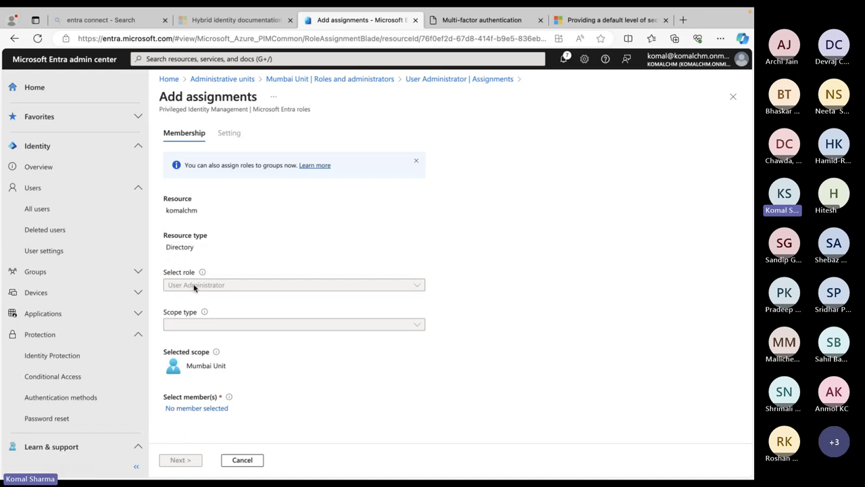
pyautogui.click(732, 97)
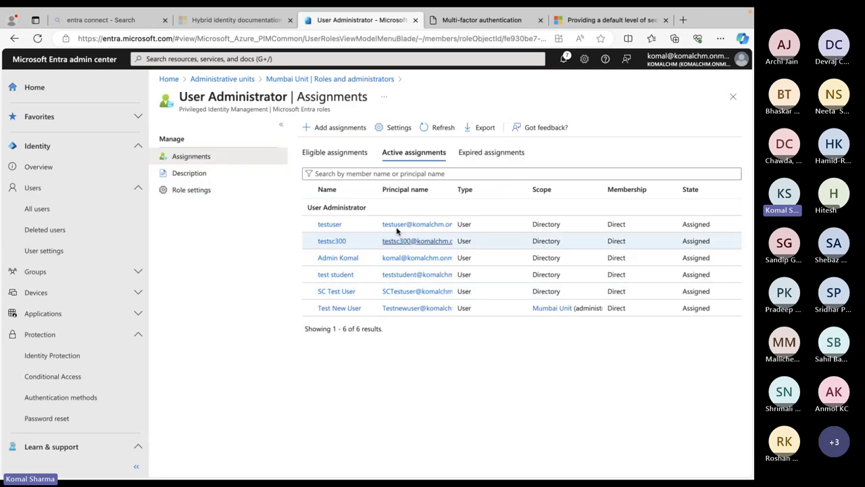
pyautogui.click(227, 79)
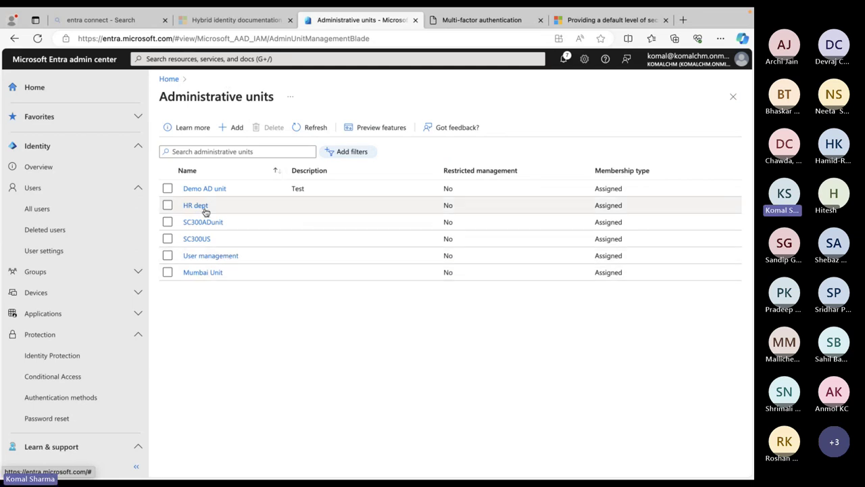
# - Open Mumbai Unit, view its roles, then open Test New User from its member list
pyautogui.click(204, 273)
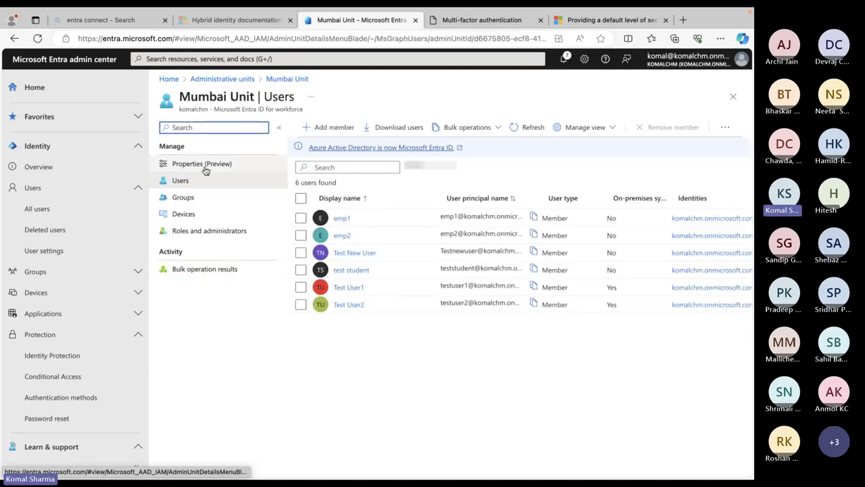
pyautogui.click(210, 233)
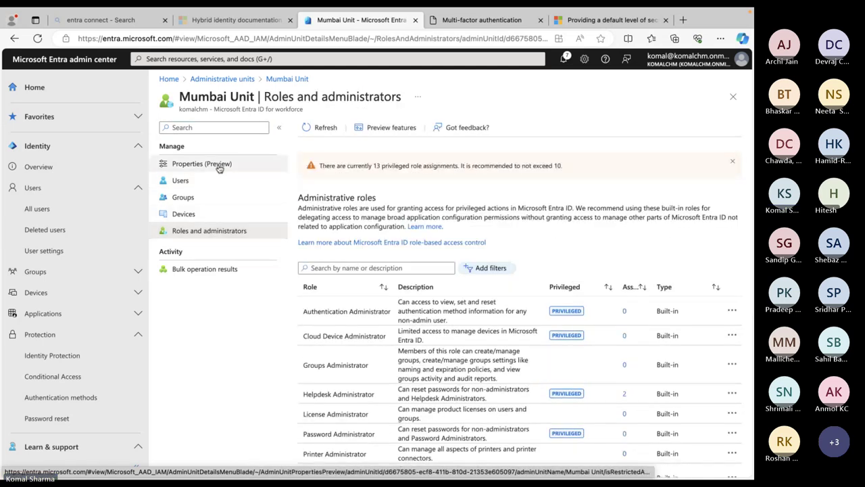
pyautogui.click(180, 181)
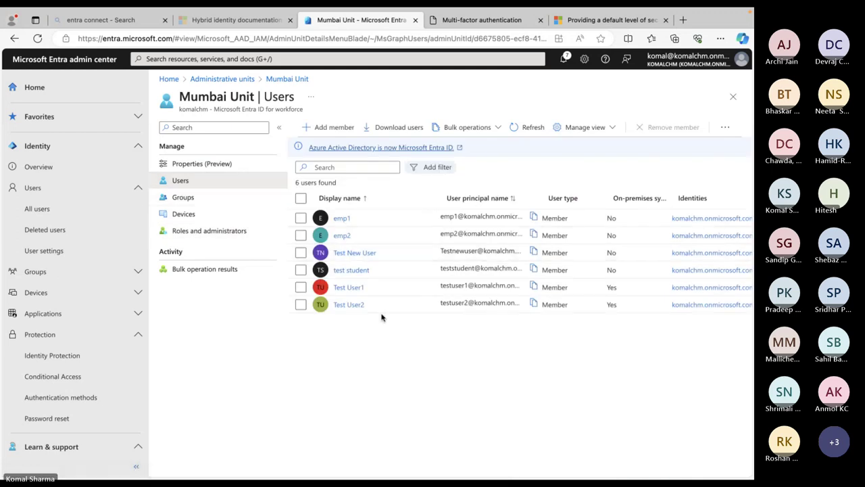
pyautogui.click(355, 254)
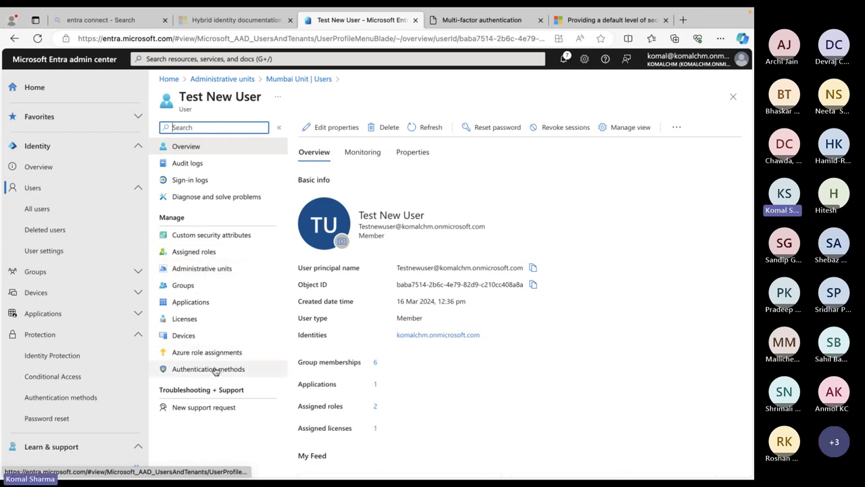
# - Show Test New User's assigned roles, including User Administrator scoped to Mumbai Unit, then Mission Control
pyautogui.click(193, 255)
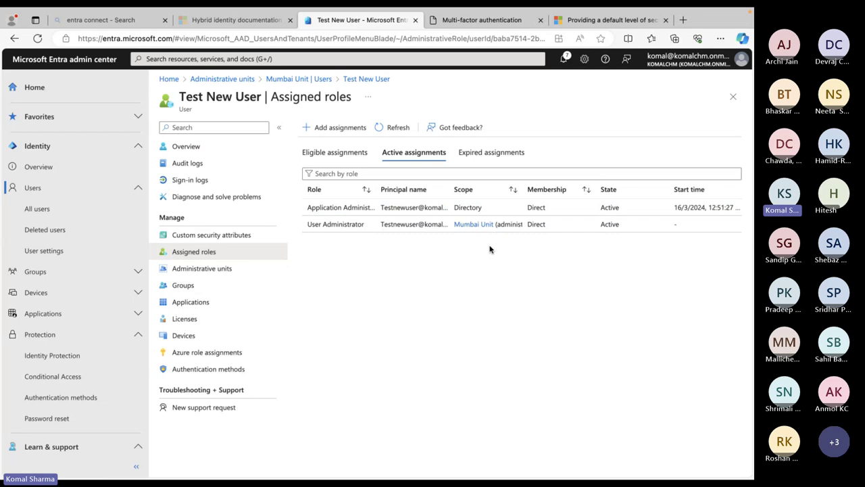
pyautogui.hotkey('ctrl', 'Up')
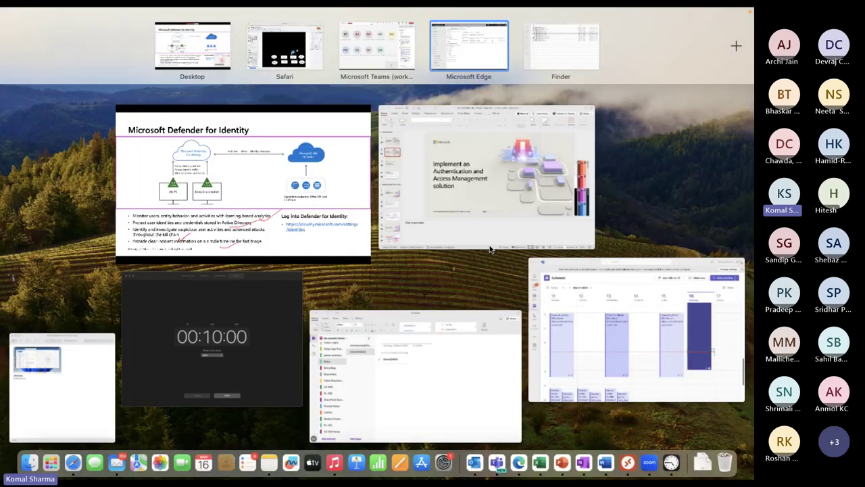
# - In draw.io, raise the Entra pyramid icon and shorten its arrow to start above Delhi
pyautogui.click(296, 61)
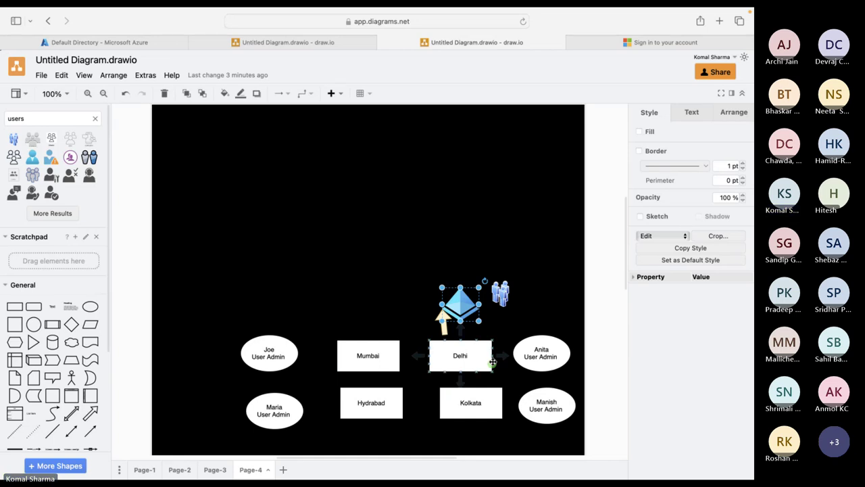
pyautogui.moveTo(459, 306); pyautogui.dragTo(459, 205)
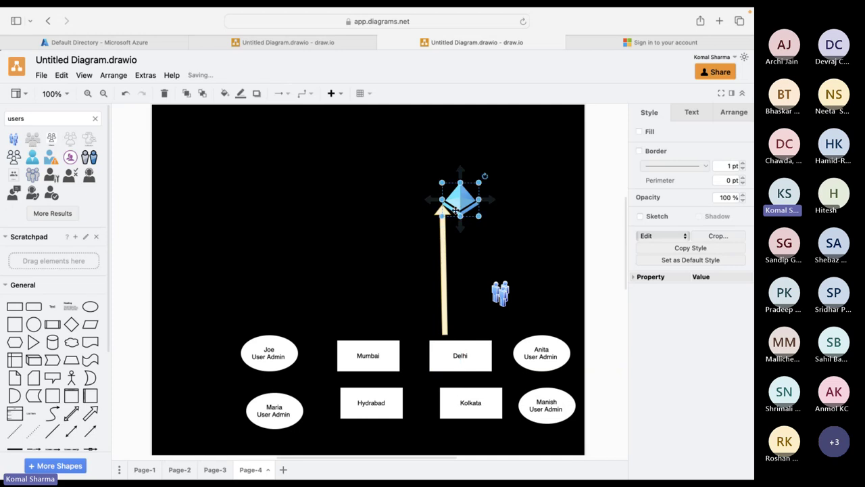
pyautogui.click(444, 281)
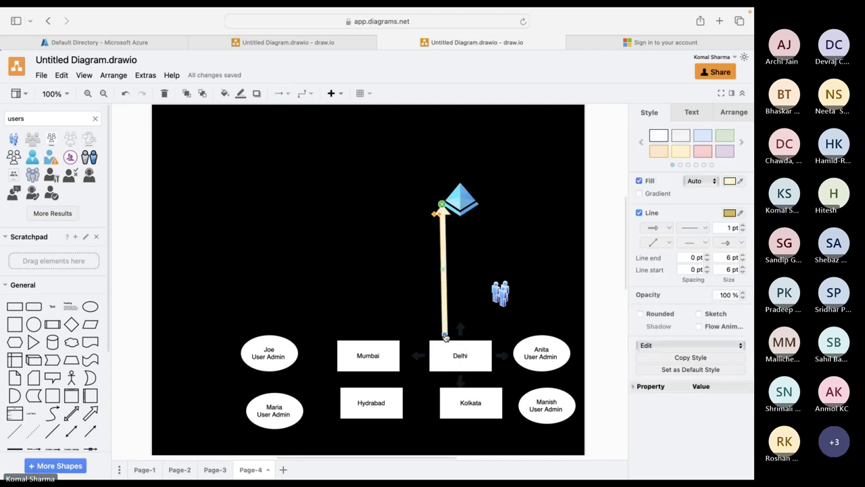
pyautogui.moveTo(444, 336); pyautogui.dragTo(443, 269)
# - Add a rounded rectangle labelled AU between the arrow and Delhi, then return to Entra
pyautogui.click(33, 306)
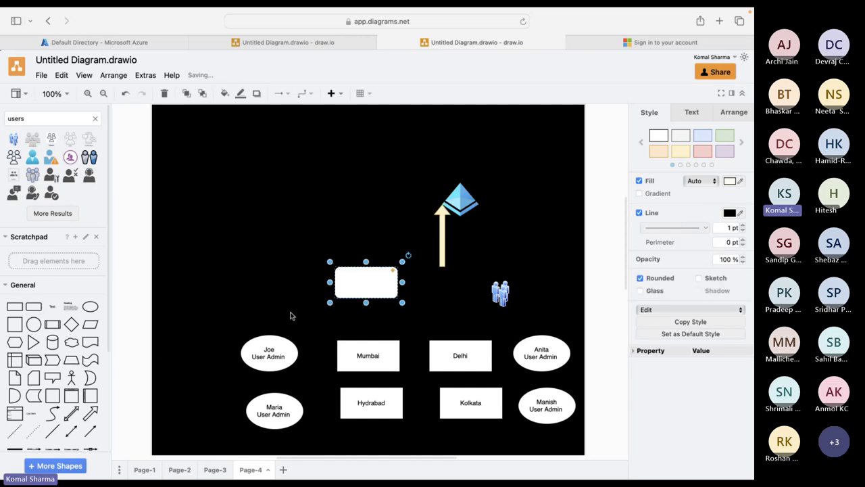
pyautogui.moveTo(369, 283); pyautogui.dragTo(427, 303)
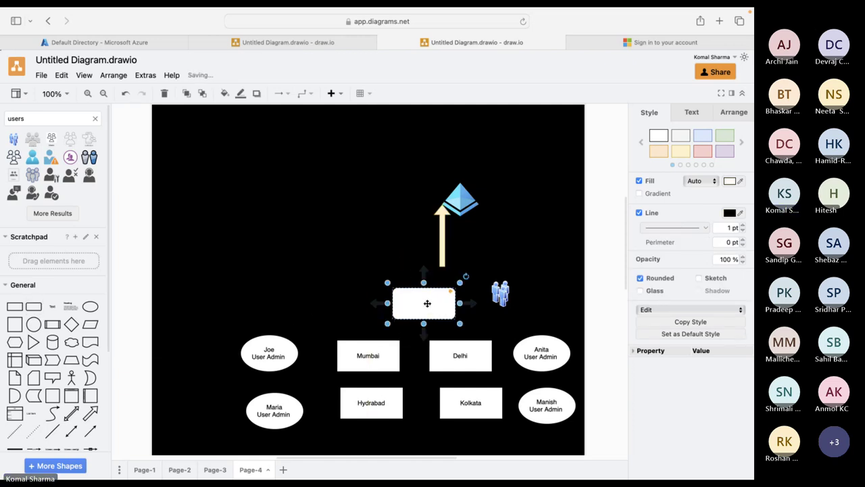
pyautogui.doubleClick(427, 303)
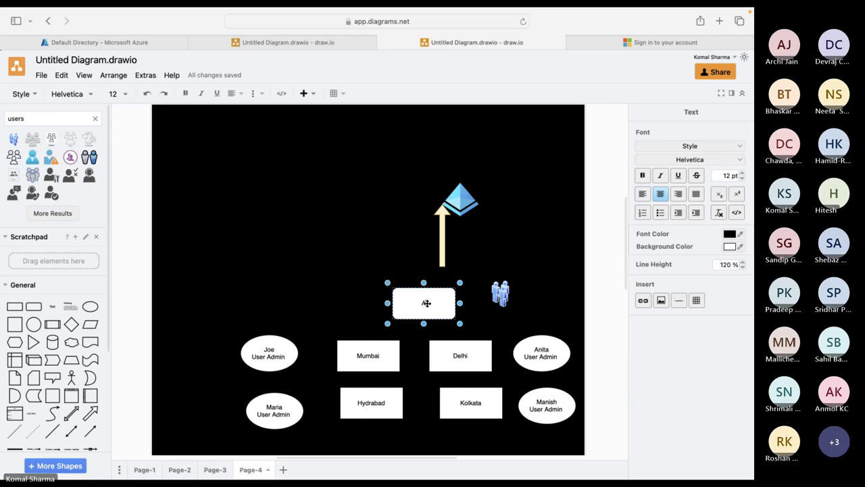
pyautogui.write('AU')
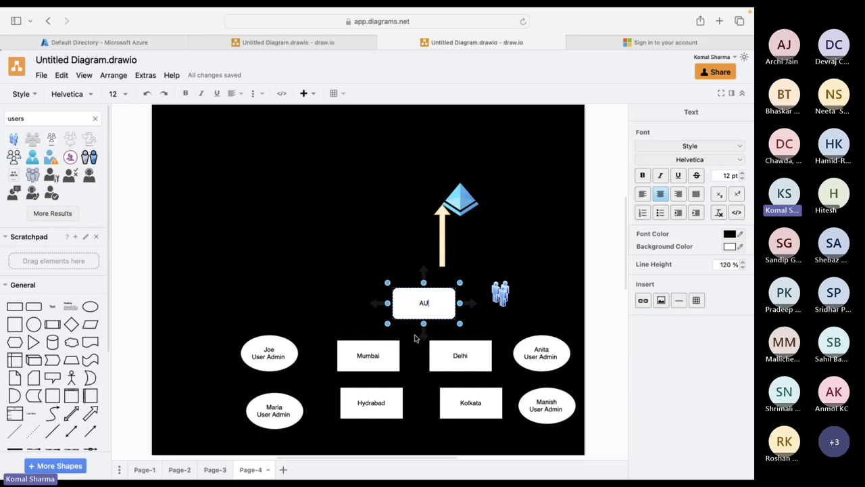
pyautogui.click(411, 316)
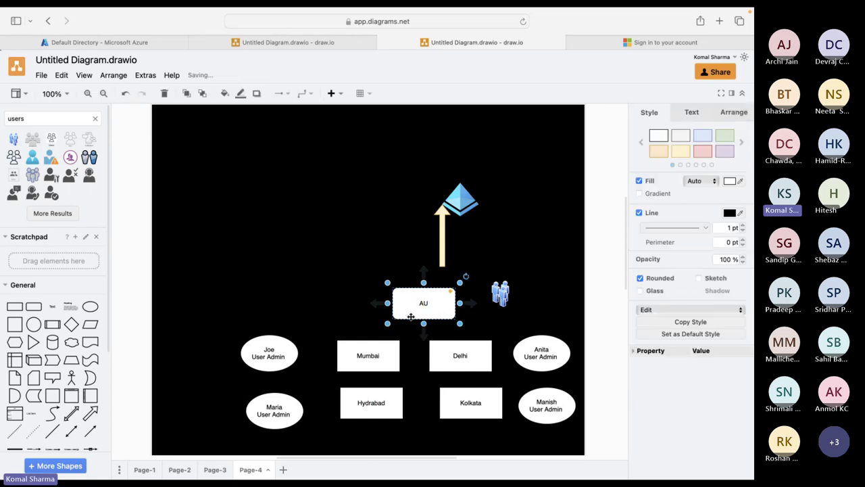
pyautogui.click(415, 359)
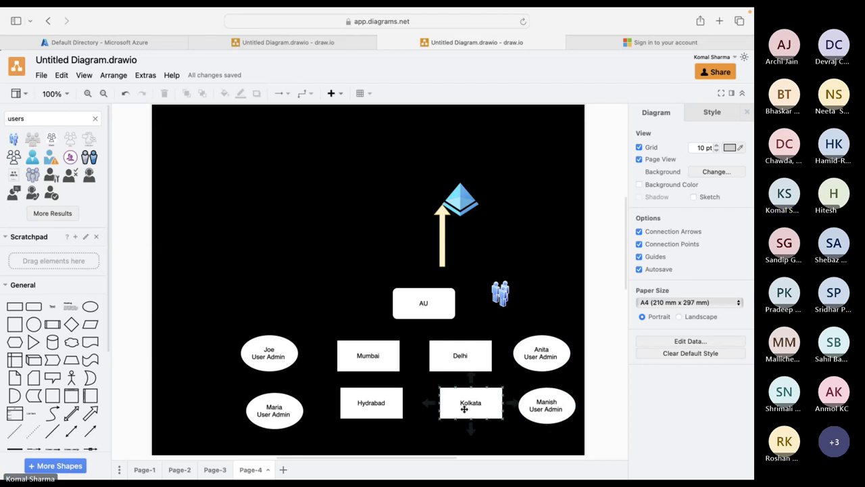
pyautogui.hotkey('ctrl', 'Up')
pyautogui.click(465, 40)
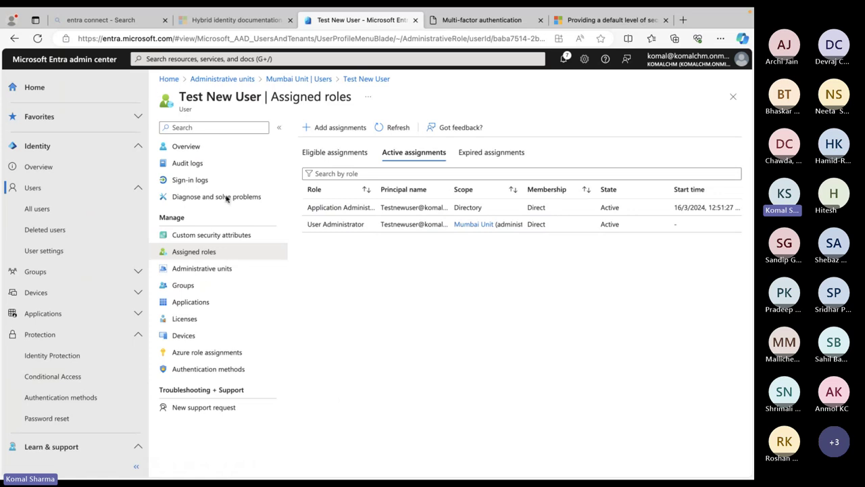
# - Return to Mumbai Unit's six-user member list and uncheck Test New User
pyautogui.click(292, 80)
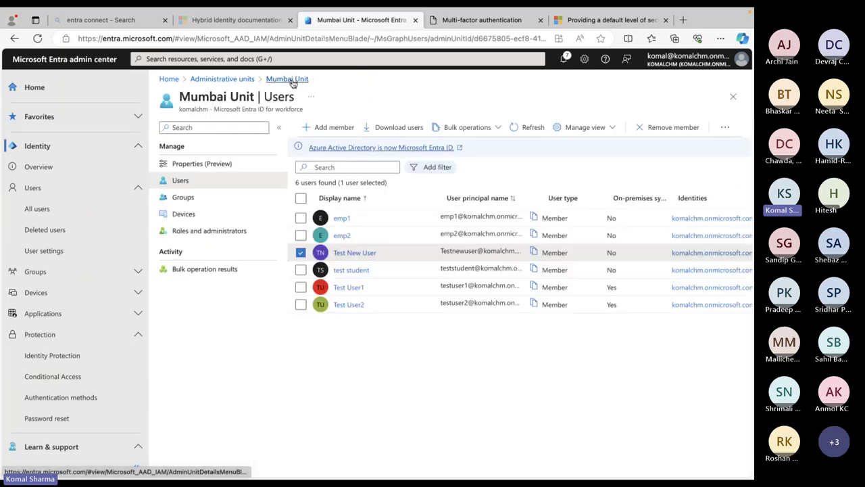
pyautogui.click(301, 254)
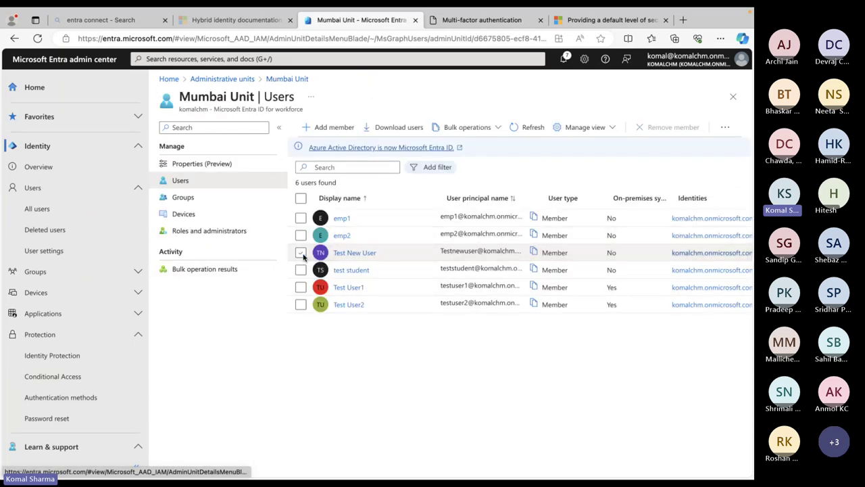